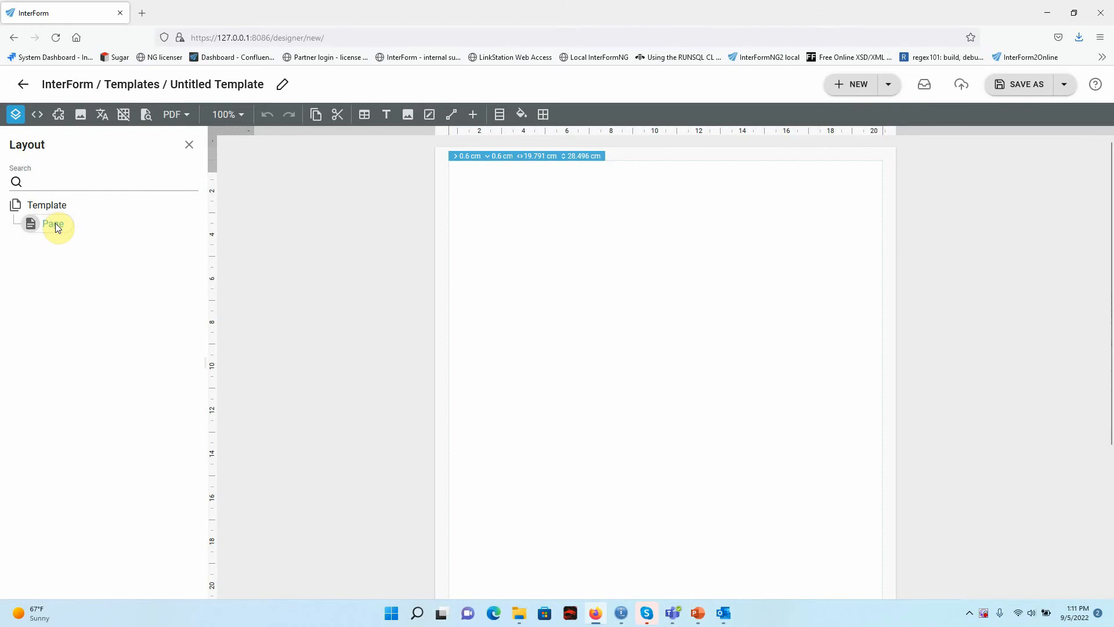
Add a text element reading "dfgdf" to the page and look through its font and style options
click(388, 118)
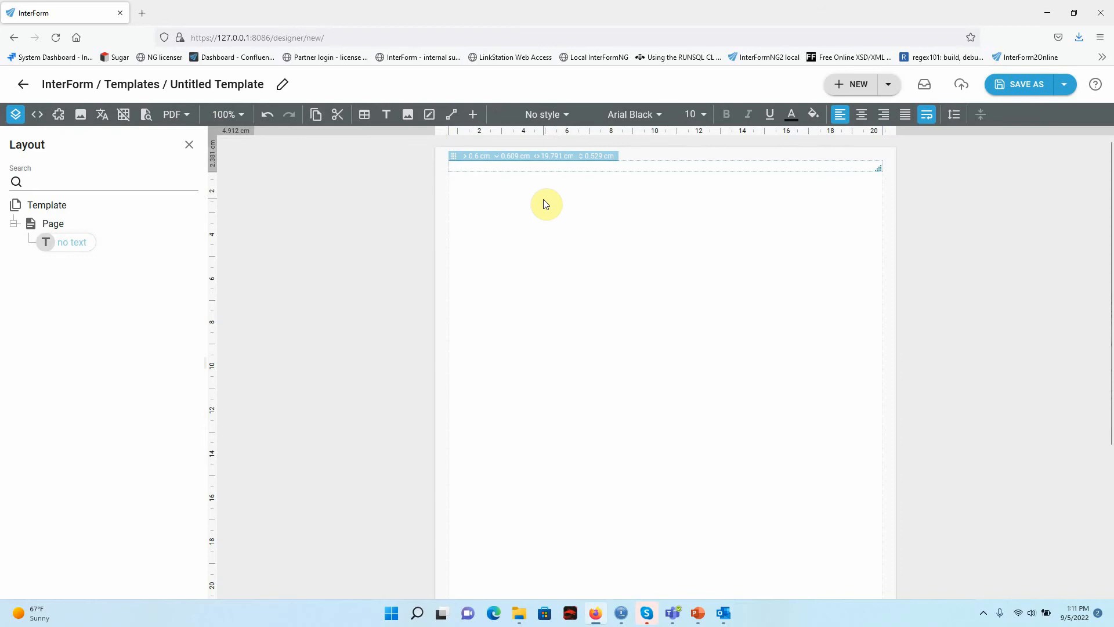
click(649, 119)
click(645, 78)
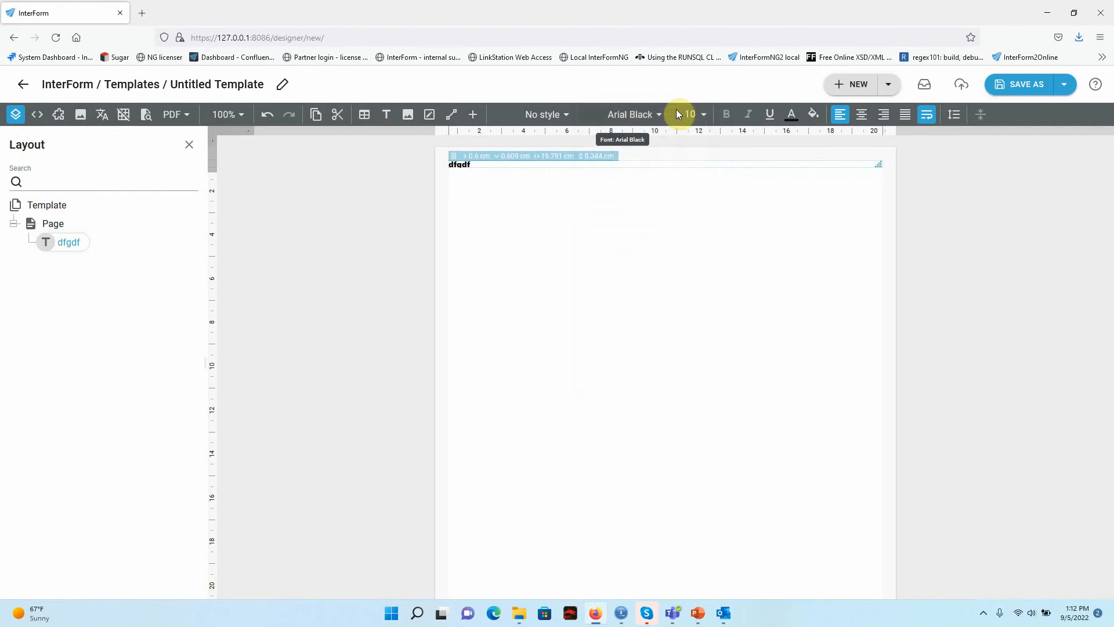
click(460, 155)
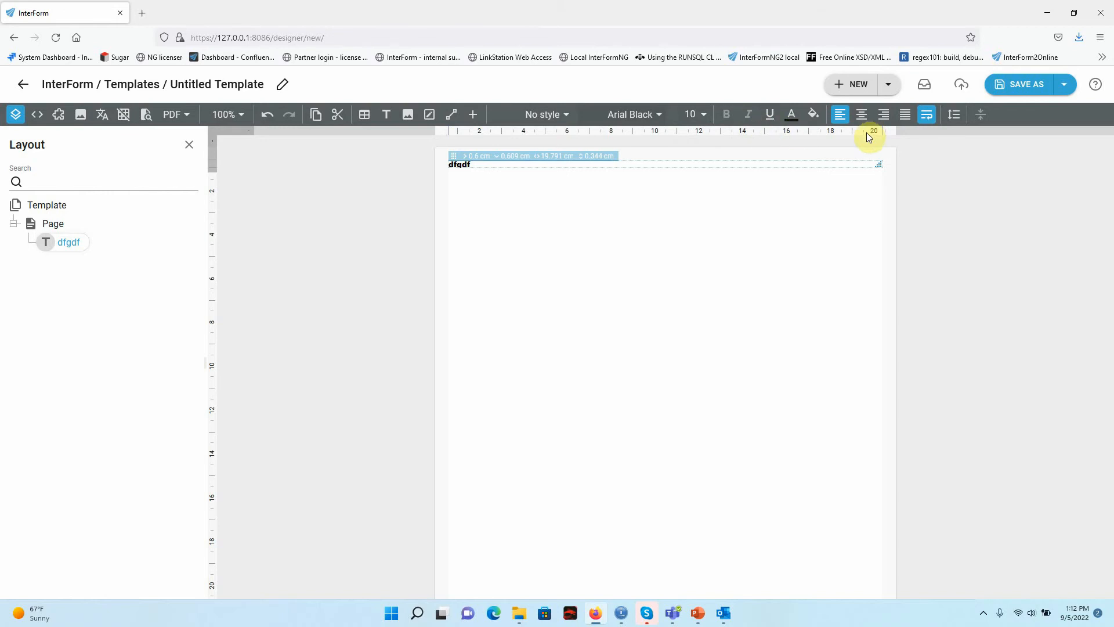
click(558, 116)
click(566, 88)
click(569, 248)
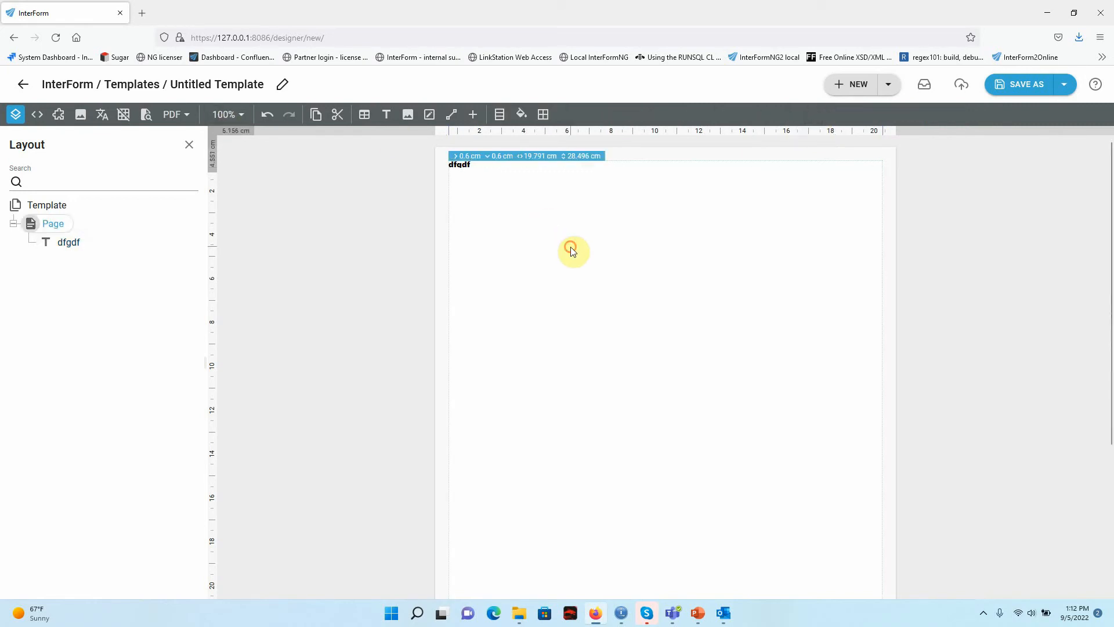
Add a second text element reading "gdfg" directly below the "dfgdf" text
click(68, 243)
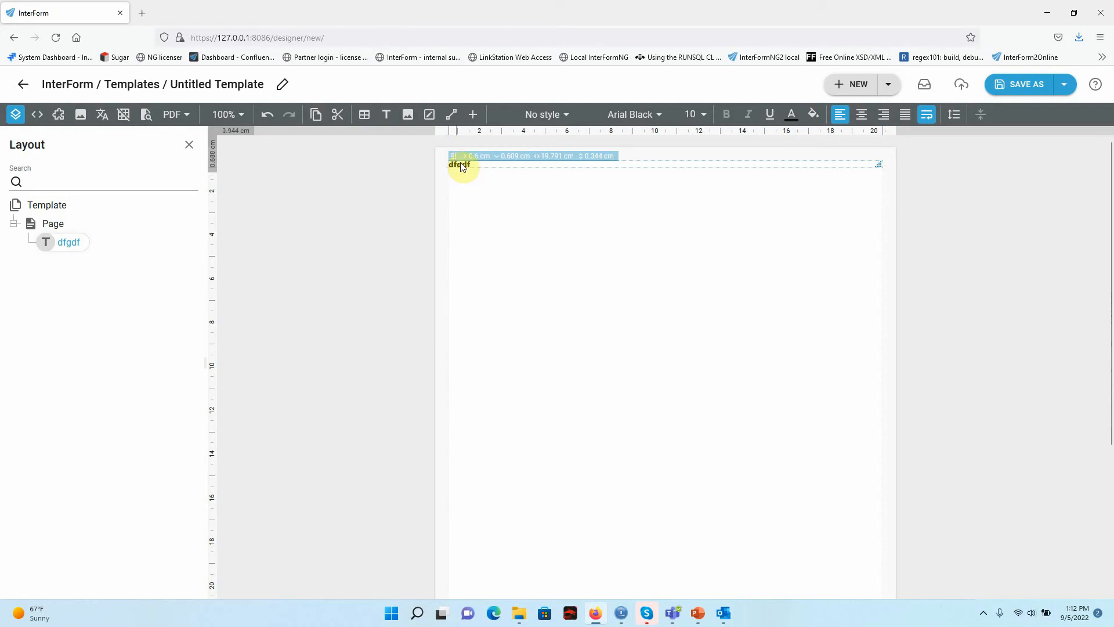
click(383, 120)
text(gdfg)
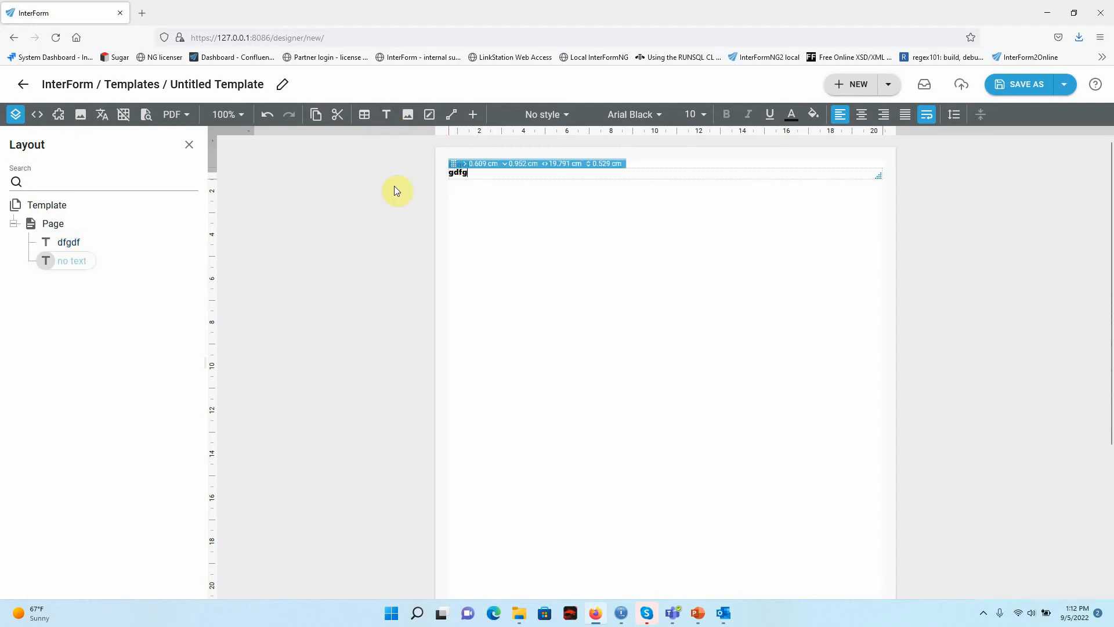
click(521, 283)
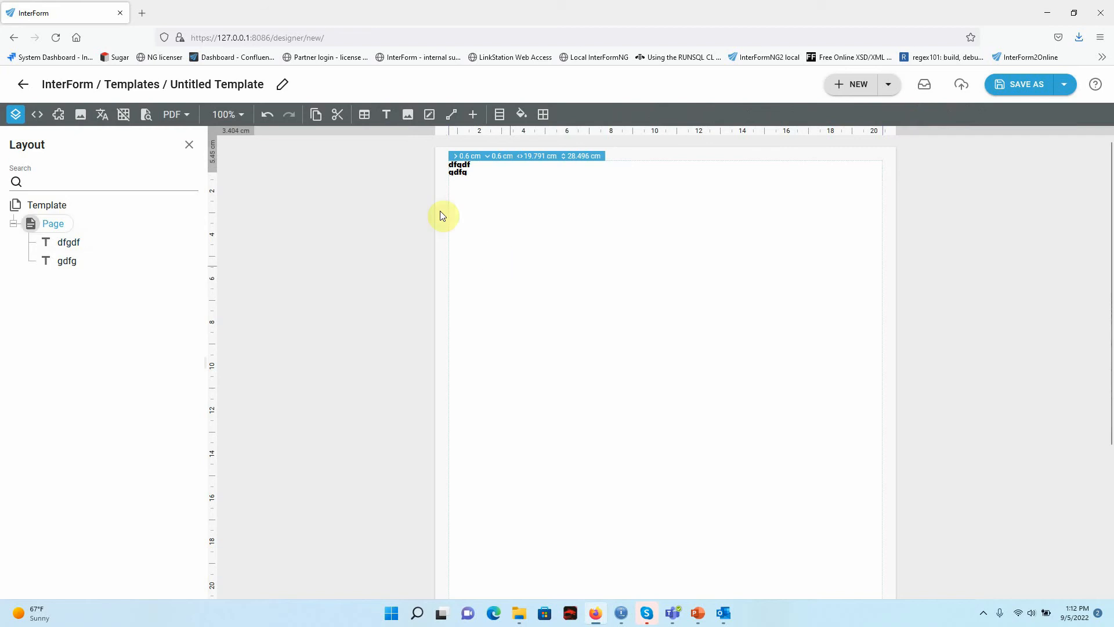
Set the font size of both the "dfgdf" and "gdfg" text elements to 11 in one change
click(70, 244)
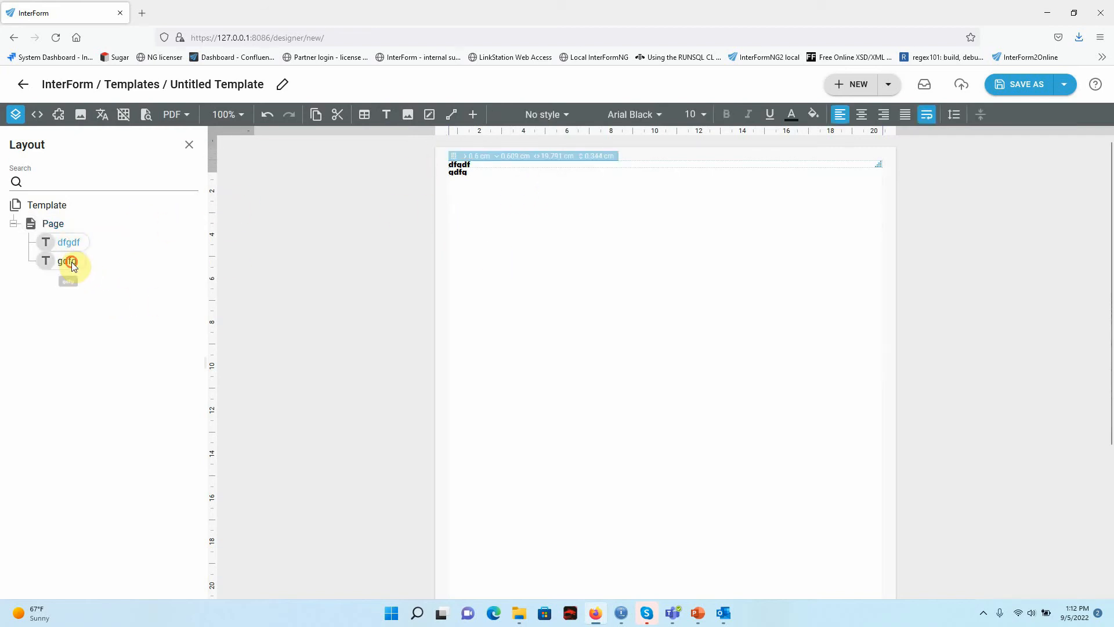
ctrl+click(68, 261)
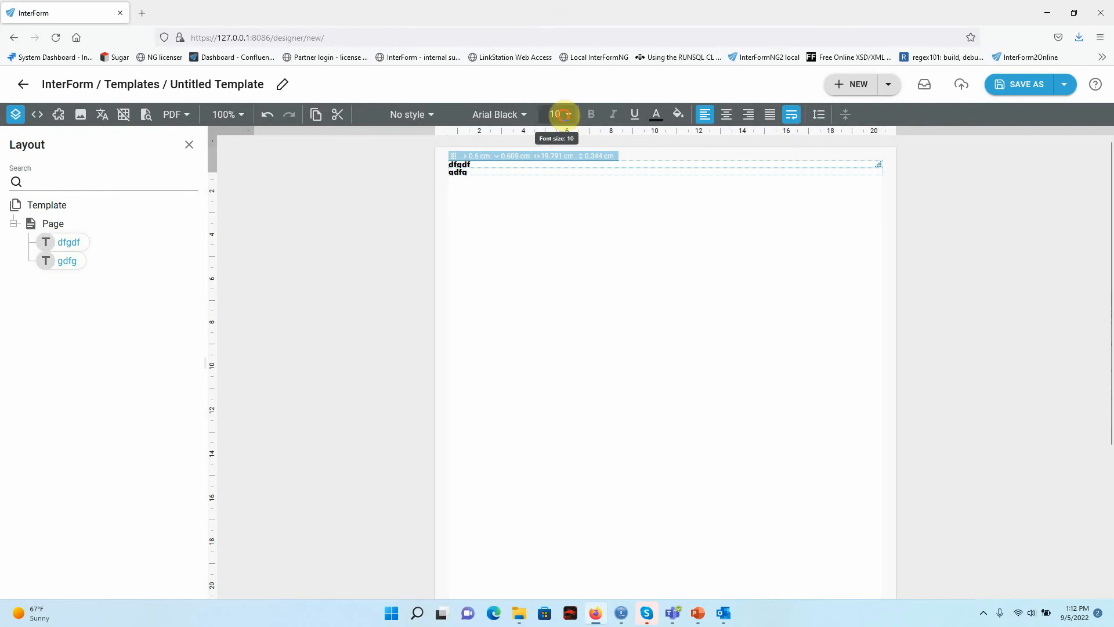
click(566, 115)
click(573, 226)
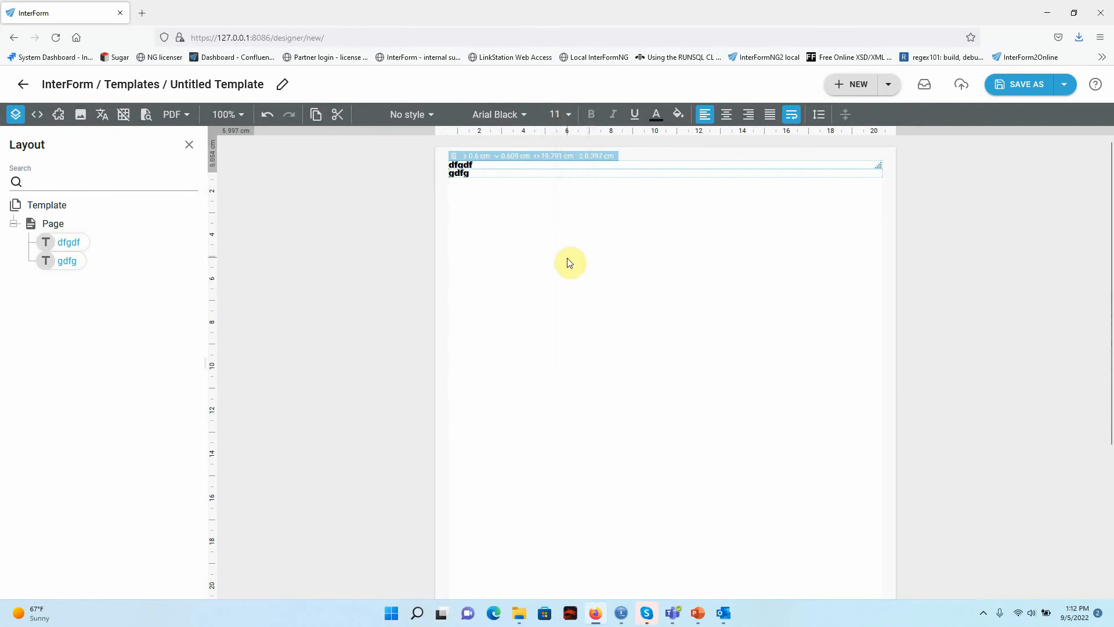
click(69, 242)
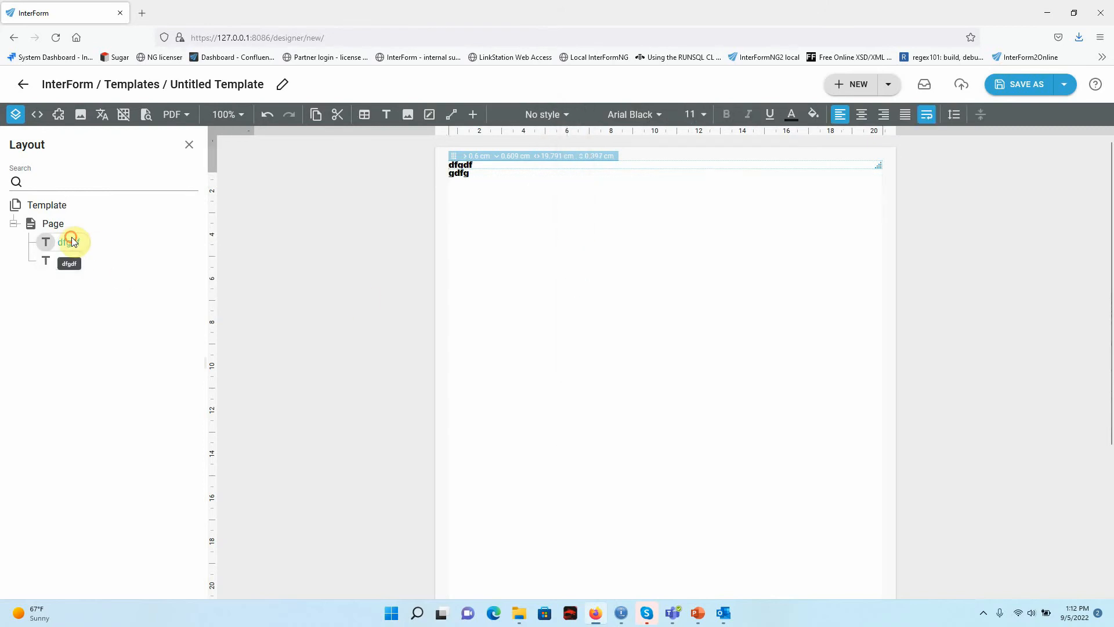
click(509, 210)
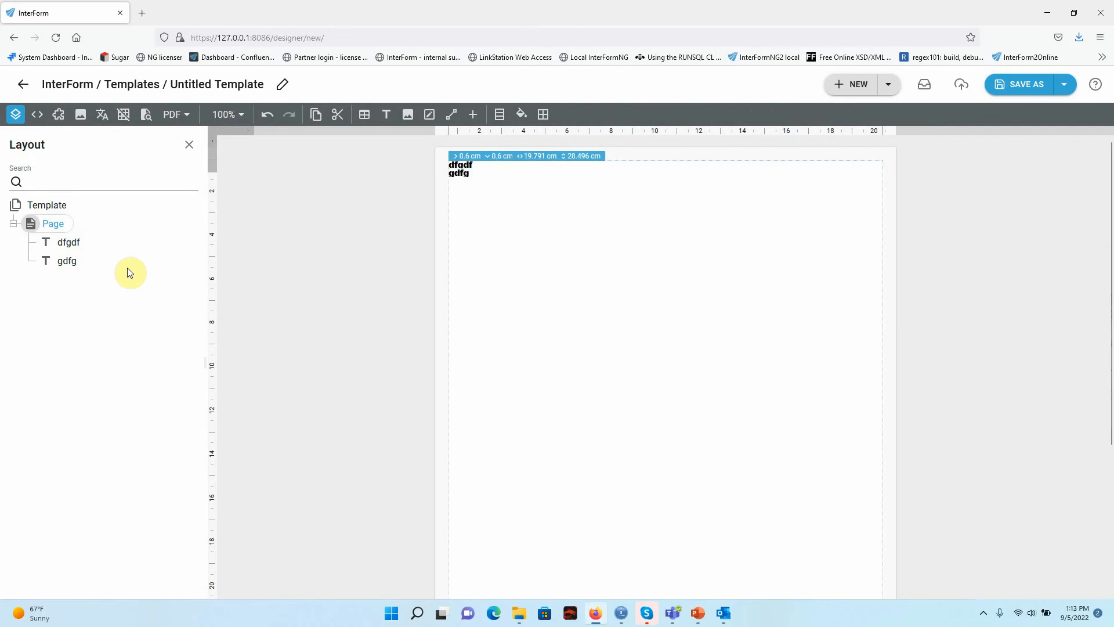
Review the properties of the "dfgdf" text element and close them without changes
double_click(69, 244)
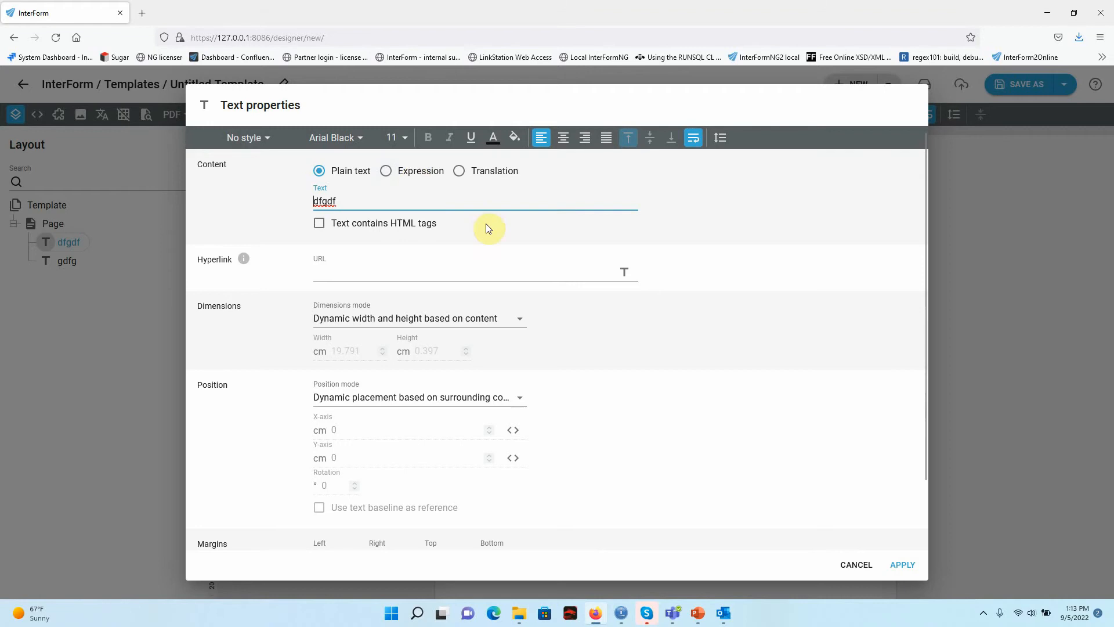
click(858, 570)
Load Intro_demo_print.xml from the Demo folder as the template's sample data file
click(37, 119)
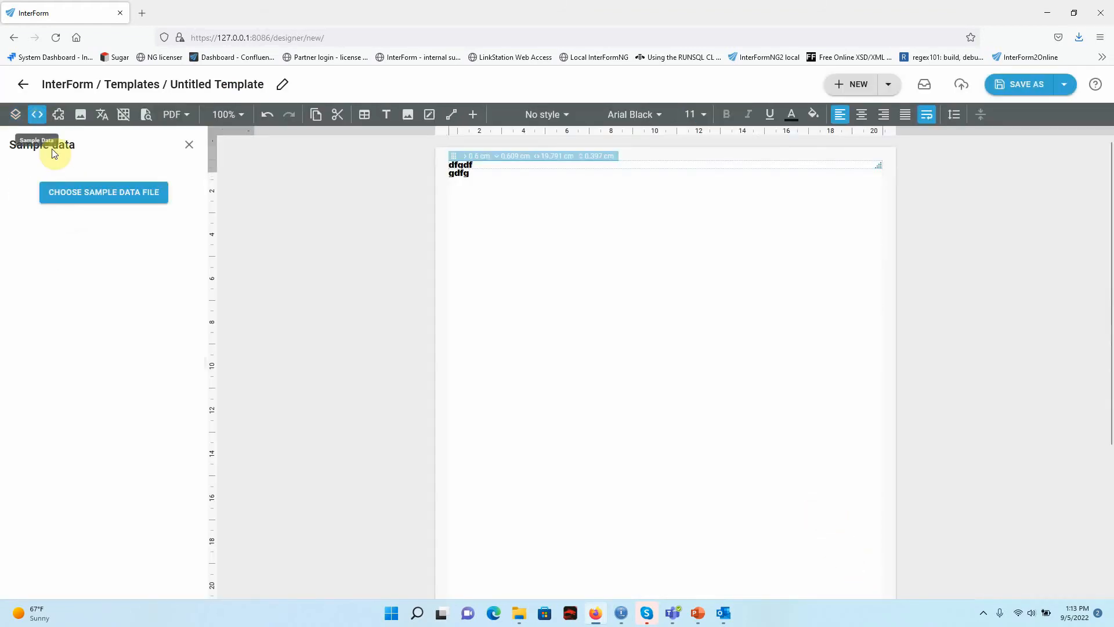
click(84, 192)
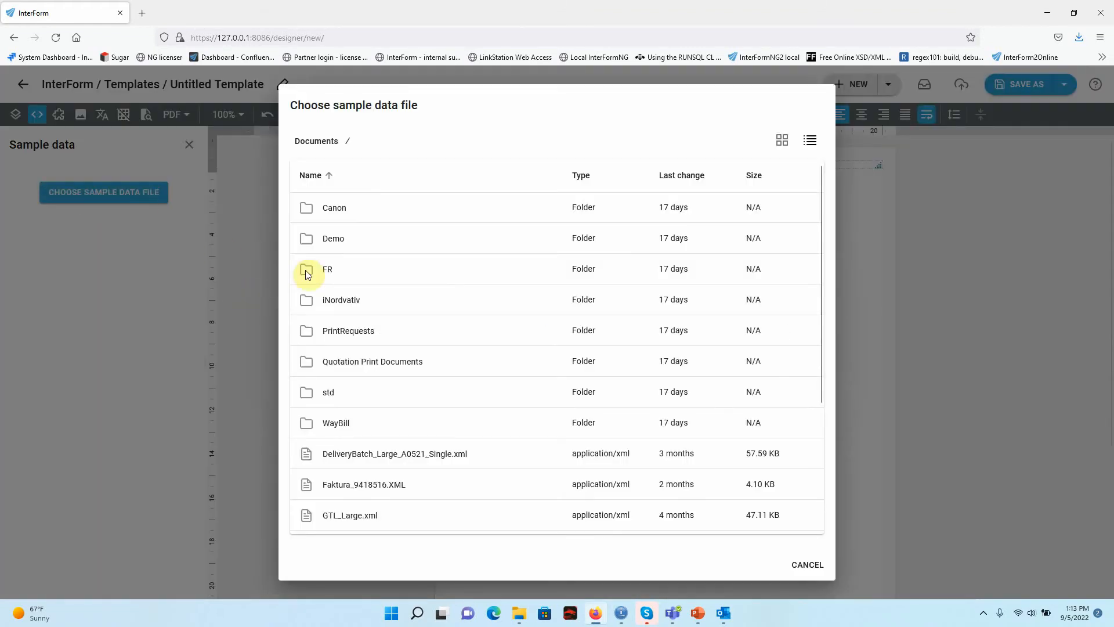
click(355, 239)
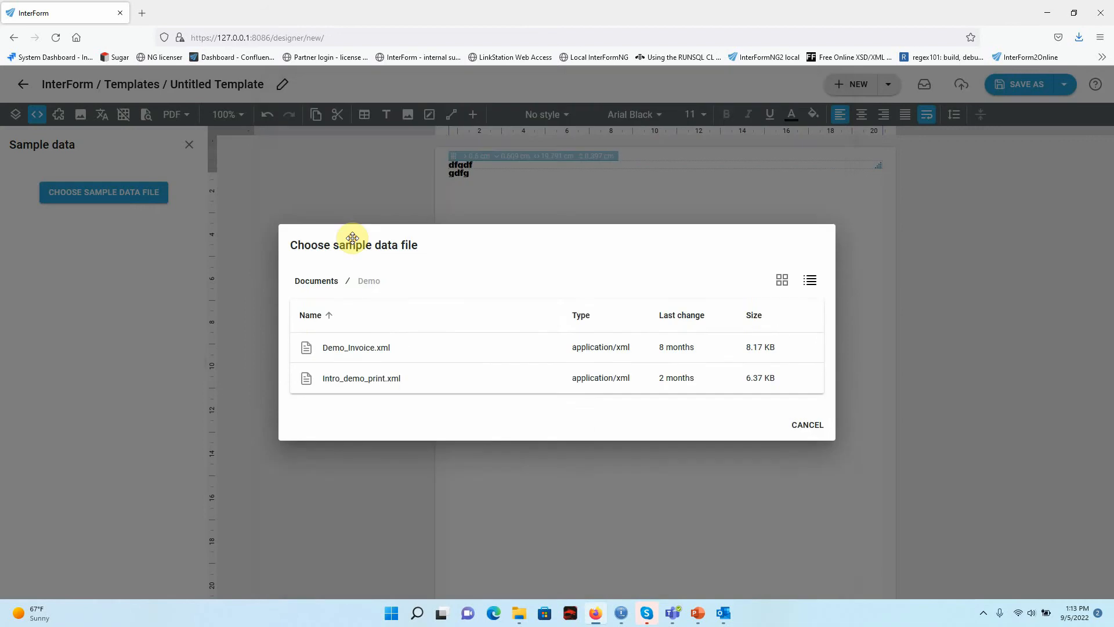
click(378, 374)
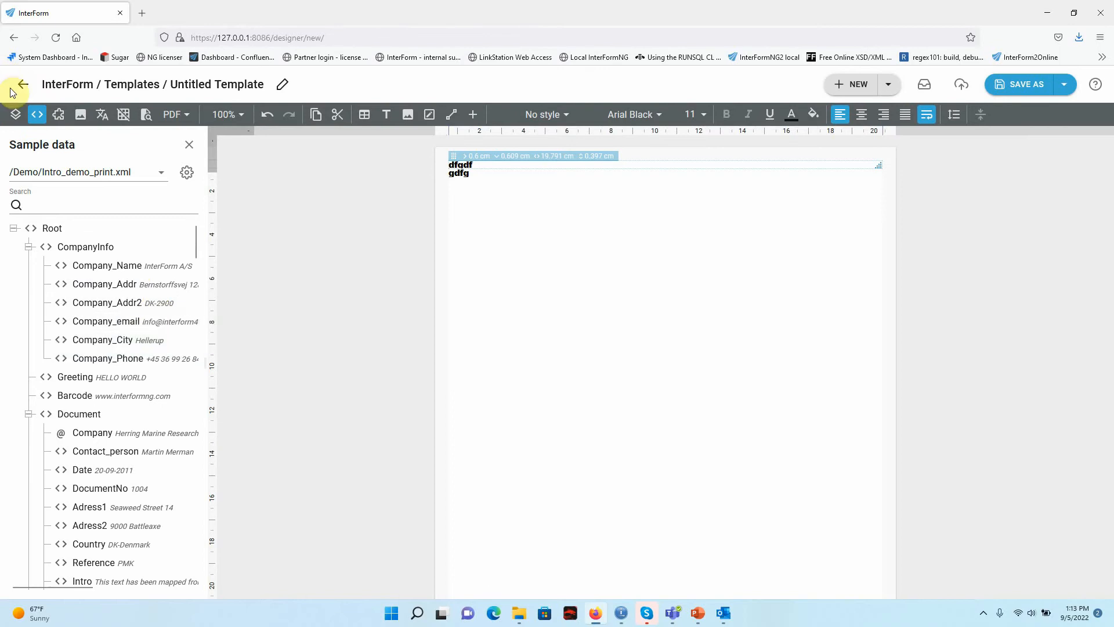
Place the Company_Name value from the sample data on the page as a text element
click(14, 115)
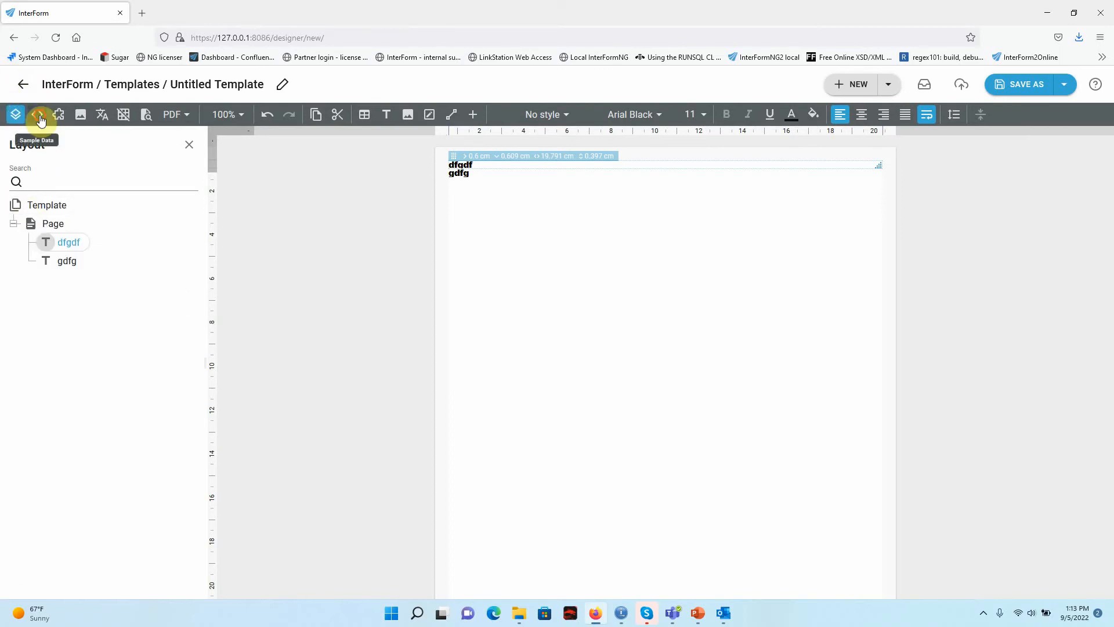
click(37, 115)
drag(64, 266, 497, 263)
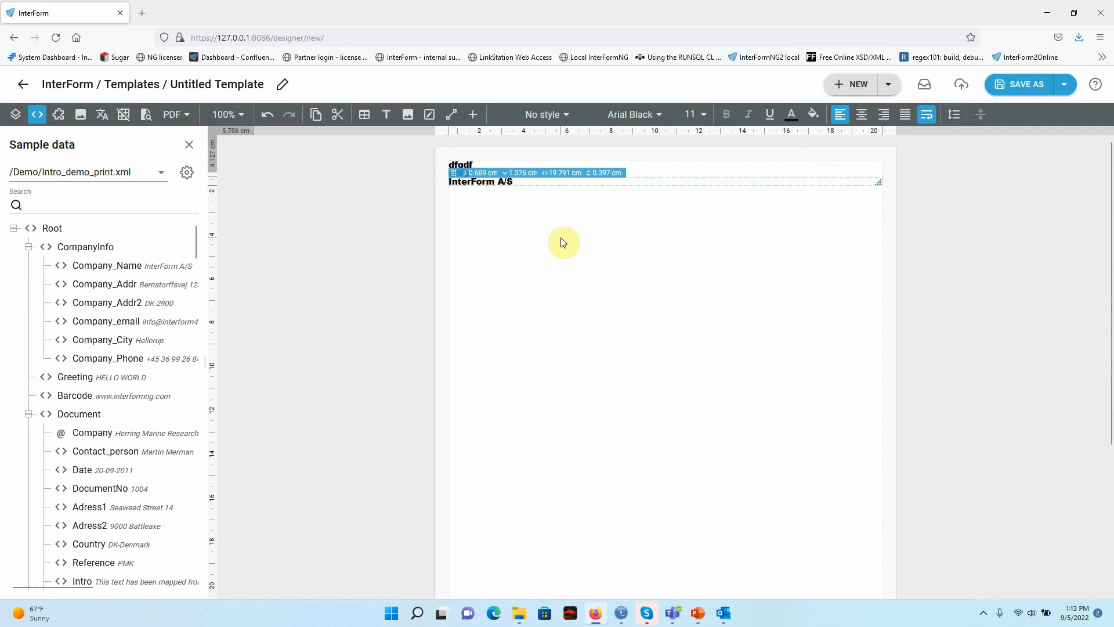
Try changing the Company_Name text's content to a translation from file Demo/translate with the key AMOUNT
click(16, 114)
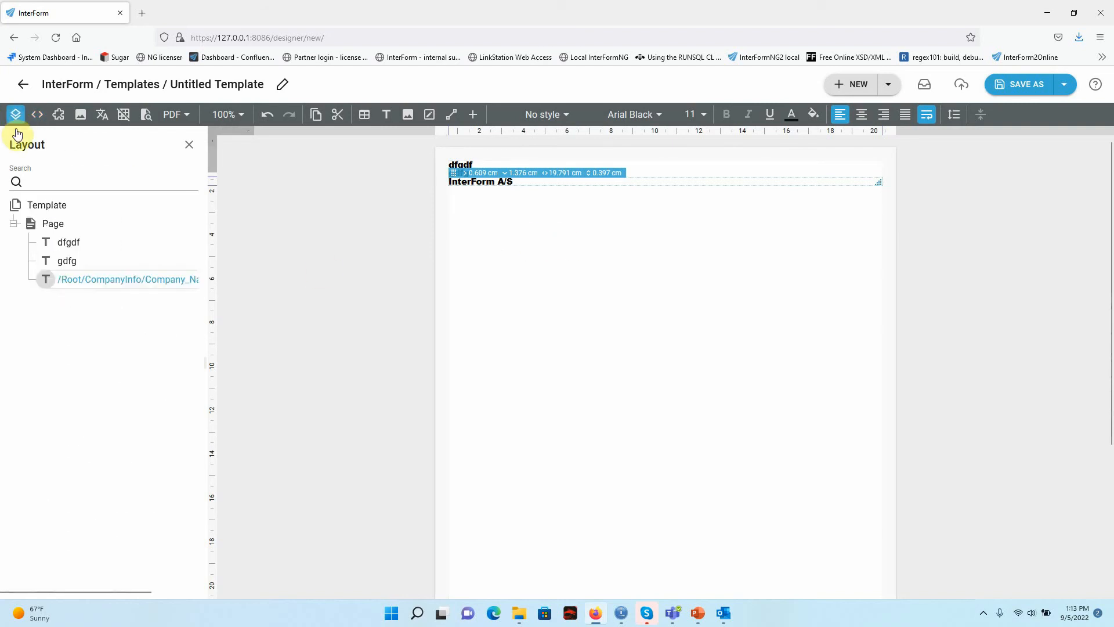
double_click(79, 281)
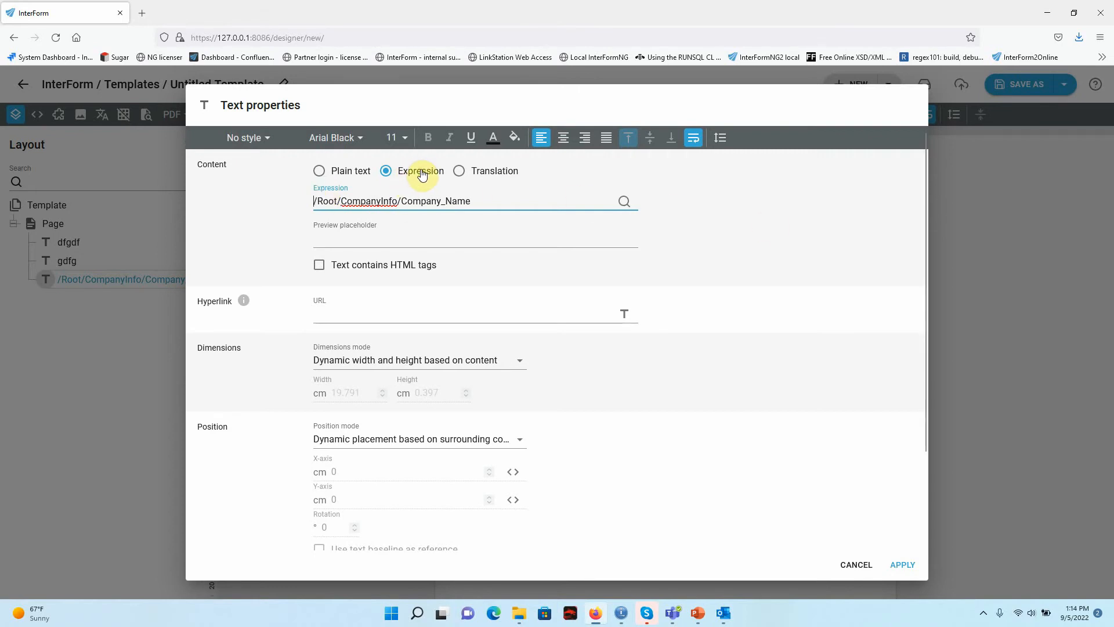
click(461, 174)
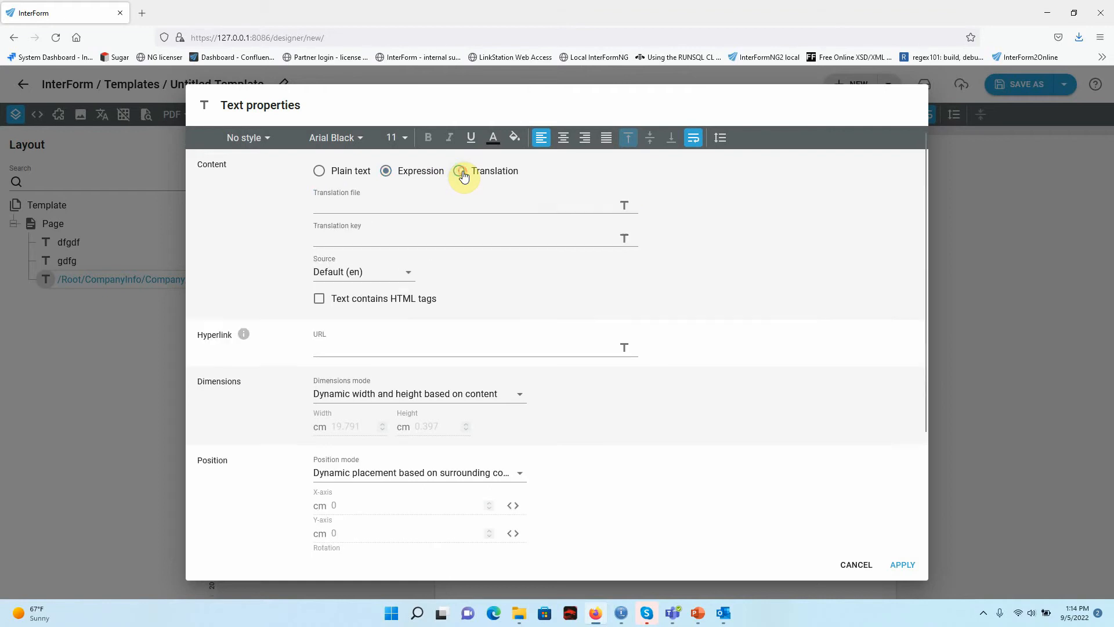
click(517, 202)
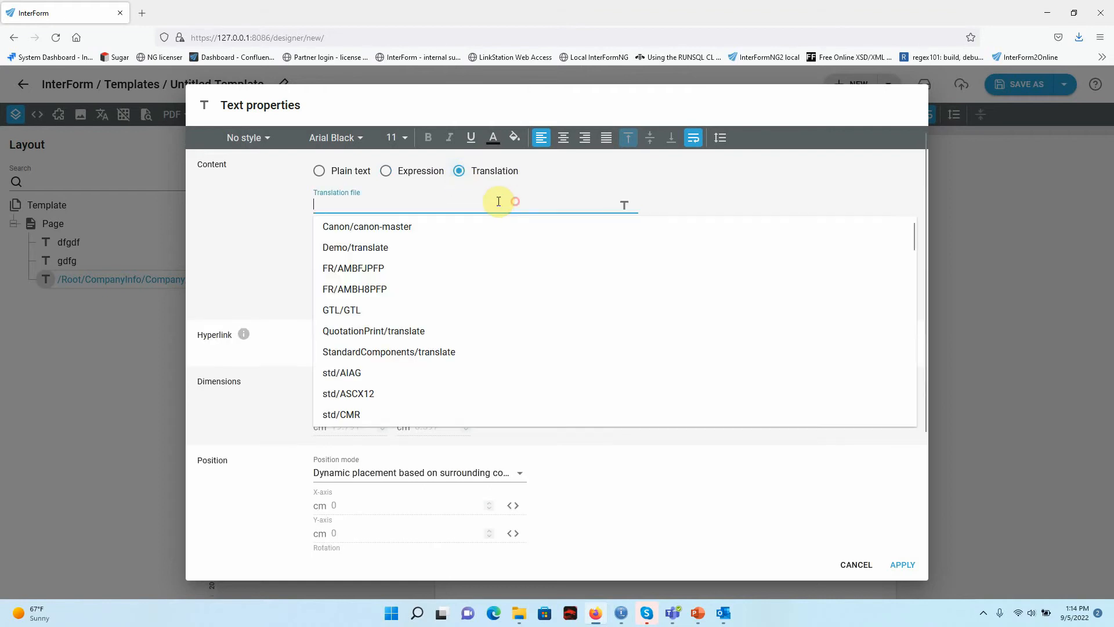
click(394, 248)
click(400, 238)
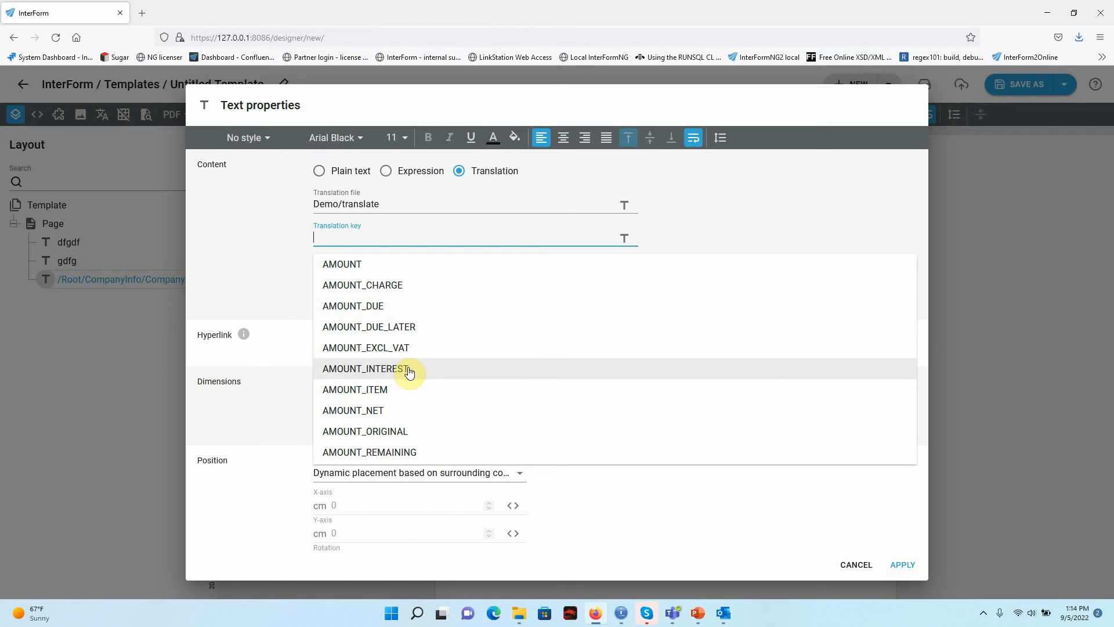
click(342, 266)
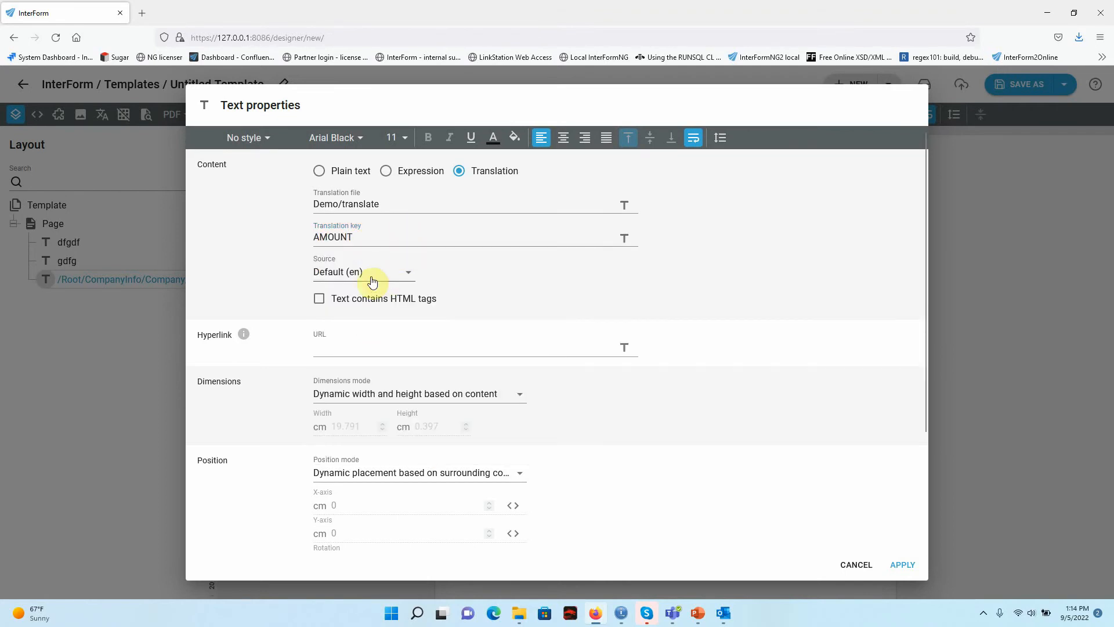
click(394, 205)
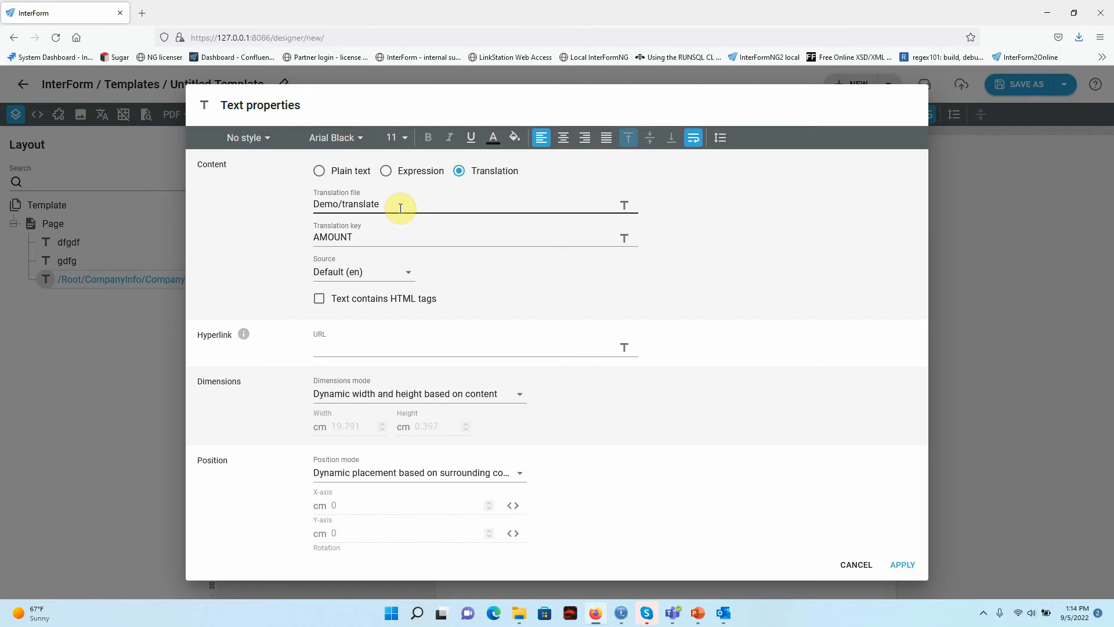
Try Locale string and Expression as the translation source, and discard all changes to the Company_Name text's properties
click(358, 273)
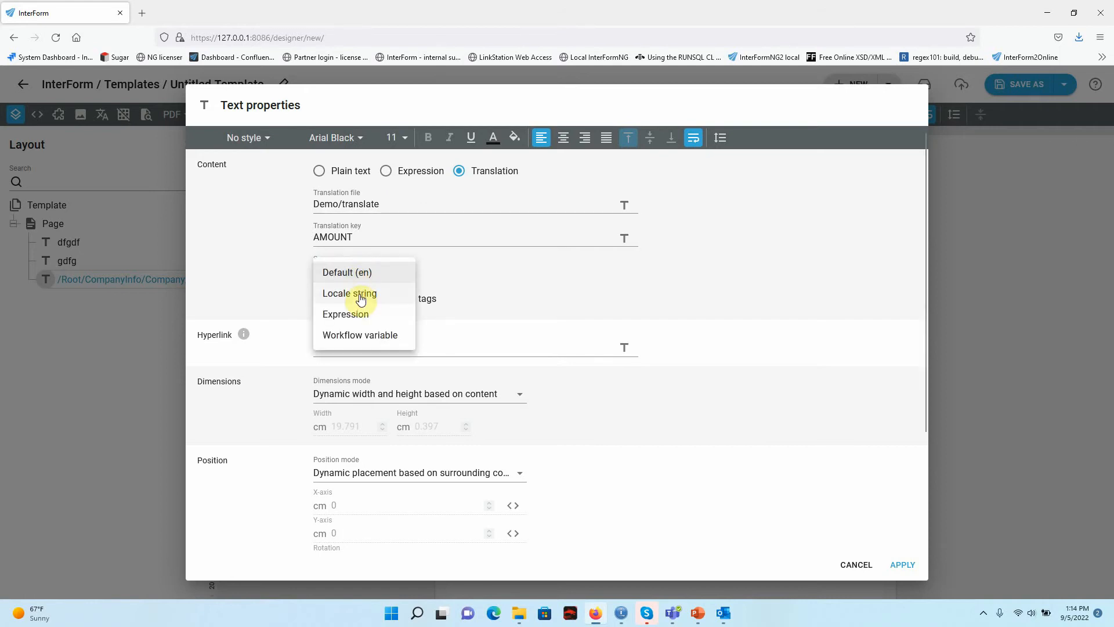
click(359, 294)
click(475, 274)
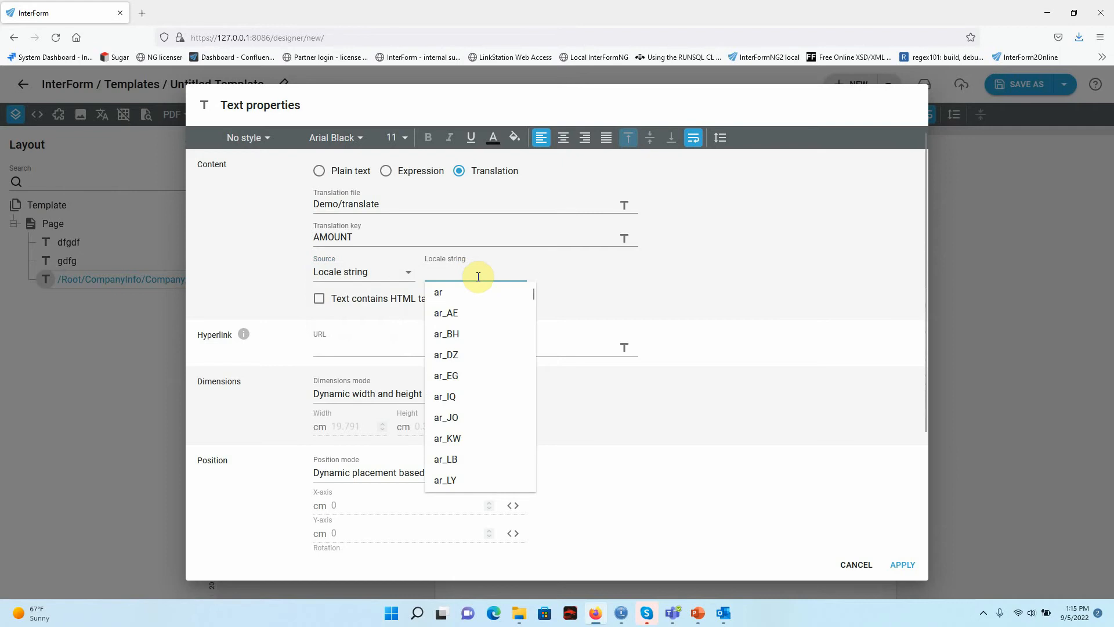
click(357, 273)
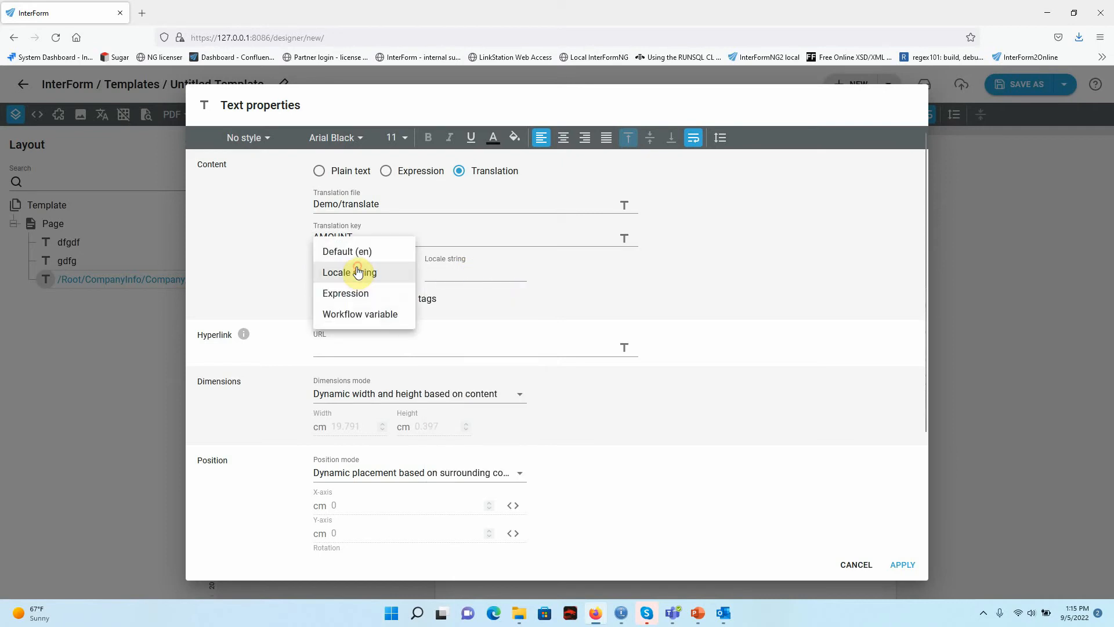
click(355, 297)
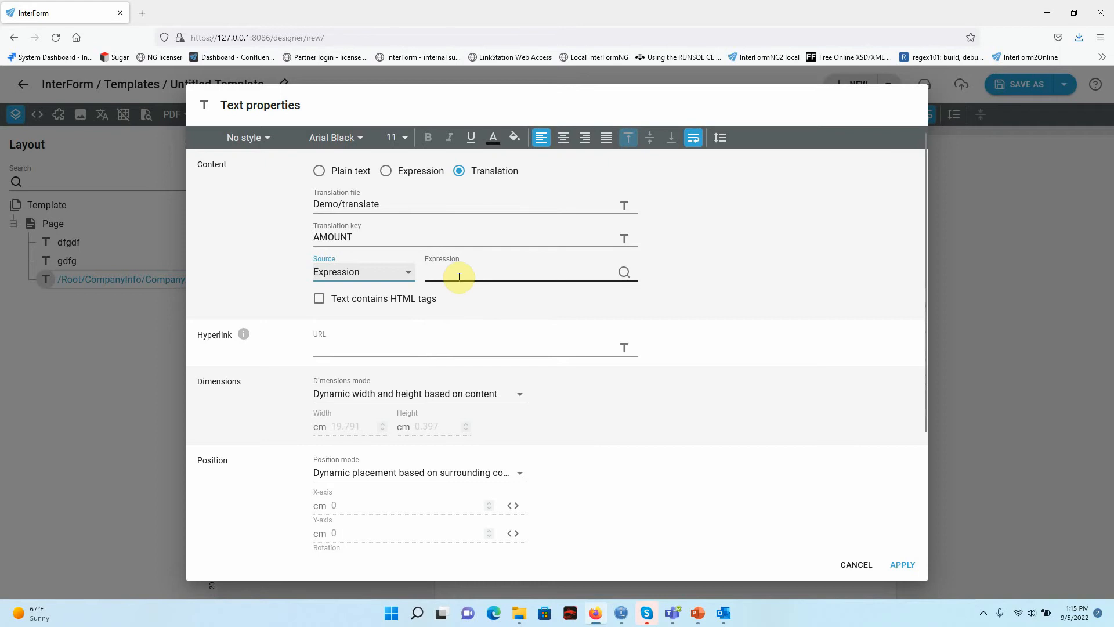
click(858, 565)
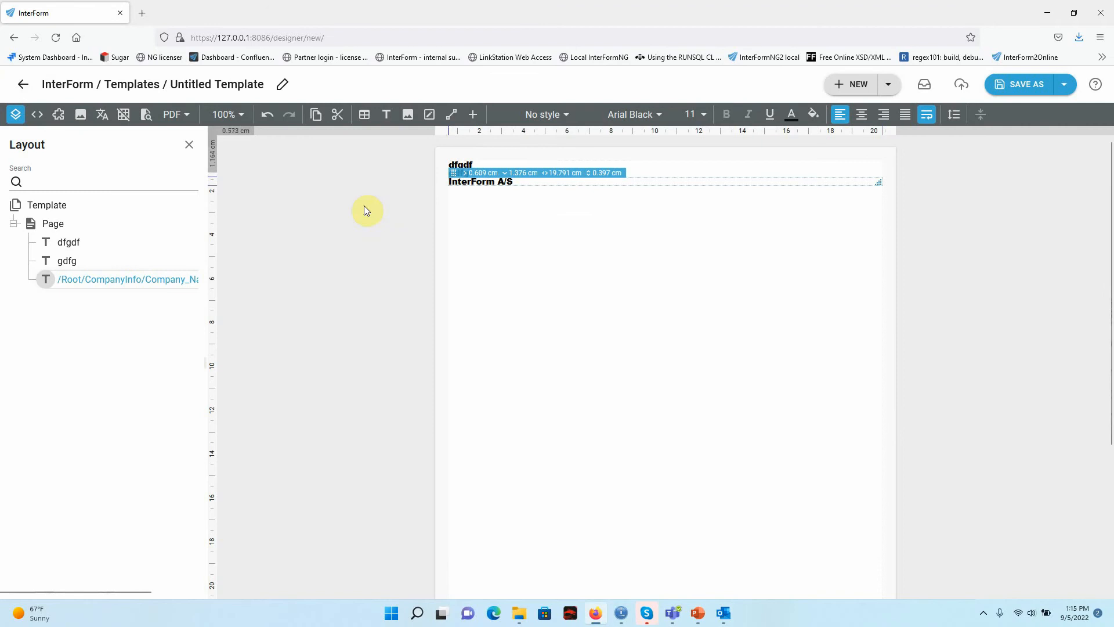
Widen the layout tree and move the Company_Name text to about 6.8 cm across and 2.9 cm down the page
drag(207, 238, 305, 261)
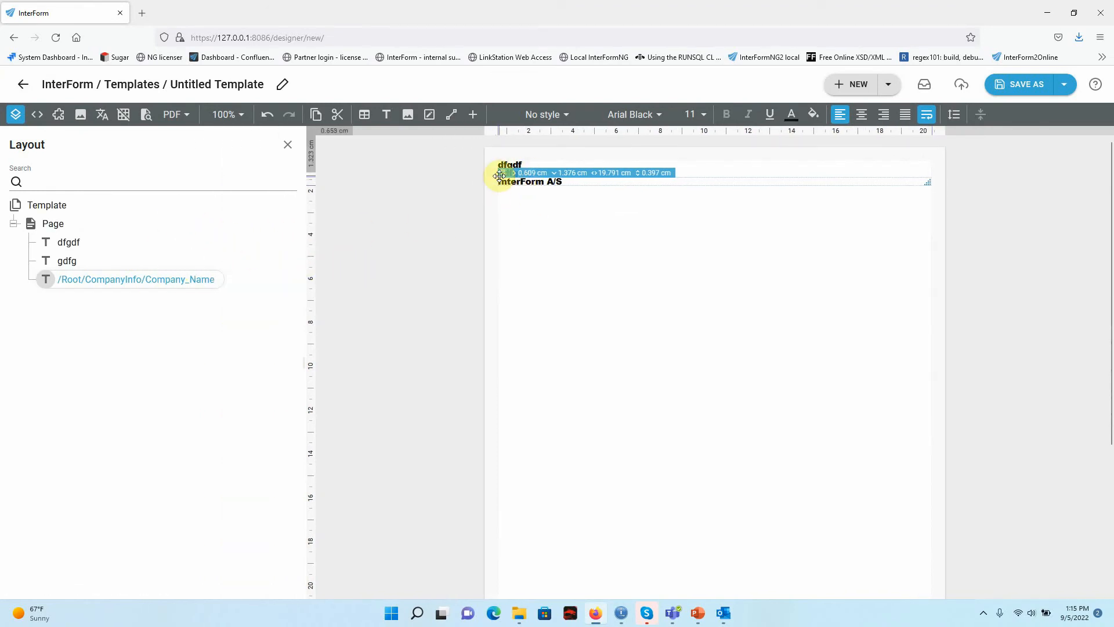
drag(519, 179, 654, 205)
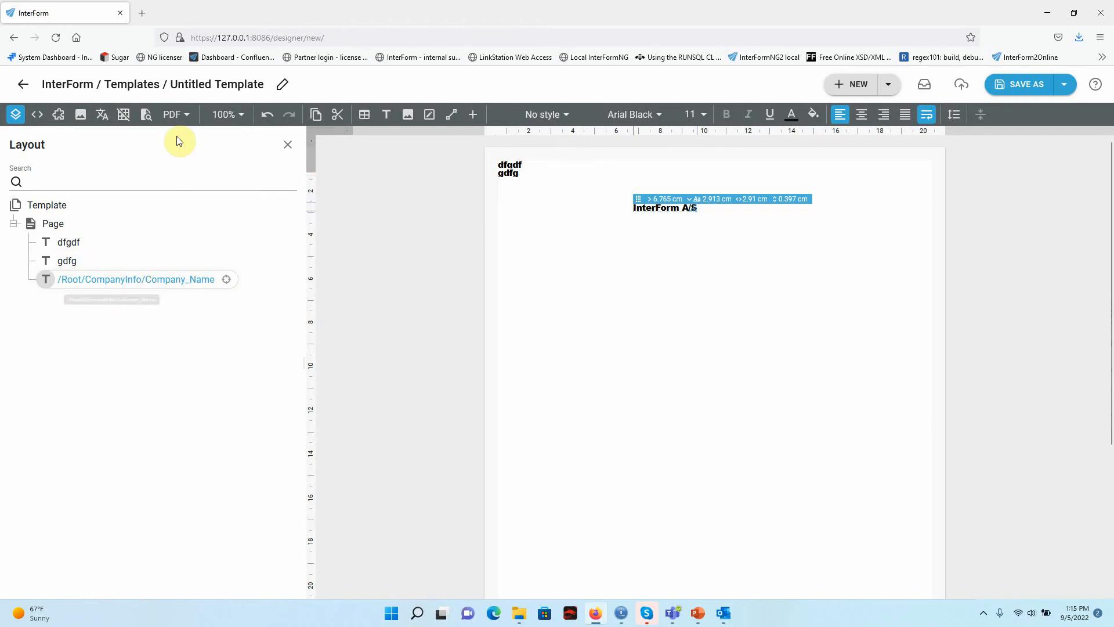
Duplicate the Company_Name text element on the page by copying and pasting it
click(316, 116)
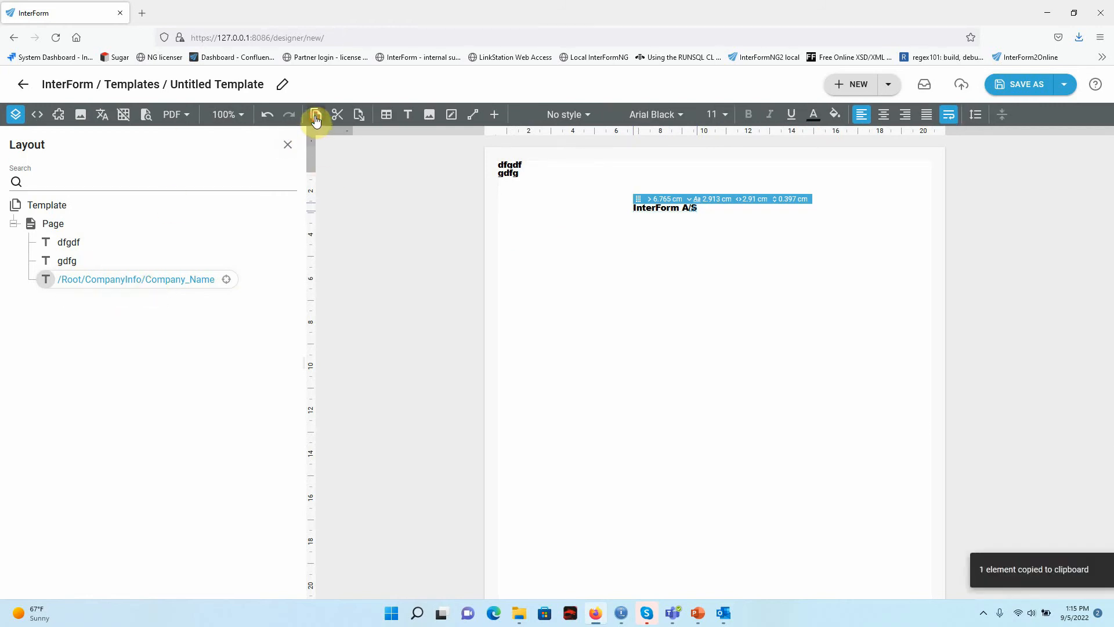
click(359, 115)
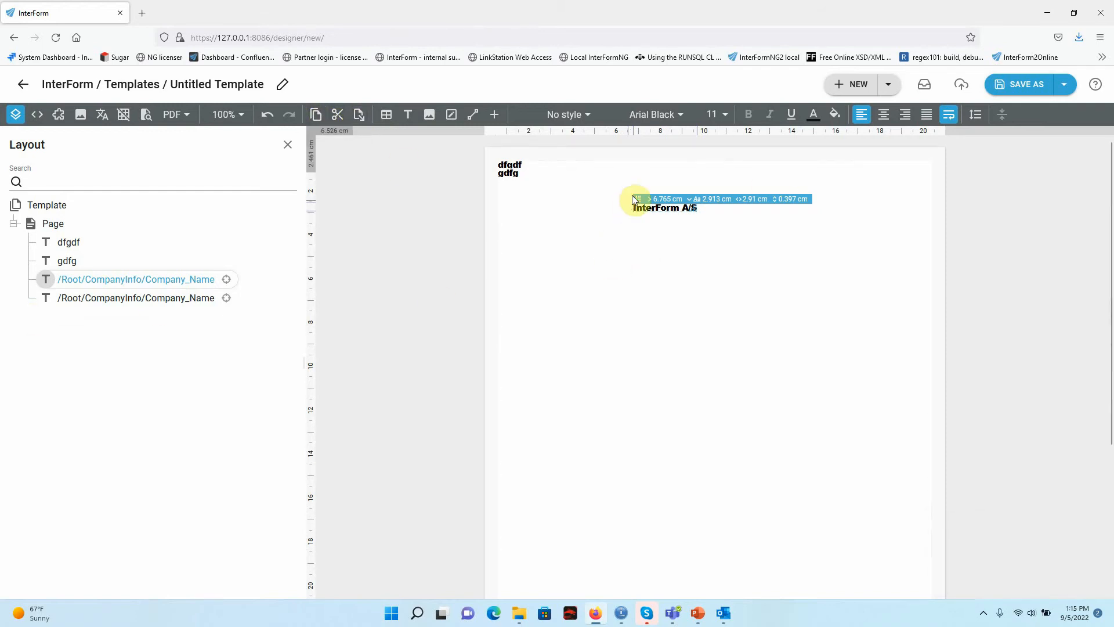
Move the copied Company_Name text to about 12.1 cm across and 4.5 cm down the page, and select both Company_Name texts
drag(637, 194, 754, 232)
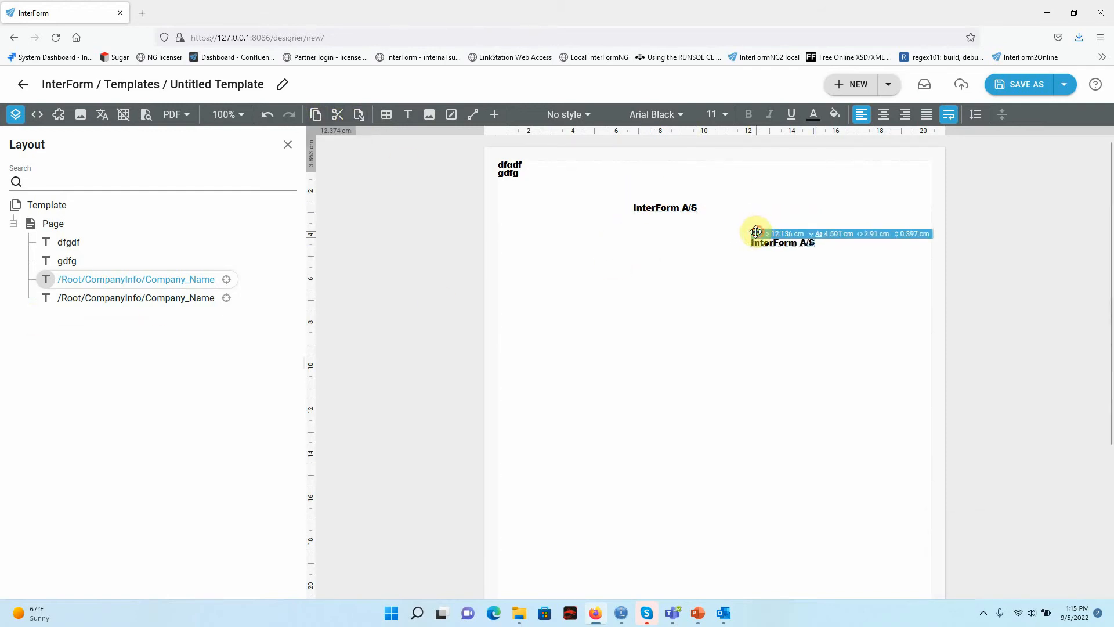
click(667, 210)
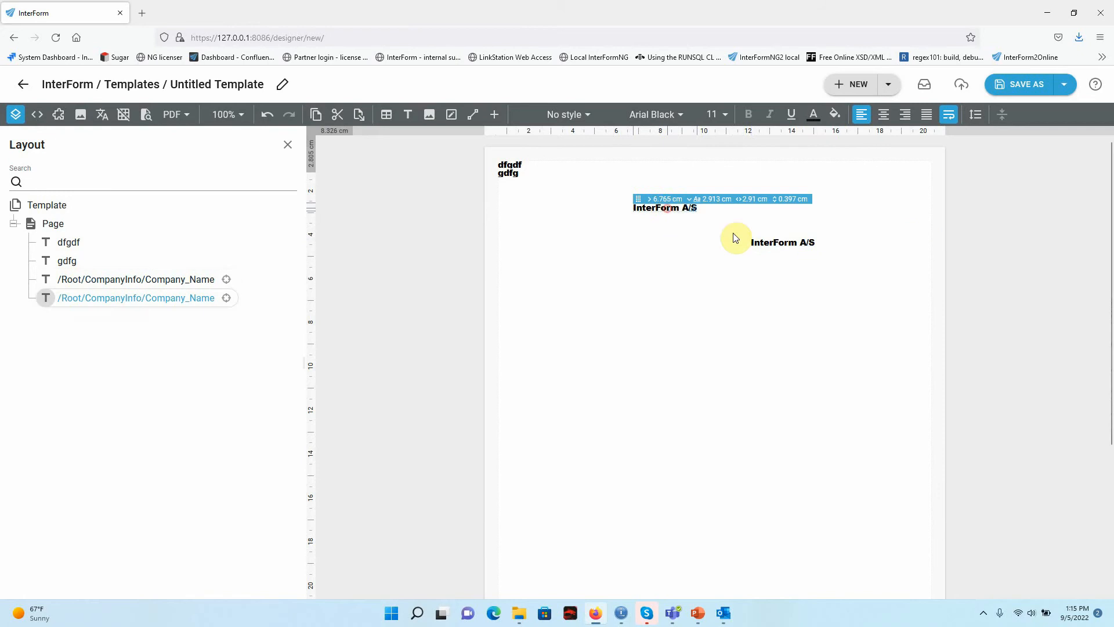
shift+click(772, 247)
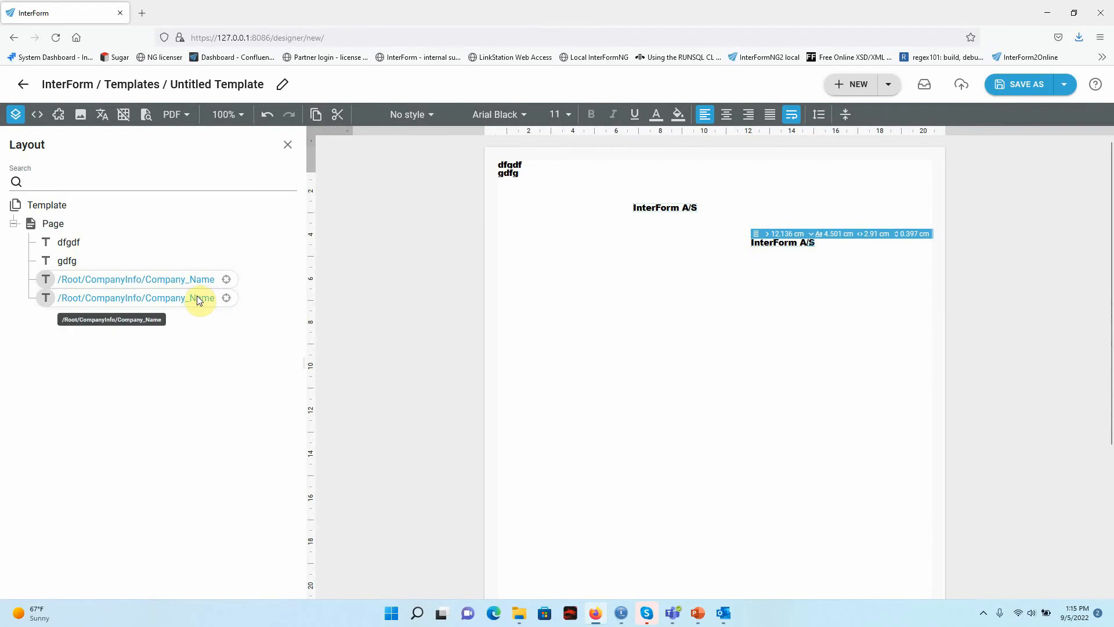
Select both Company_Name texts in the layout tree and try aligning them by their left edges and by their top edges
click(173, 279)
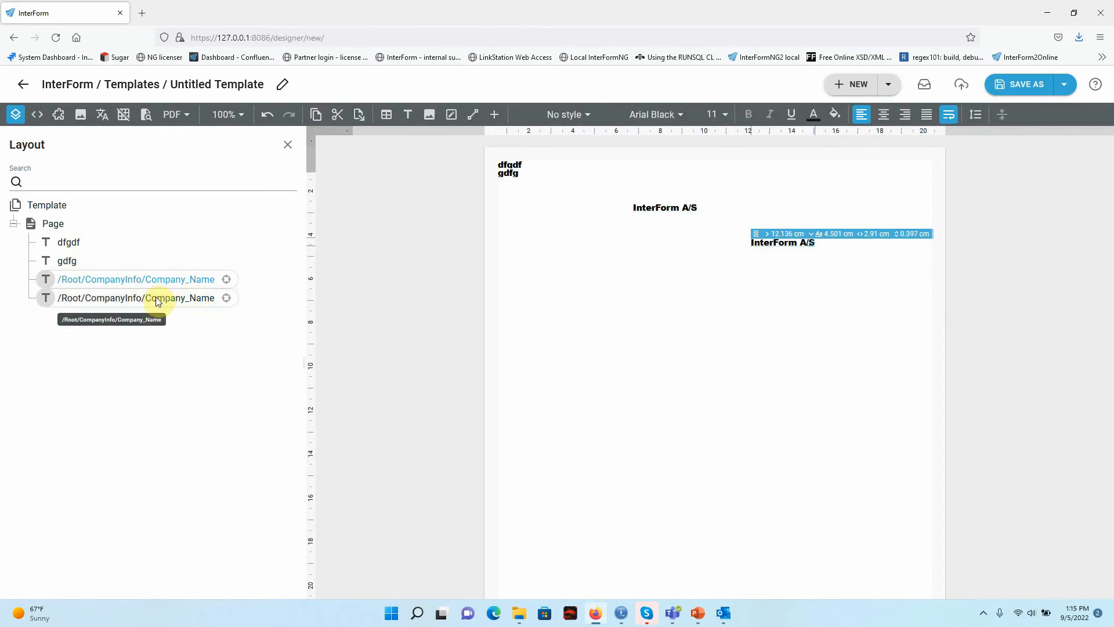
click(84, 242)
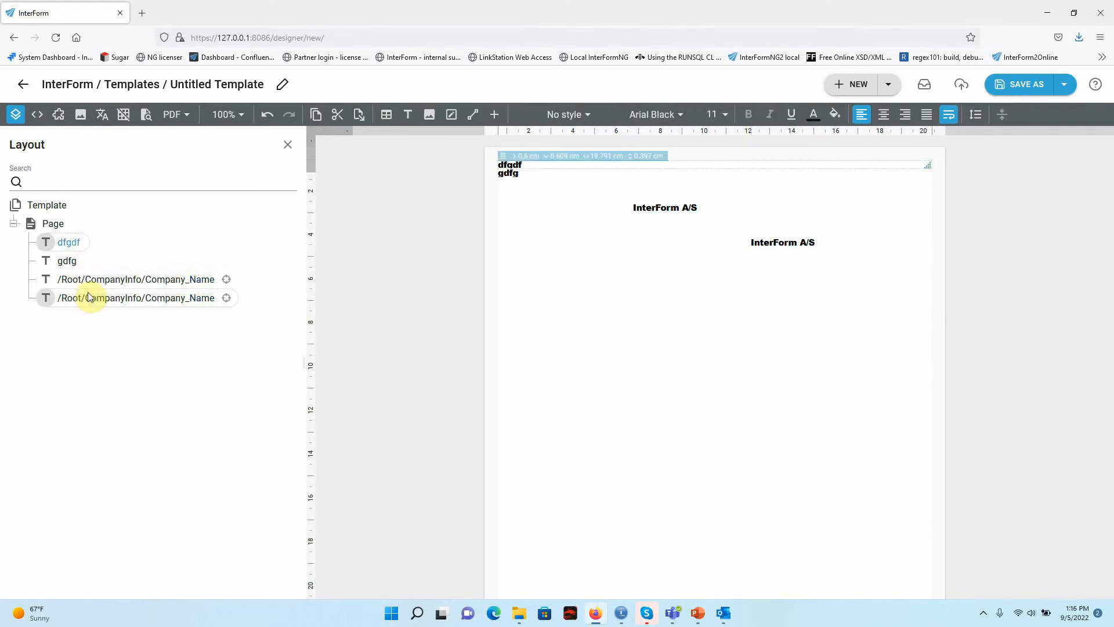
click(118, 277)
ctrl+click(135, 298)
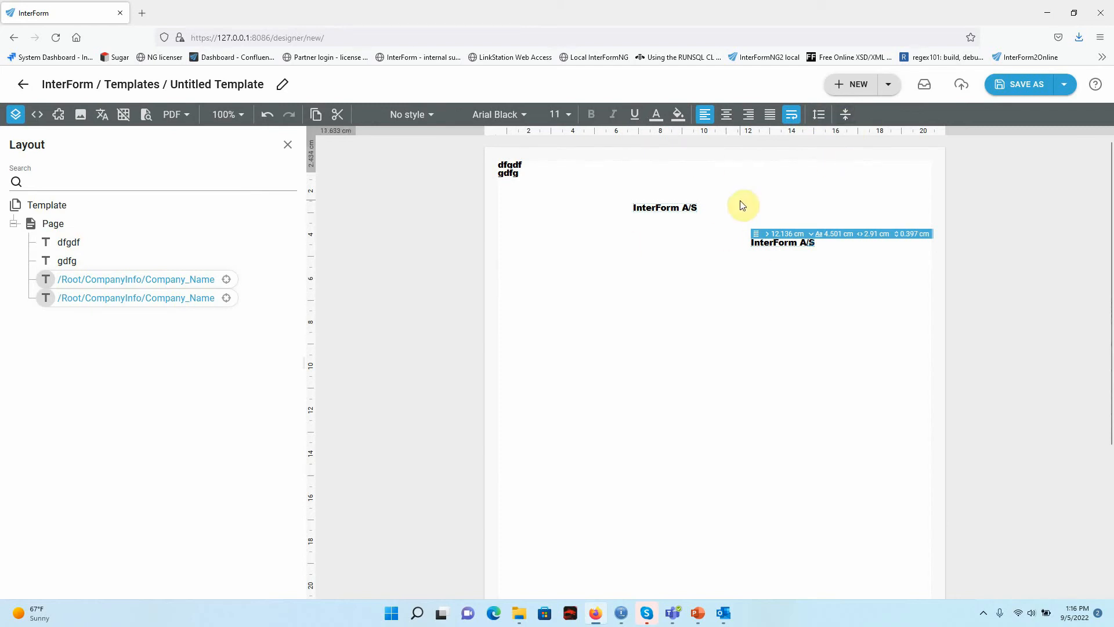
click(847, 115)
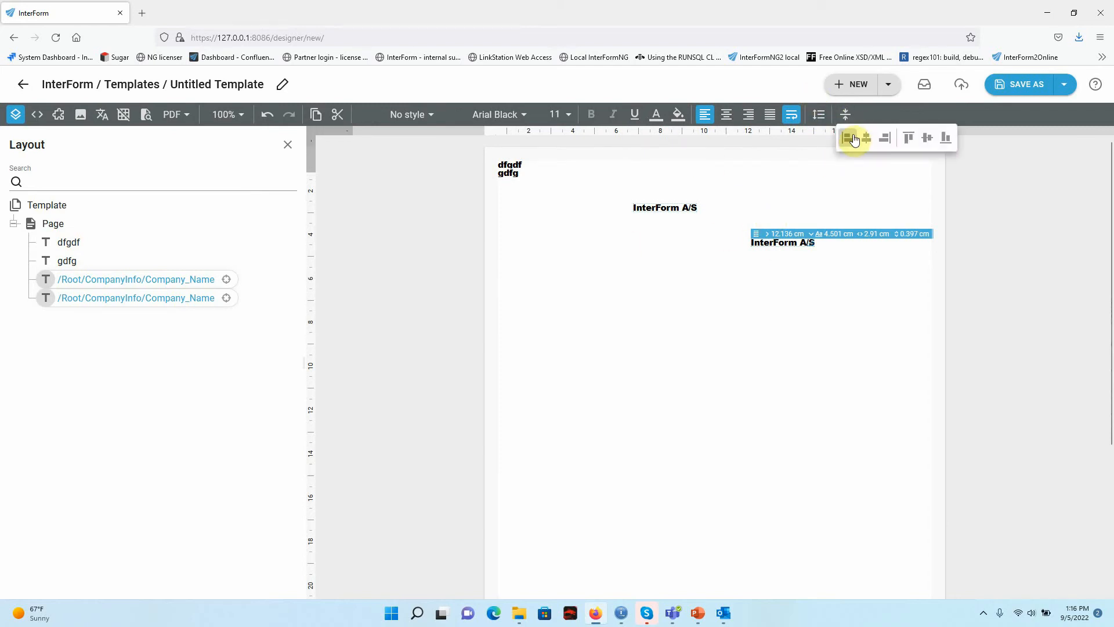
click(854, 136)
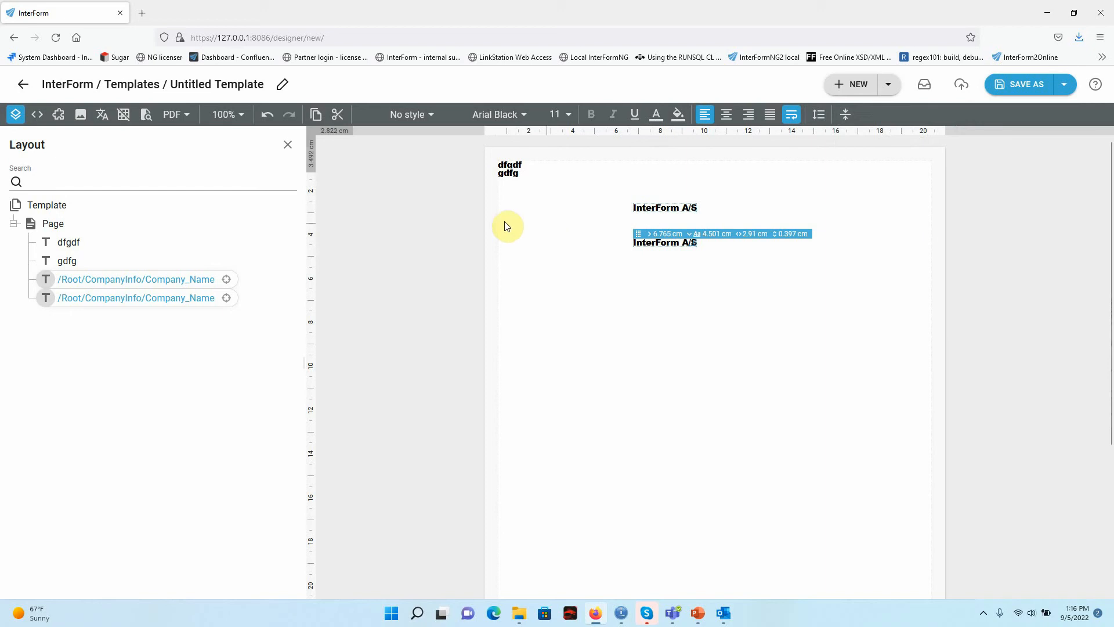
click(844, 117)
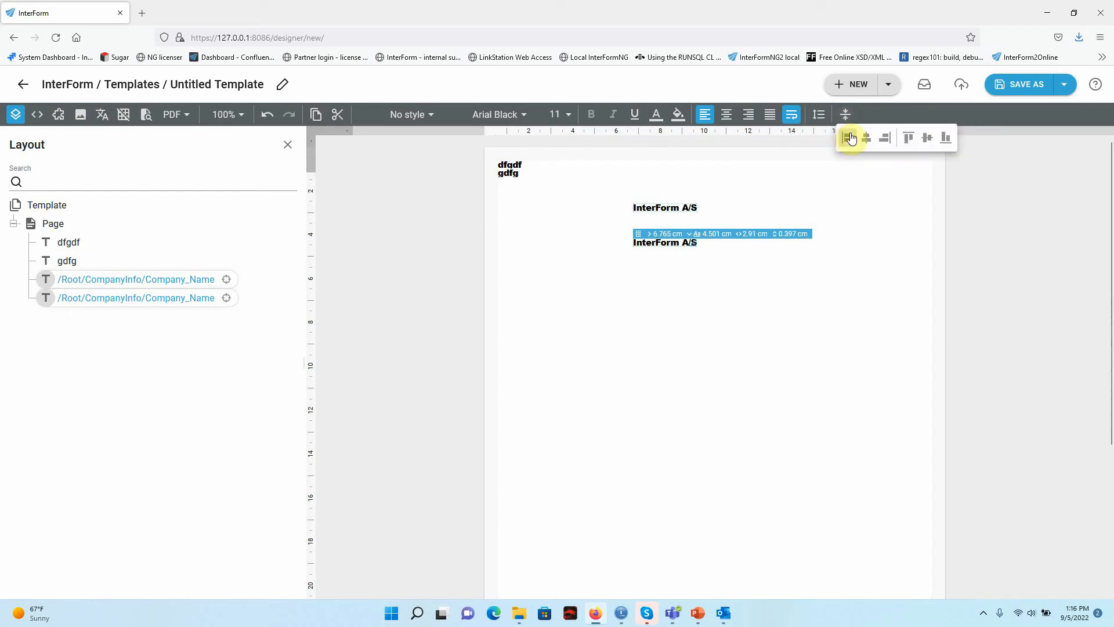
click(909, 138)
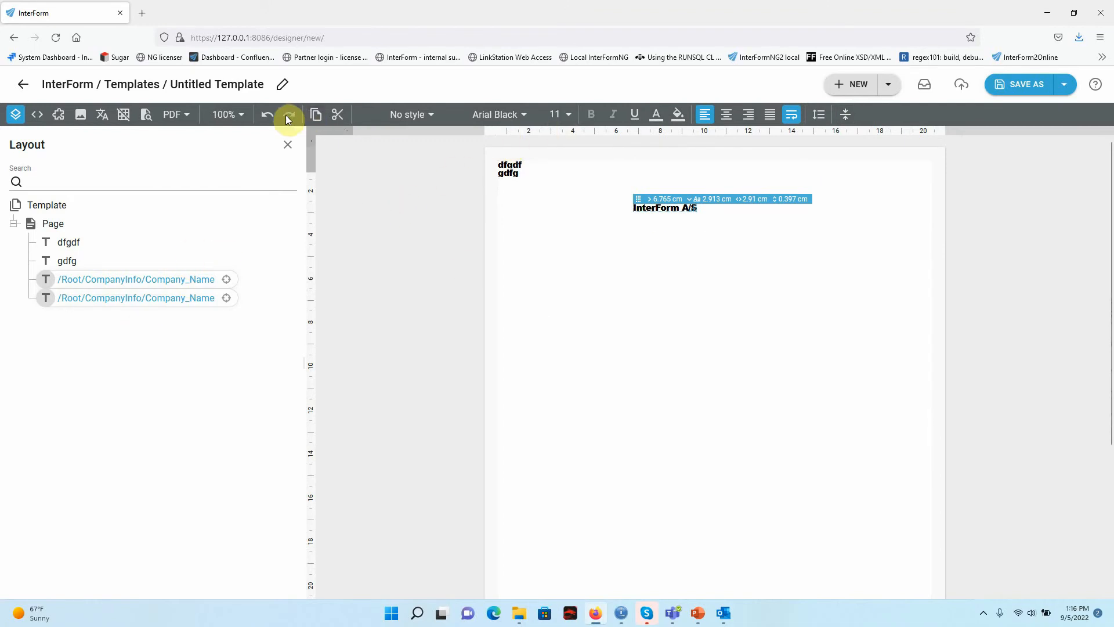
Undo the top and left alignments of the two Company_Name texts and deselect them
click(267, 116)
click(267, 116)
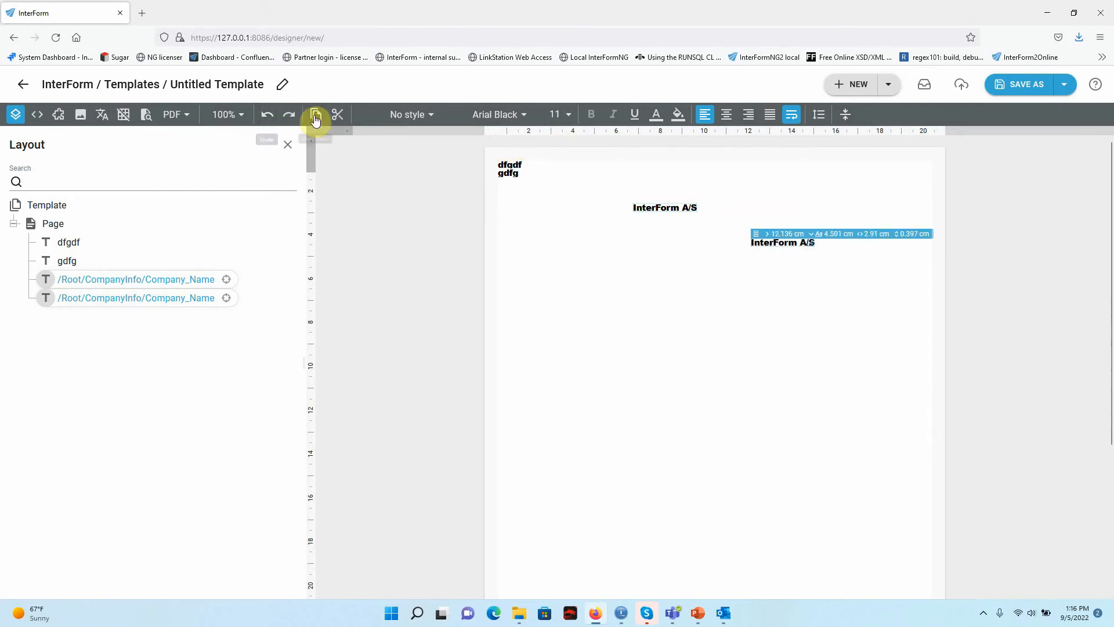
click(582, 298)
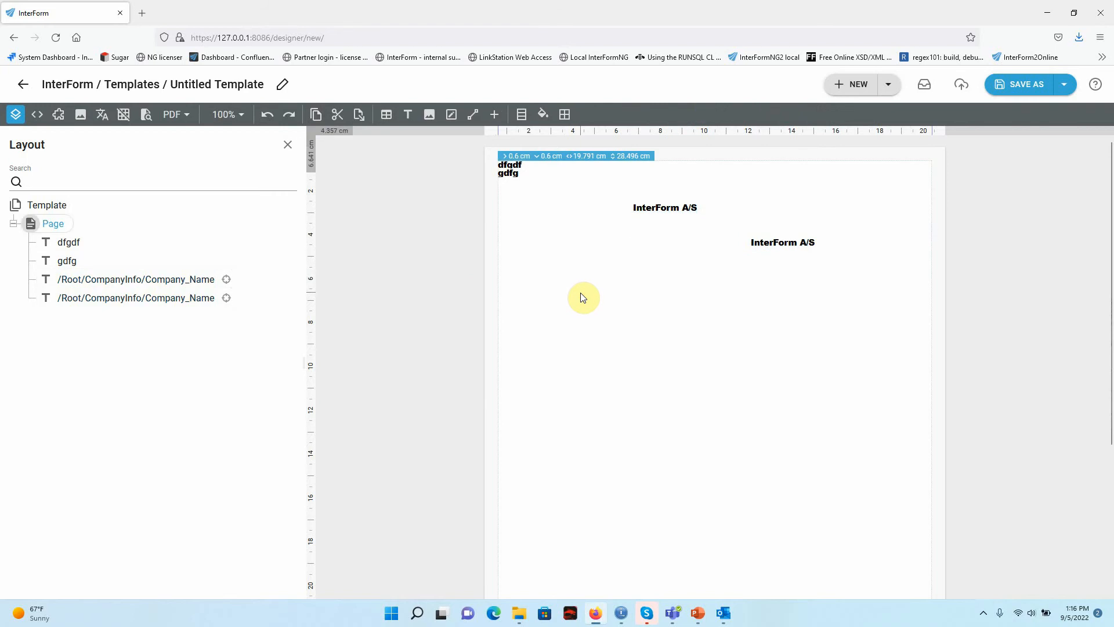
Check the two dynamically placed texts, dfgdf and gdfg, and set the page's content direction to Row
click(70, 242)
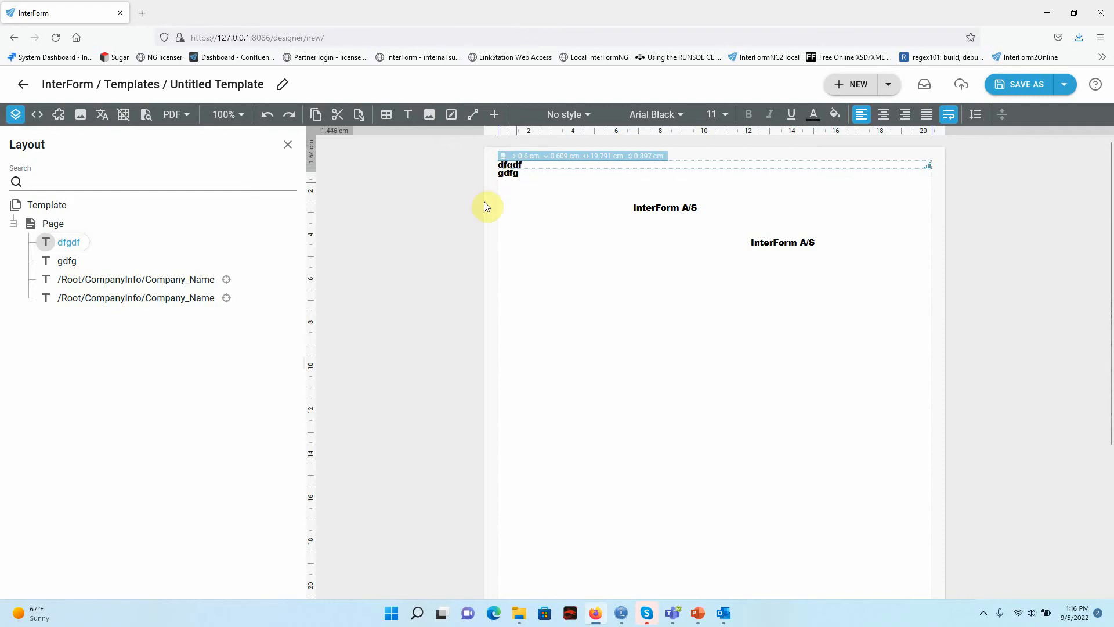
click(72, 259)
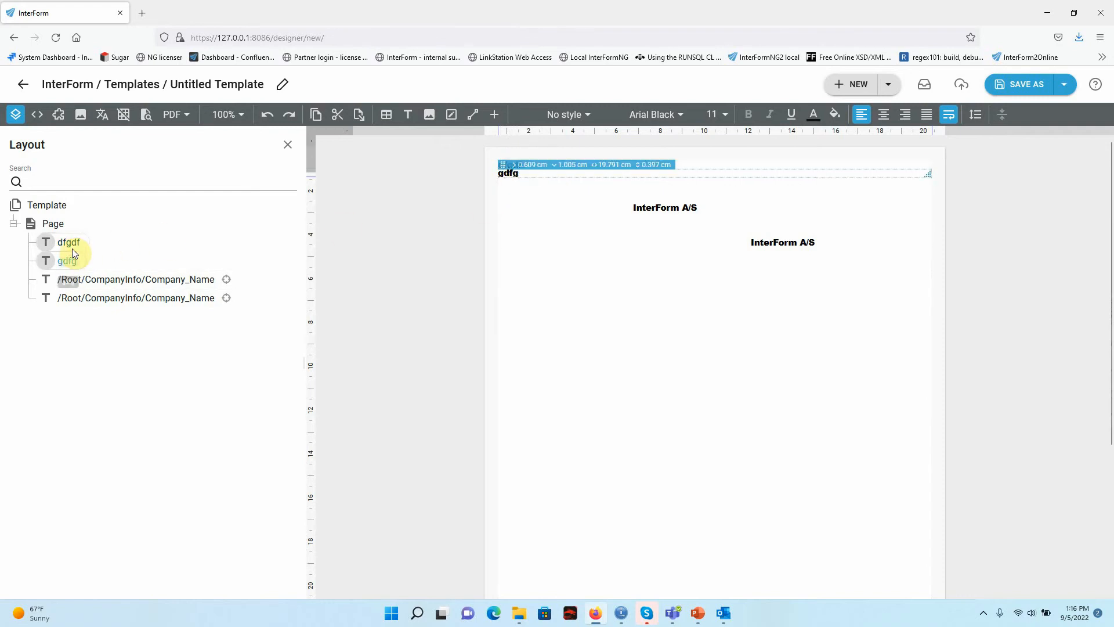
click(53, 225)
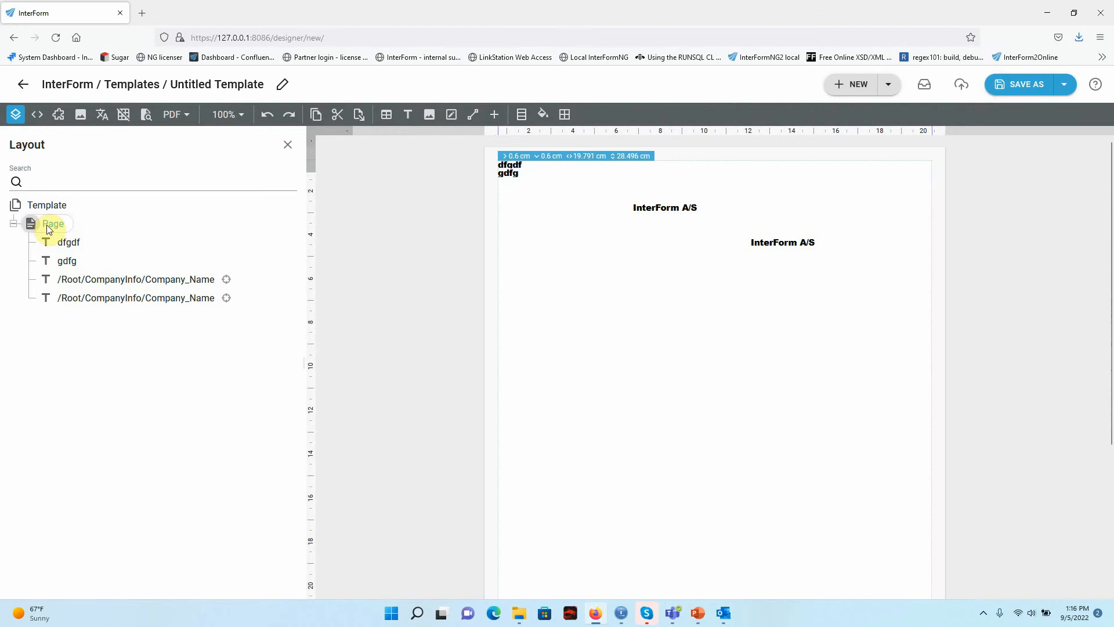
click(521, 116)
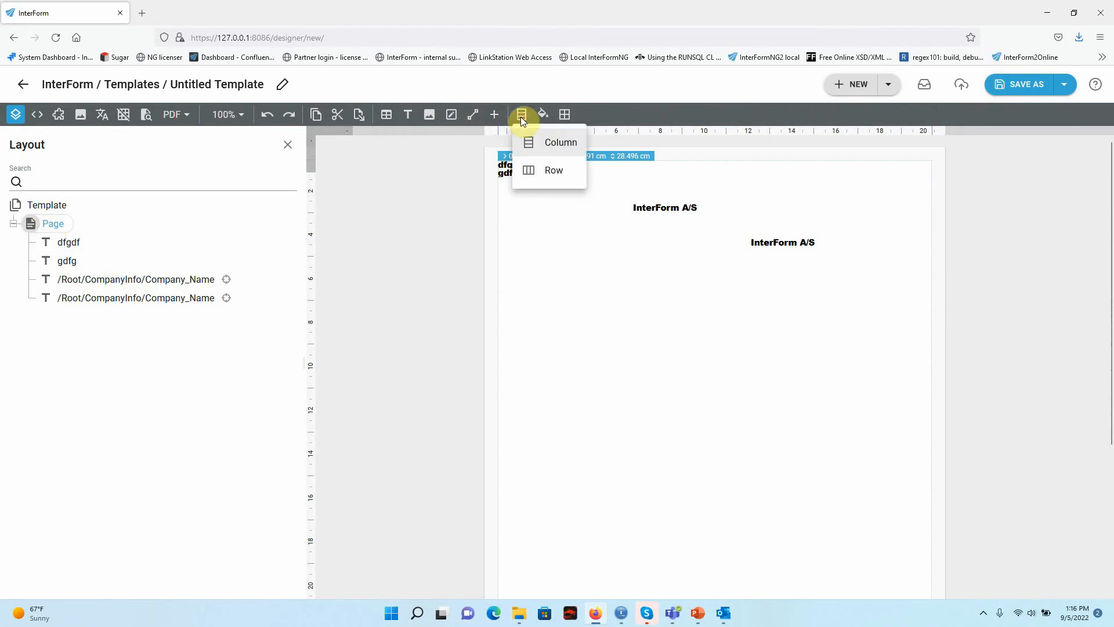
click(550, 175)
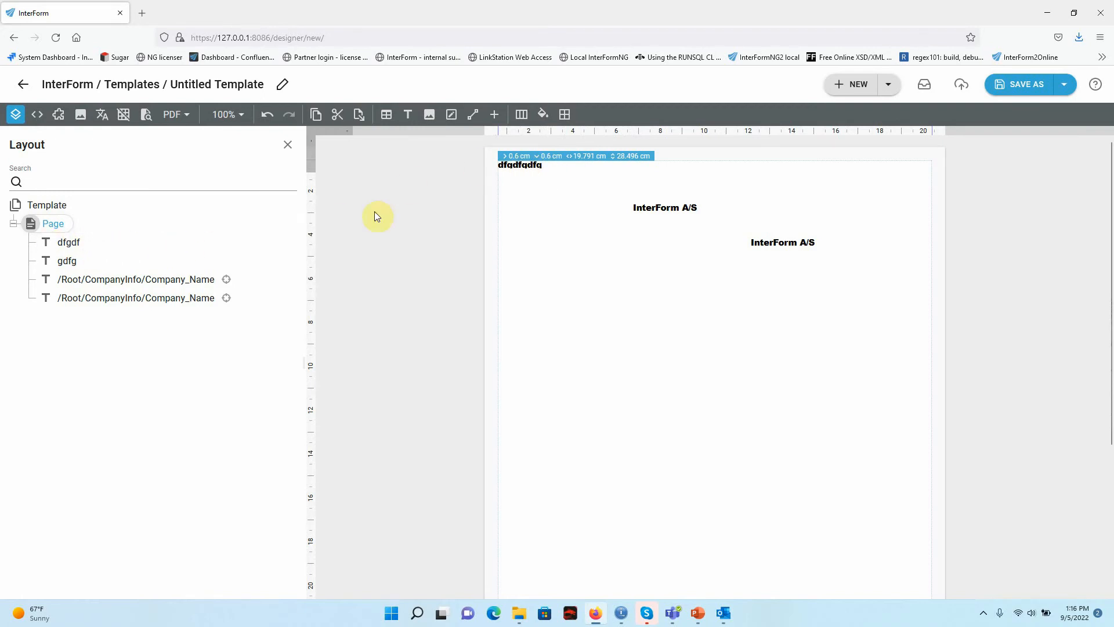
Set the left margin of the gdfg text to 1 cm and apply the change
double_click(71, 263)
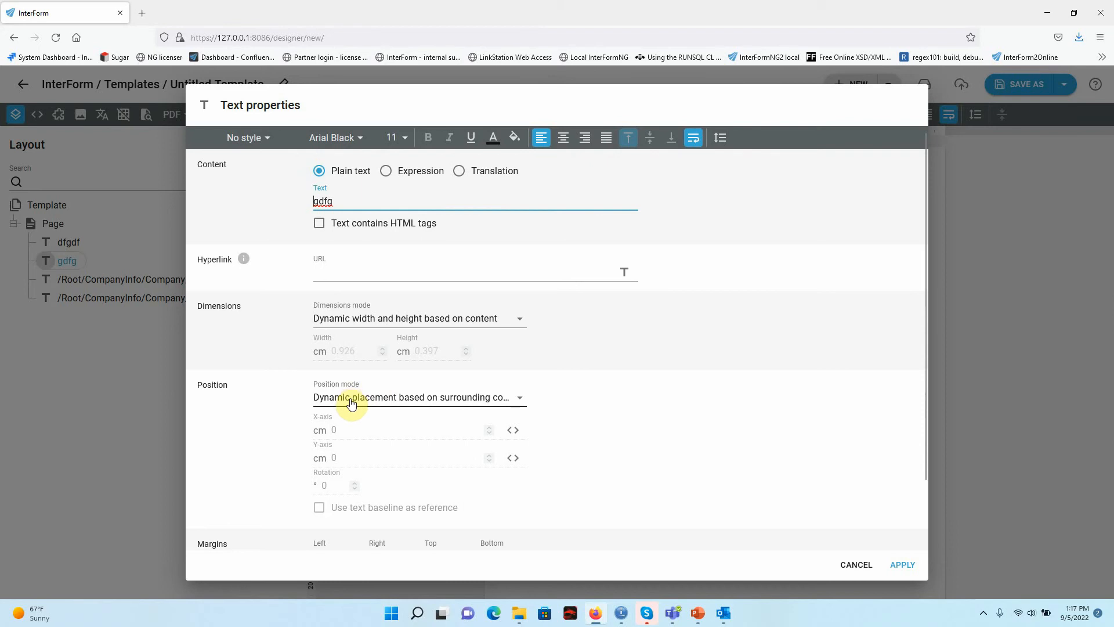
scroll(385, 472, down, 2)
click(329, 486)
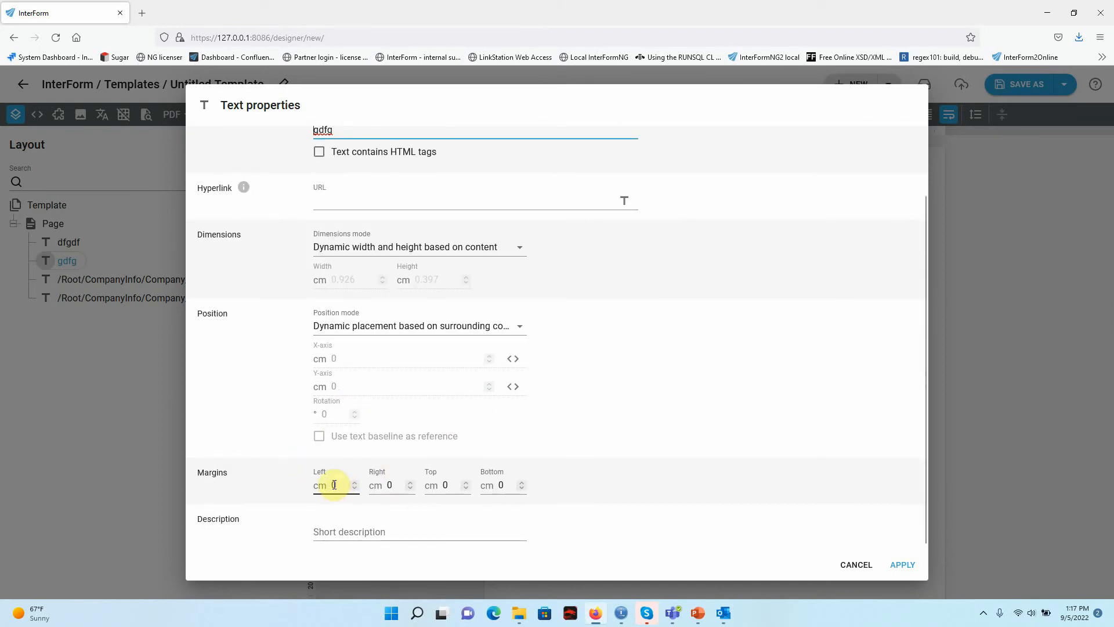
double_click(339, 486)
text(1)
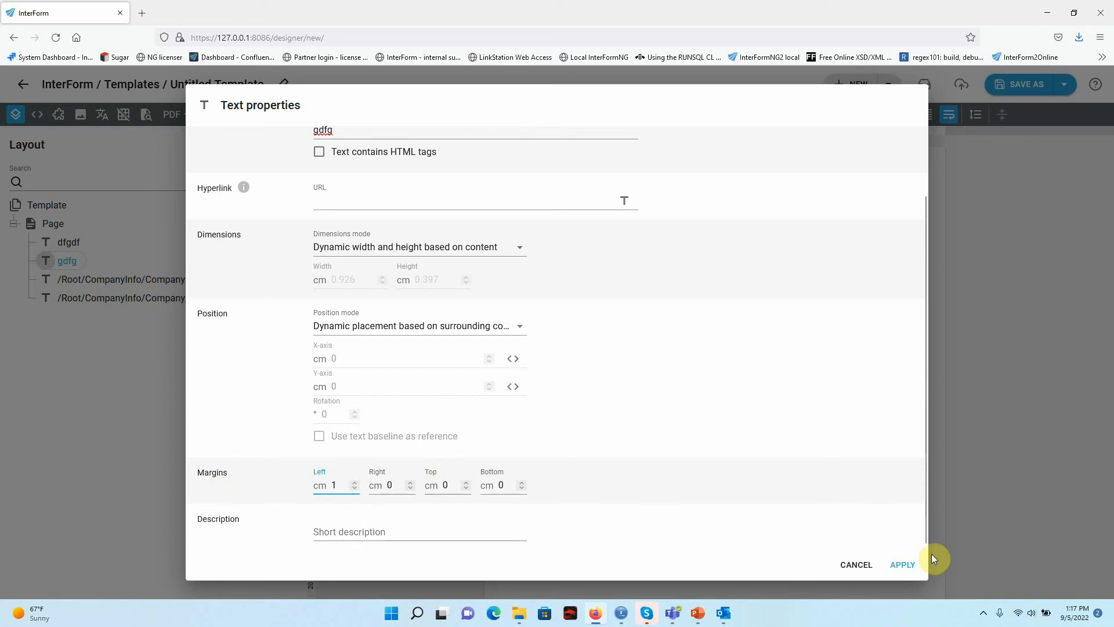
click(903, 565)
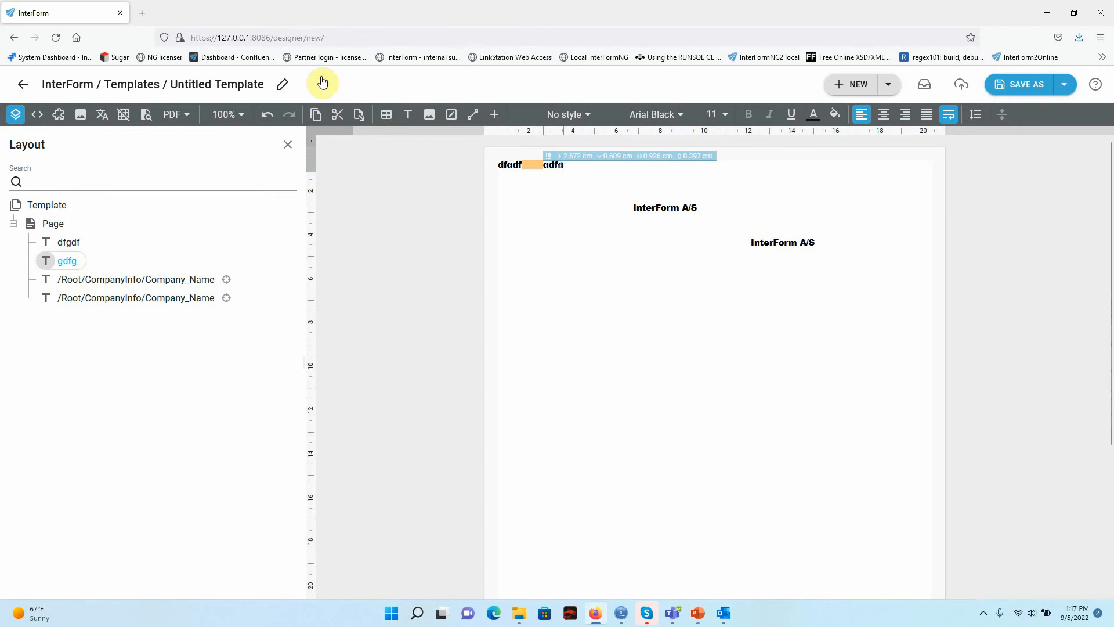
Add the image Leif1.jpg from the image library's Demo folder to the page and return to the layout tree
click(82, 115)
click(50, 272)
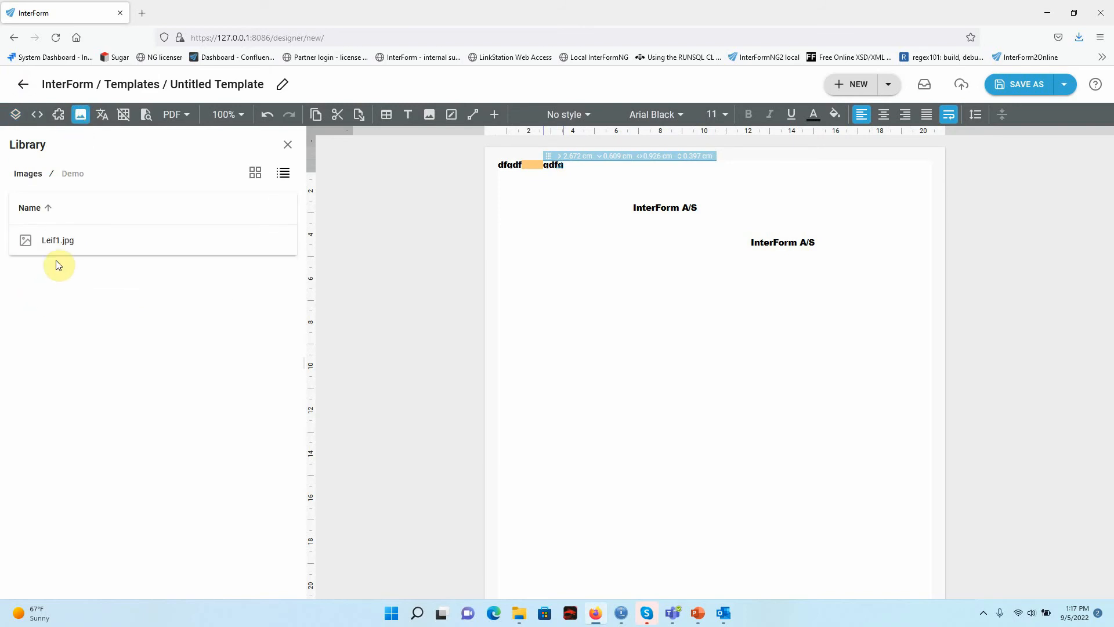
drag(30, 241, 677, 334)
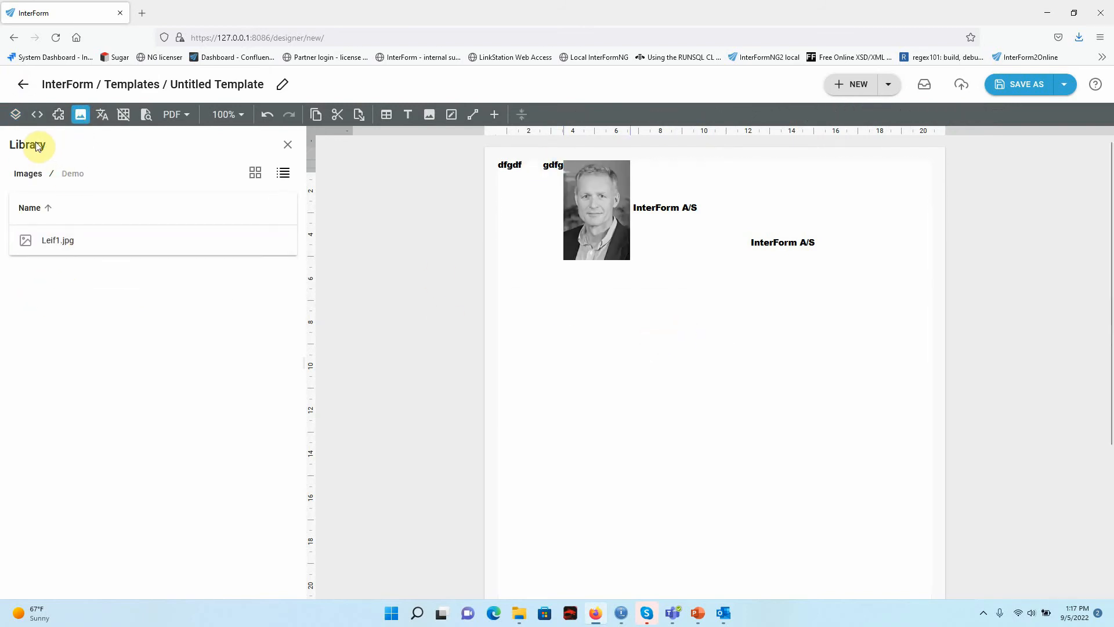
click(15, 114)
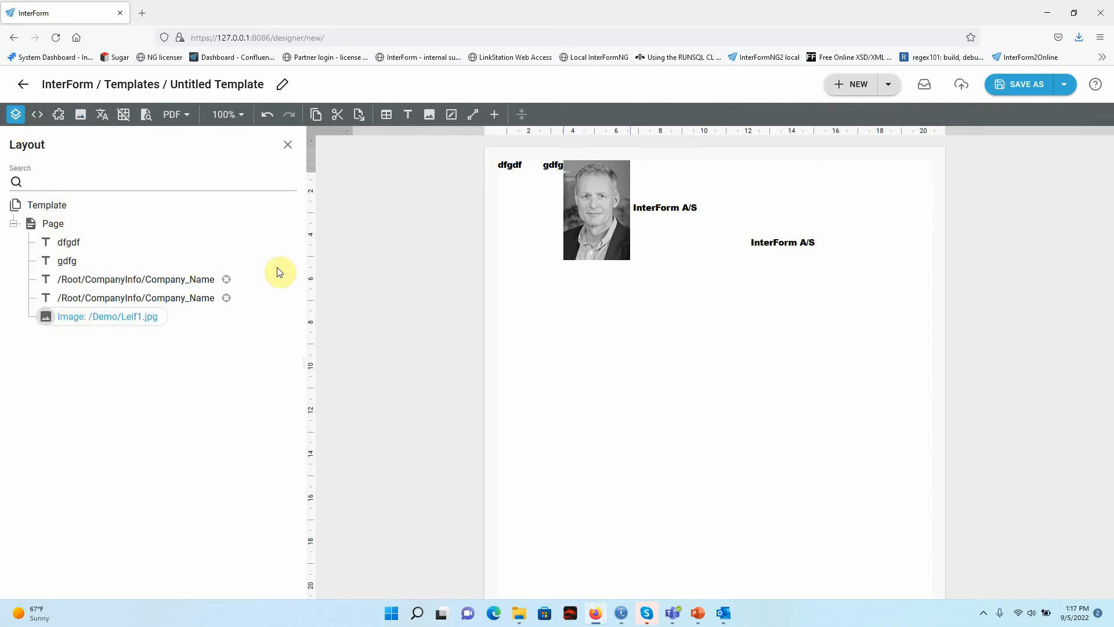
Insert an image element using /CMRLOGO.jpg from the library, keeping its dynamic dimensions and placement
click(492, 116)
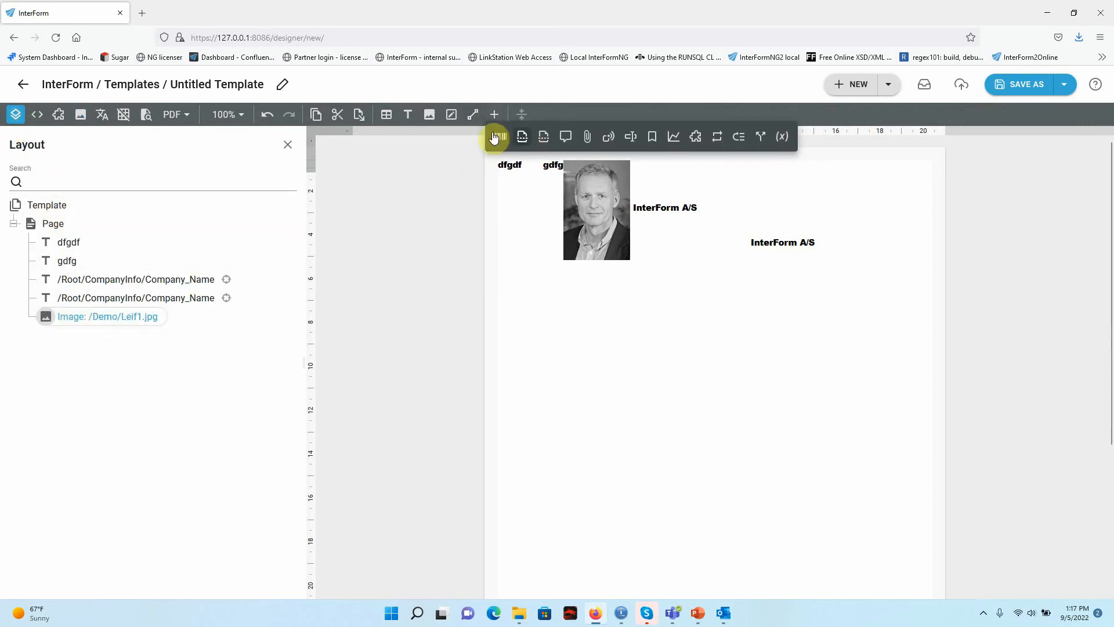
click(428, 119)
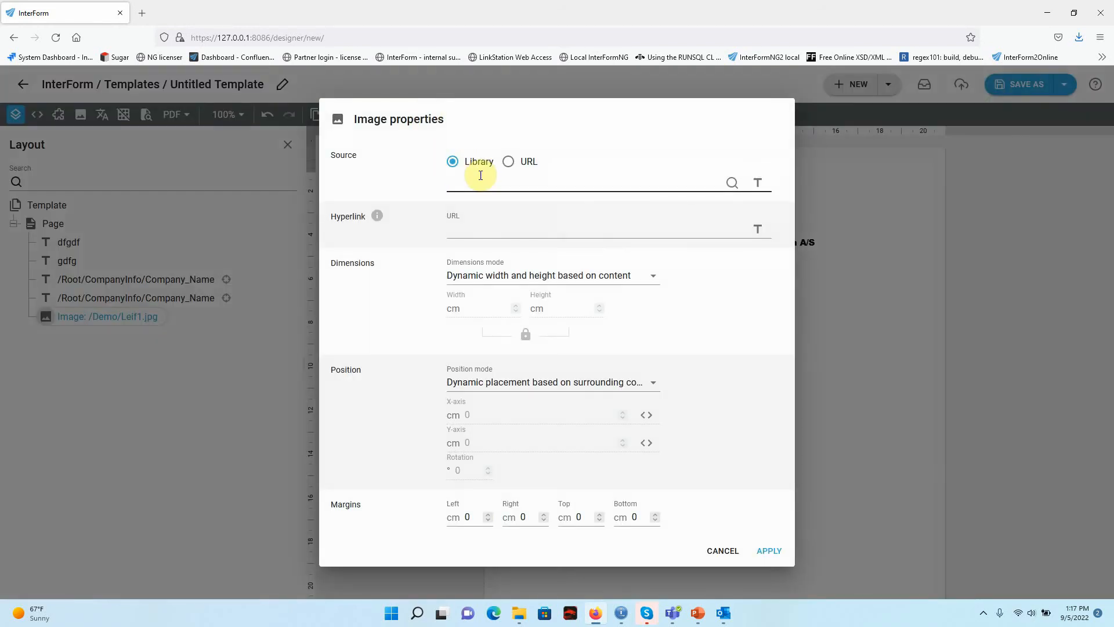
click(506, 184)
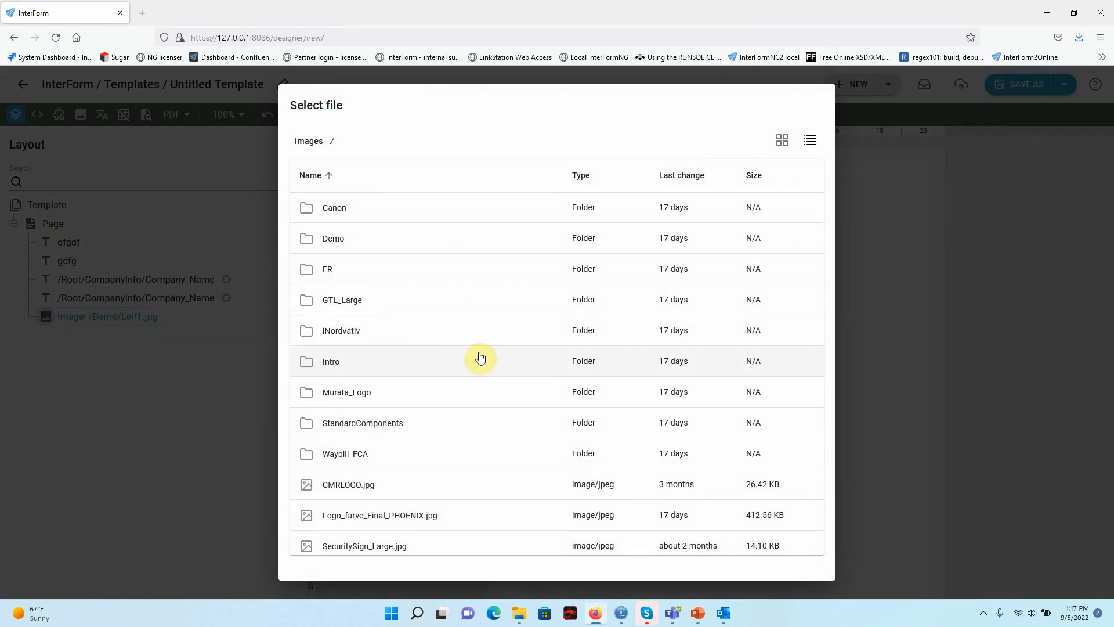
click(370, 487)
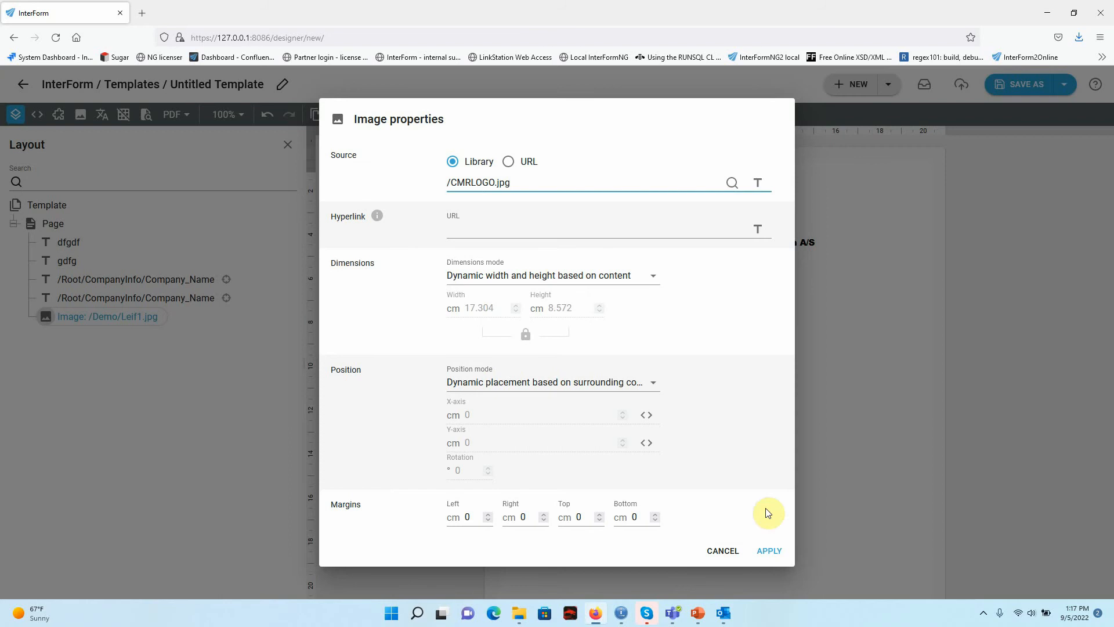
click(769, 551)
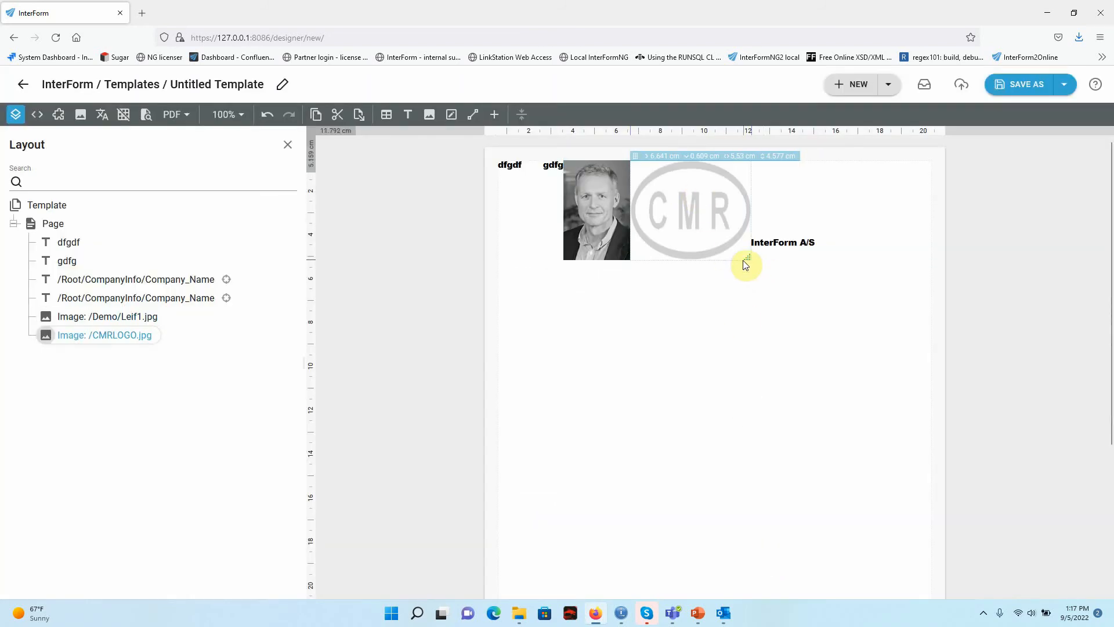
Resize the CMR logo to about 5.5 by 4.6 cm and move it to about 10.3 cm across and 7.5 cm down
mouse_move(747, 260)
mouse_down()
mouse_move(671, 219)
mouse_move(748, 258)
mouse_up()
drag(635, 152, 716, 306)
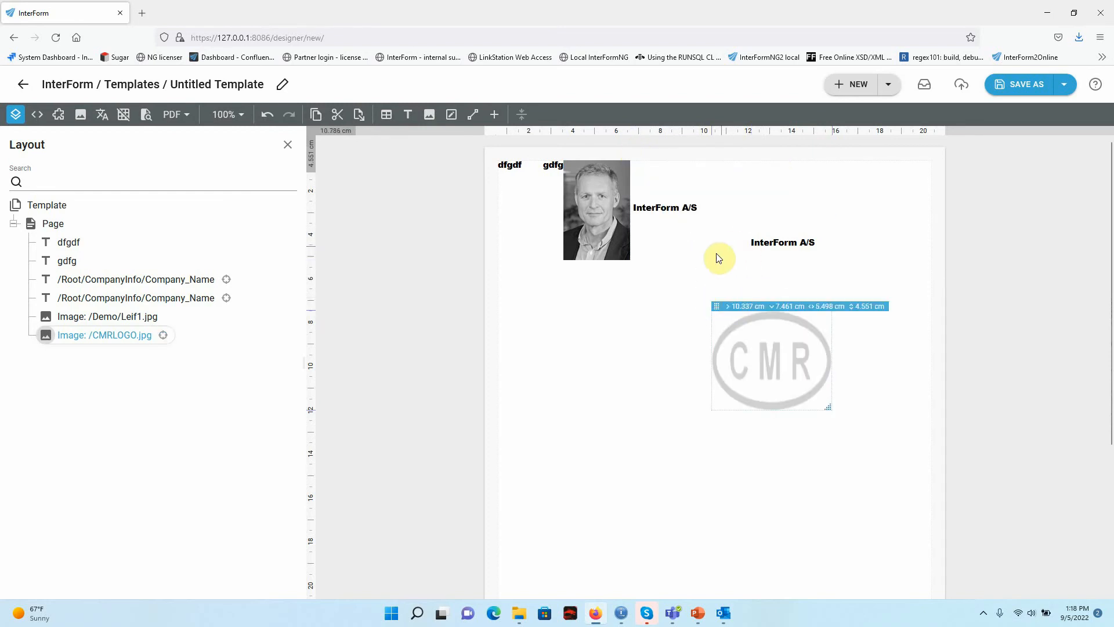
click(97, 321)
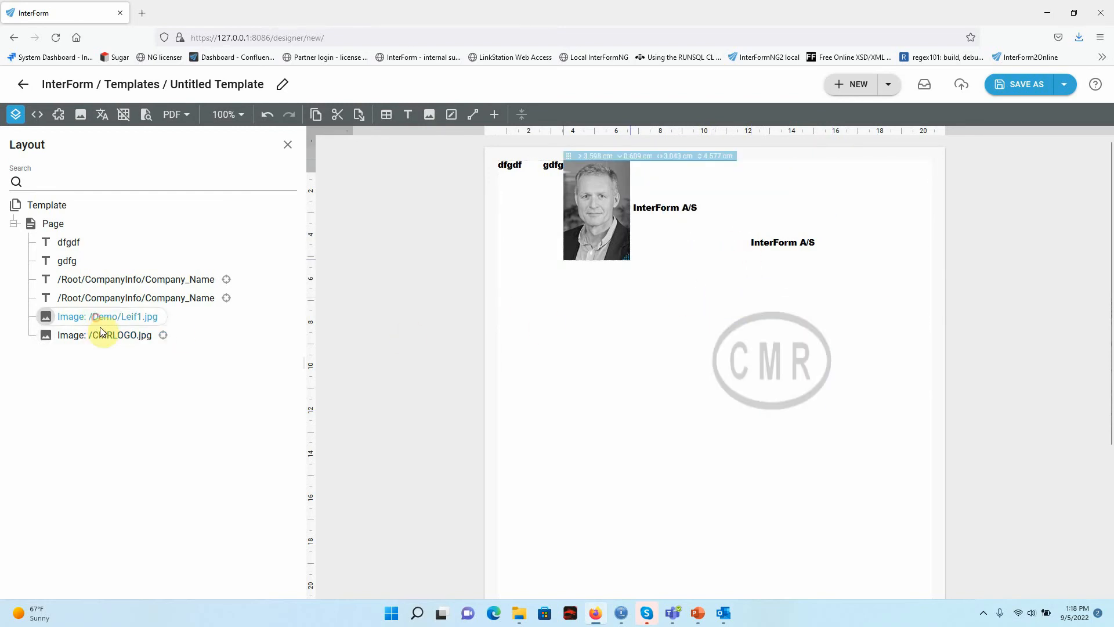
click(109, 338)
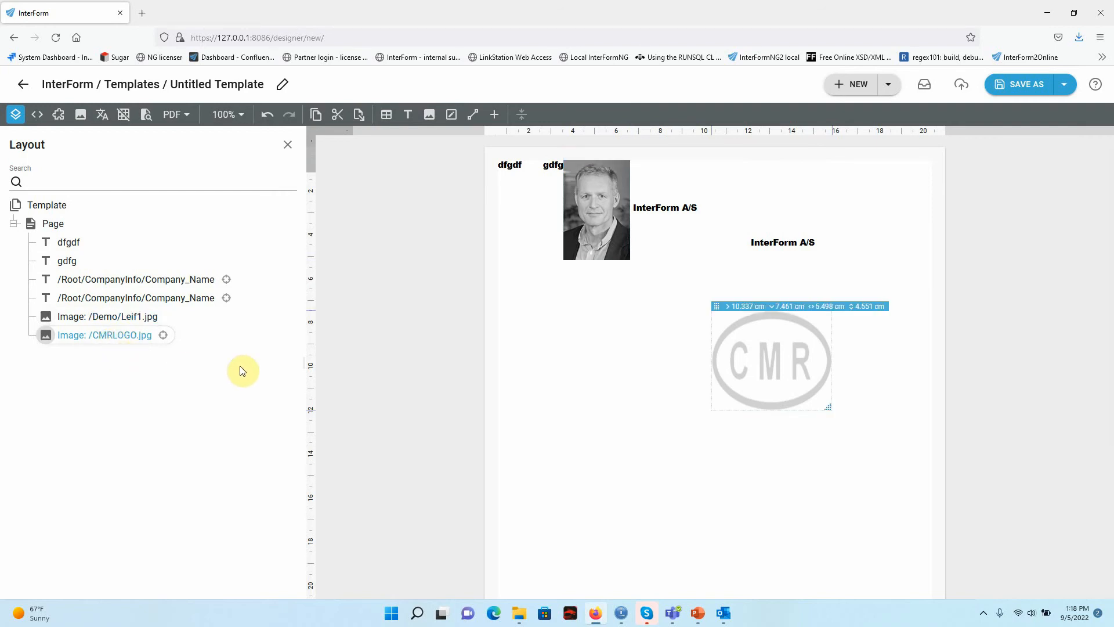
Add a bordered container of about 6.1 by 2.8 cm at about 3.1 cm across and 7.2 cm down the page
click(451, 114)
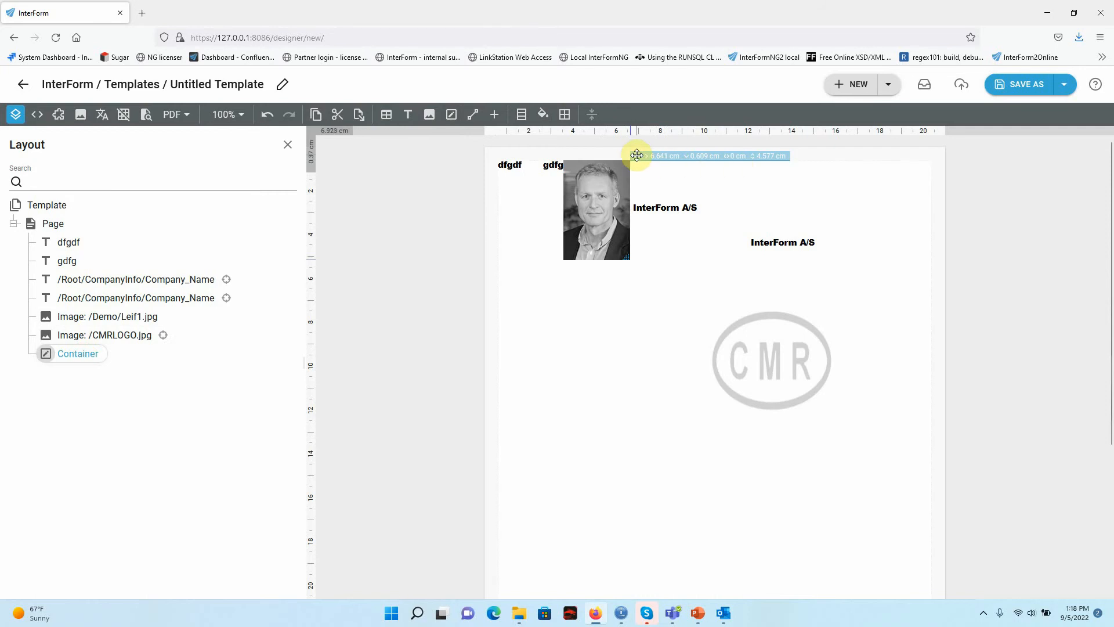
drag(637, 156, 697, 373)
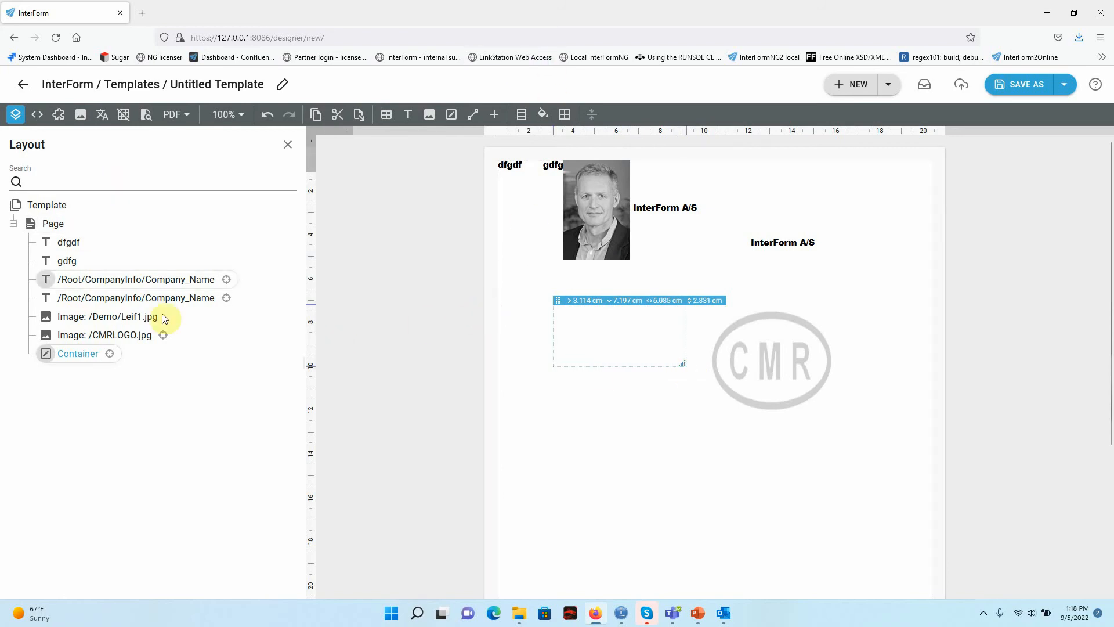
click(567, 115)
click(572, 139)
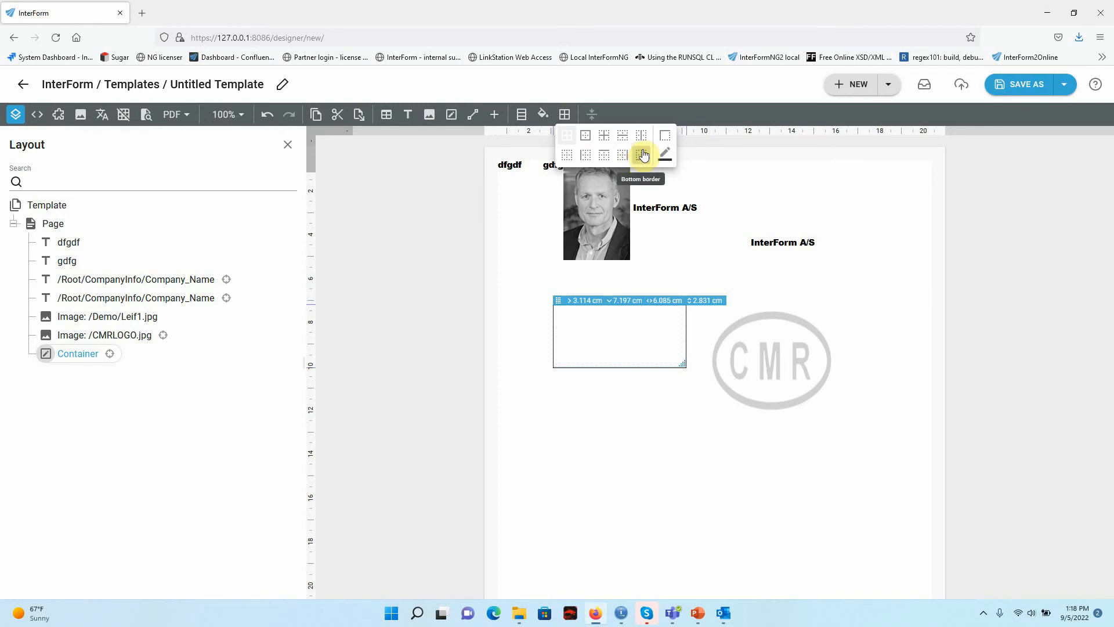
Review the container's border color and line width options, plus its dimension and position properties
click(666, 155)
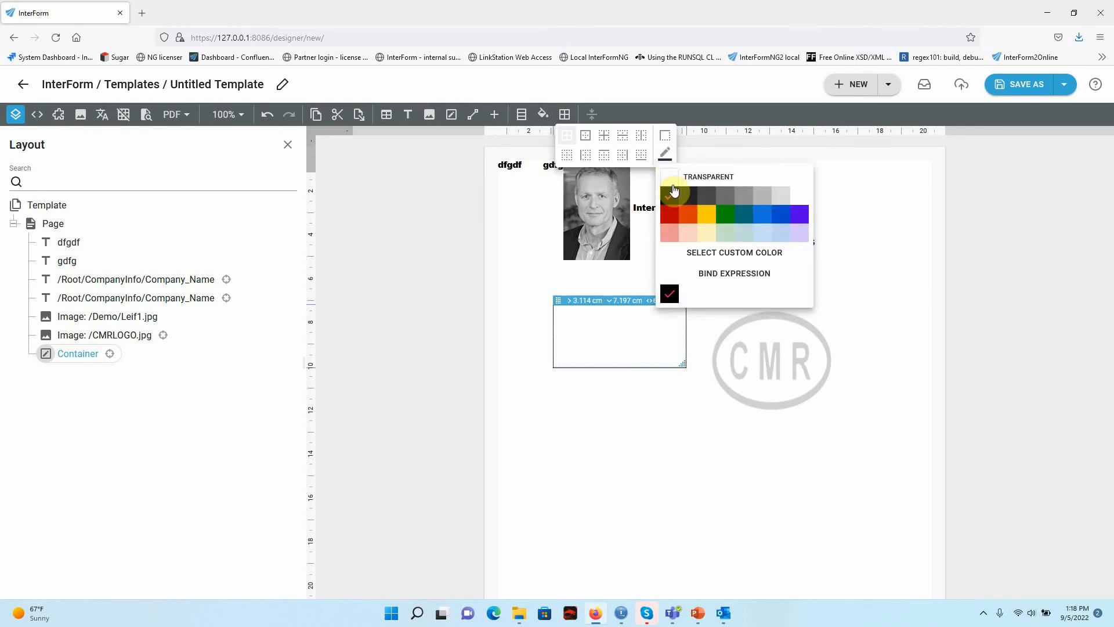
click(666, 136)
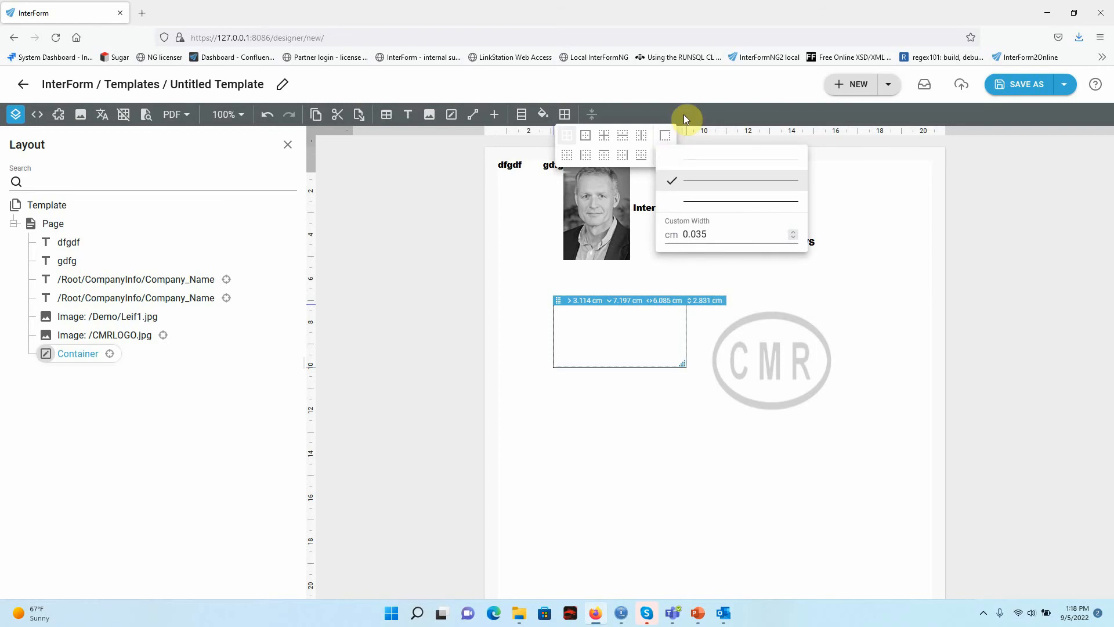
click(385, 231)
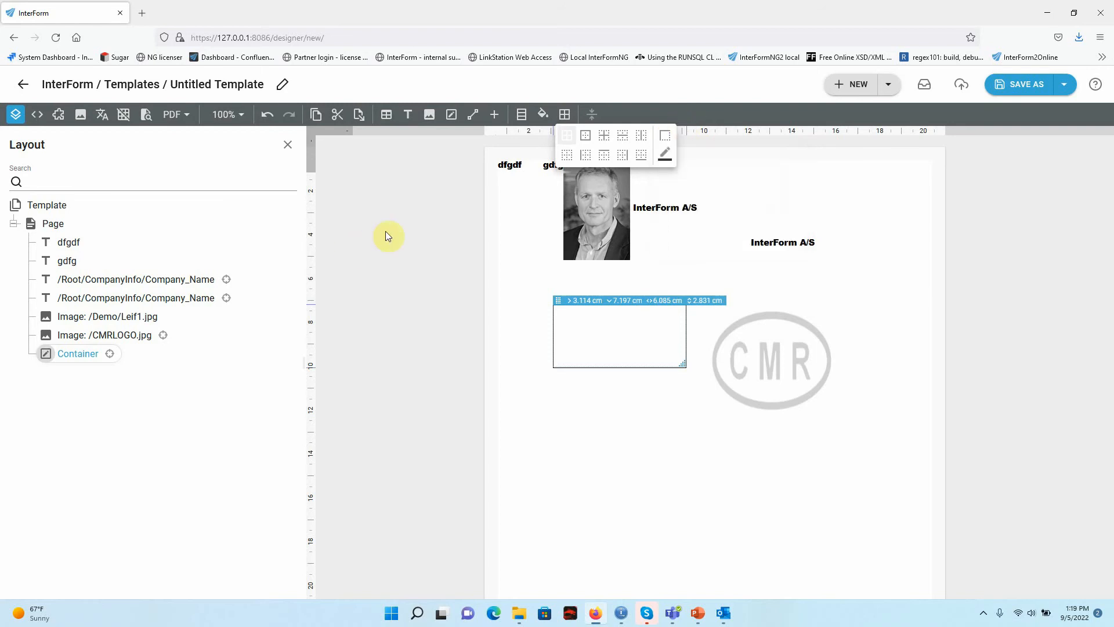
click(79, 353)
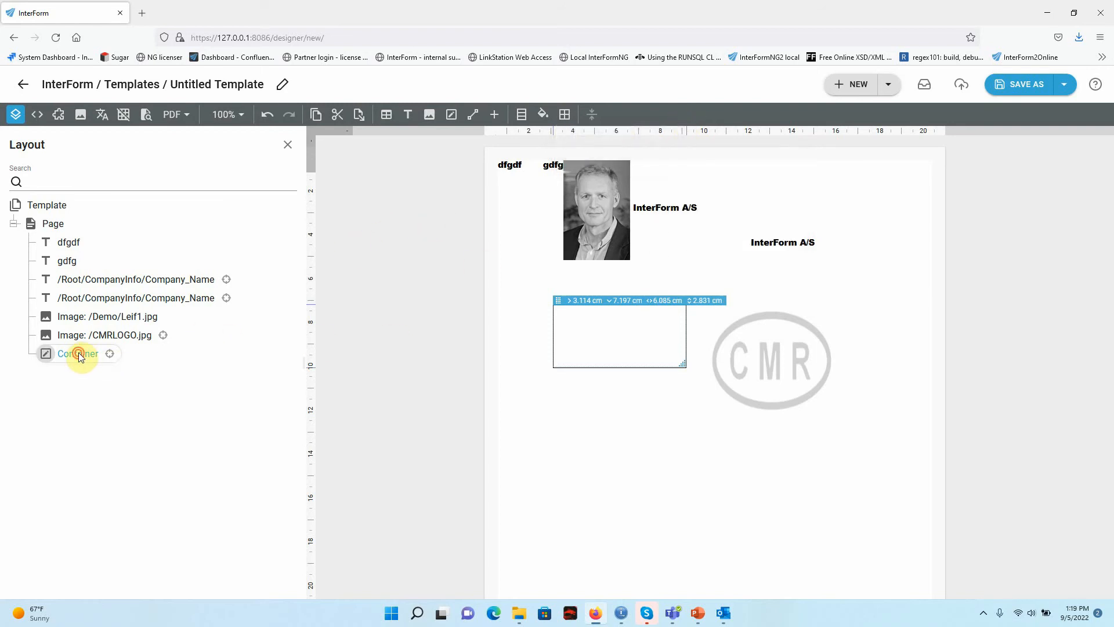
double_click(79, 353)
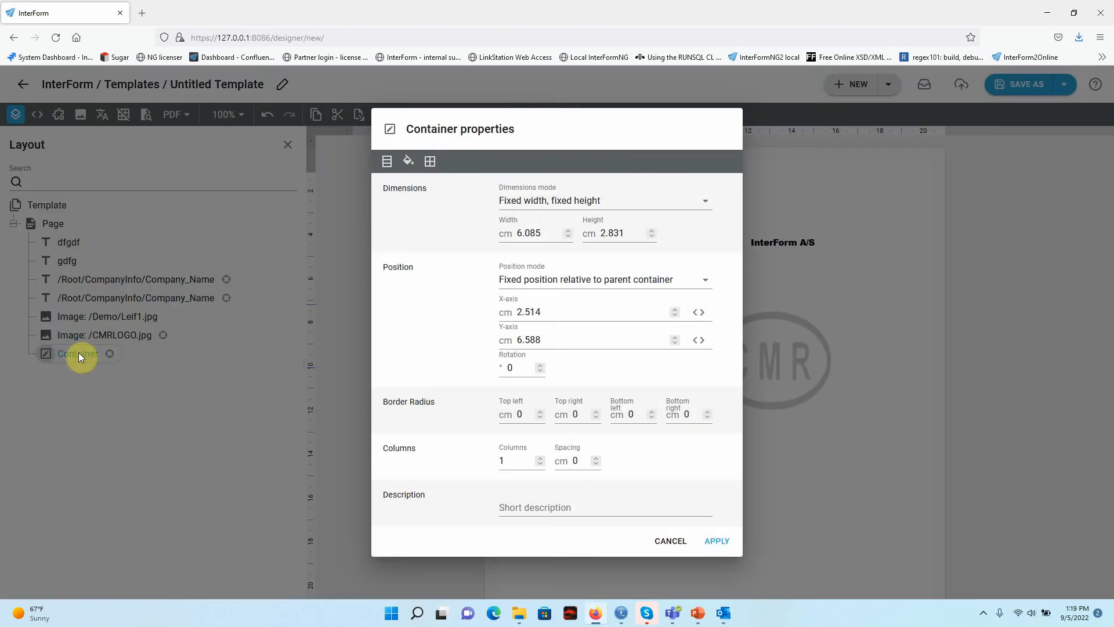
click(595, 311)
click(669, 540)
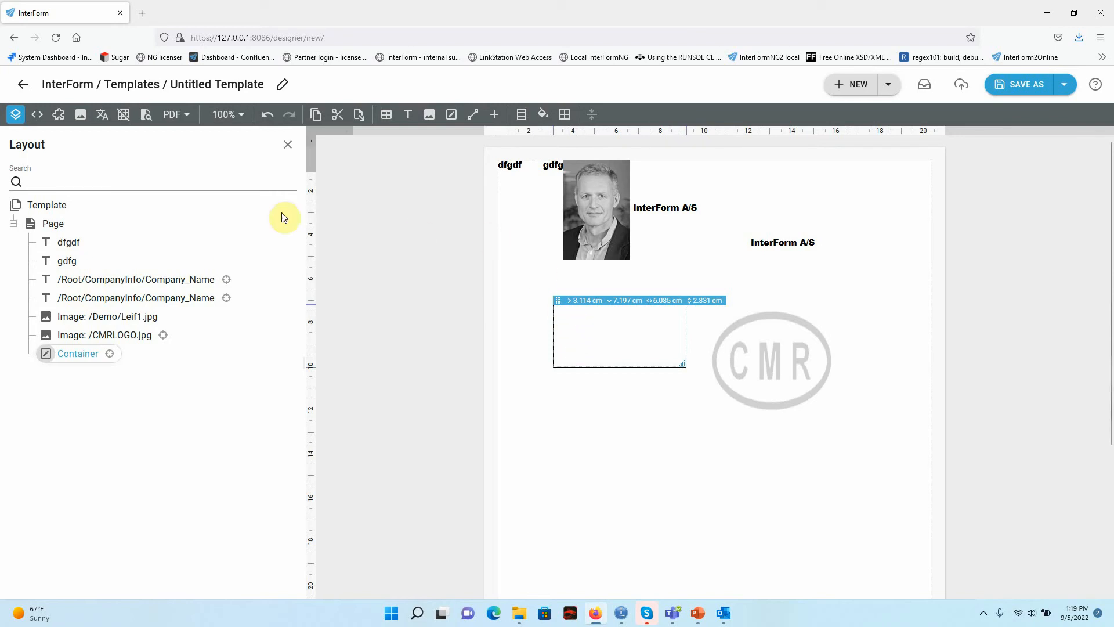
Extend the dfgdf text to "dfgdf reterte ertertert ertertert" and resize its element to about 1.27 by 5.1 cm
click(507, 168)
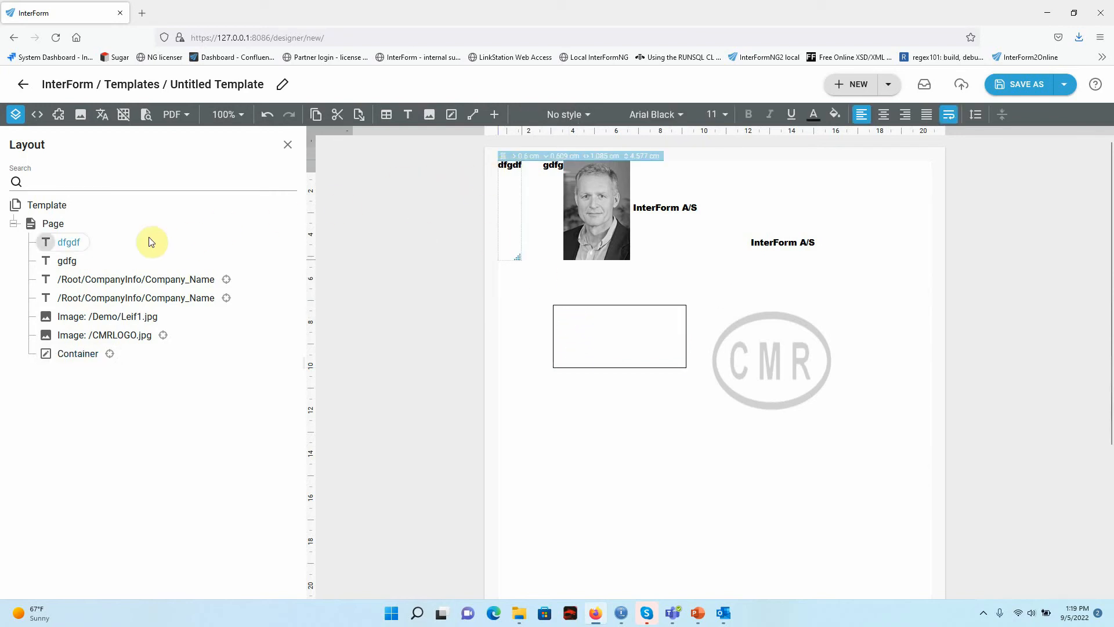
double_click(73, 247)
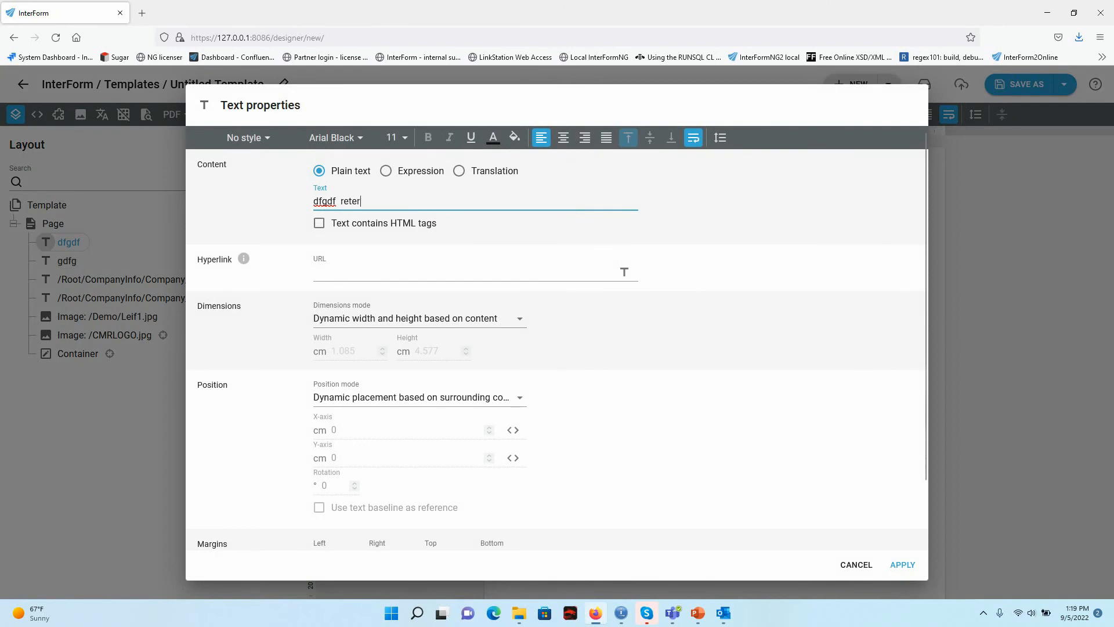
text(rt ertertert)
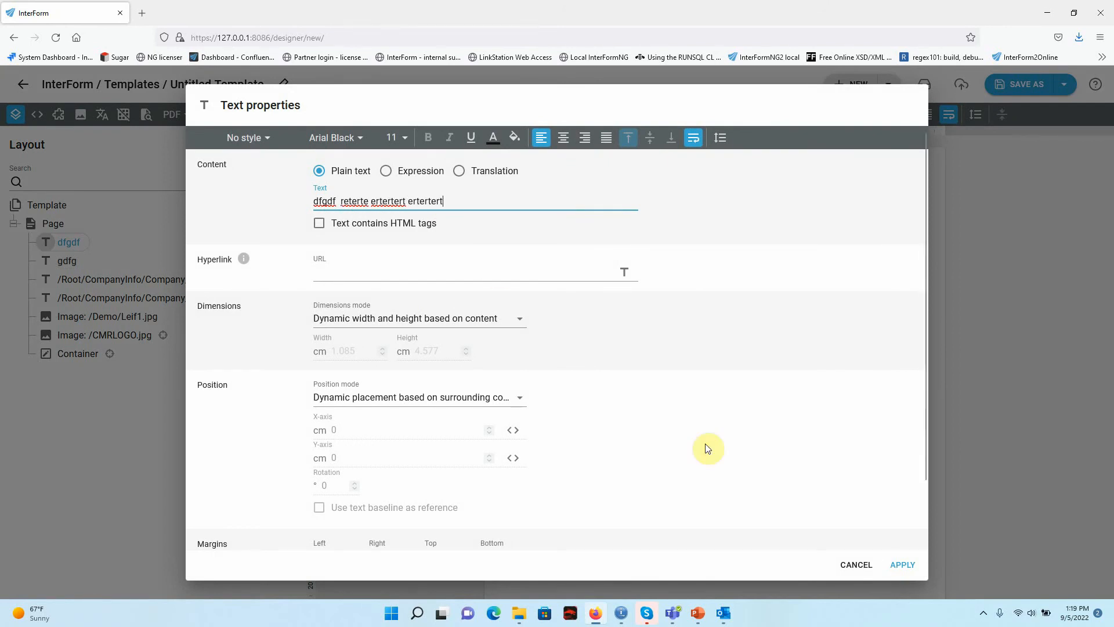
click(901, 563)
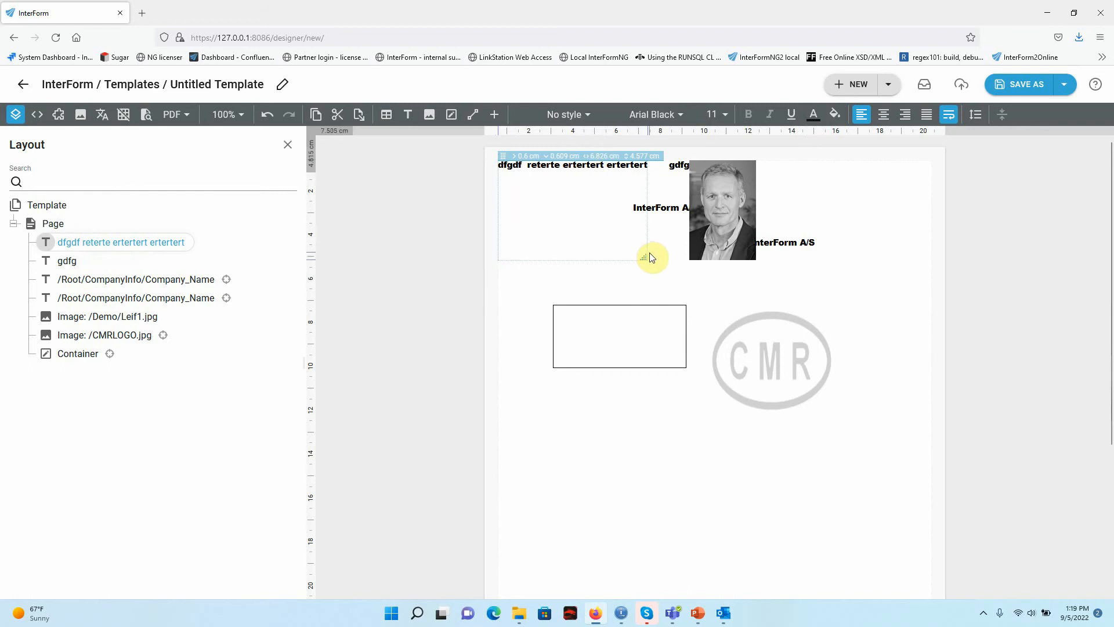
drag(643, 254, 522, 269)
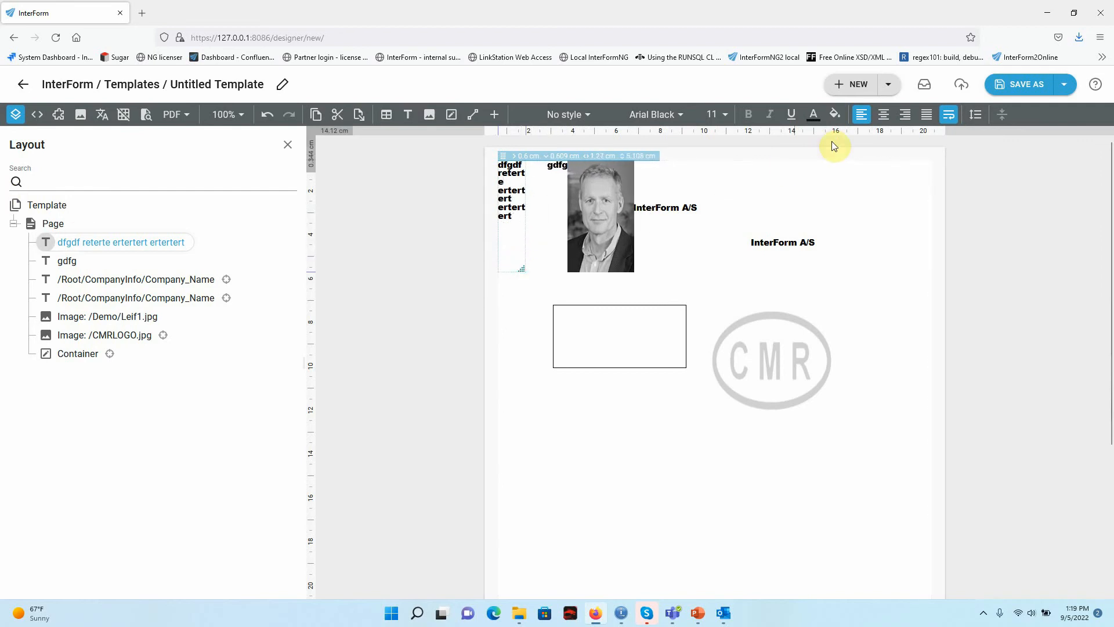
Turn text wrapping off and back on for the resized text, and review its formatting properties, including line spacing
click(948, 118)
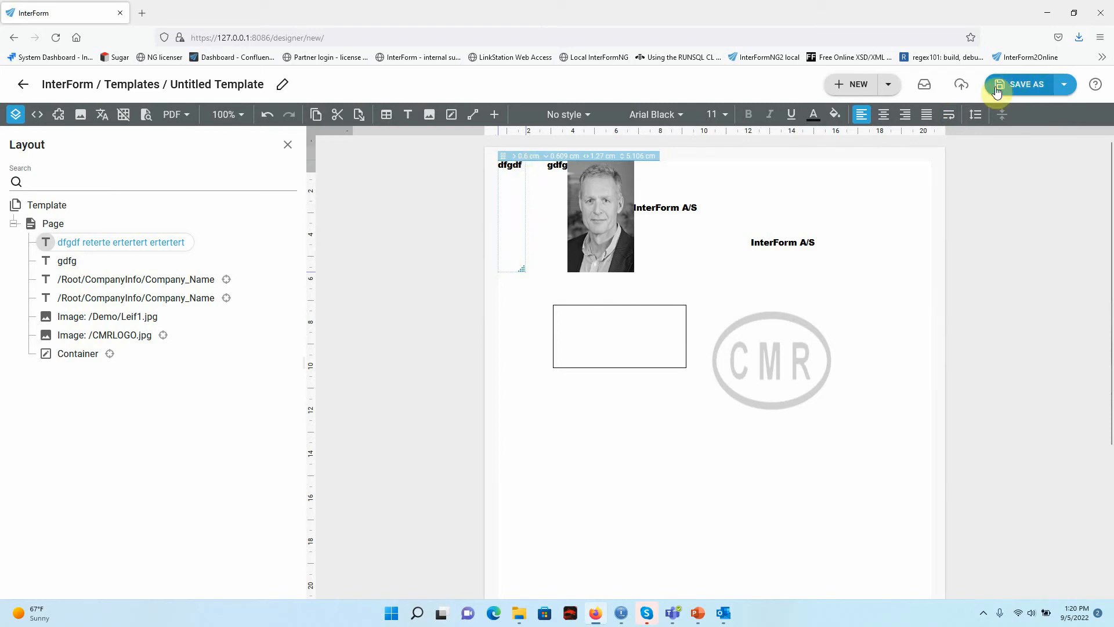
click(949, 116)
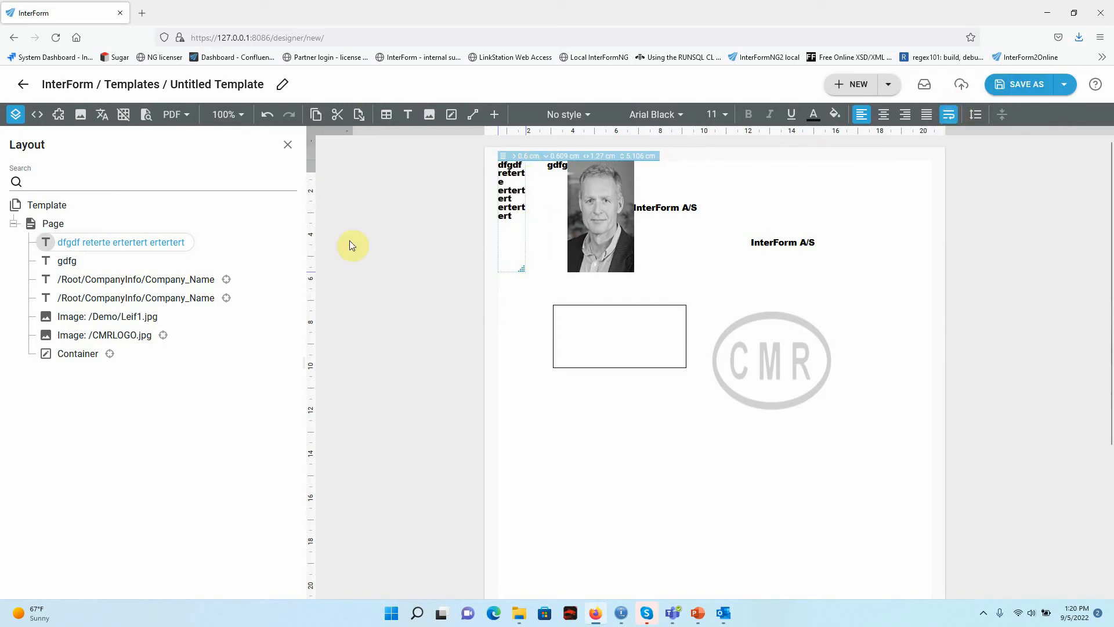
double_click(136, 242)
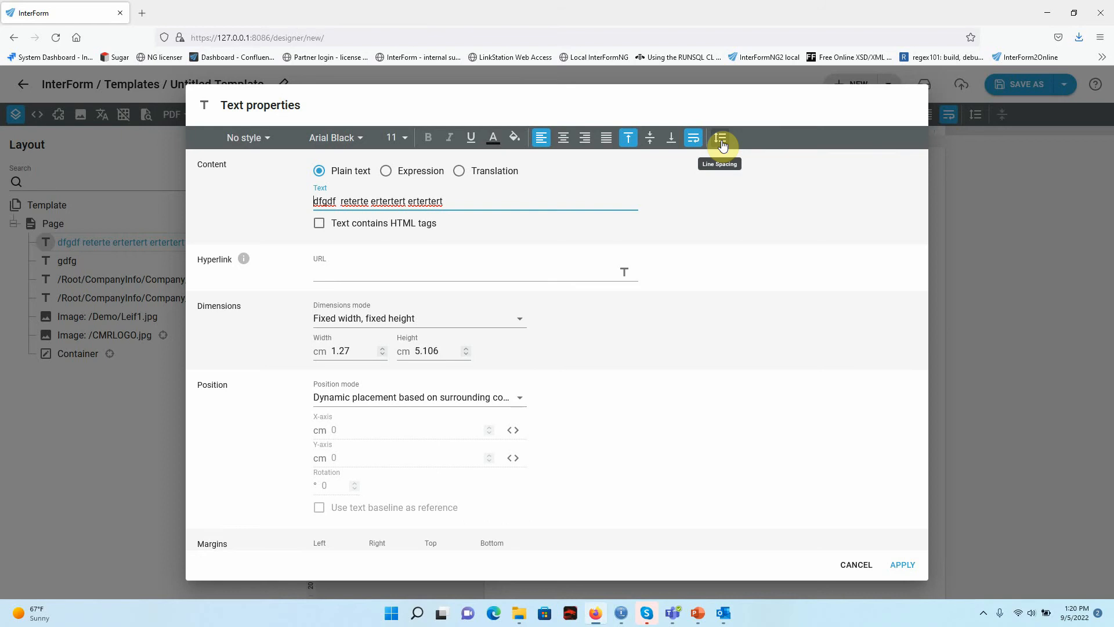
click(857, 565)
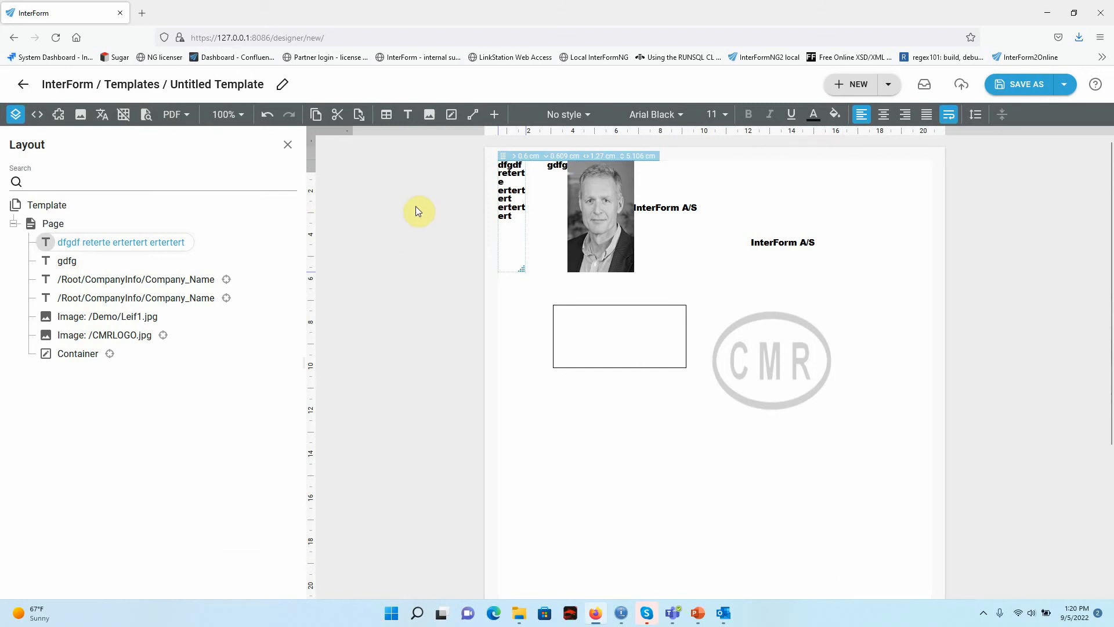
Round the container's top left corner with a border radius of 0.5 cm
click(616, 340)
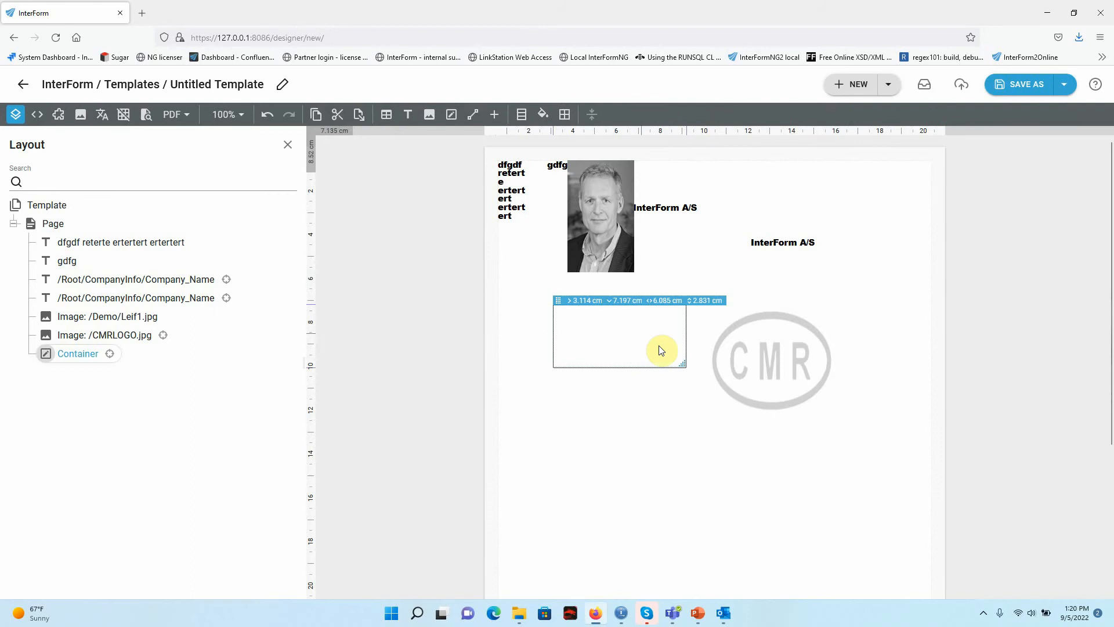
double_click(72, 357)
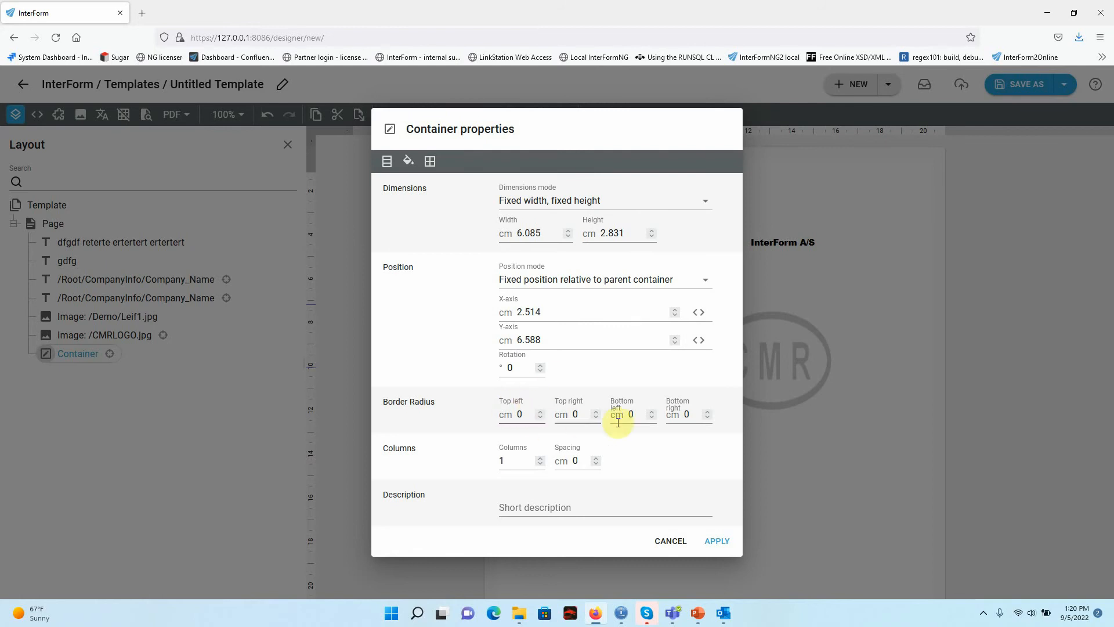
click(693, 415)
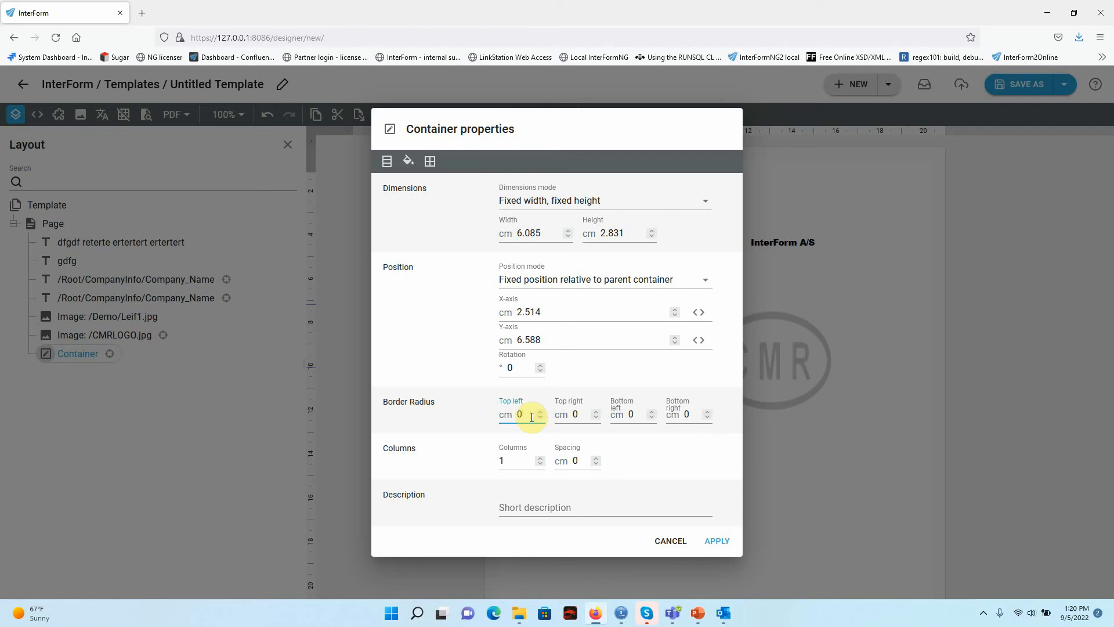
text(5)
click(717, 540)
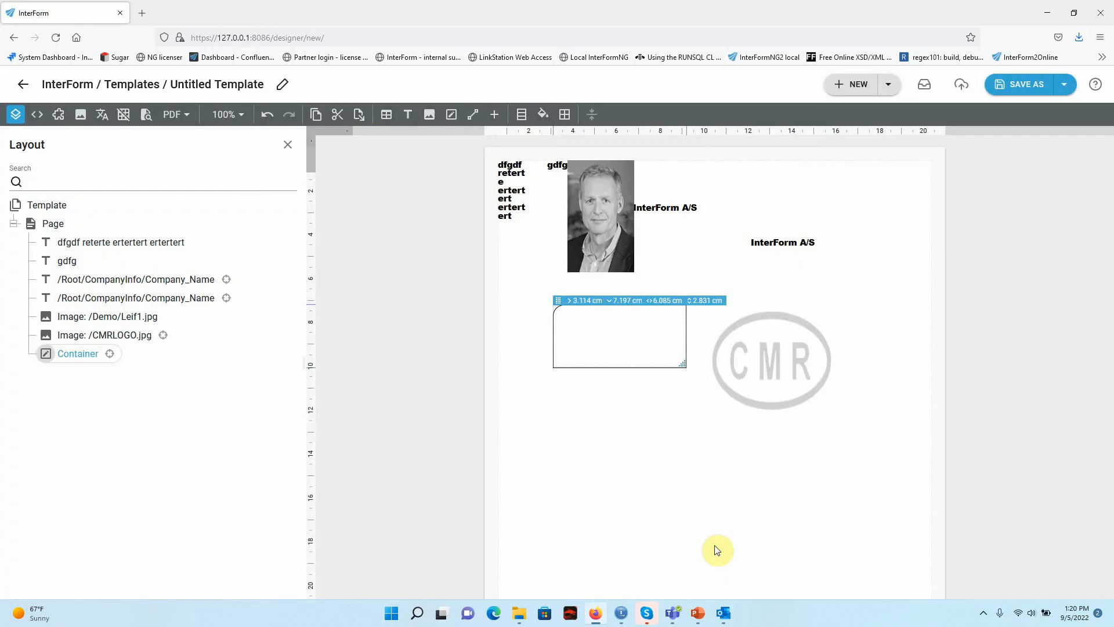
click(556, 422)
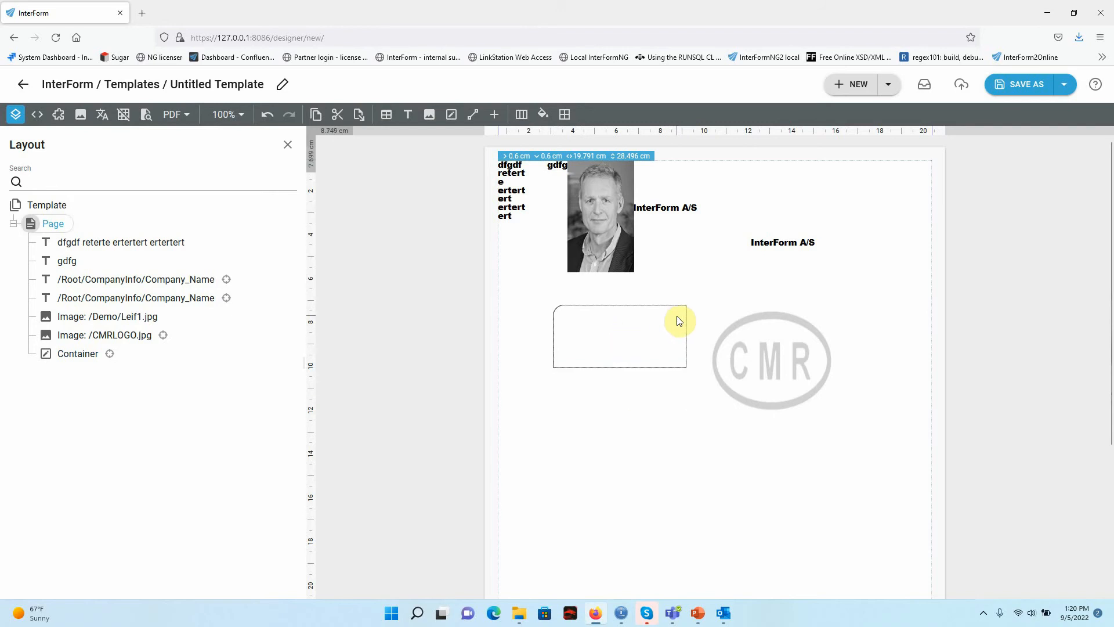
Review the container's fill color choices and set its border color to red
click(81, 353)
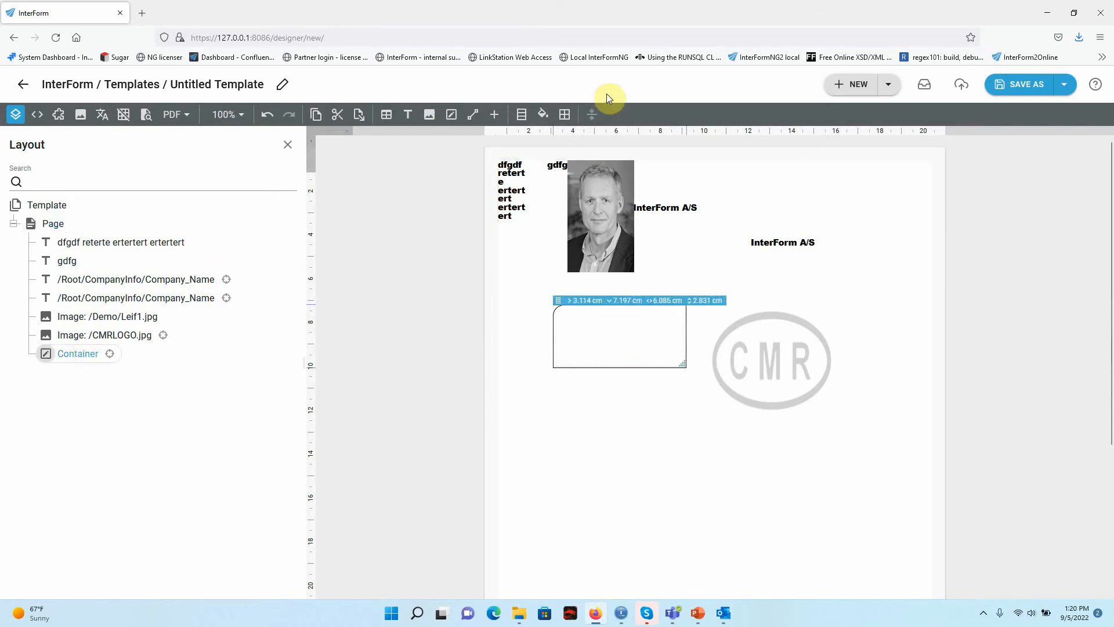
click(544, 114)
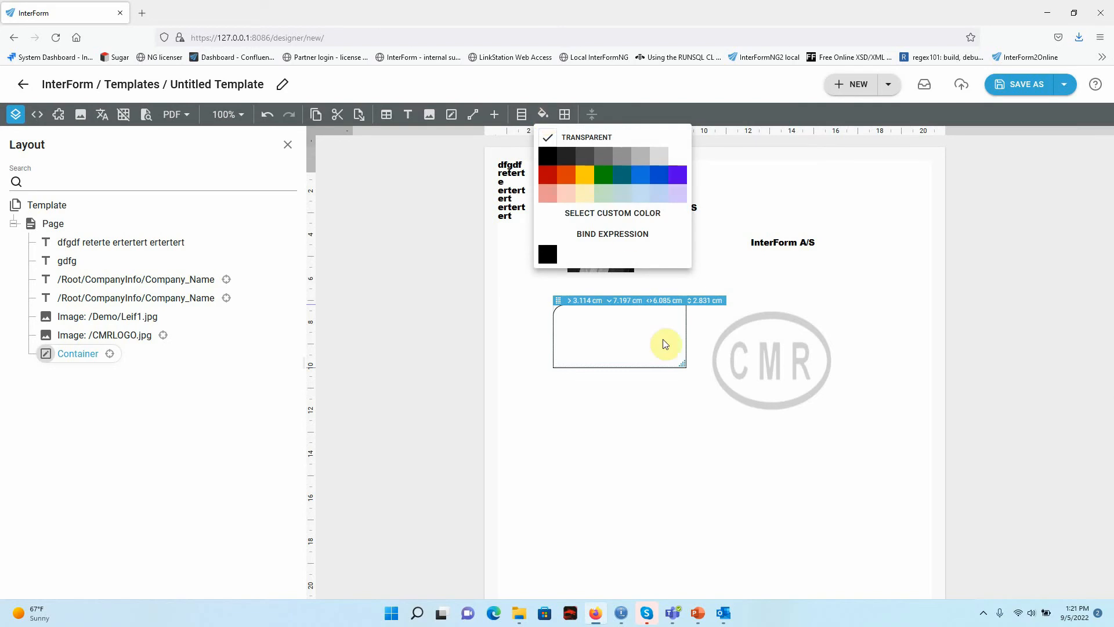
click(654, 316)
click(566, 114)
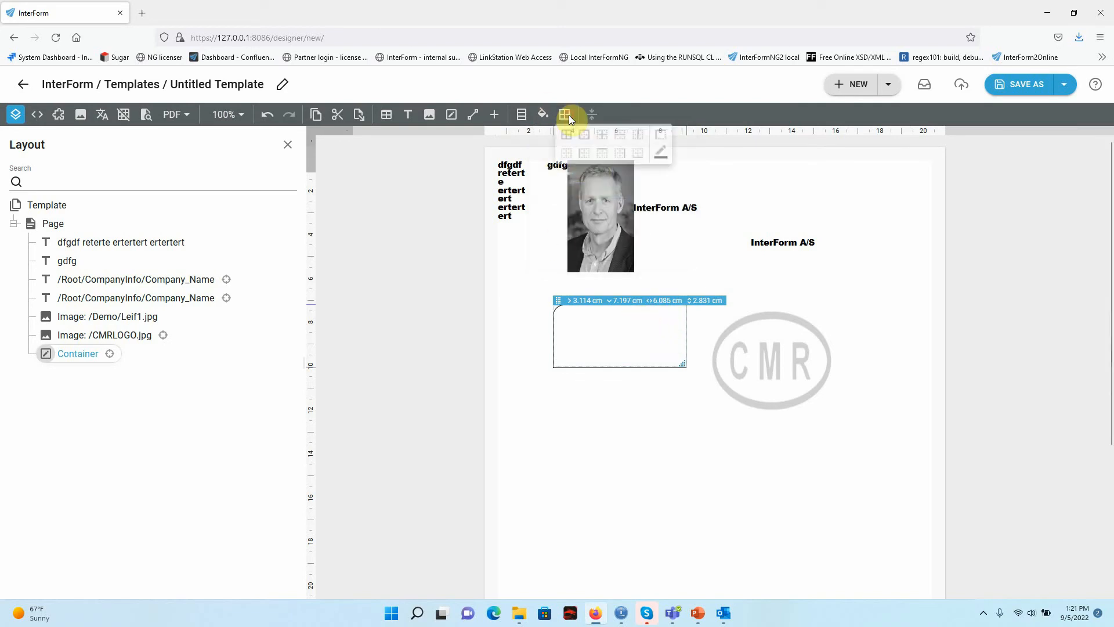
click(668, 152)
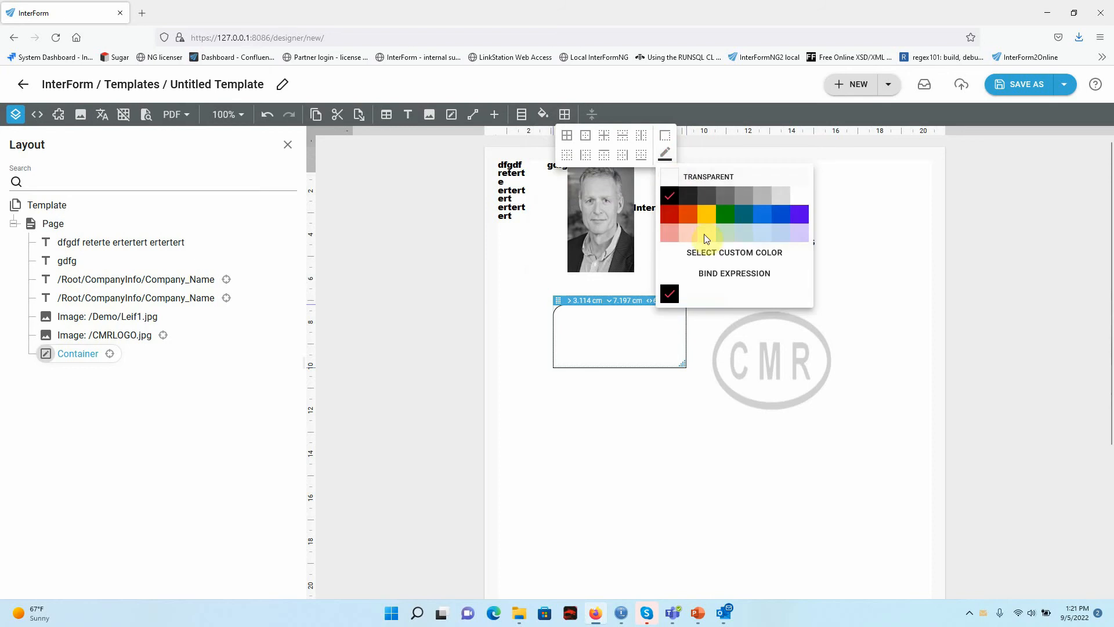
click(673, 217)
click(568, 153)
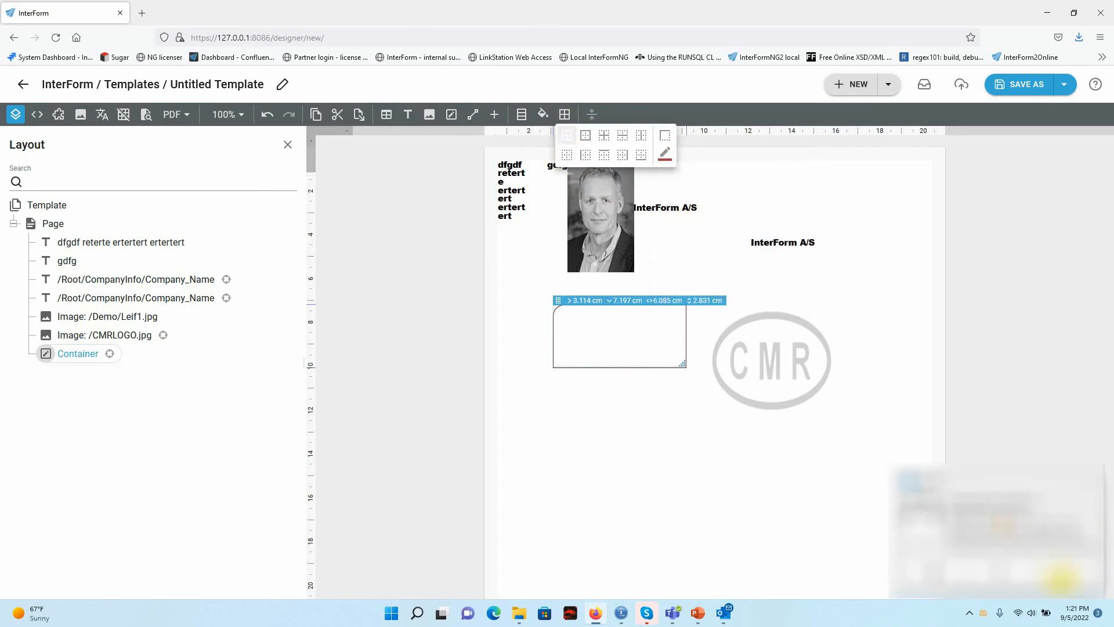
click(1061, 580)
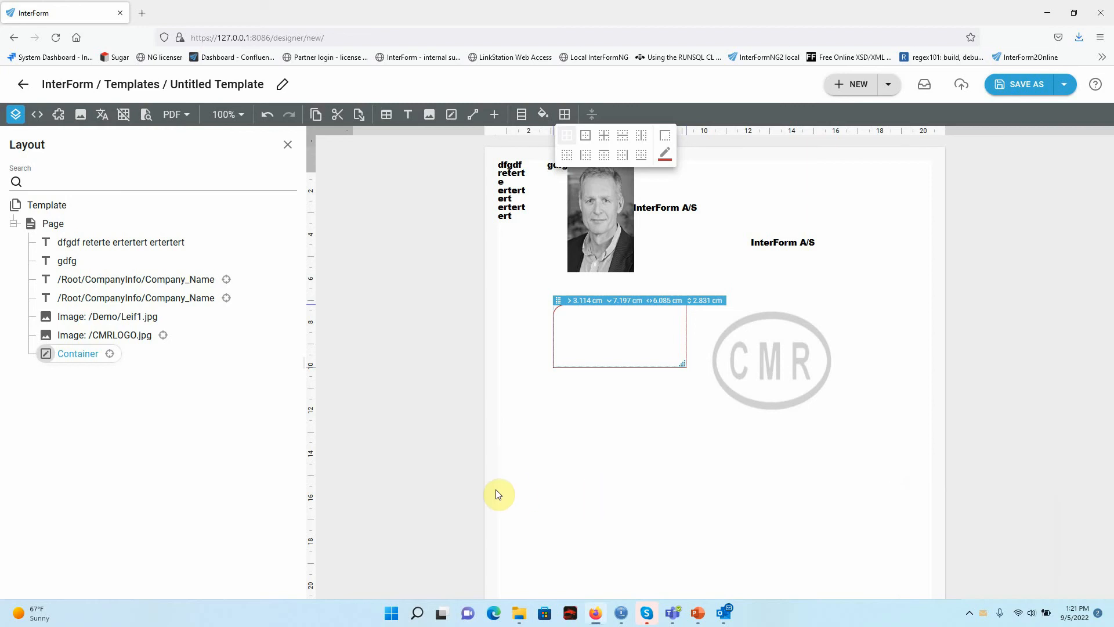
Review the container's properties, including the flow direction option, without changing them
click(81, 352)
double_click(81, 352)
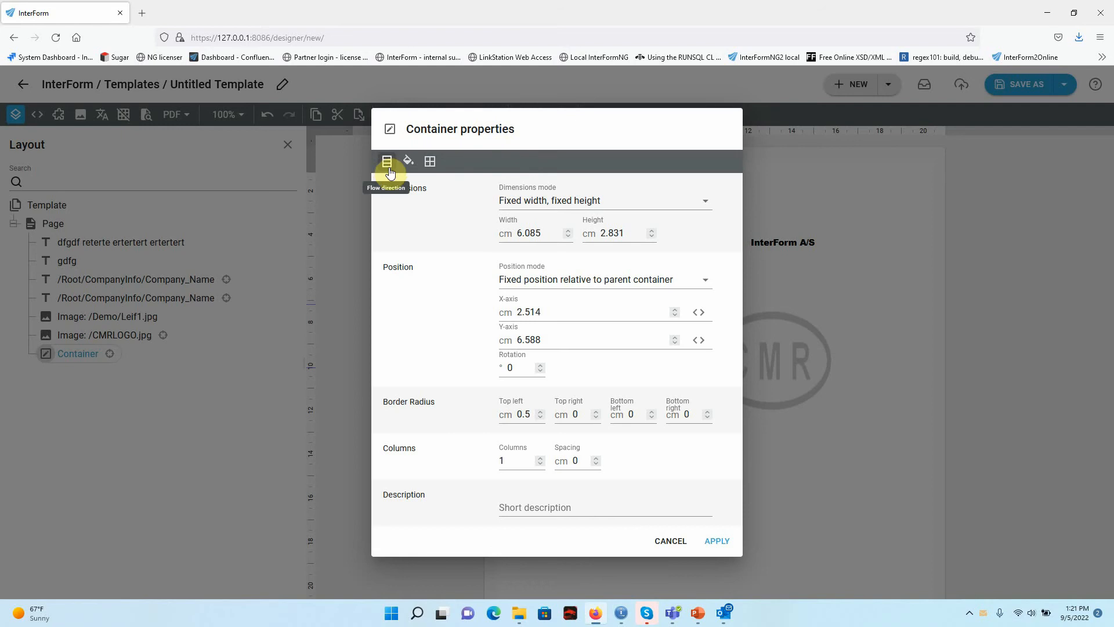
click(669, 540)
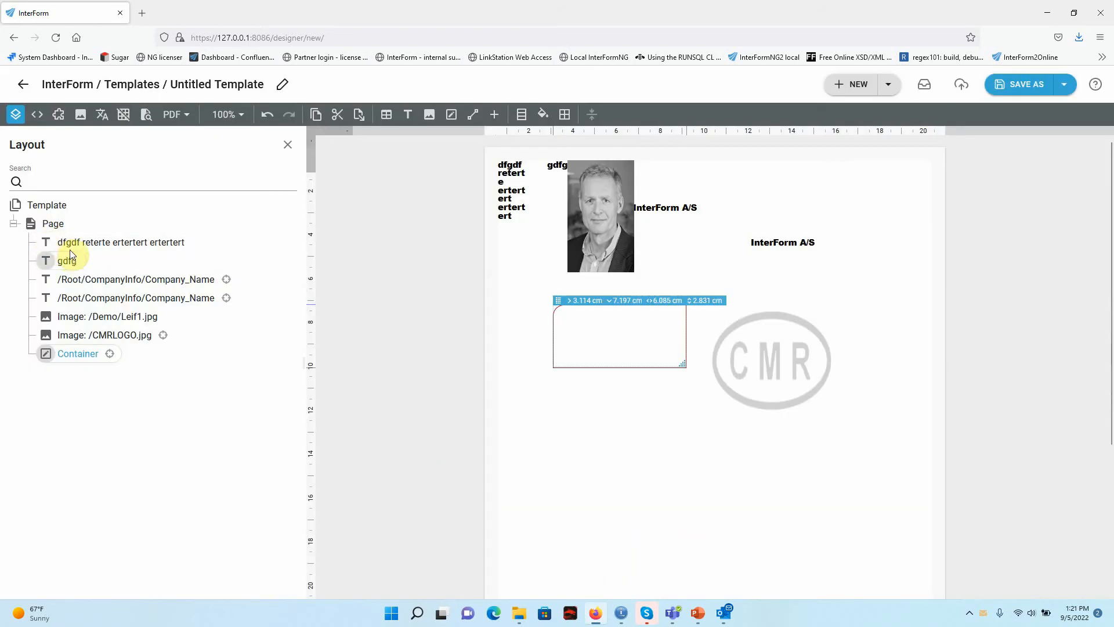
Cut the "dfgdf reterte ertertert ertertert" and "gdfg" text elements from the page and paste them into the container
click(70, 244)
ctrl+click(68, 262)
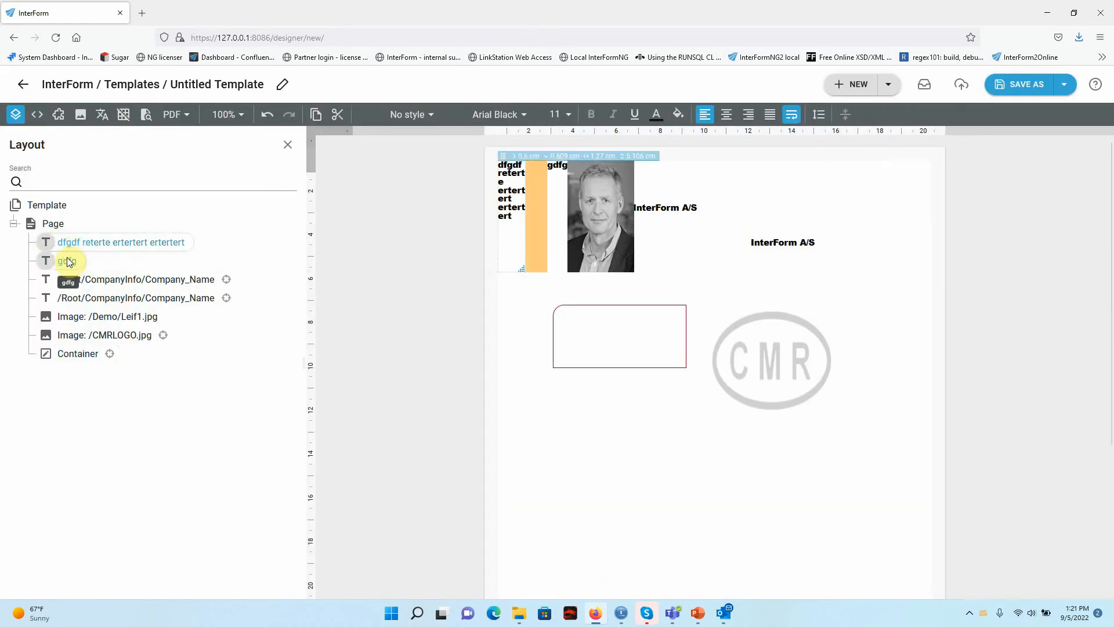
click(337, 114)
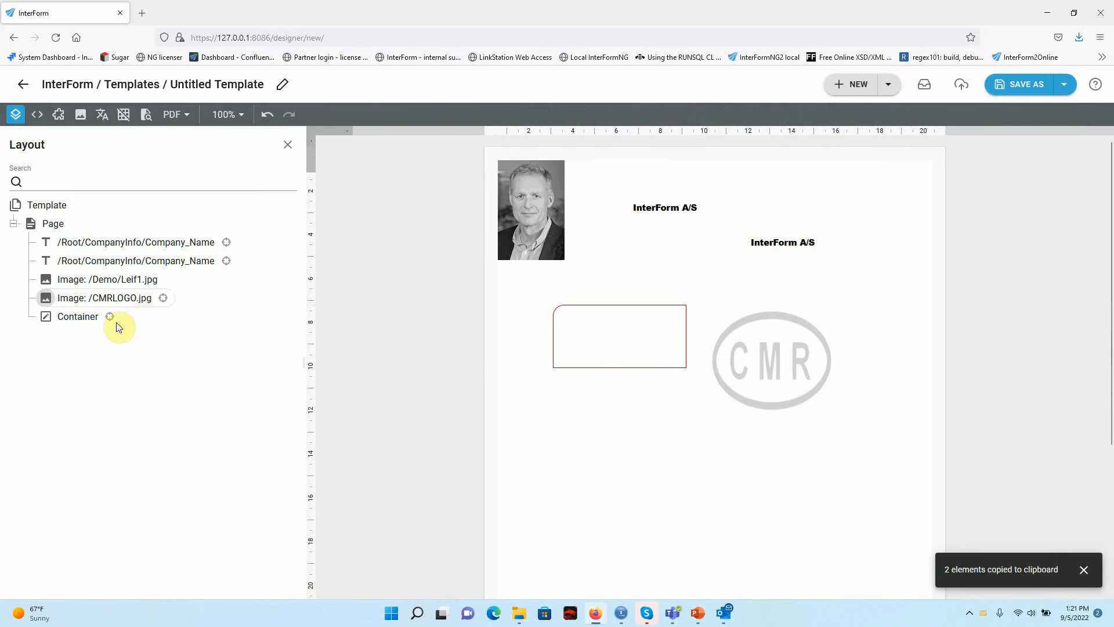
click(91, 318)
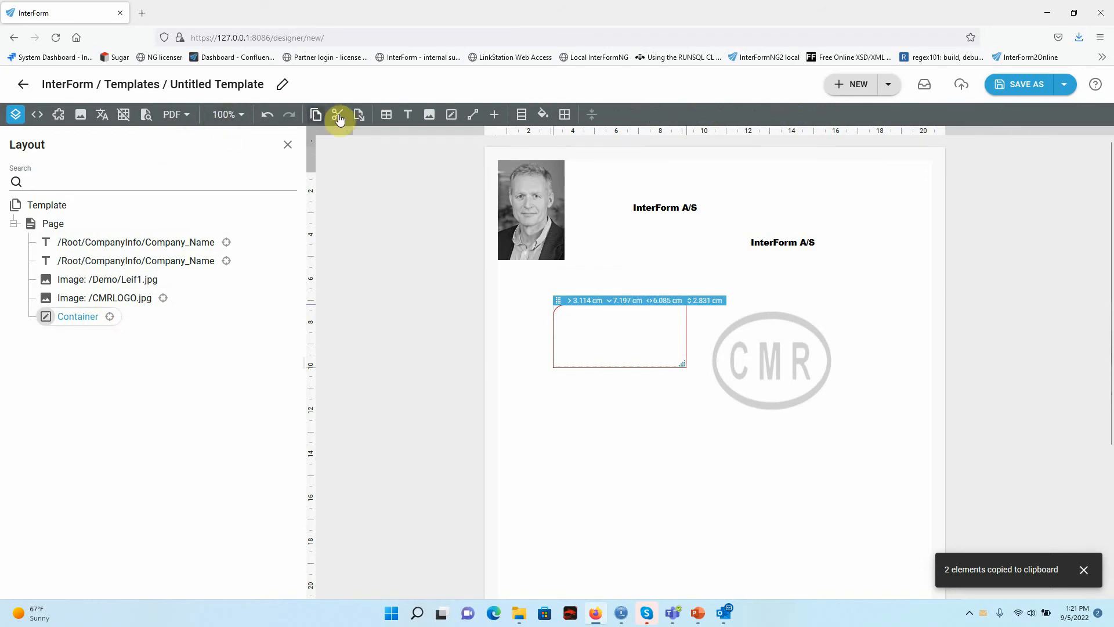
click(359, 114)
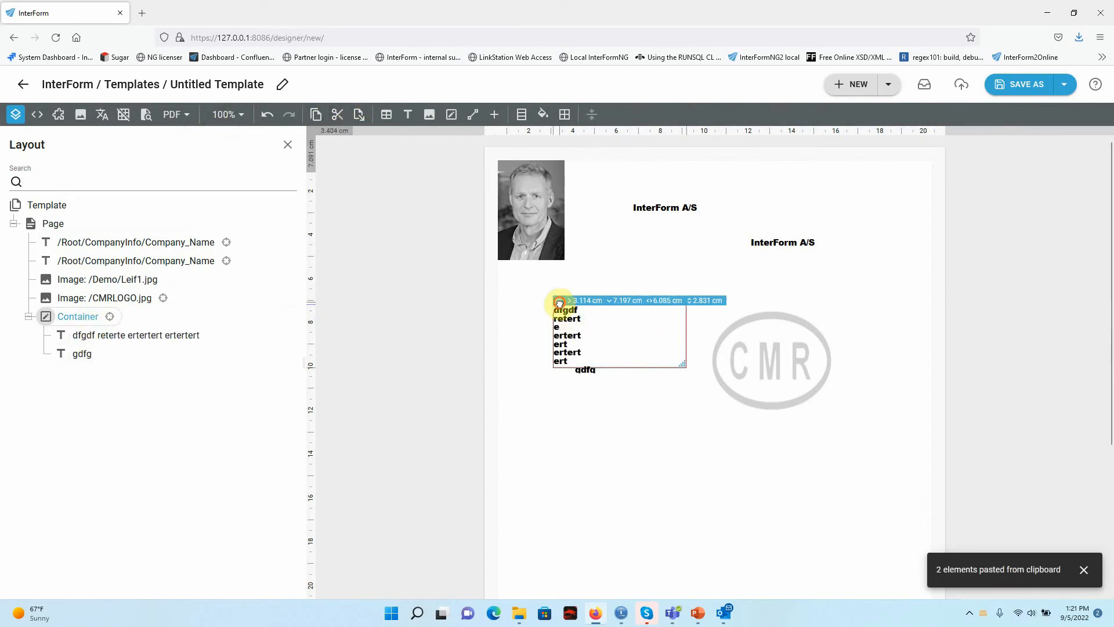
Move the container with its nested texts to about 1.1 cm across and 6.2 cm down, and inspect each nested text's position
drag(558, 301, 500, 279)
click(172, 335)
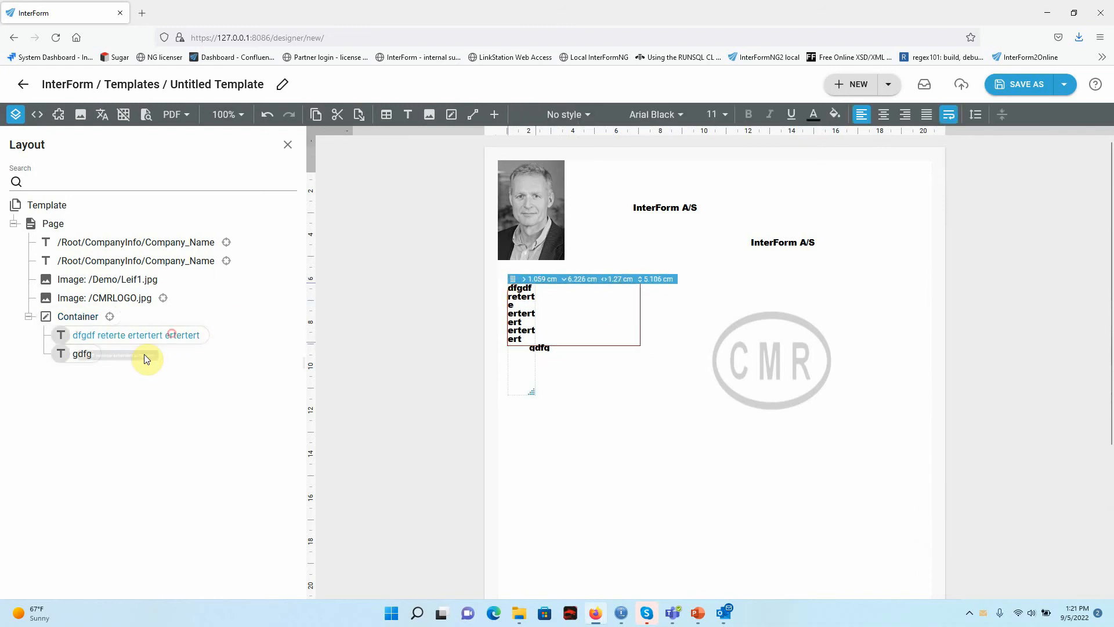
click(78, 355)
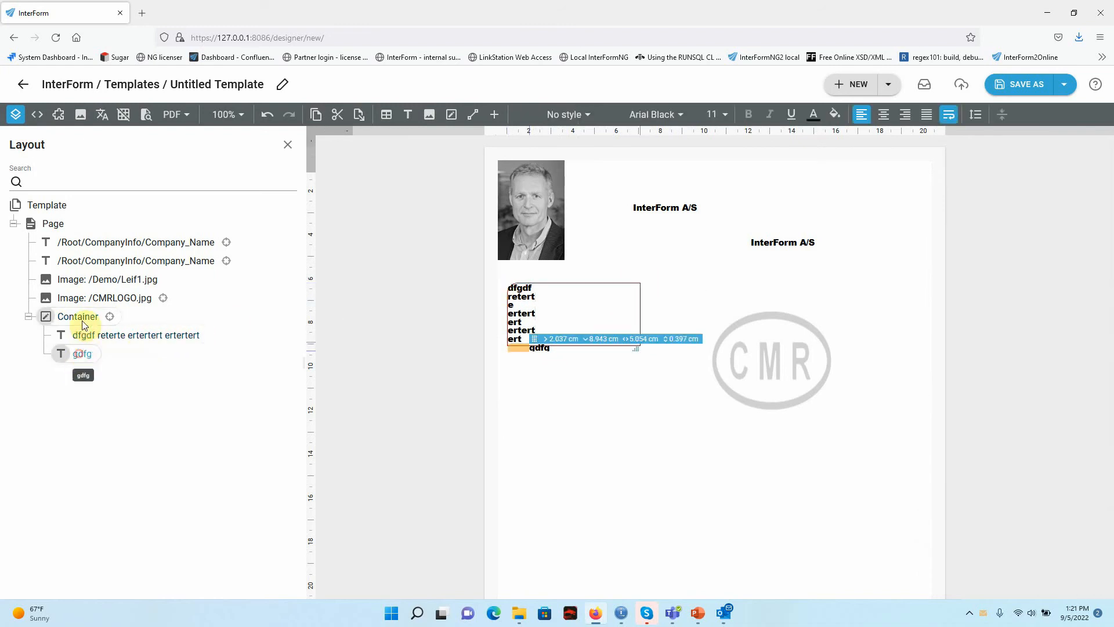
click(85, 336)
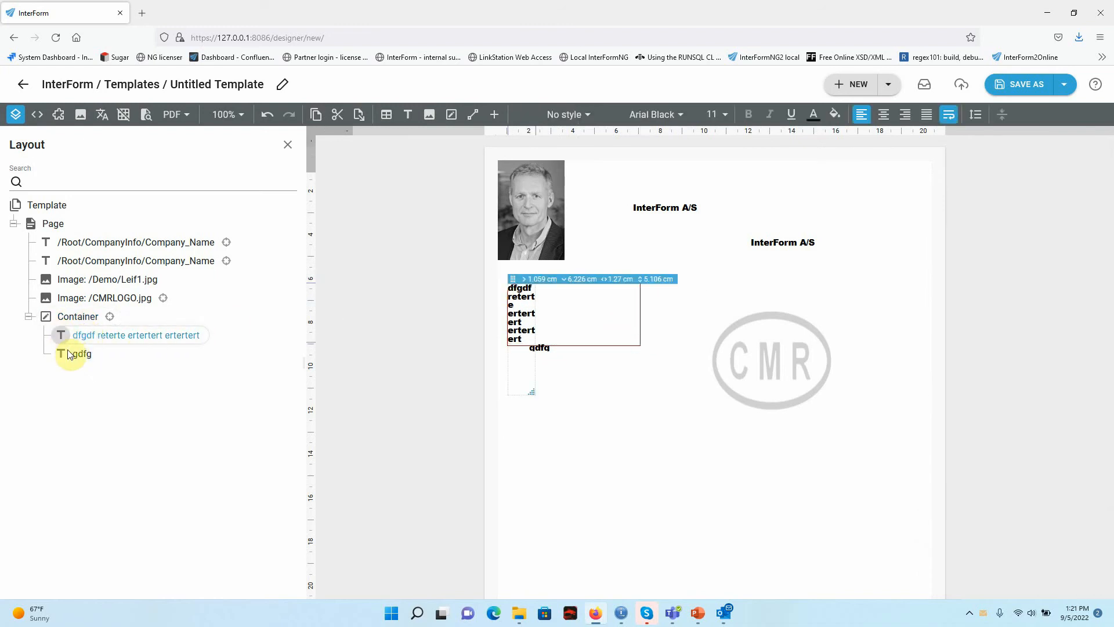
Move the "gdfg" text out of the container to page level and back into the container
drag(62, 358, 58, 366)
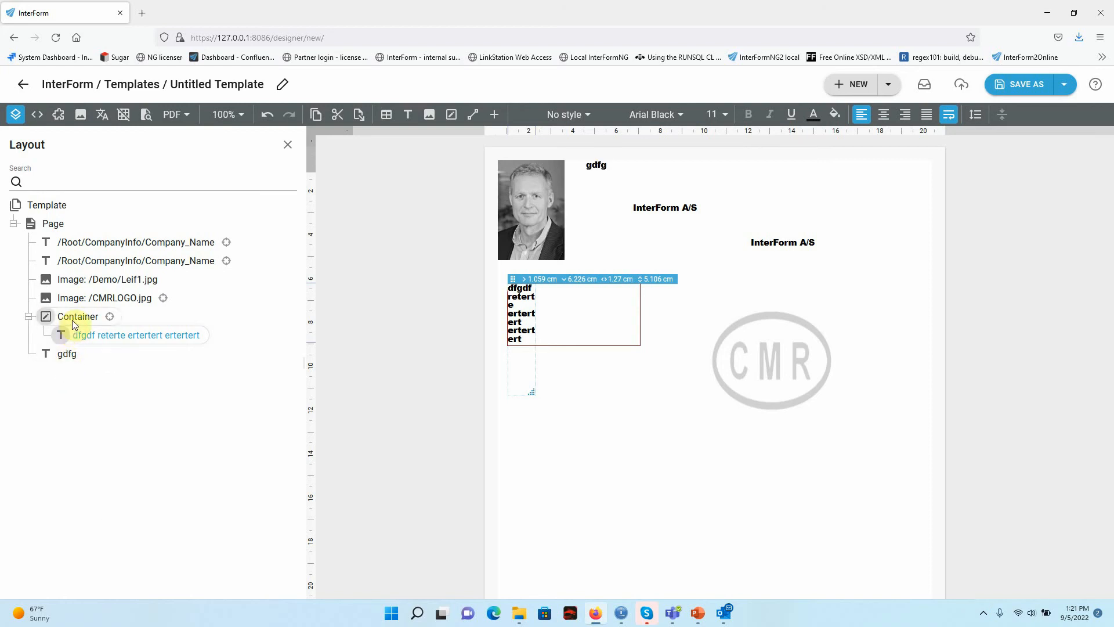
click(29, 318)
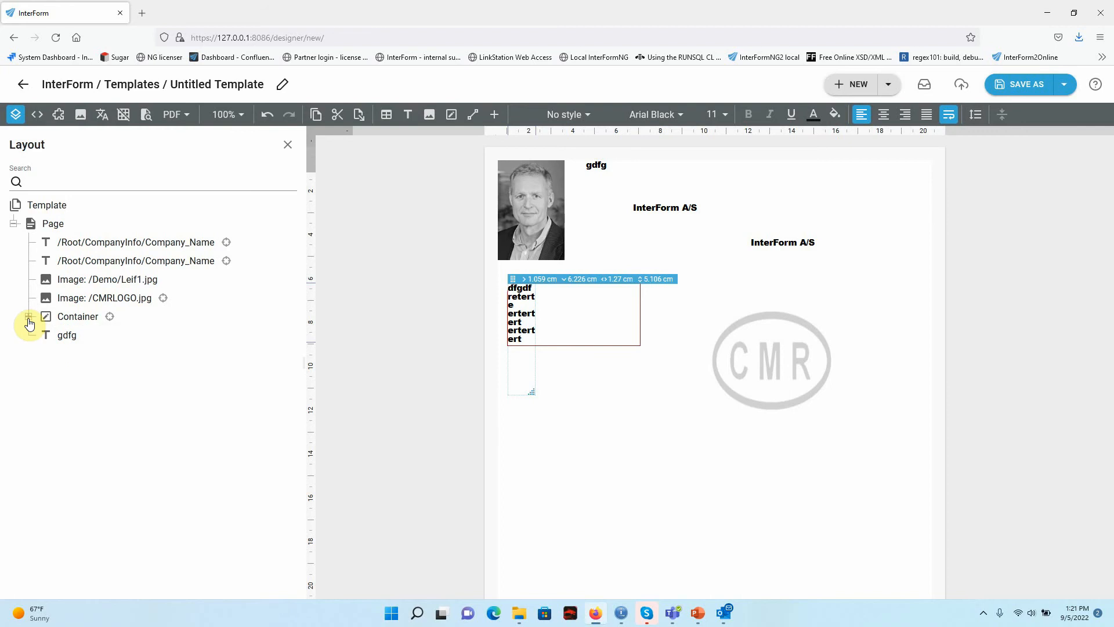
click(29, 319)
drag(48, 353, 87, 361)
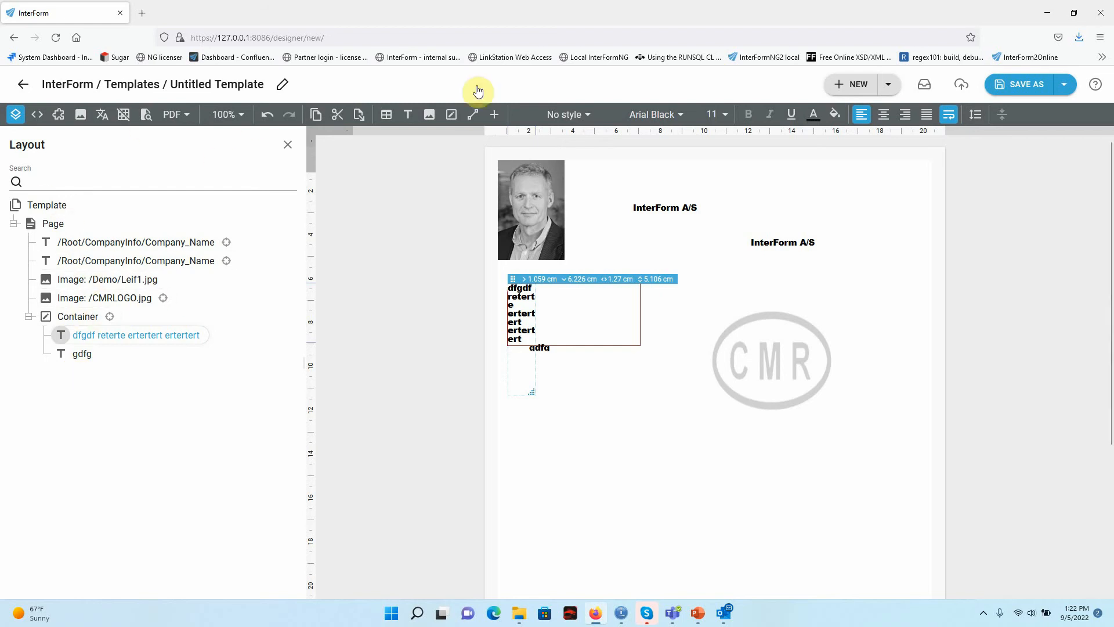
Draw a horizontal line about 8.8 cm long below the container and review its origin and target coordinates
click(478, 121)
mouse_move(571, 417)
mouse_down()
mouse_move(652, 420)
mouse_move(644, 392)
mouse_move(659, 408)
mouse_move(723, 418)
mouse_move(662, 416)
mouse_move(667, 450)
mouse_move(676, 430)
mouse_move(764, 431)
mouse_up()
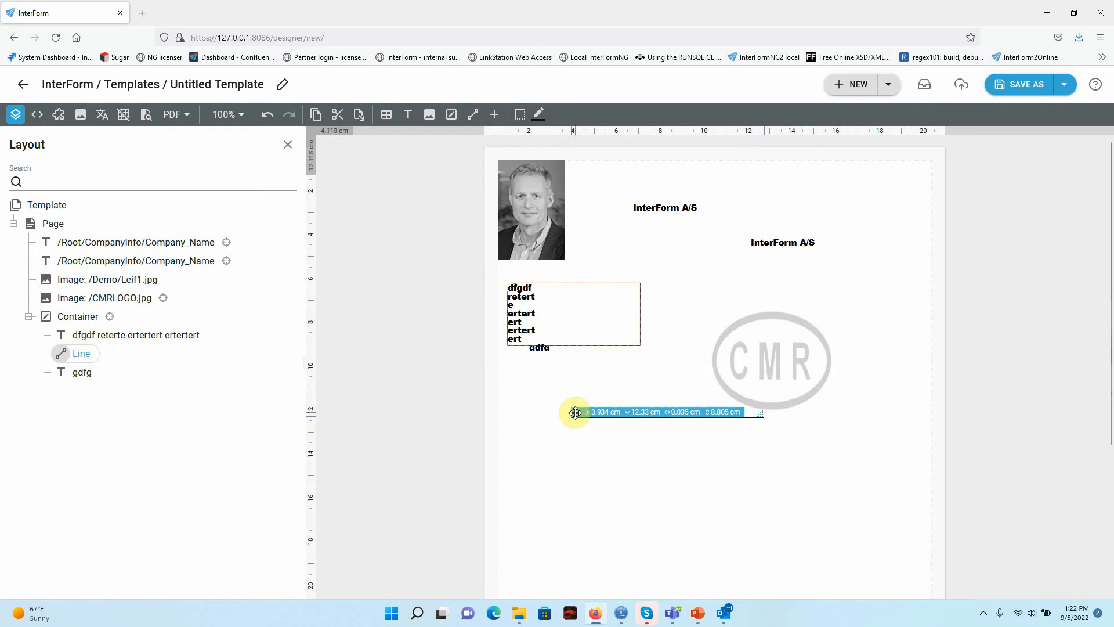
double_click(82, 356)
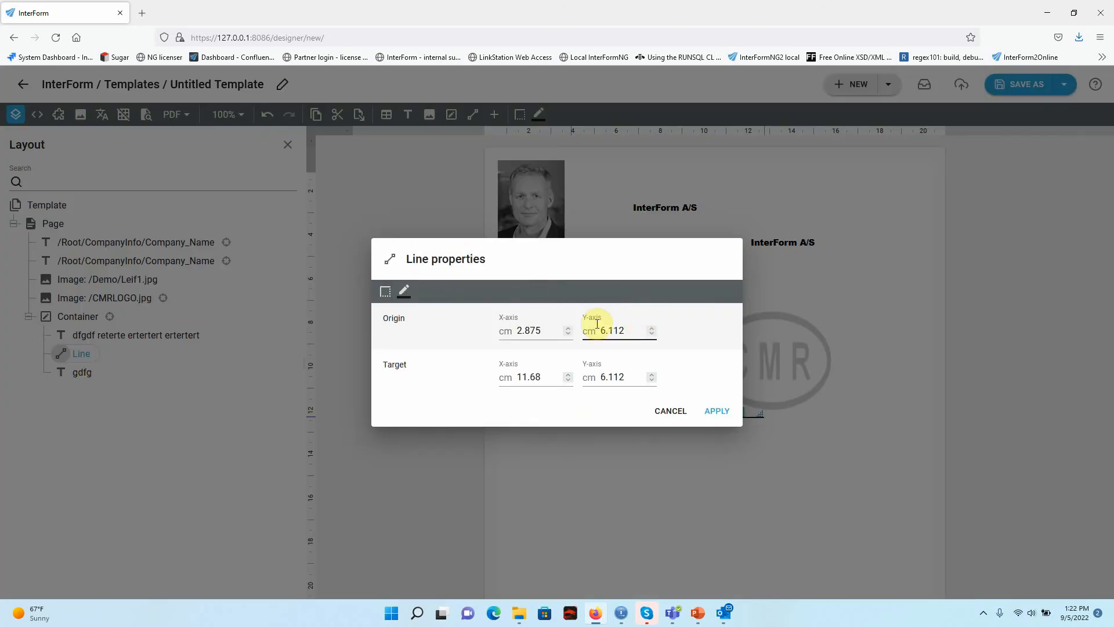
click(634, 379)
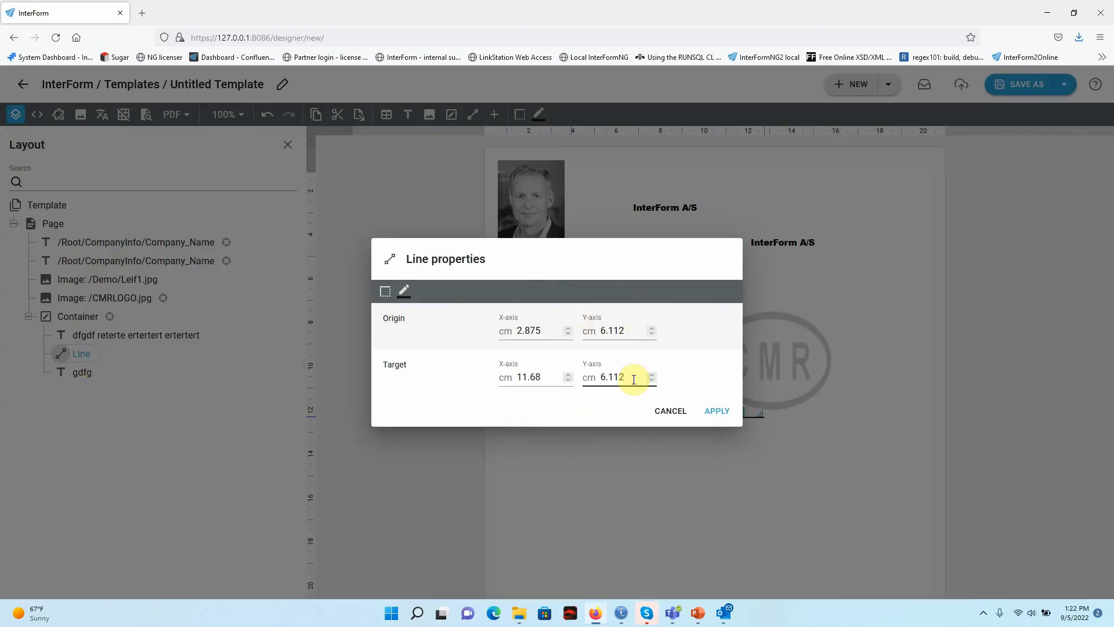
click(668, 411)
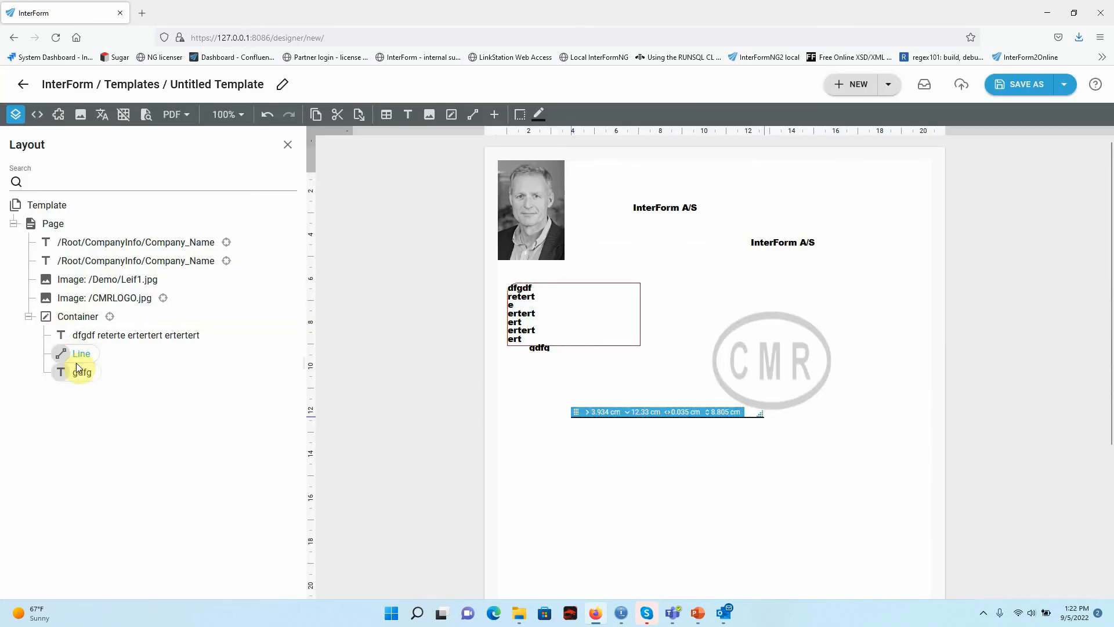
Compare the container's position on the page with the nested line's origin coordinates and its position on the page
click(84, 318)
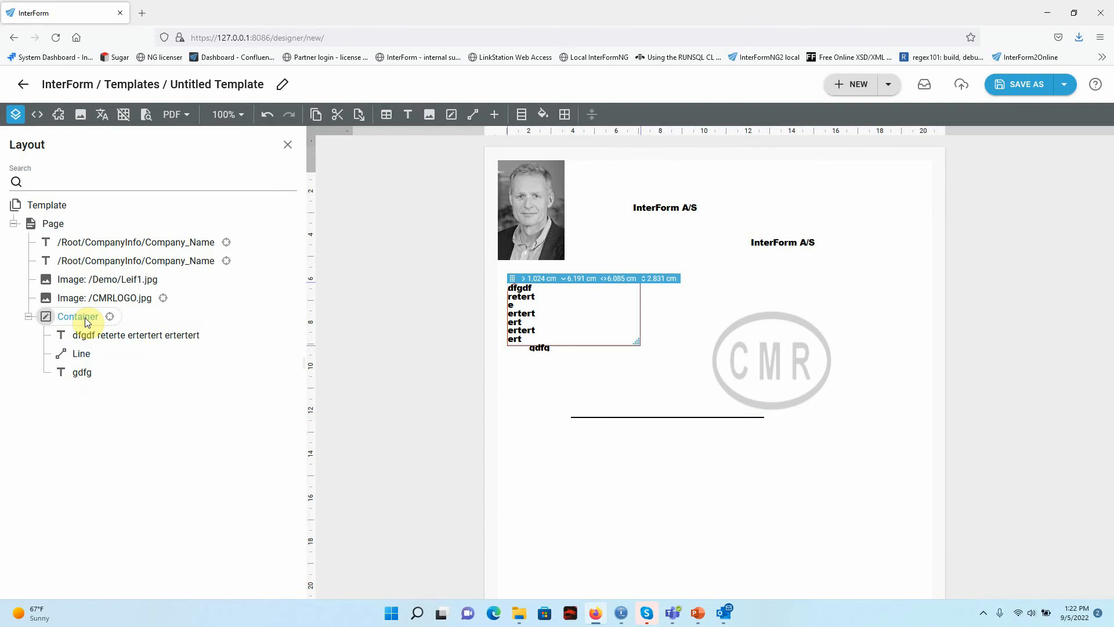
double_click(86, 355)
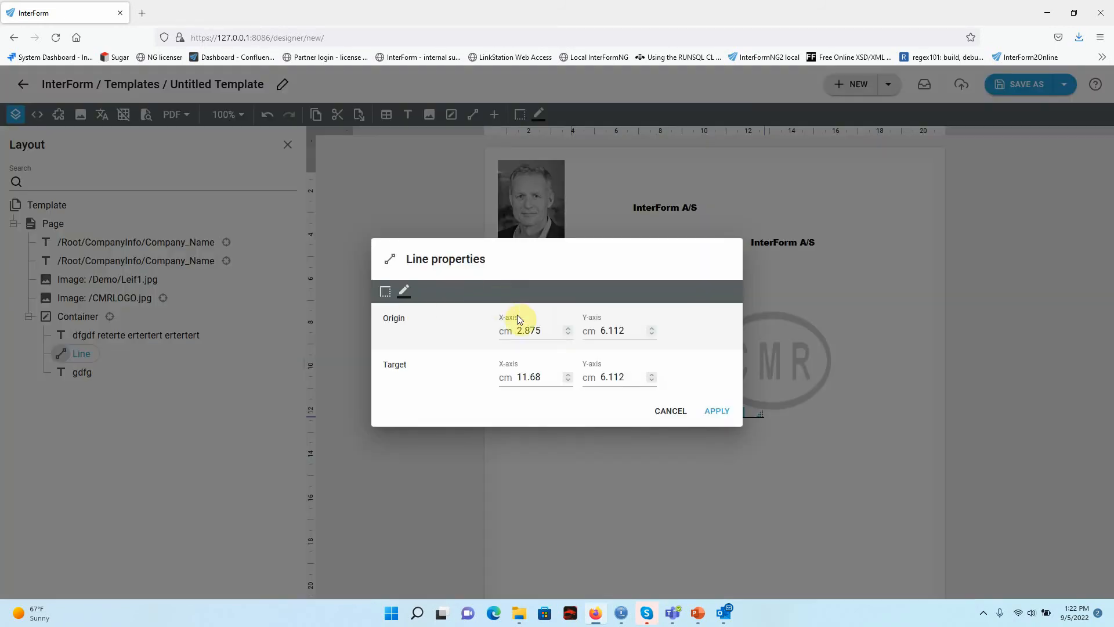
click(670, 411)
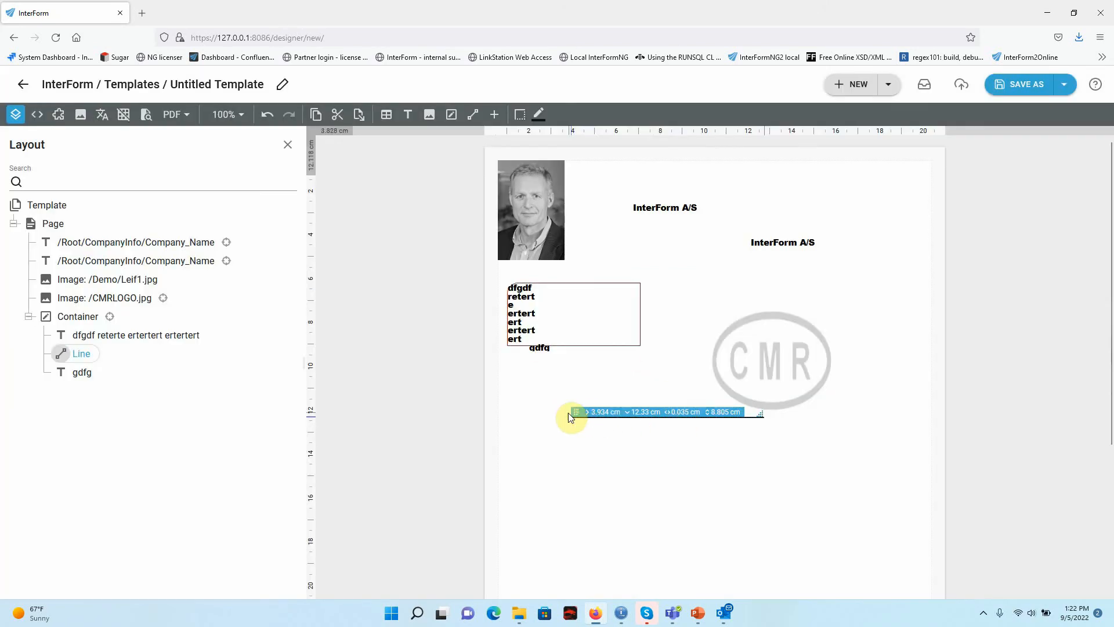
click(78, 321)
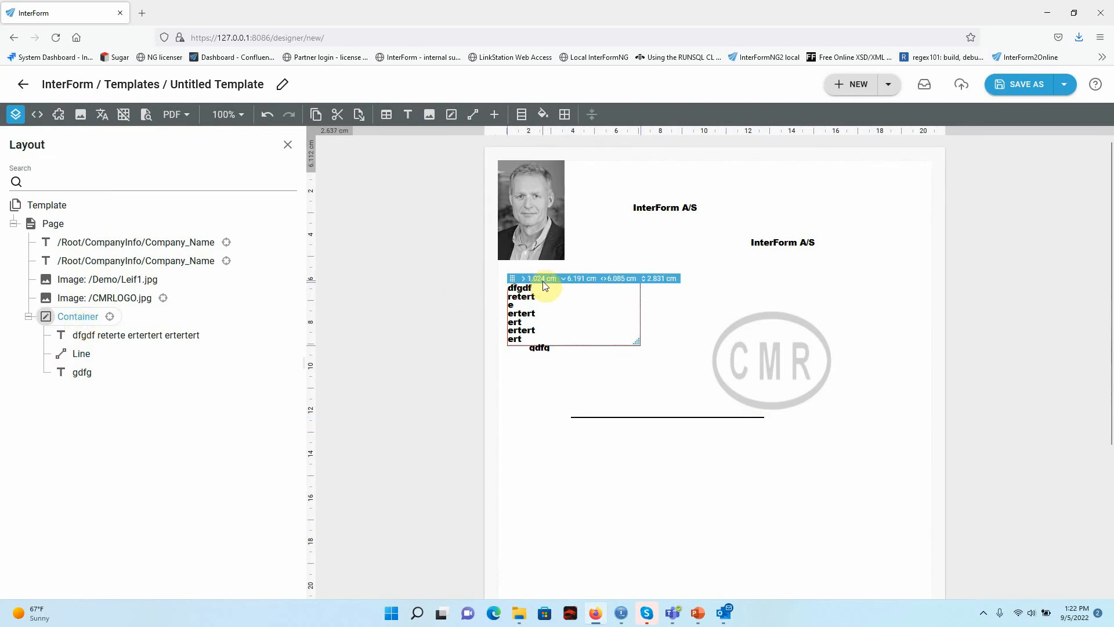
click(627, 417)
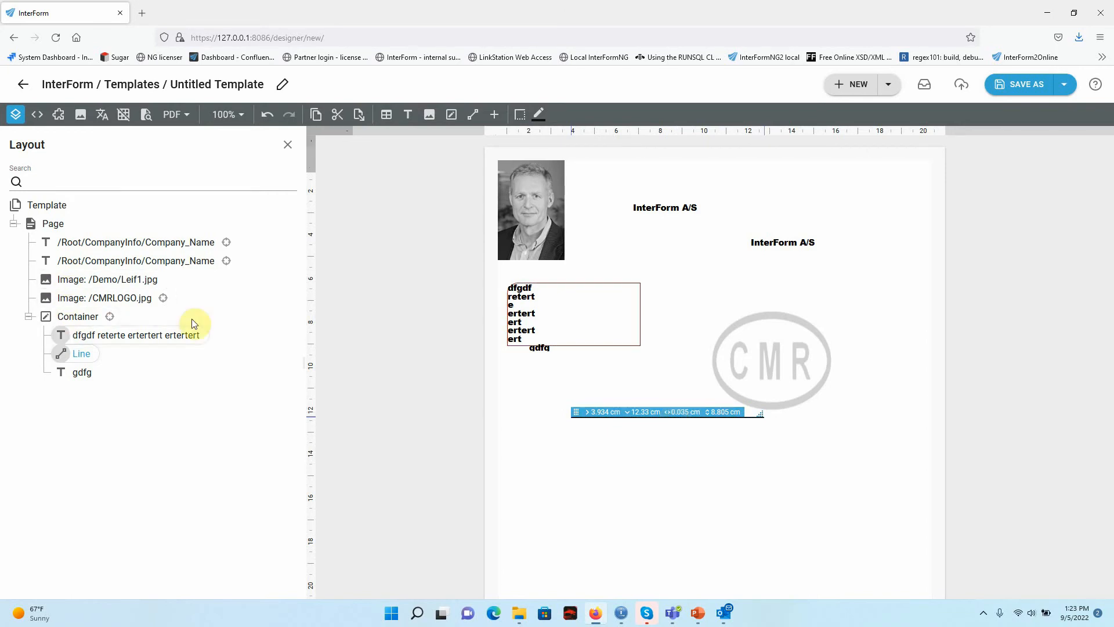
Set up a new CODE_128 barcode with the data "dfgdfg", a height of 2 cm and a module width of 19
click(493, 115)
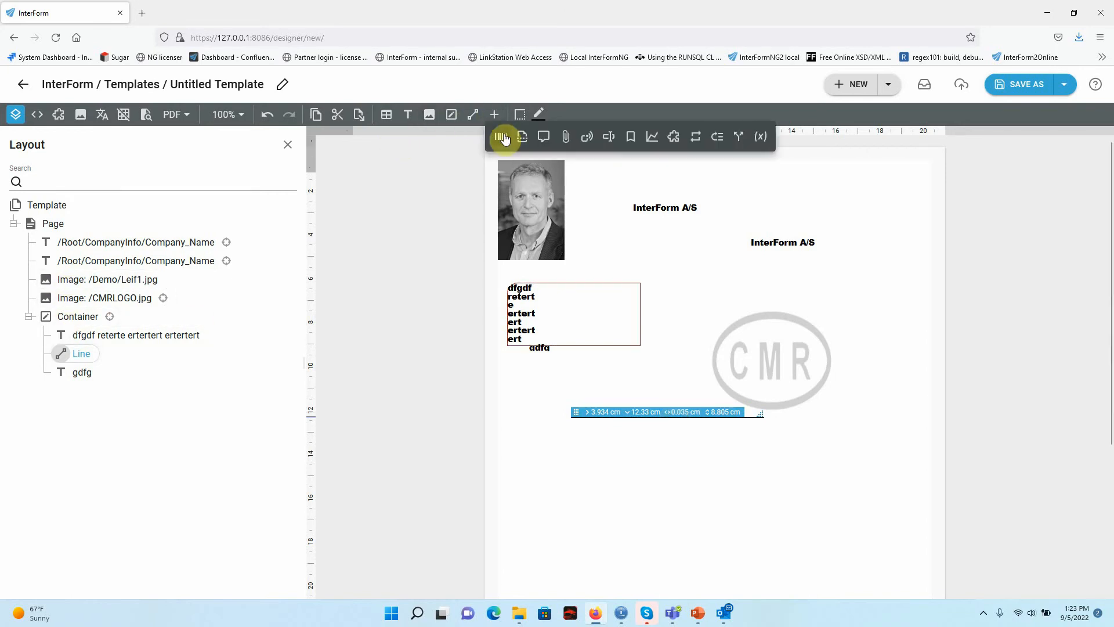
click(504, 137)
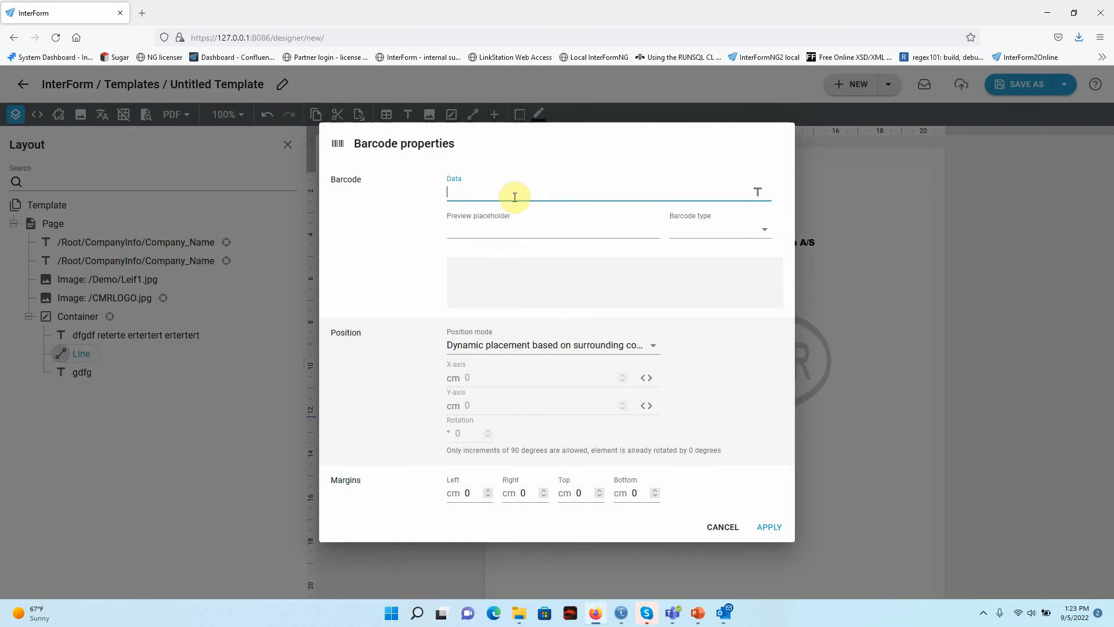
text(dfgdfg)
click(727, 231)
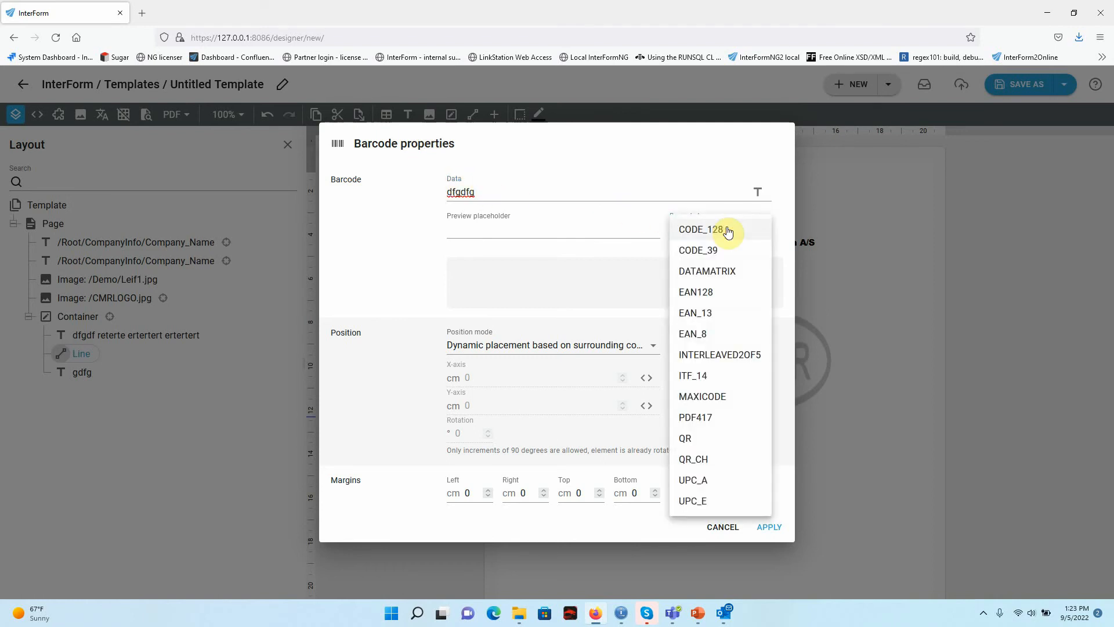
click(728, 231)
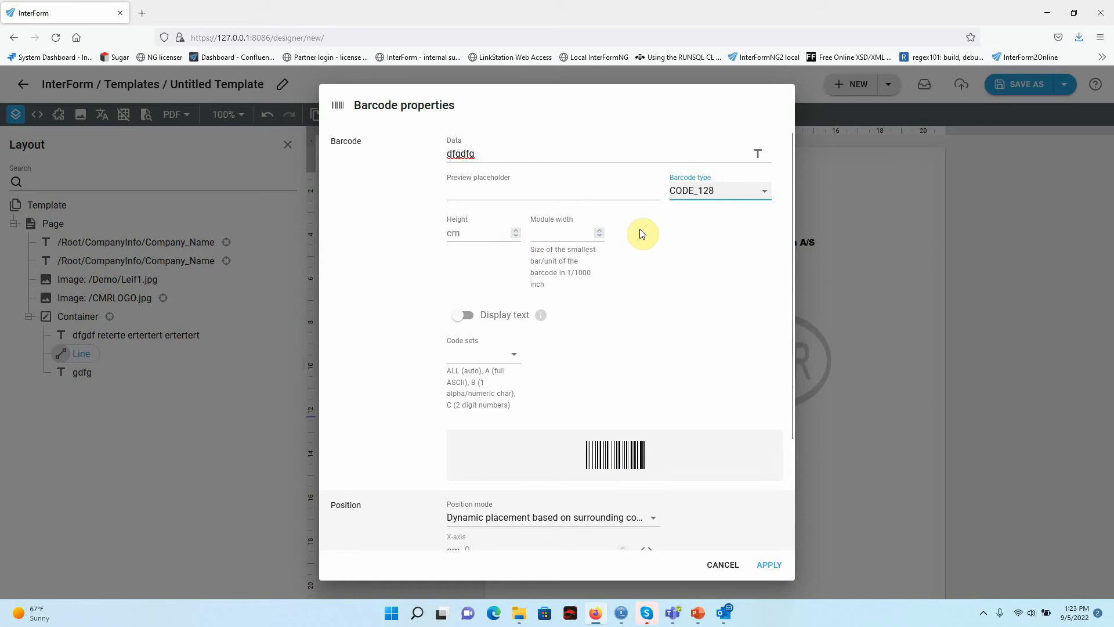
click(600, 231)
click(517, 231)
click(517, 231)
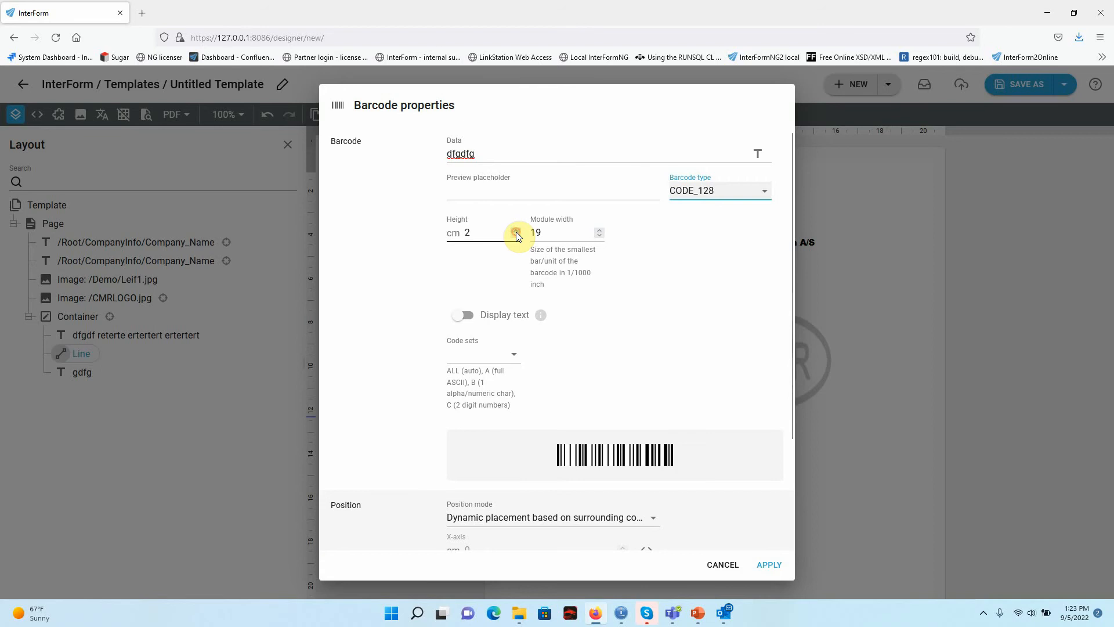
Change the barcode type to QR, review the XML data sources available for its data, and insert it with the data "dfgdfg"
click(751, 191)
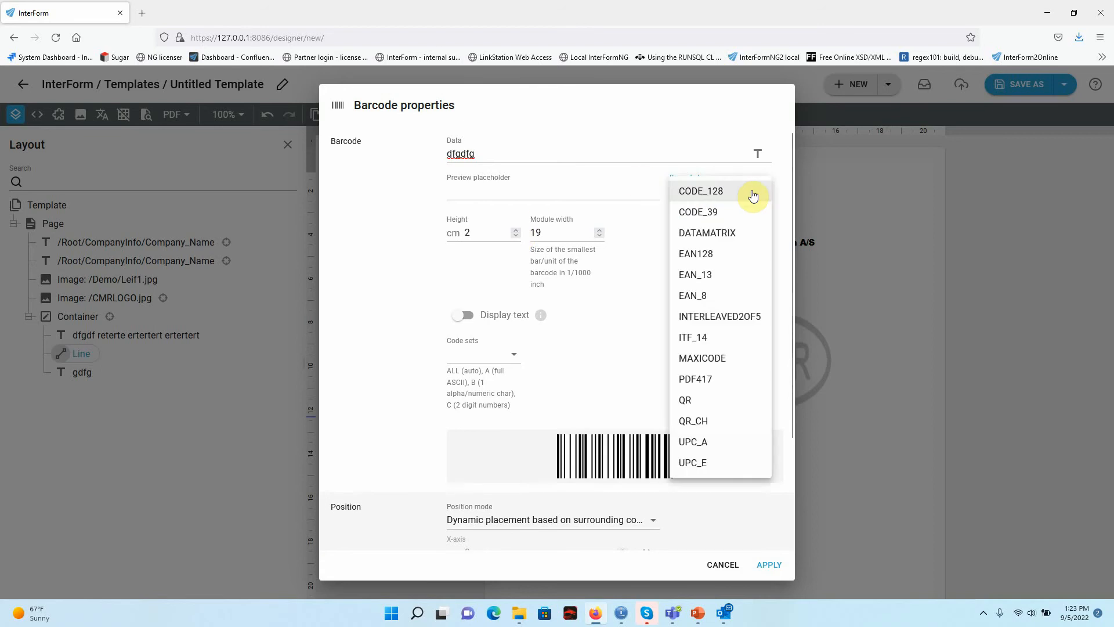
click(695, 399)
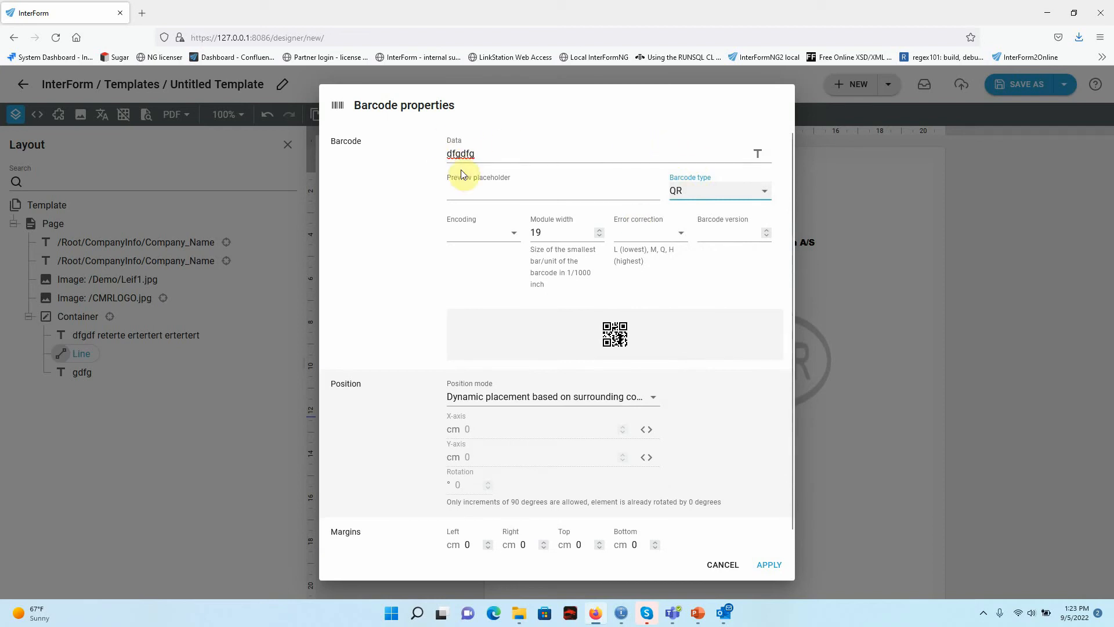
click(758, 154)
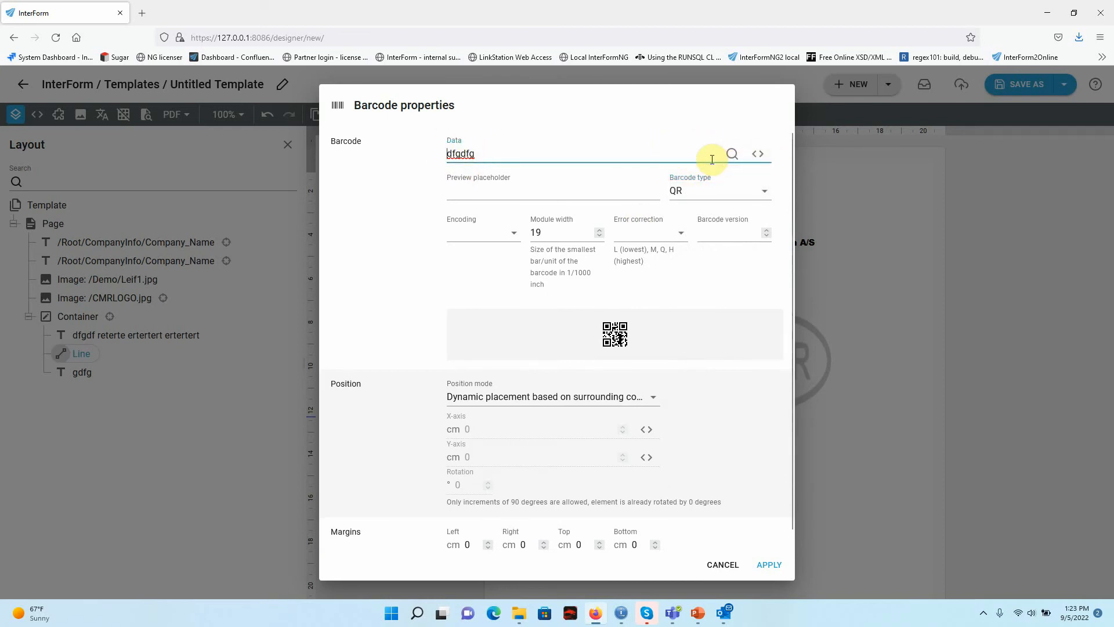
click(730, 154)
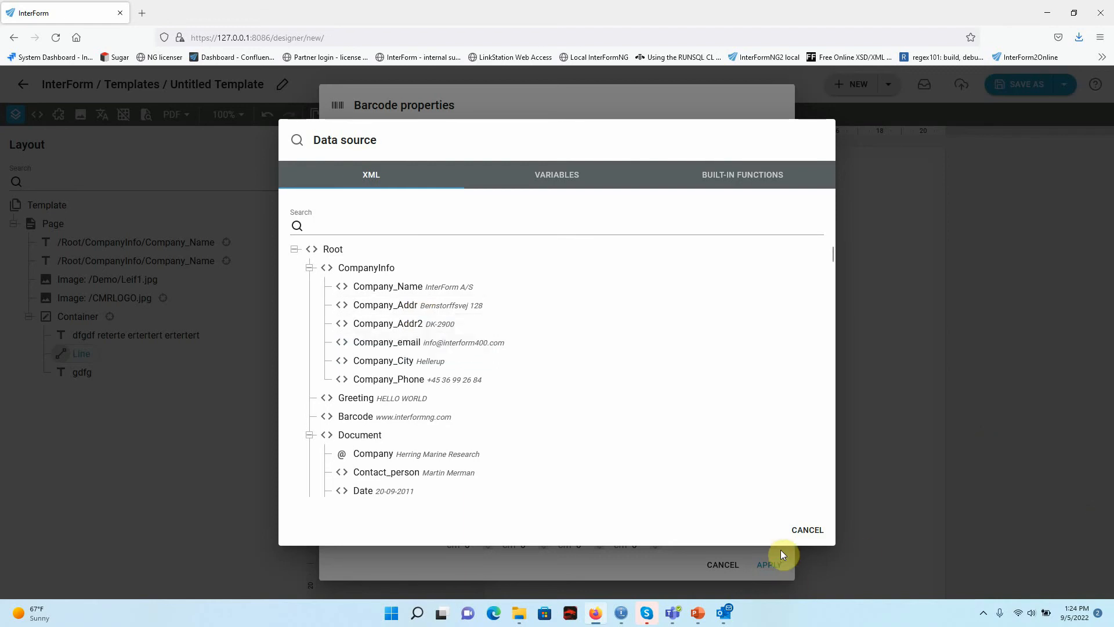
click(808, 531)
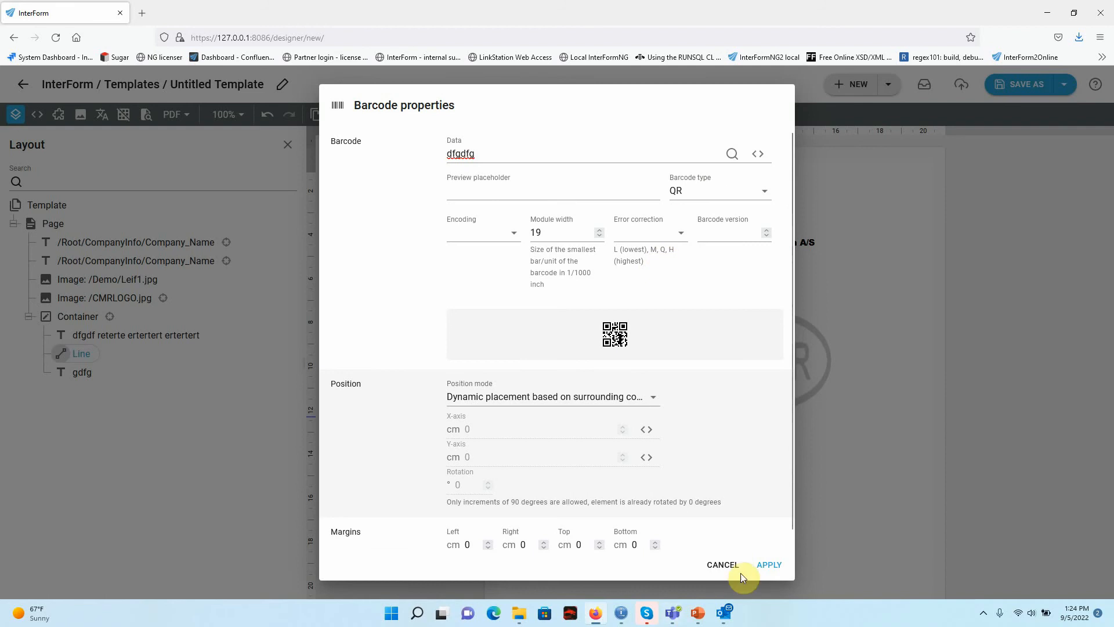
click(772, 573)
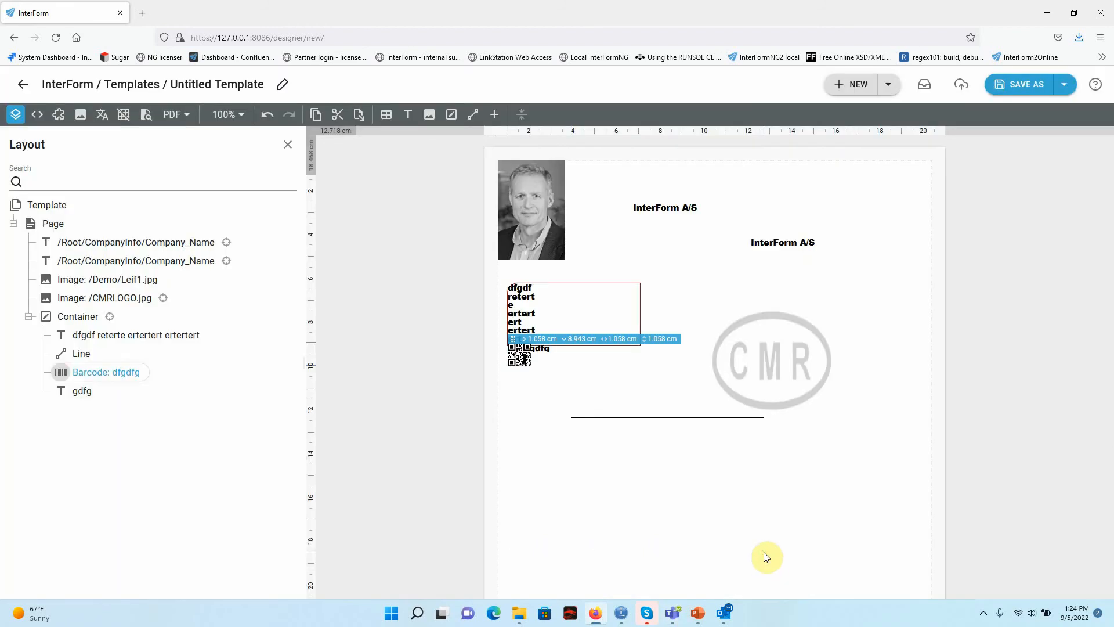
Review the page properties, including the paper size and orientation choices, margins and description, without changing them
click(51, 224)
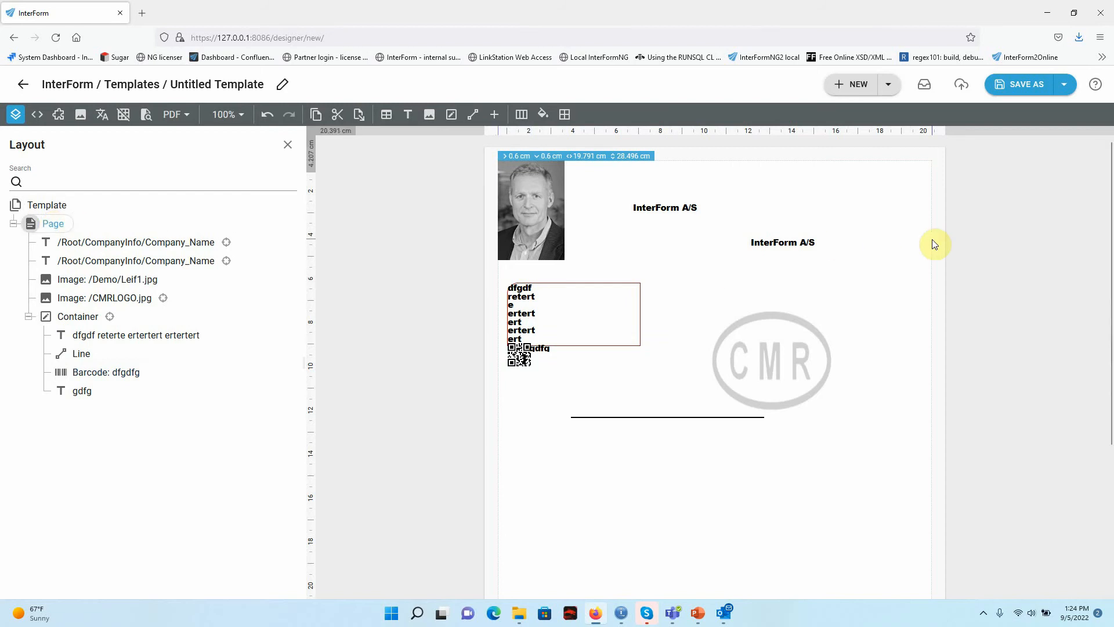
double_click(54, 225)
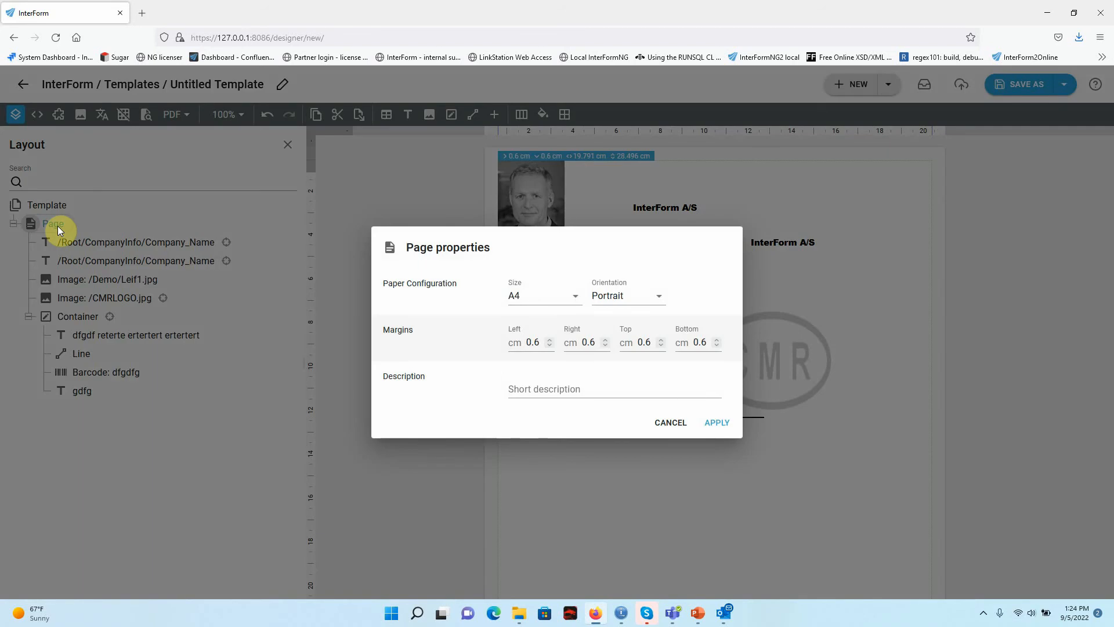
click(562, 299)
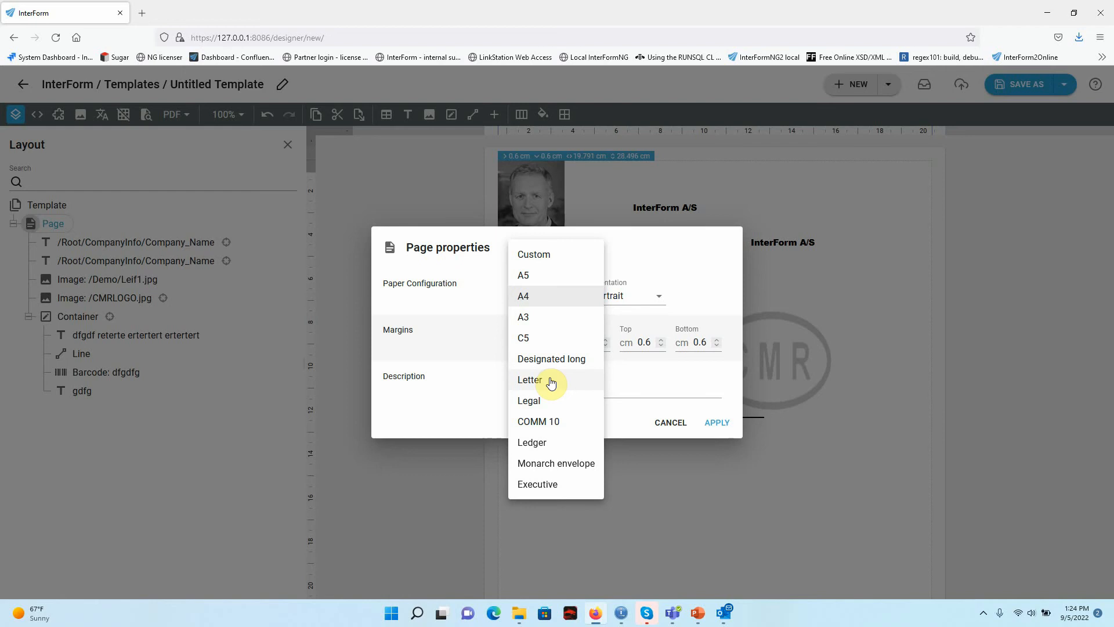
click(654, 270)
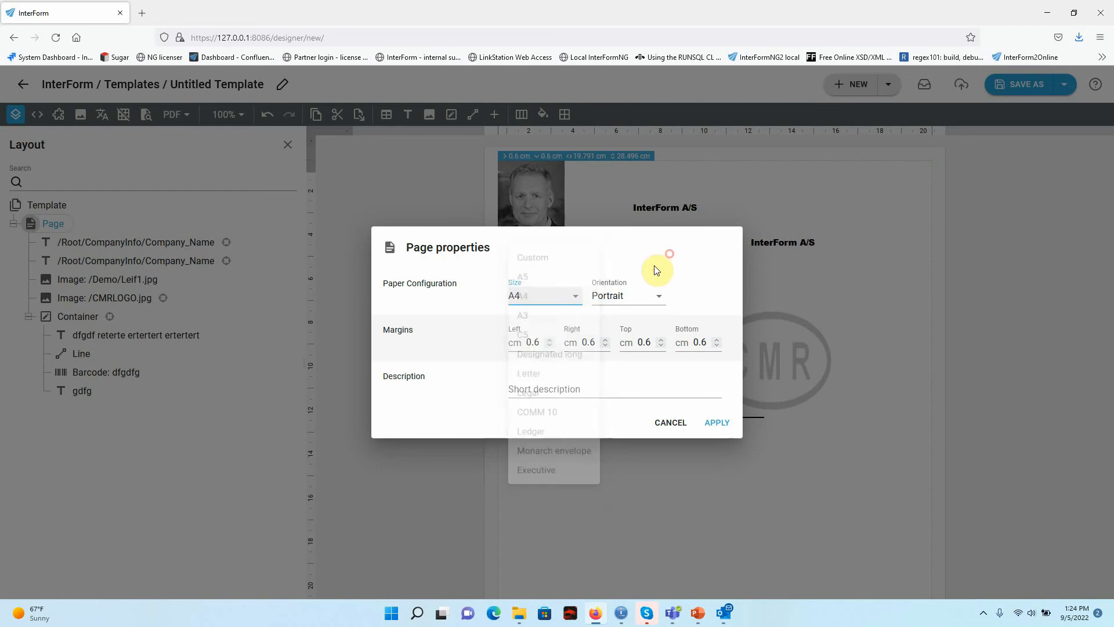
click(635, 301)
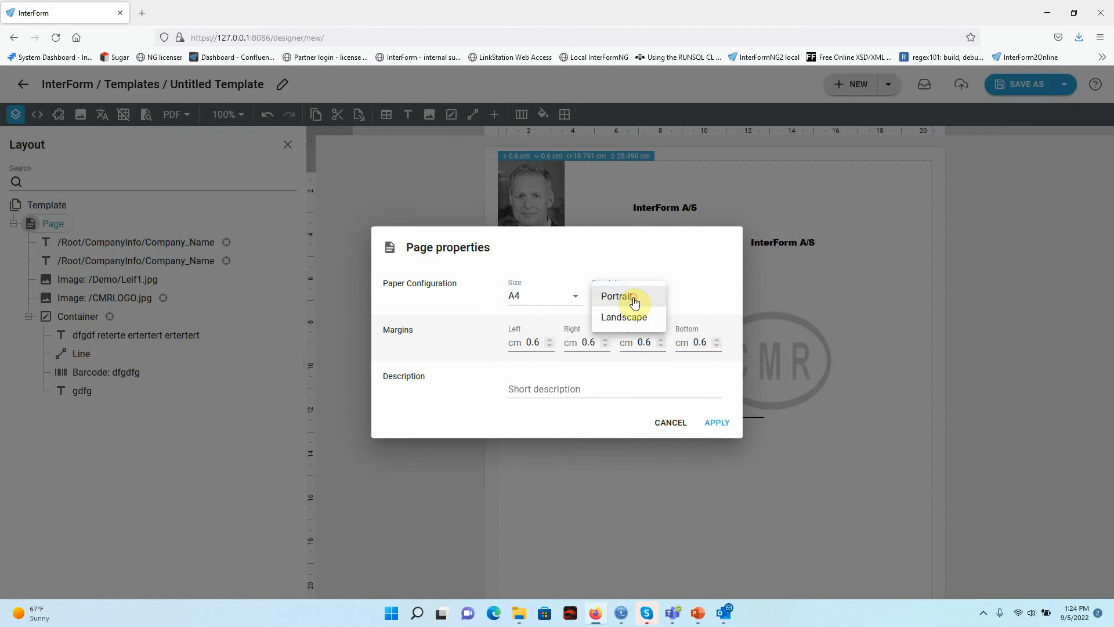
click(698, 278)
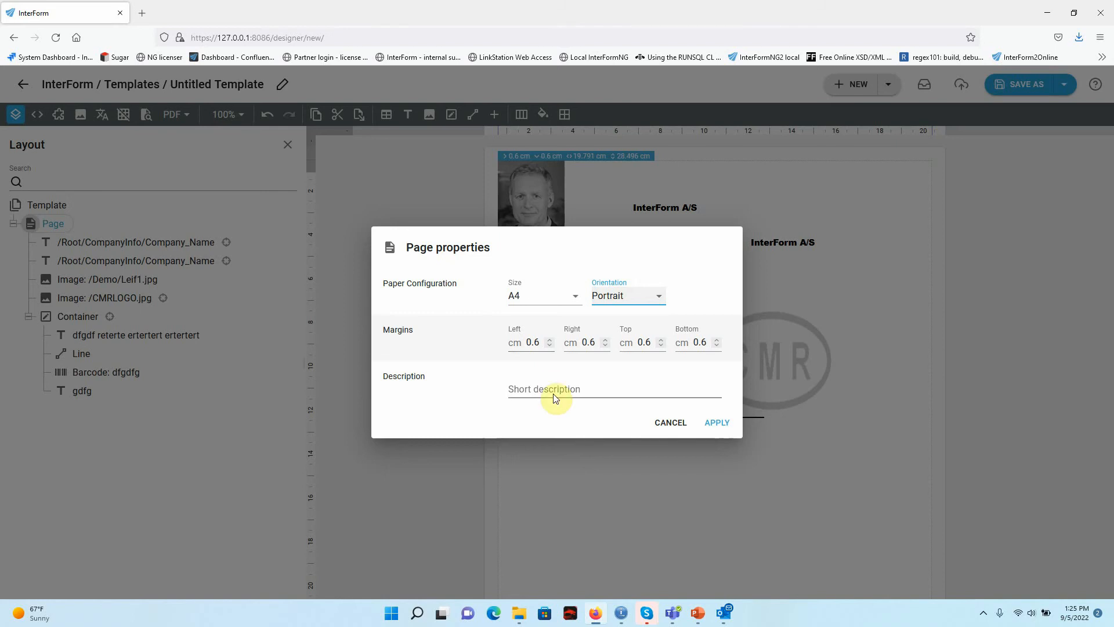
click(671, 423)
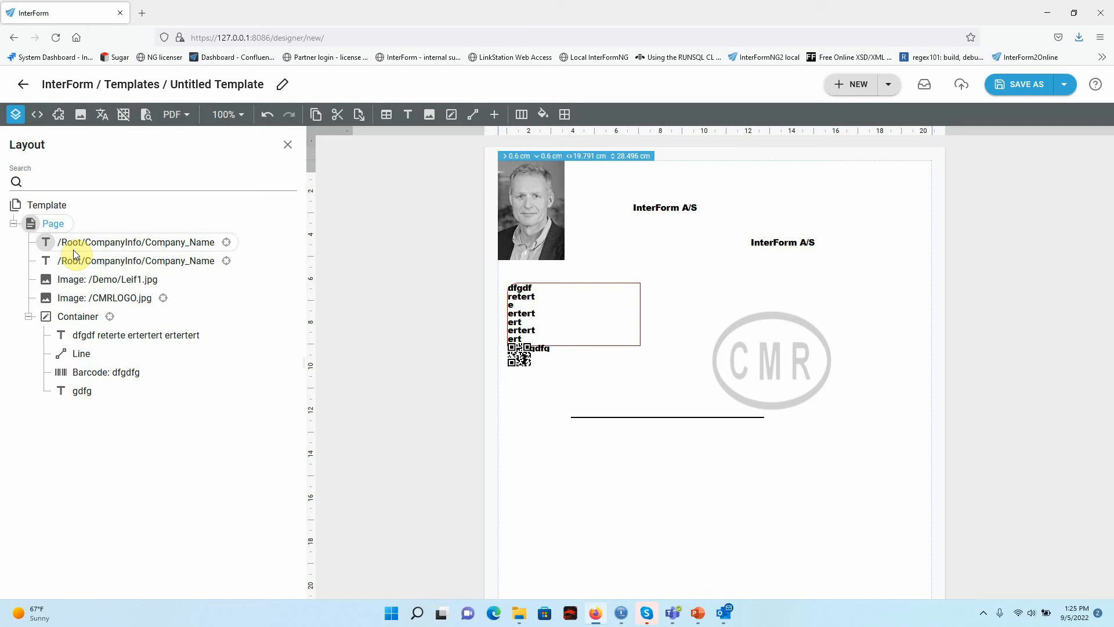
Insert a header into the page
right_click(56, 225)
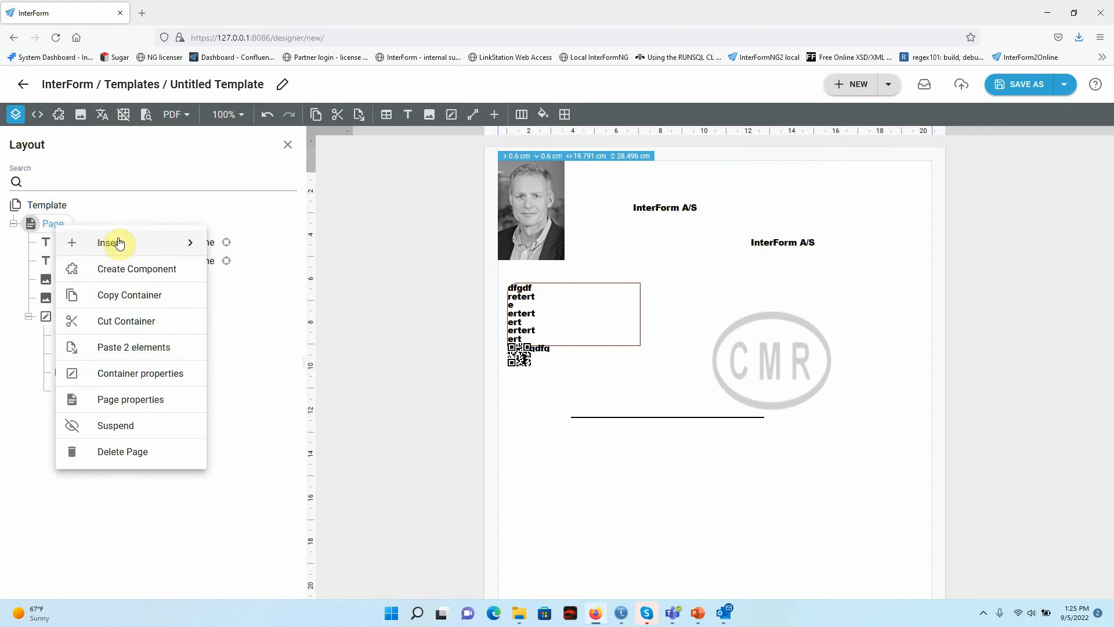
click(49, 221)
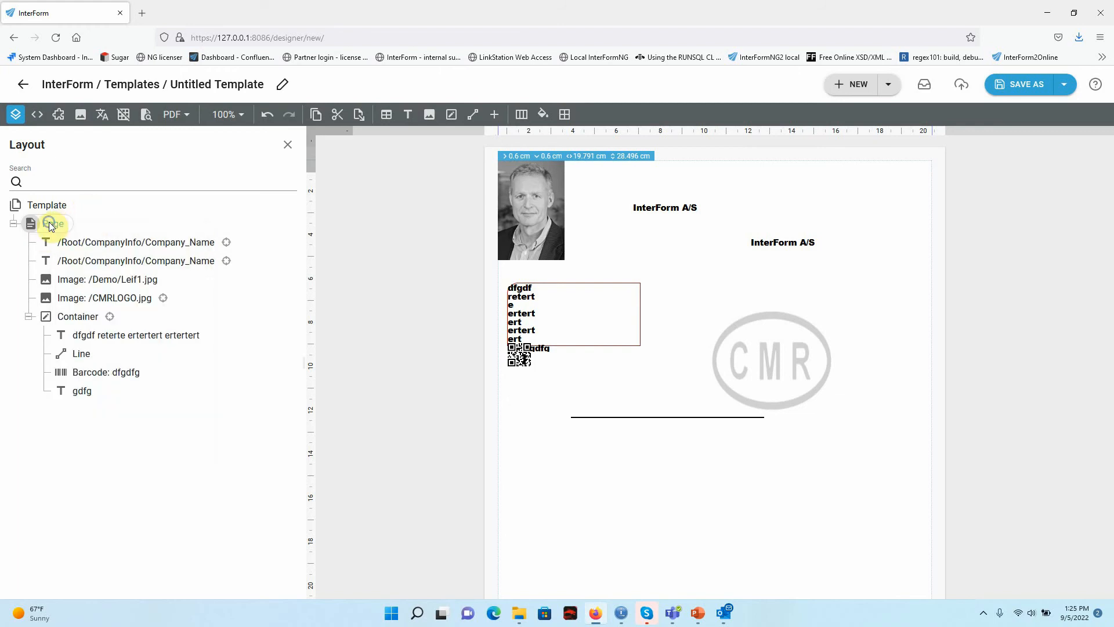
right_click(49, 223)
click(123, 238)
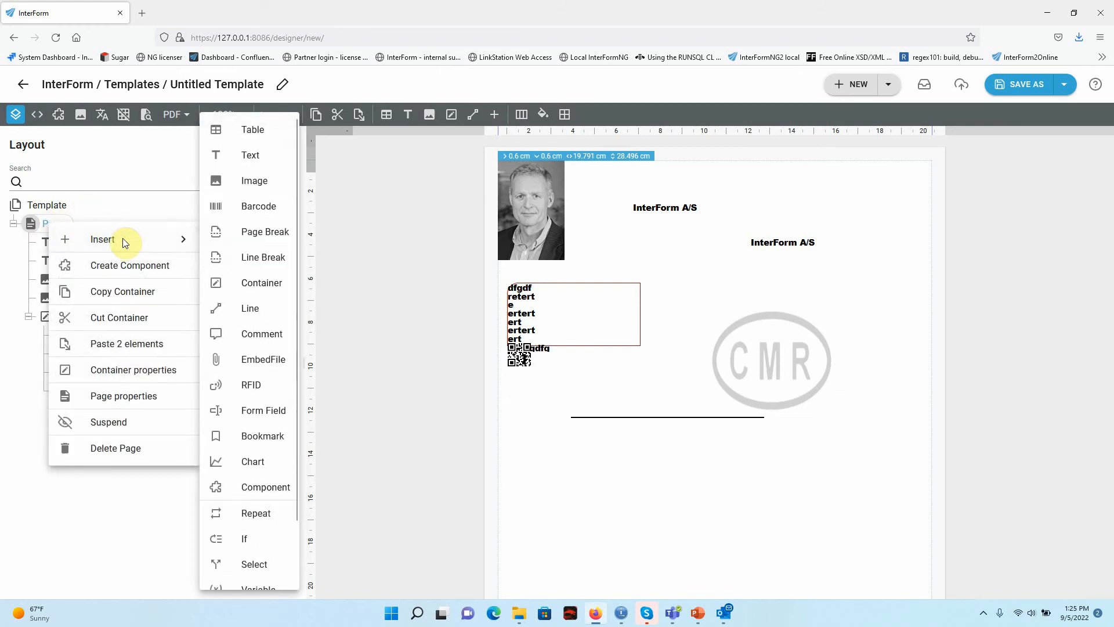
scroll(247, 464, down, 2)
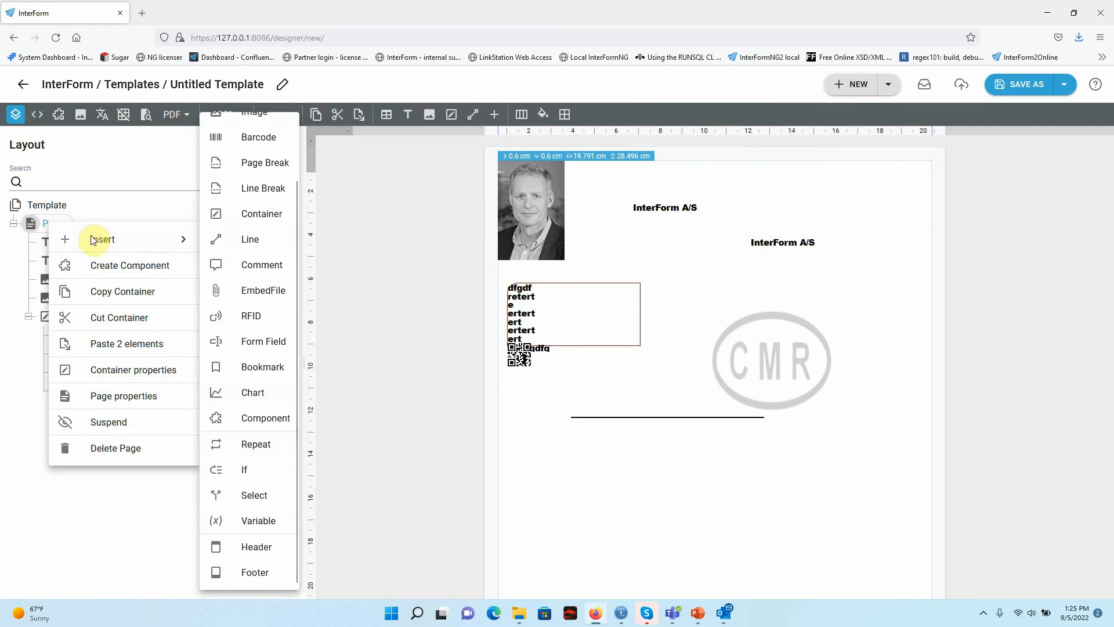
click(259, 553)
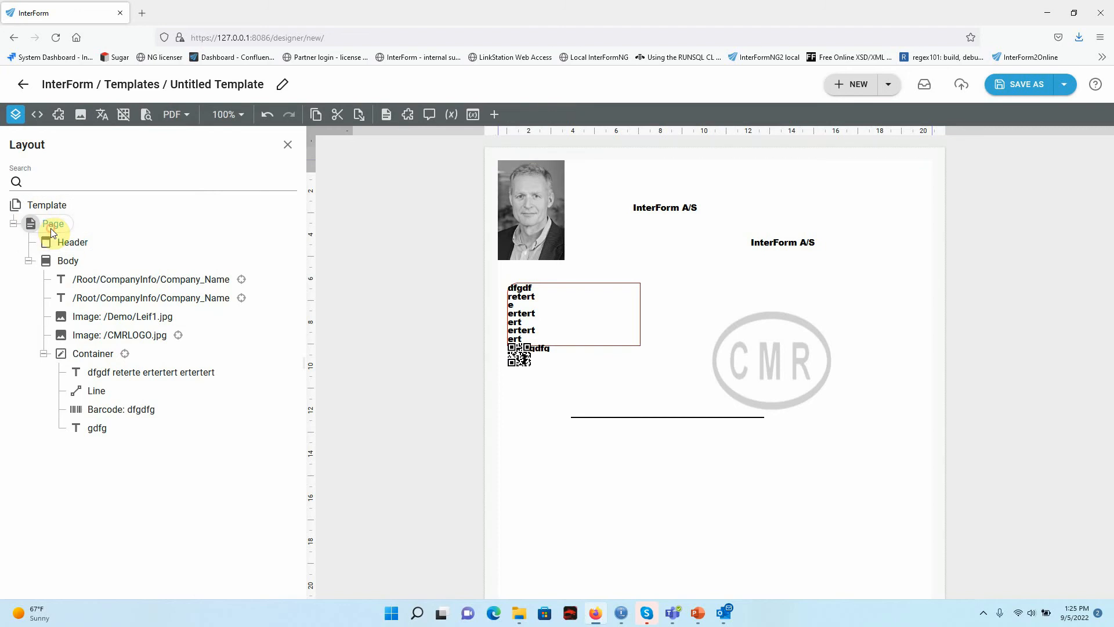
Insert a footer into the page and expand the body's element list in the layout tree
right_click(50, 228)
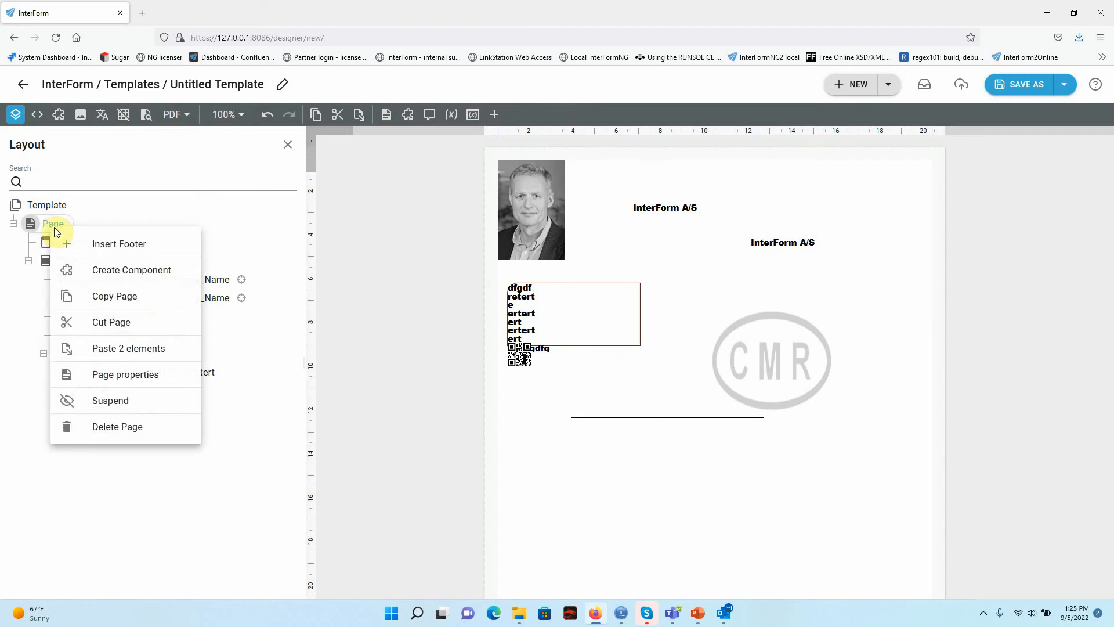
click(133, 246)
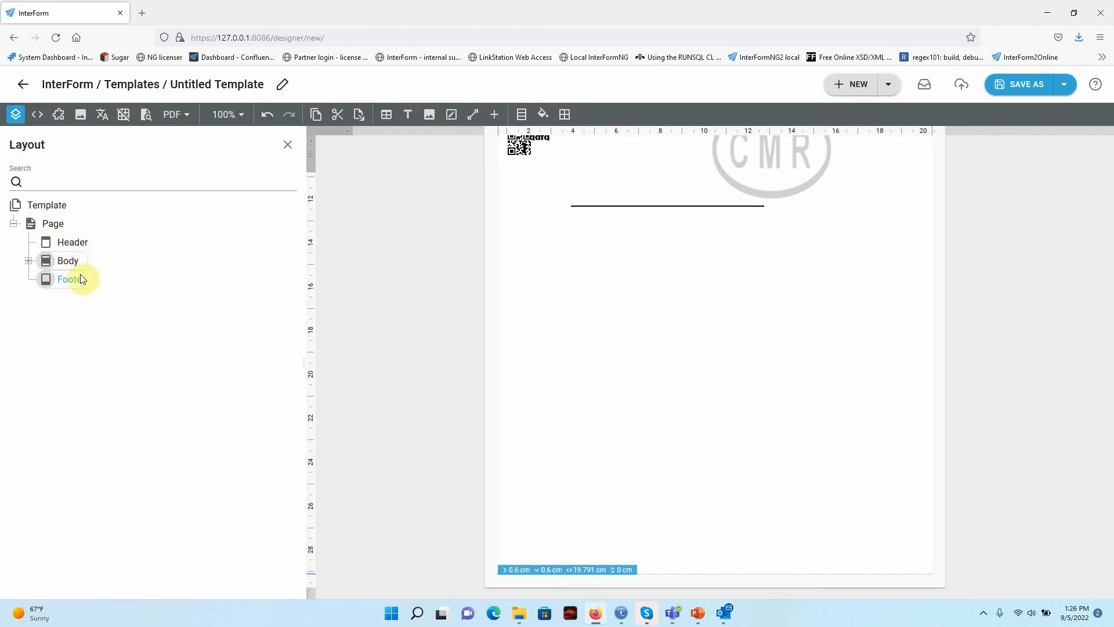
scroll(735, 376, up, 3)
click(67, 260)
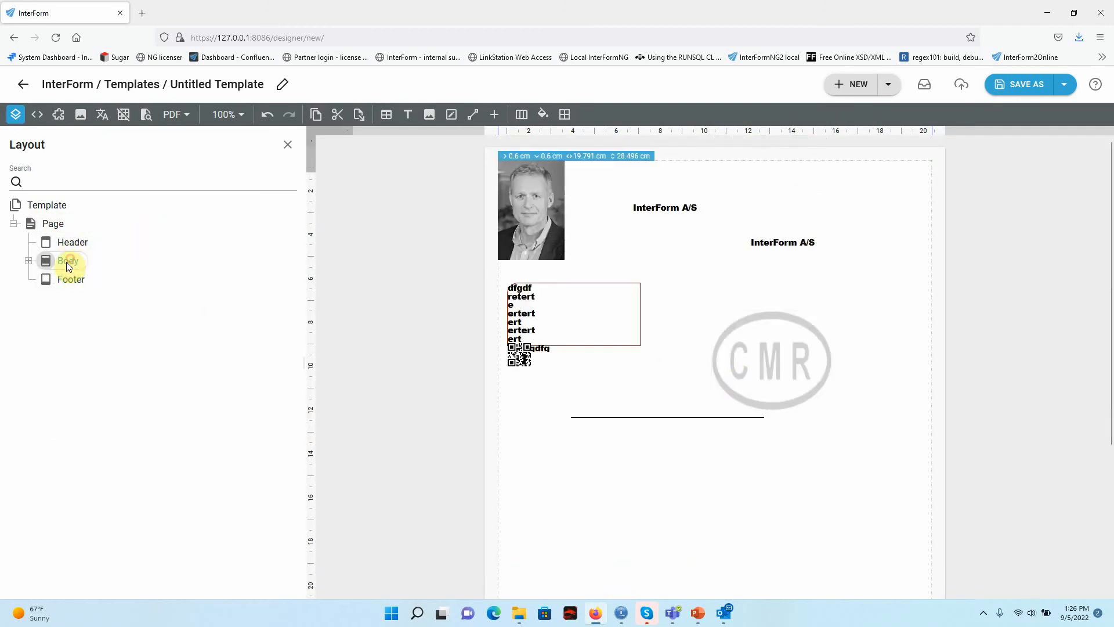
click(28, 261)
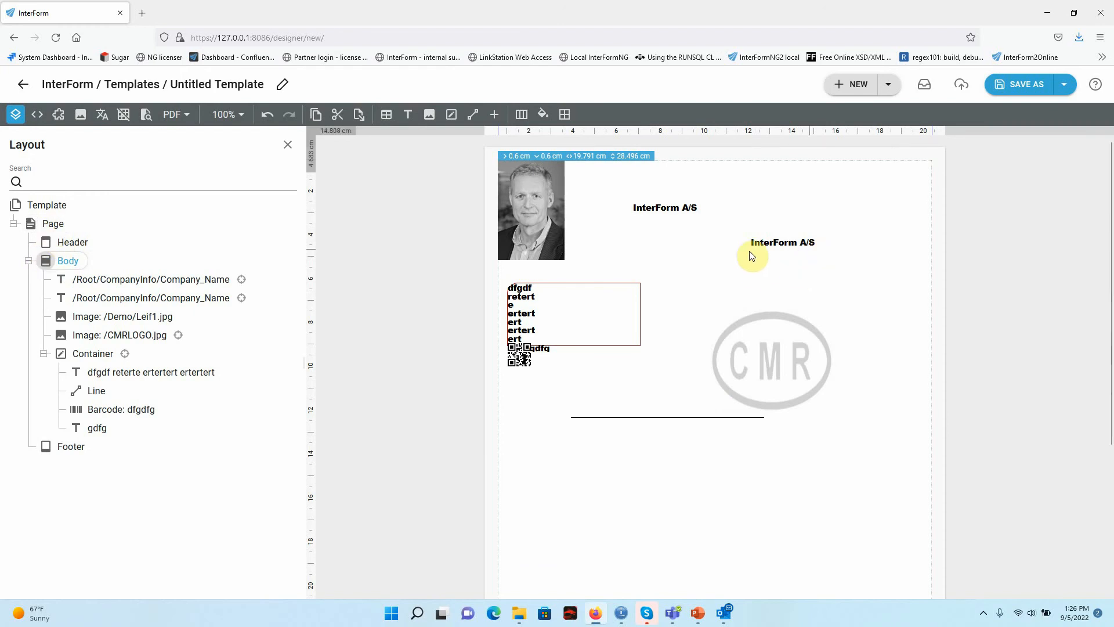
Insert a container in the header and enlarge it to about 20 cm wide and 10.5 cm high
click(76, 241)
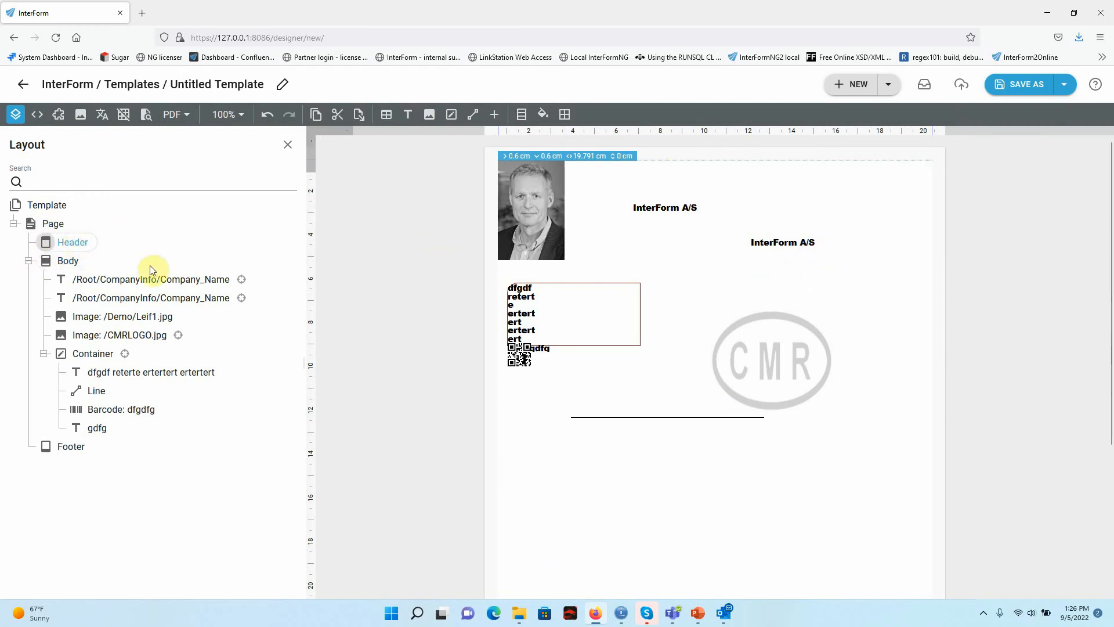
click(452, 120)
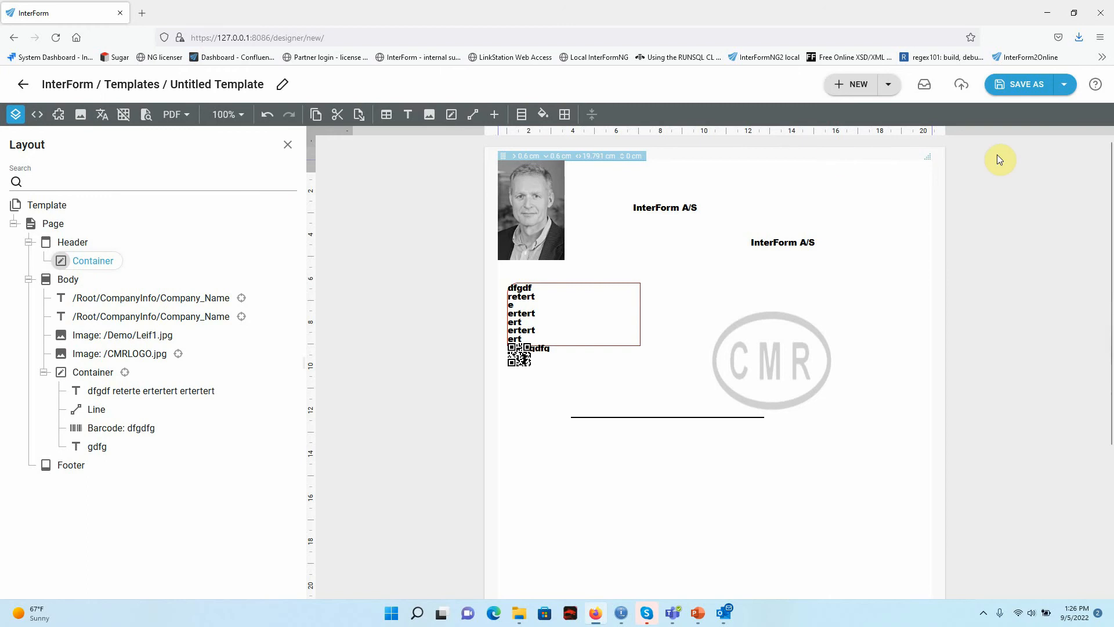
drag(928, 157, 929, 380)
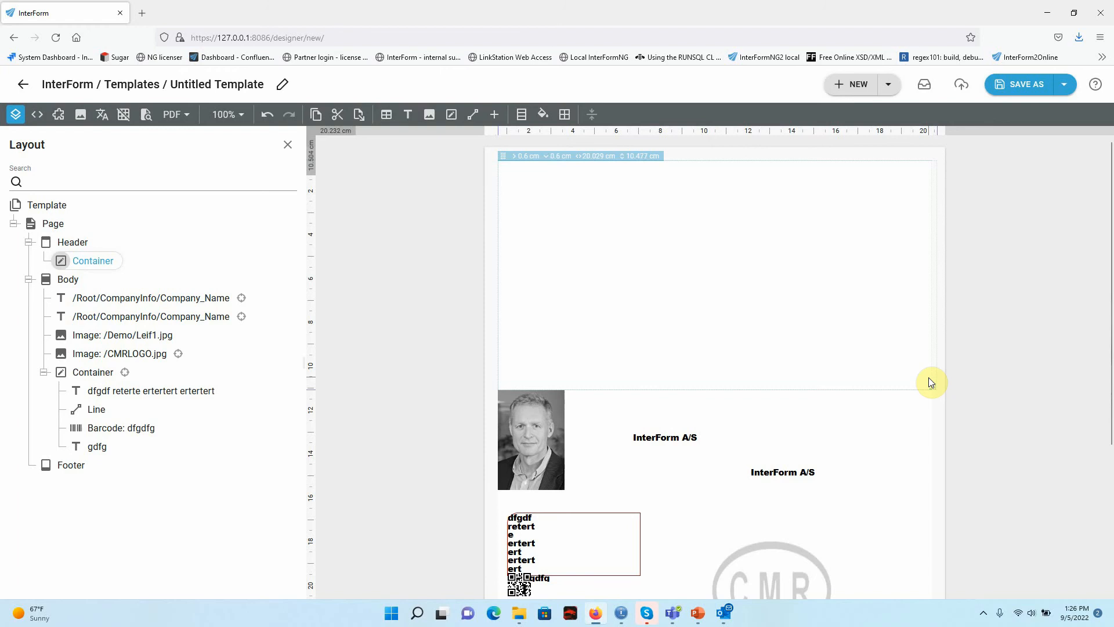
scroll(999, 389, down, 3)
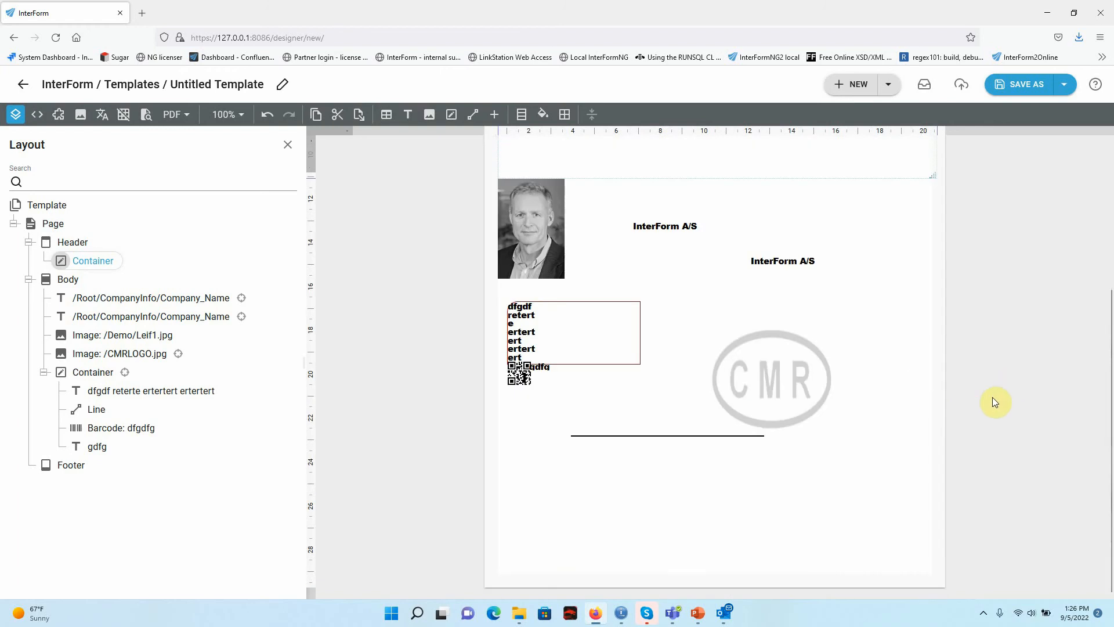
Try a container about 19.6 cm wide and 2.2 cm high in the footer and delete it
click(68, 467)
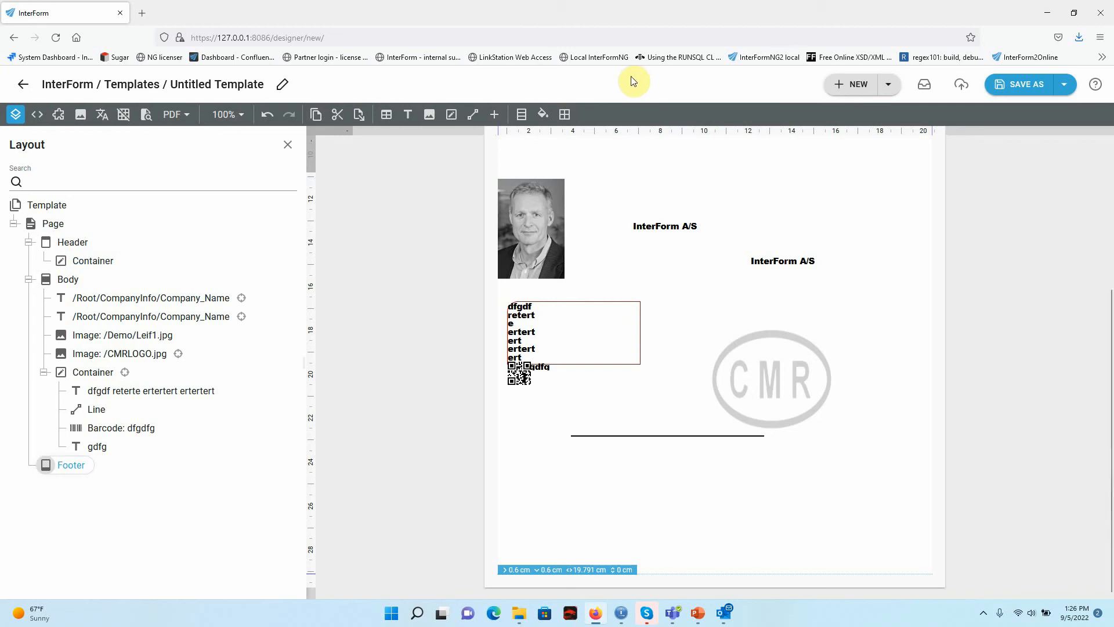
click(452, 115)
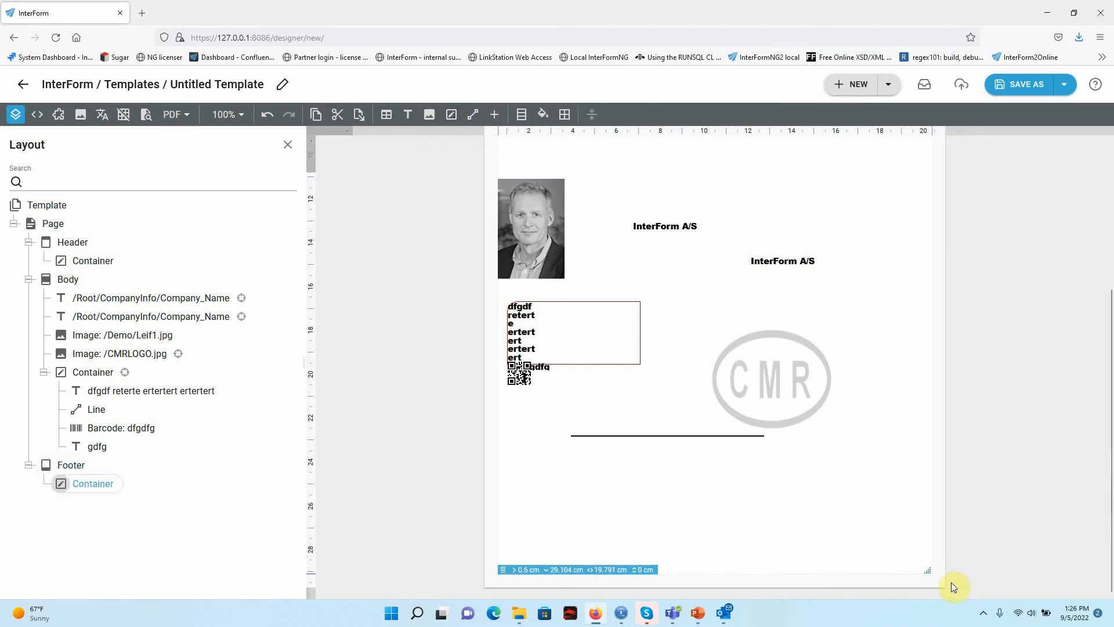
drag(931, 583, 924, 623)
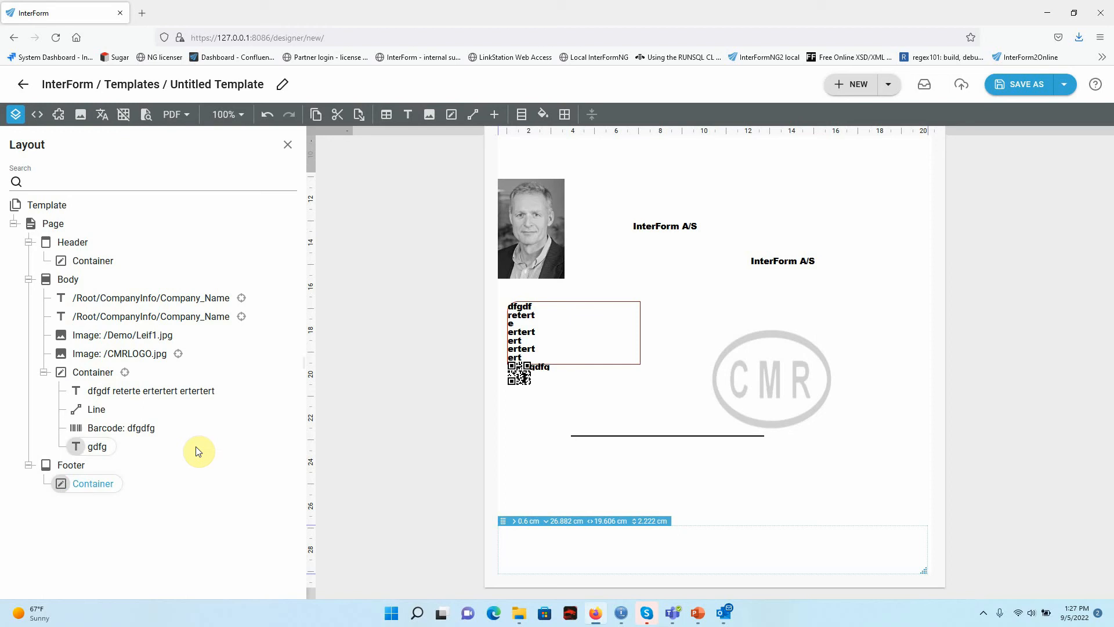
key(Delete)
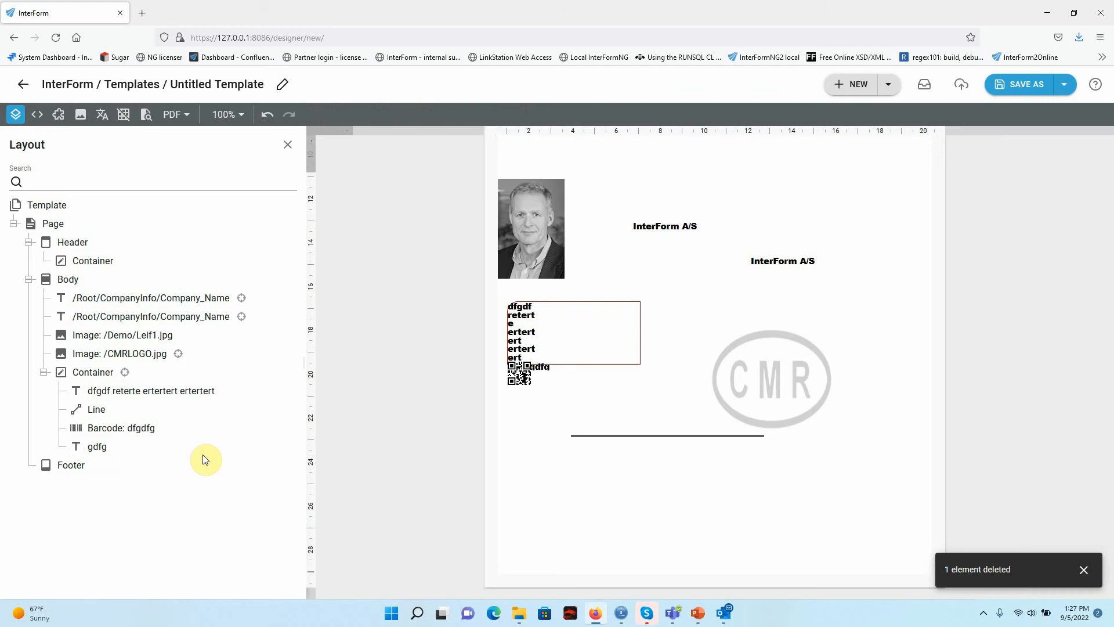
Bring up component insertion for the footer and look through the available component folders and files
click(79, 465)
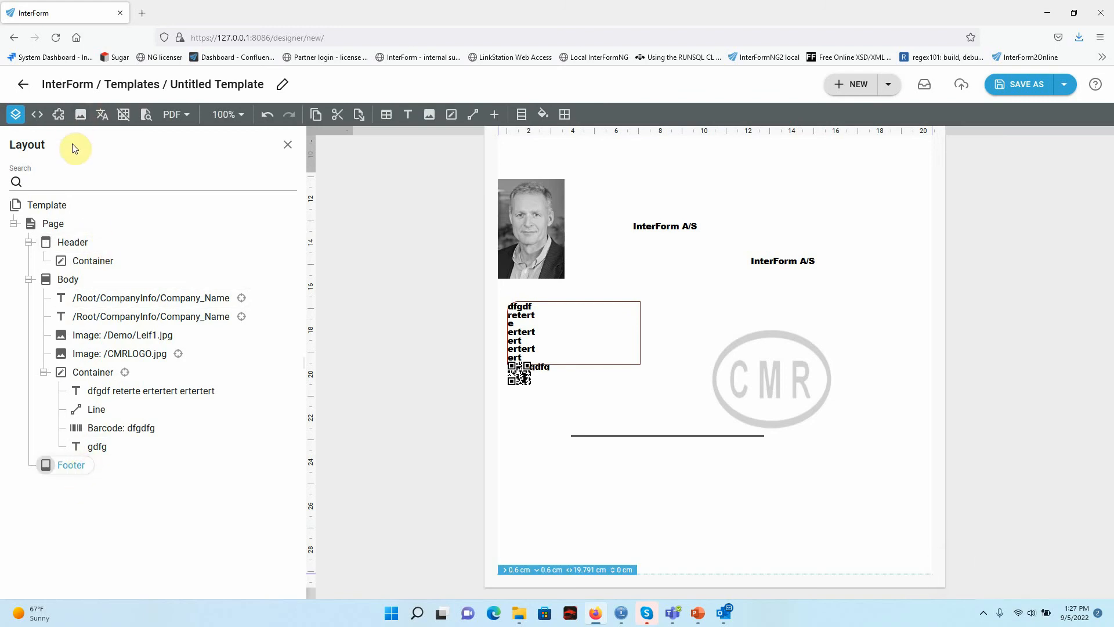
click(494, 116)
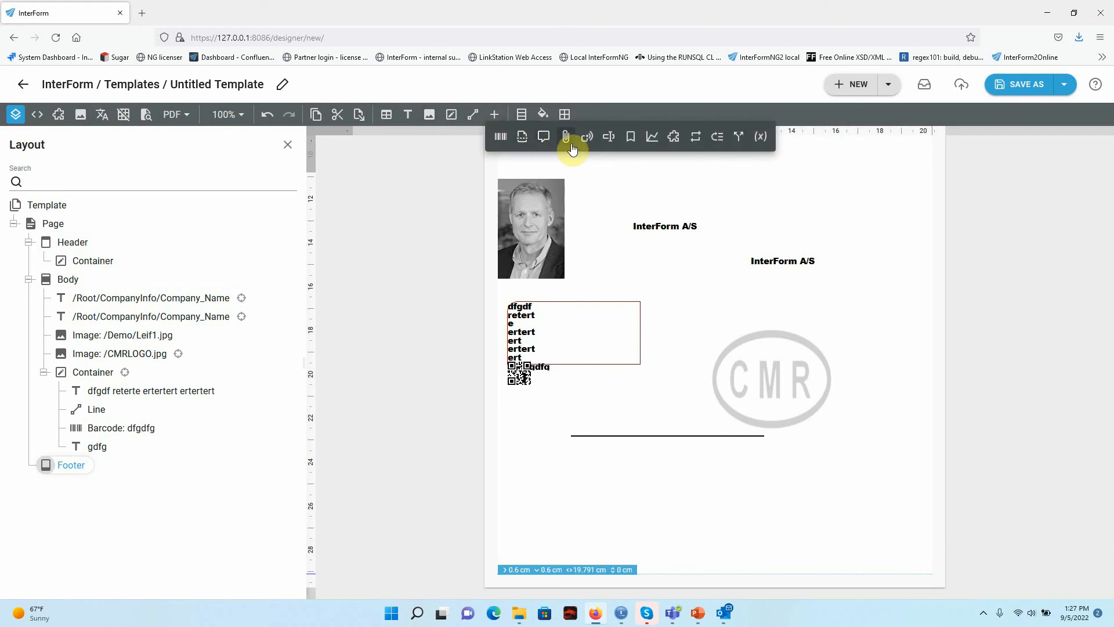
click(675, 140)
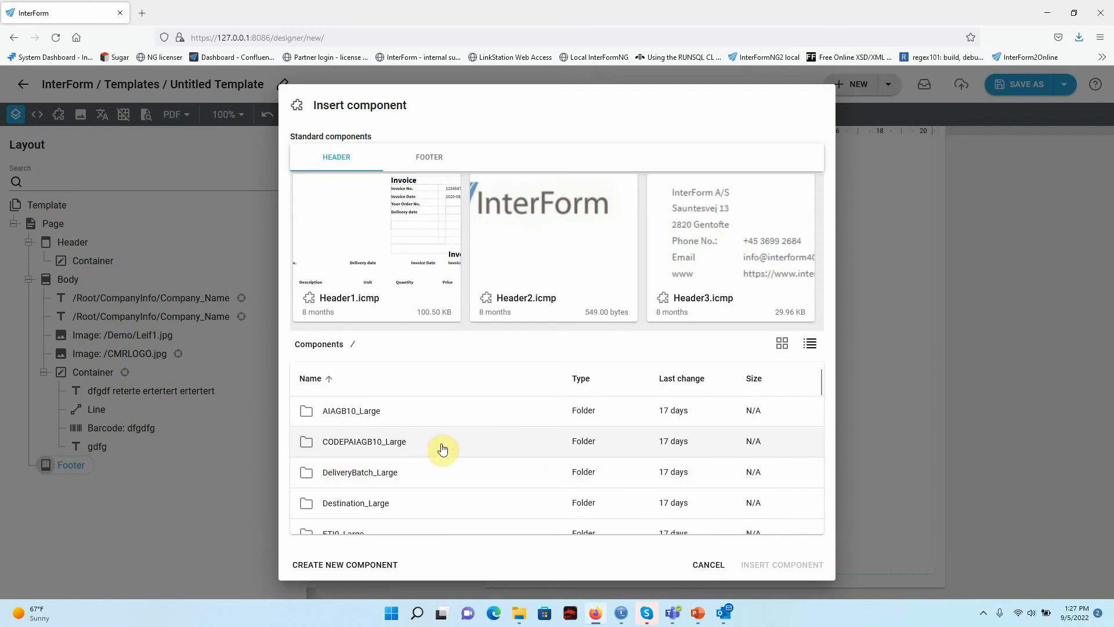
scroll(421, 445, down, 3)
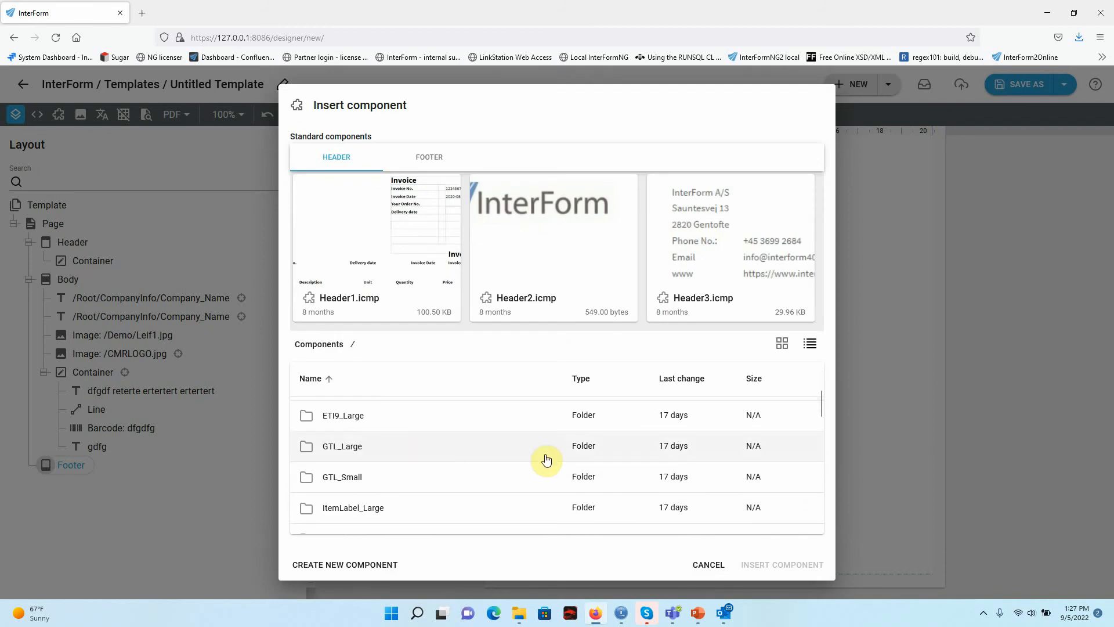
scroll(545, 458, up, 1)
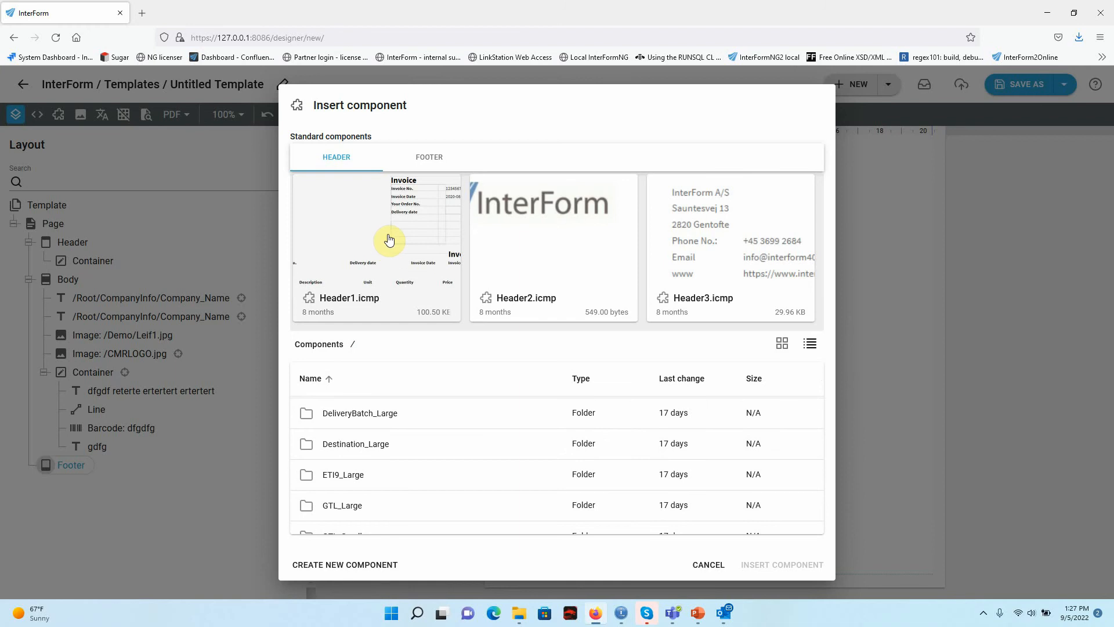
scroll(497, 430, down, 5)
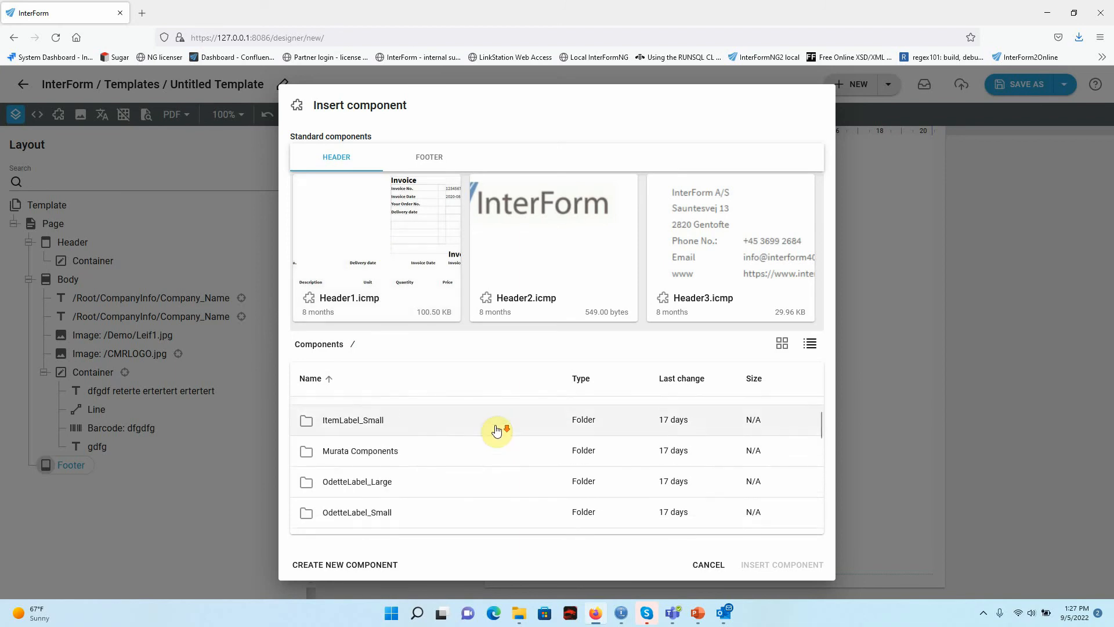
scroll(496, 428, up, 3)
scroll(493, 428, down, 6)
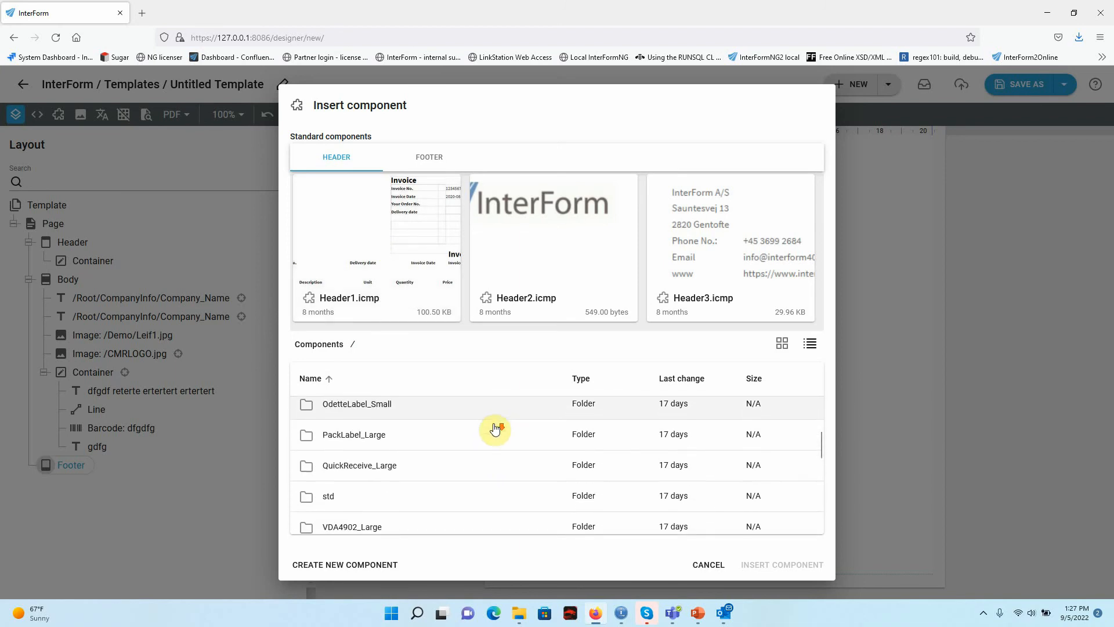
scroll(491, 429, down, 4)
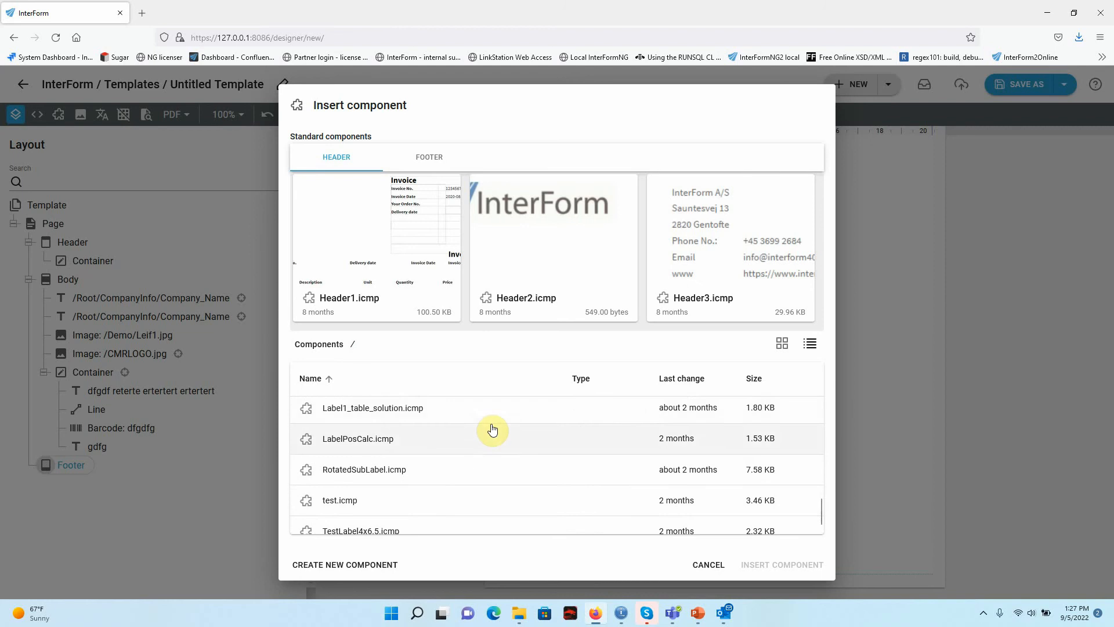
scroll(498, 450, up, 5)
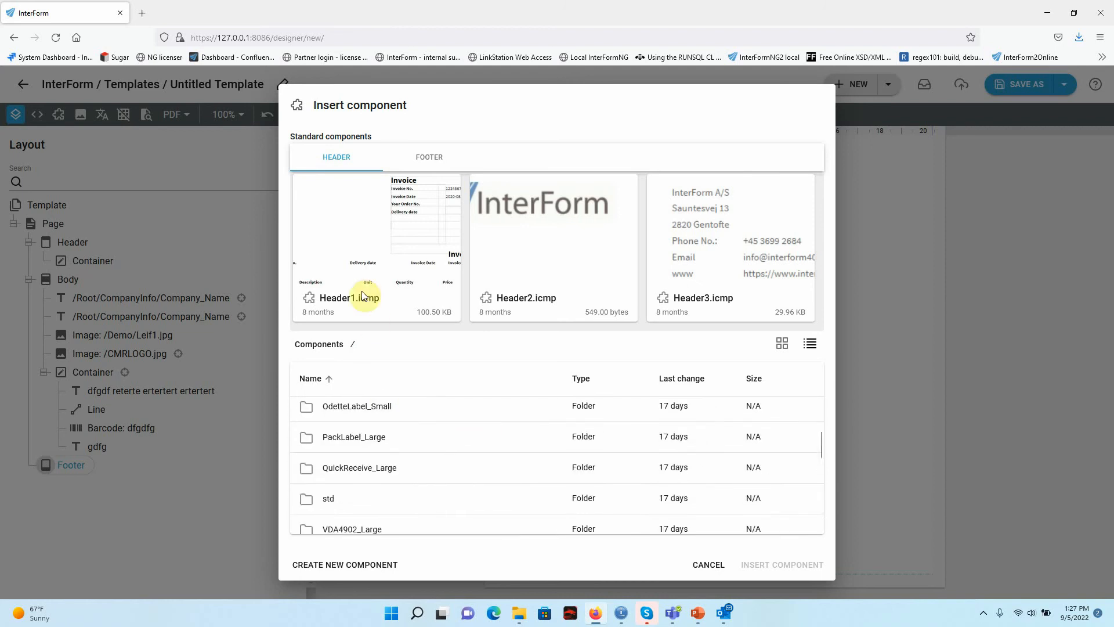
Insert the standard footer component Footer1.icmp into the page footer
click(375, 267)
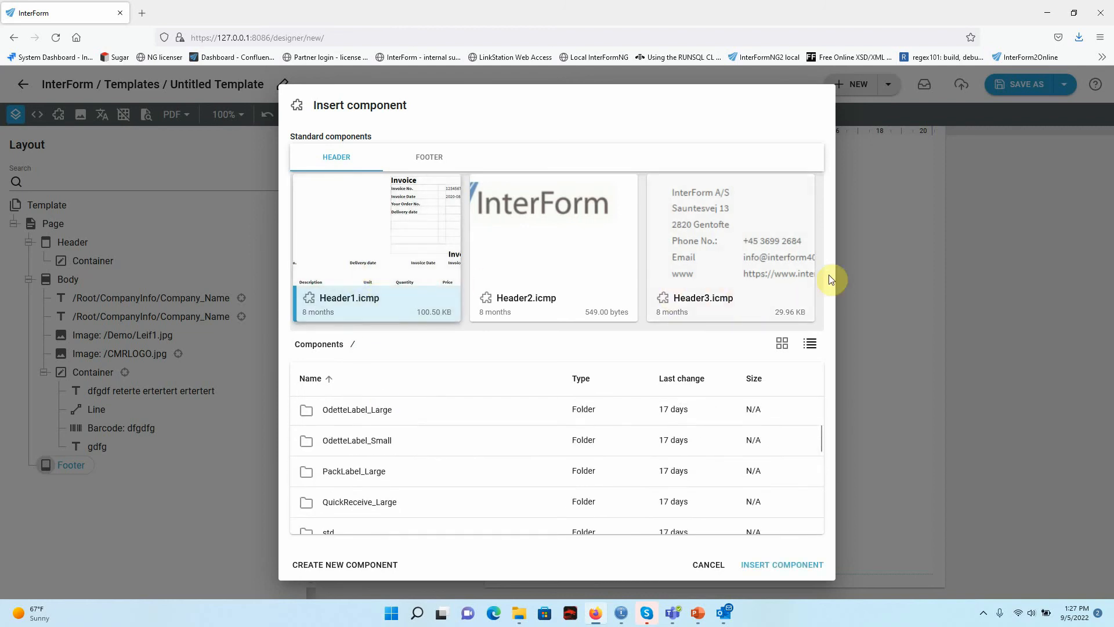
click(436, 164)
click(358, 271)
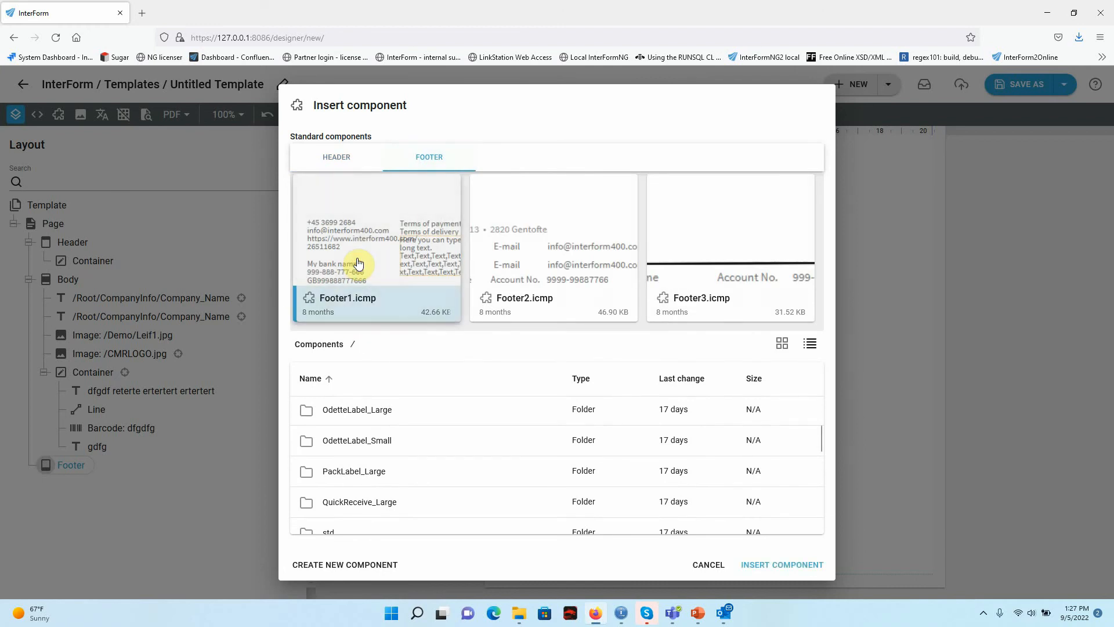
click(783, 566)
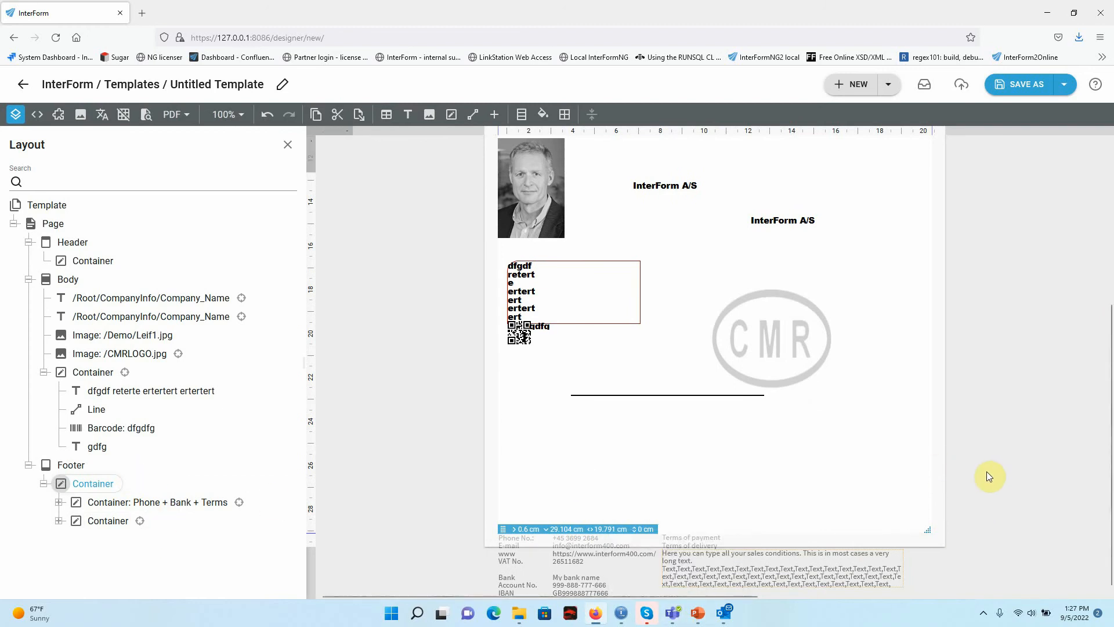
Give the footer's outer container dynamic placement based on surrounding content and a fixed size of 21 cm width and 3 cm height
drag(503, 529, 514, 460)
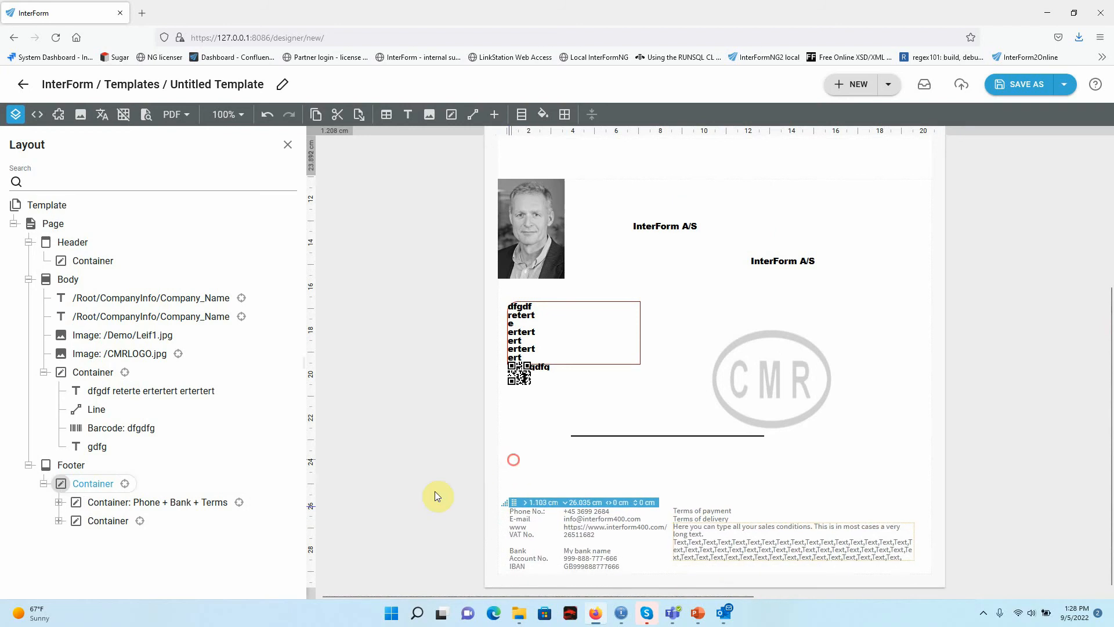
double_click(100, 484)
click(604, 278)
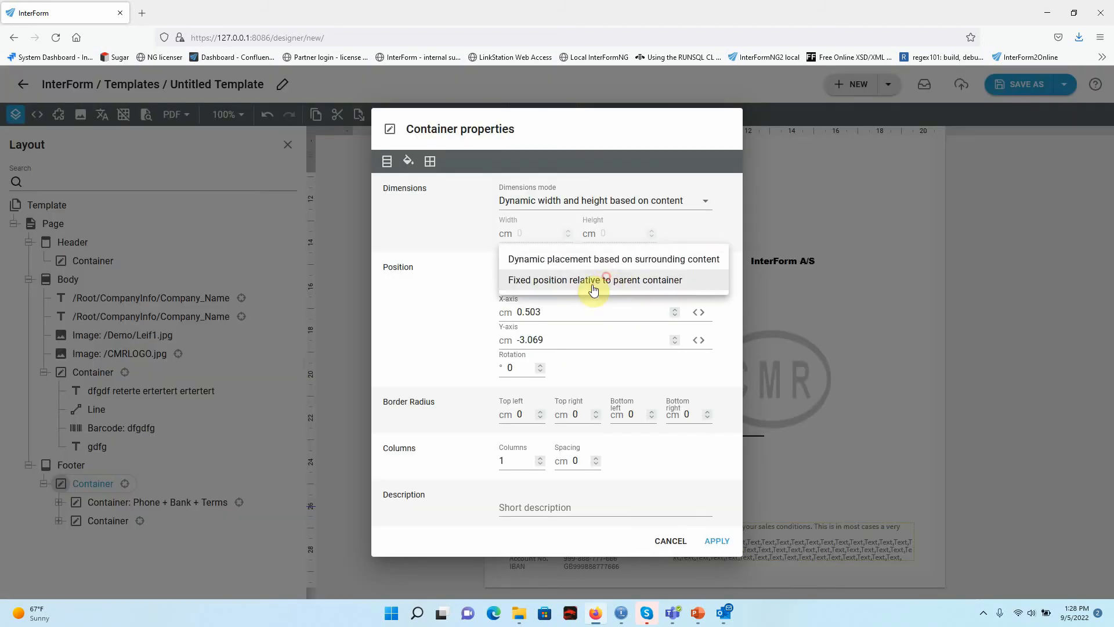
click(580, 257)
click(554, 177)
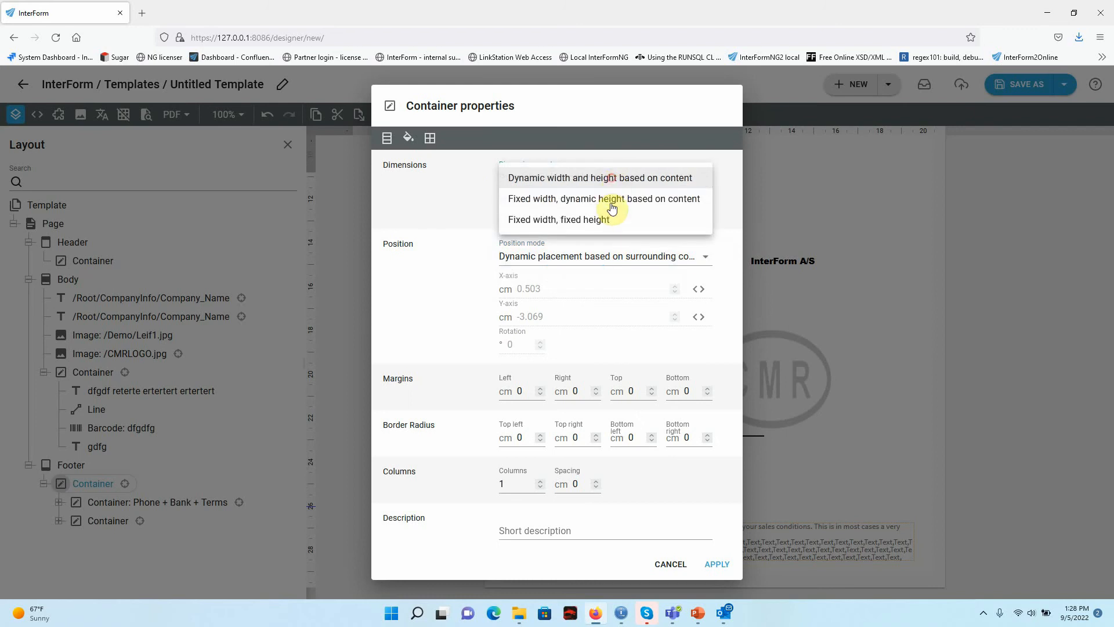
click(610, 220)
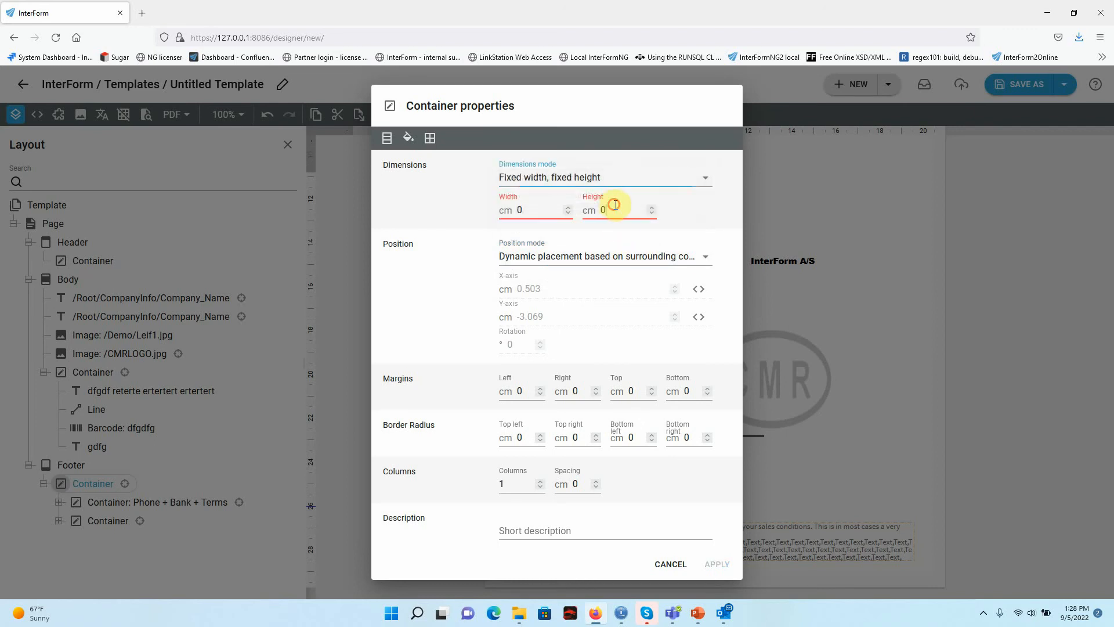
click(608, 210)
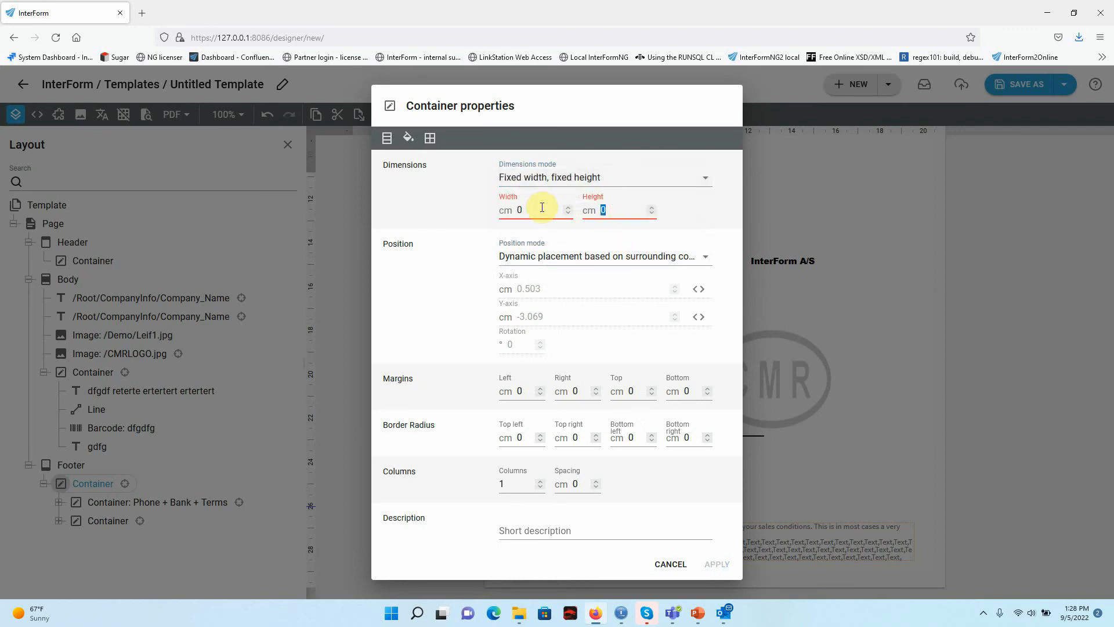
text(3)
text(21)
click(717, 565)
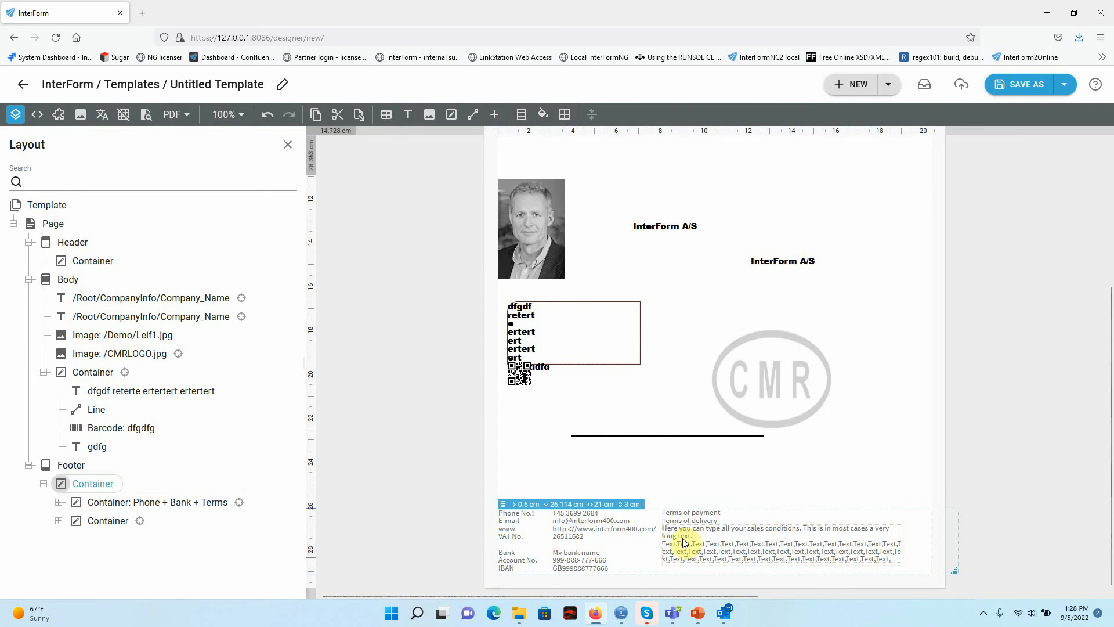
Create a new component named demo_footer from only the inner contents of the footer's outer container and expand it in the layout tree
click(191, 506)
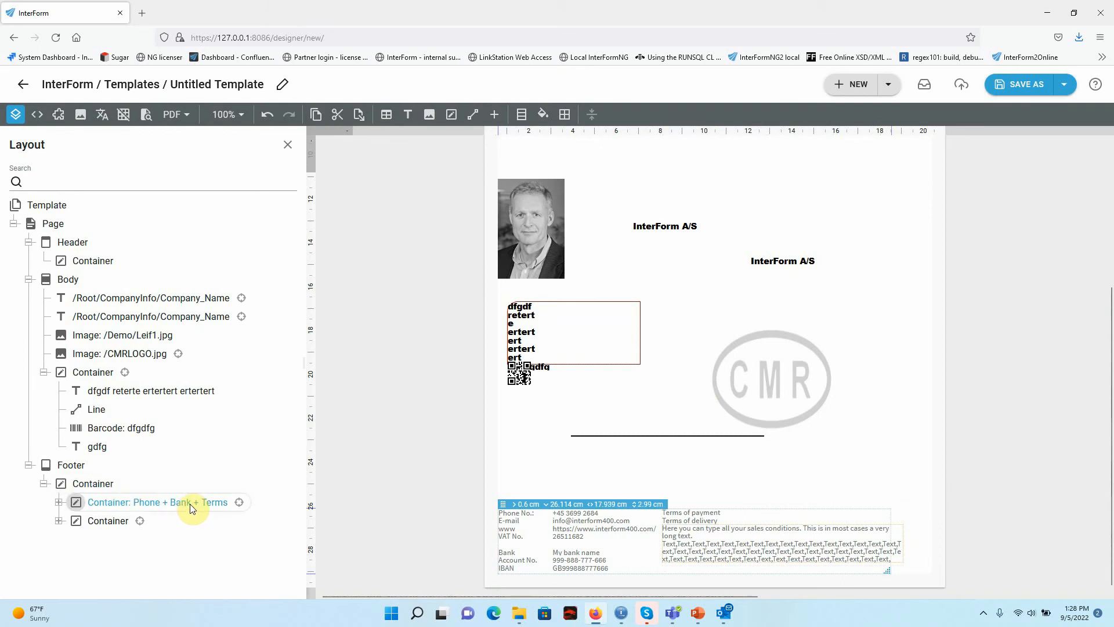
click(89, 486)
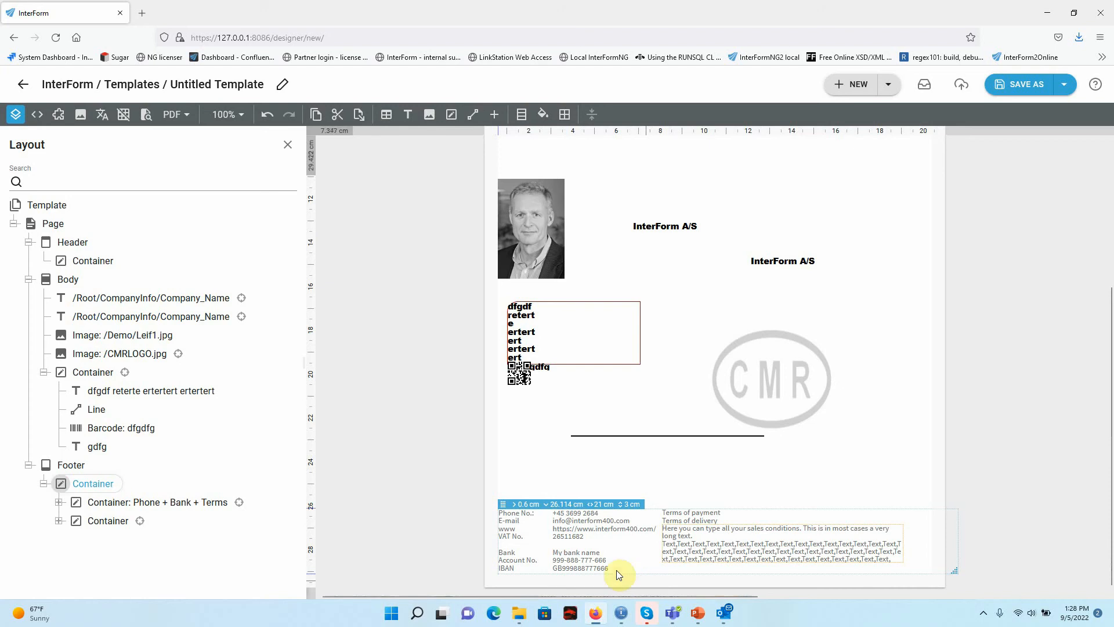
right_click(99, 487)
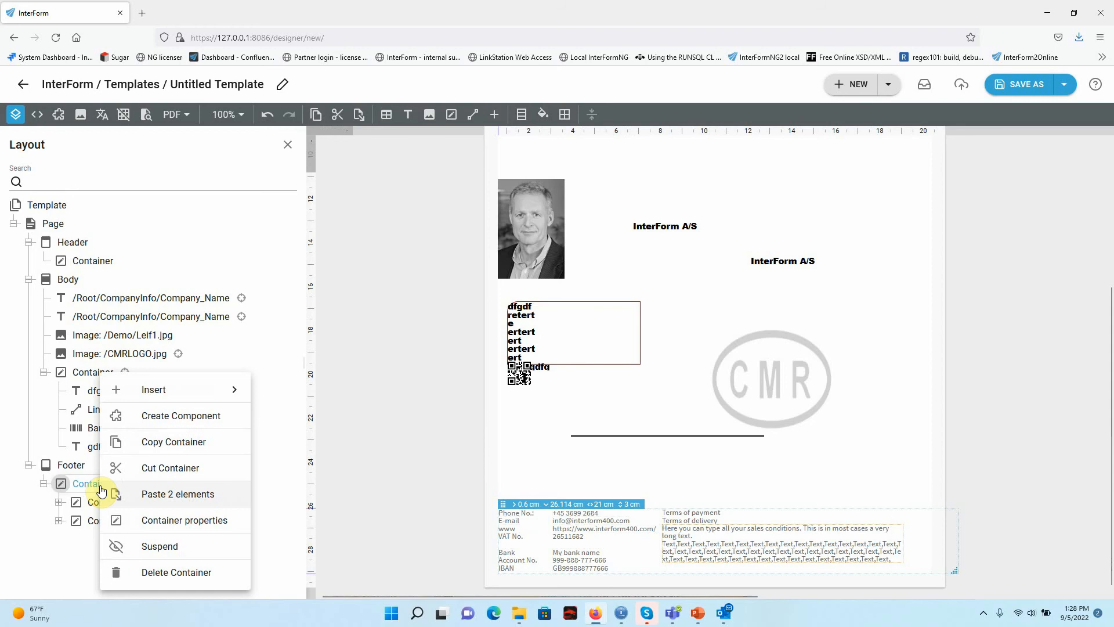
click(218, 417)
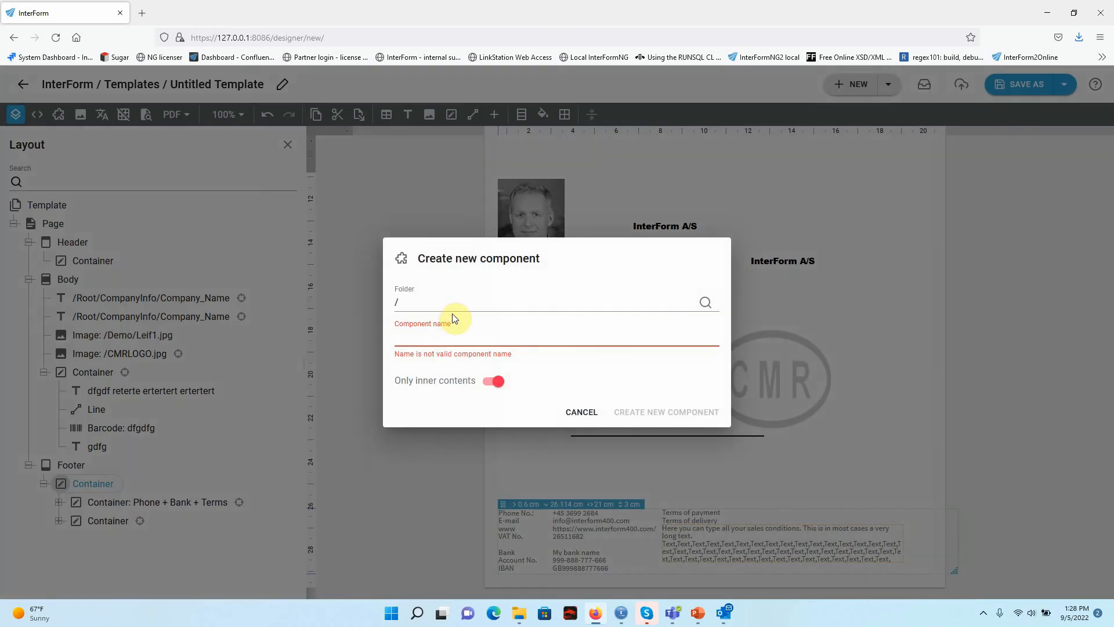
text(xcgdfg)
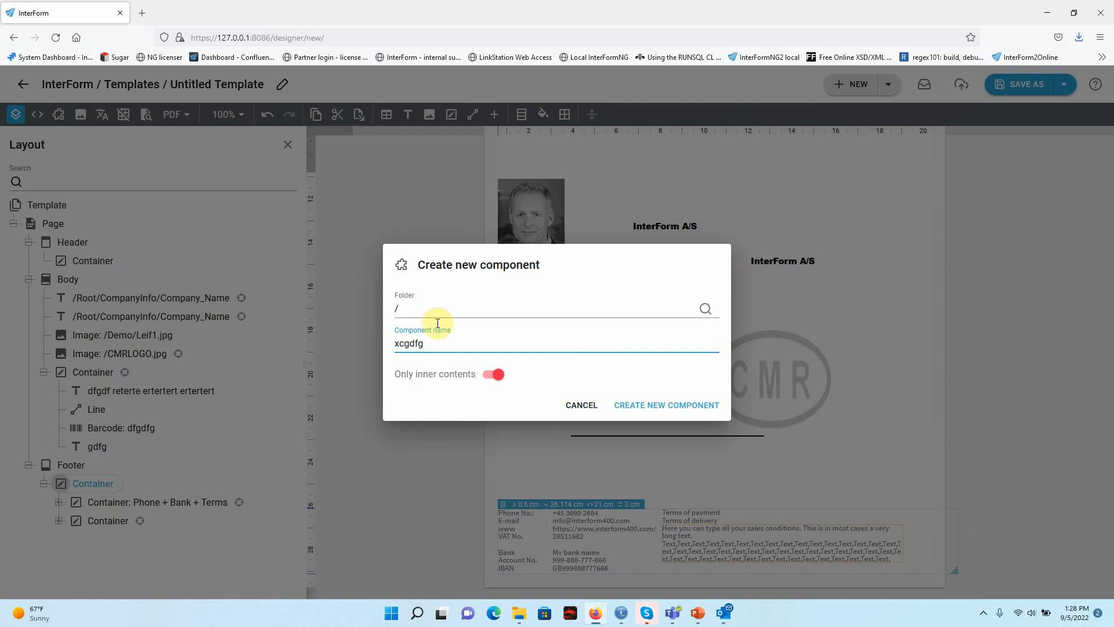
key(ctrl+a)
text(demo_footer)
click(661, 405)
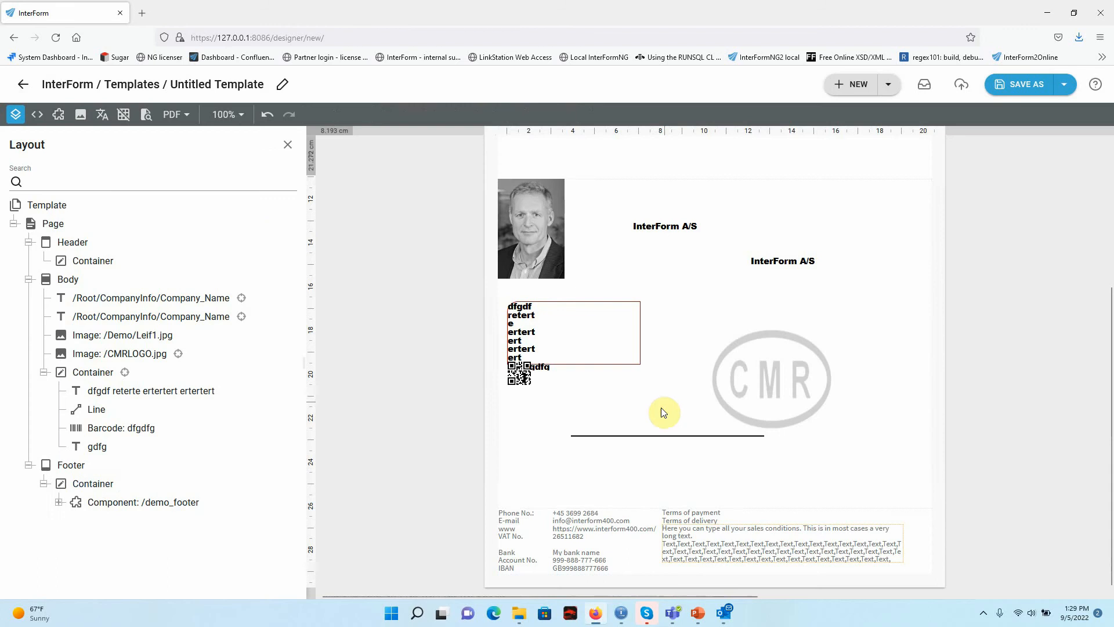
click(59, 502)
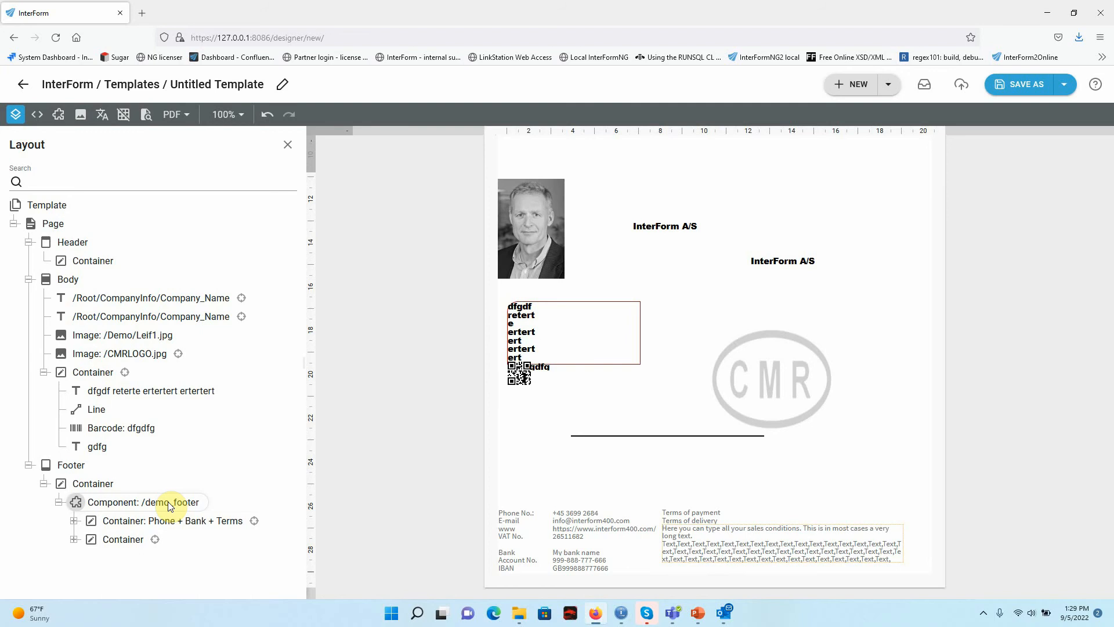
Add a Repeat with the number 5 after the body's first Company_Name text and put a text element reading "fgdfgdfgdfgdf" inside it
click(68, 281)
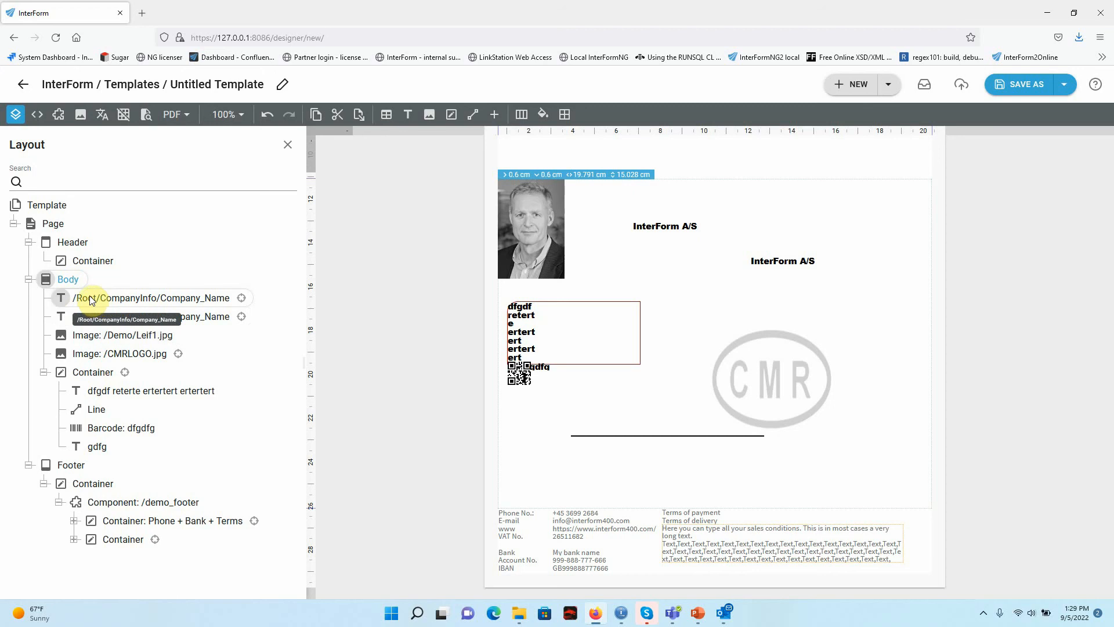
click(91, 297)
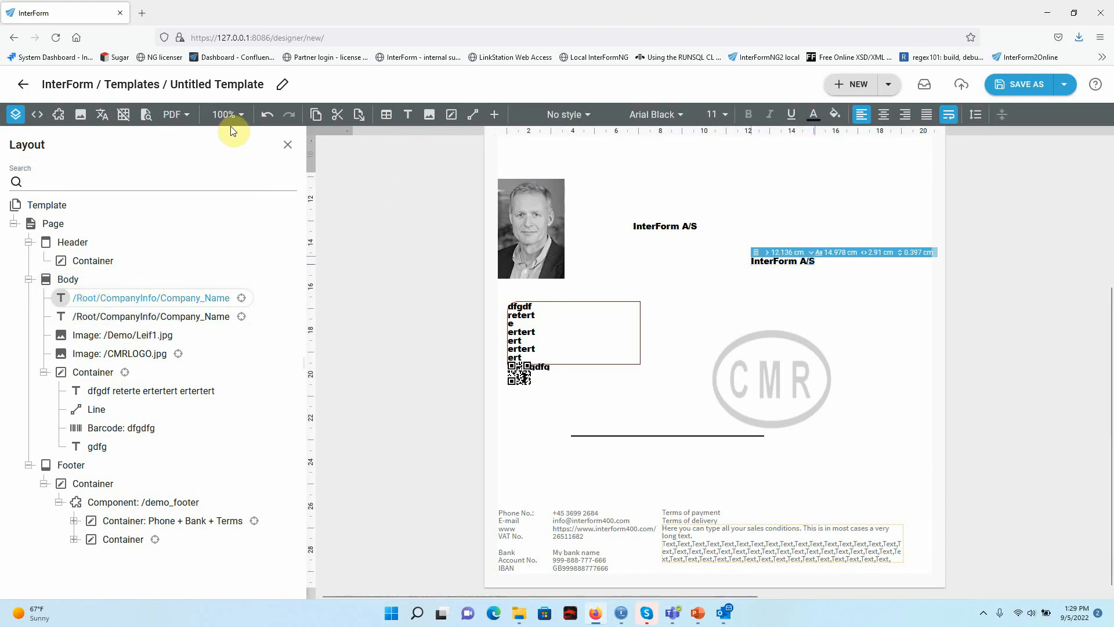
click(497, 115)
click(718, 137)
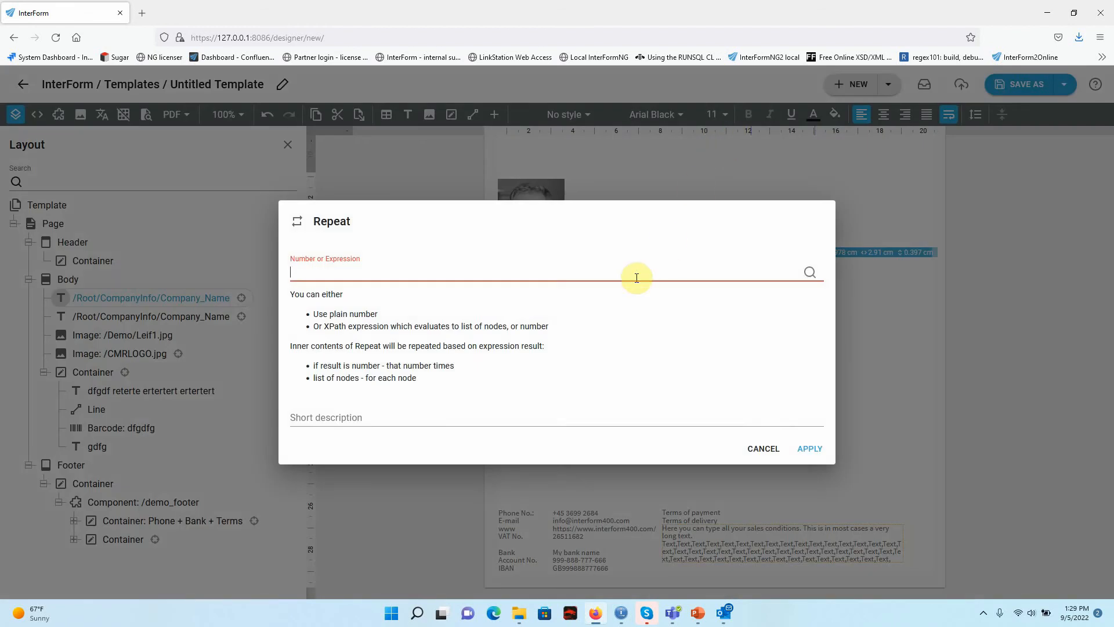
text(5)
click(813, 450)
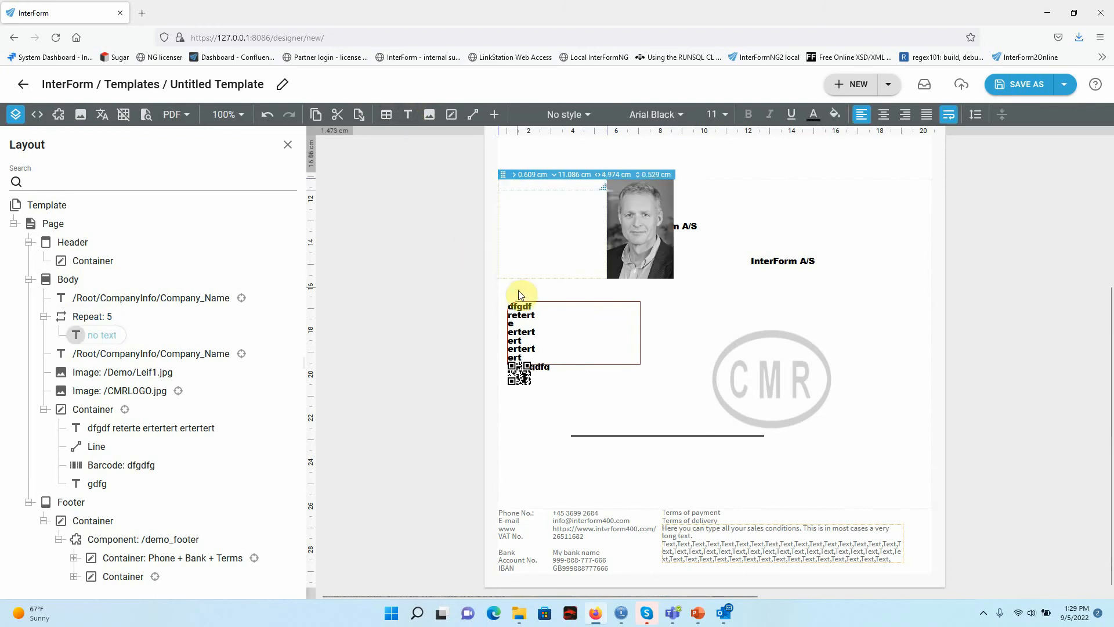
text(fgdfgdfgdfgdf)
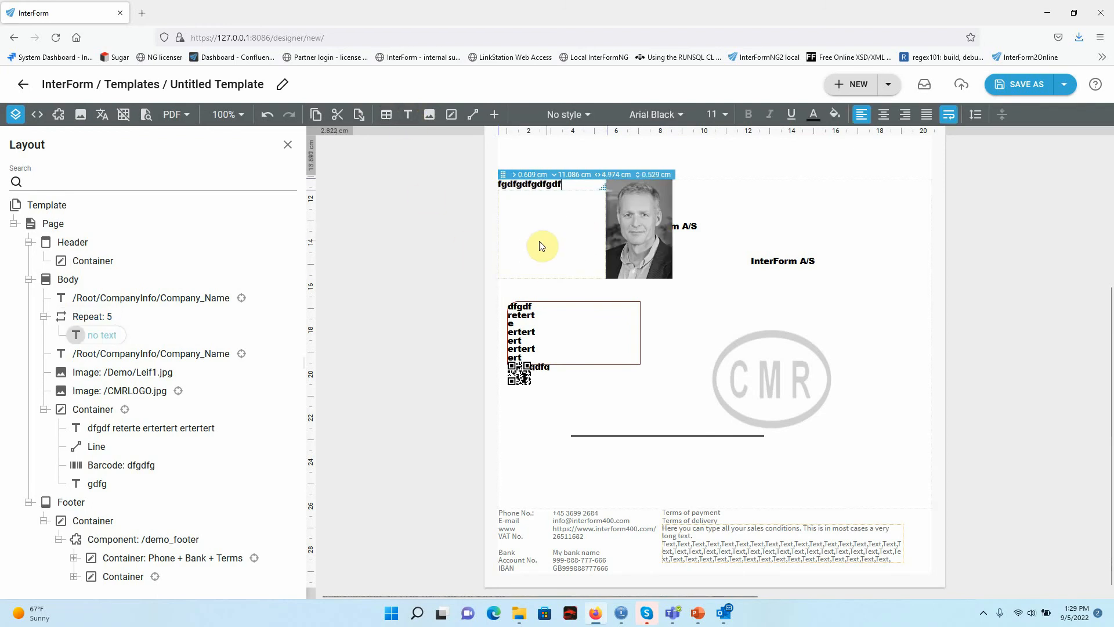
click(774, 213)
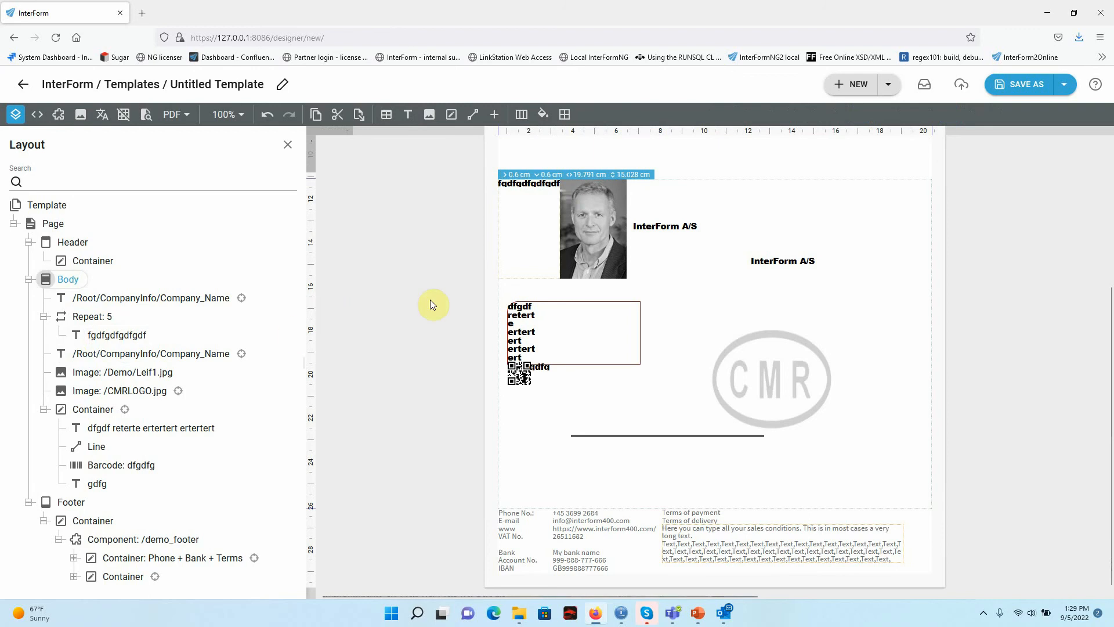
Check the repeated text in the PDF preview and view the page's paper and margin properties
click(147, 116)
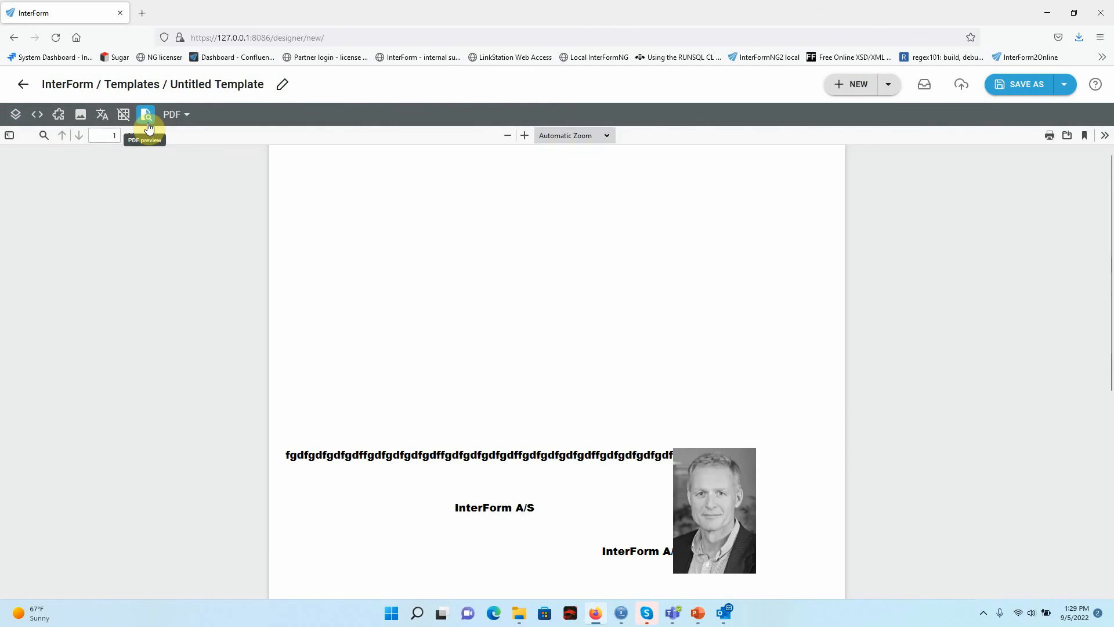
click(18, 115)
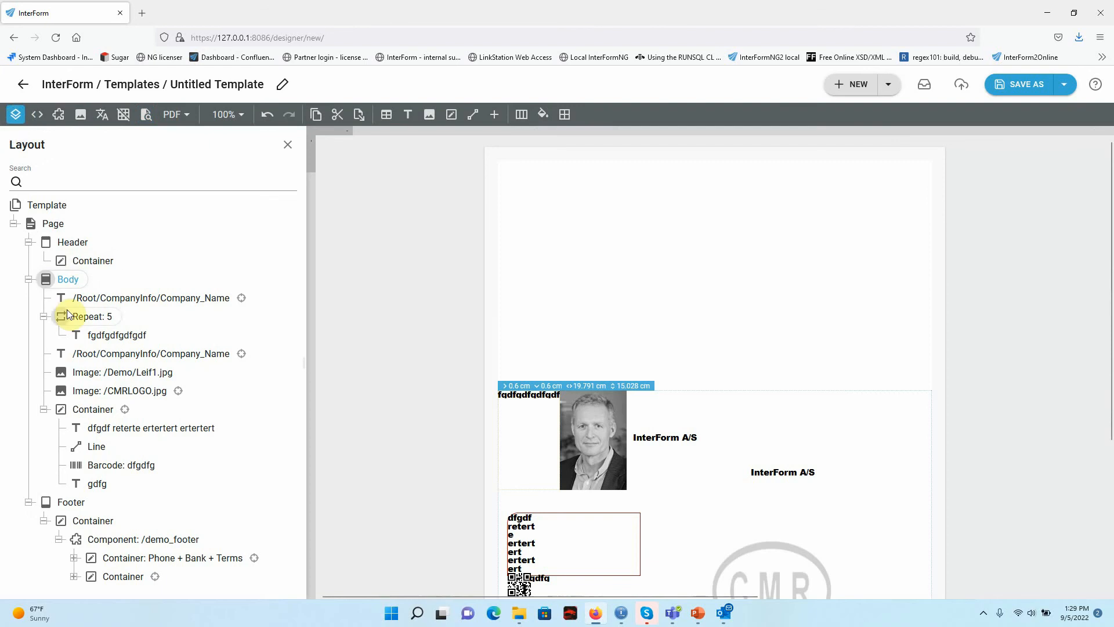
double_click(53, 224)
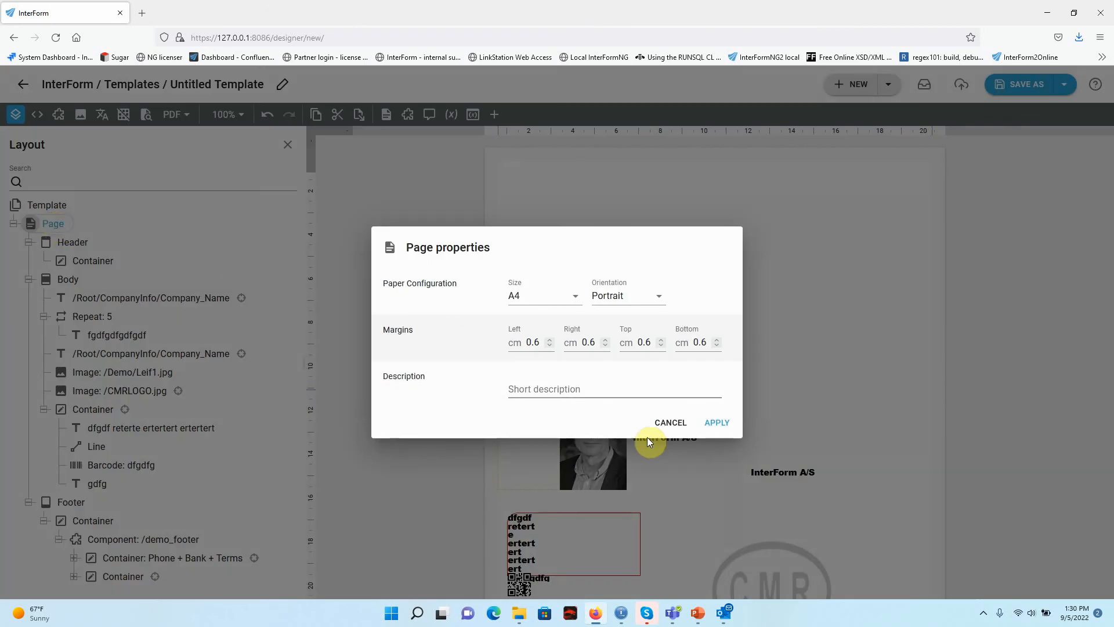
click(668, 423)
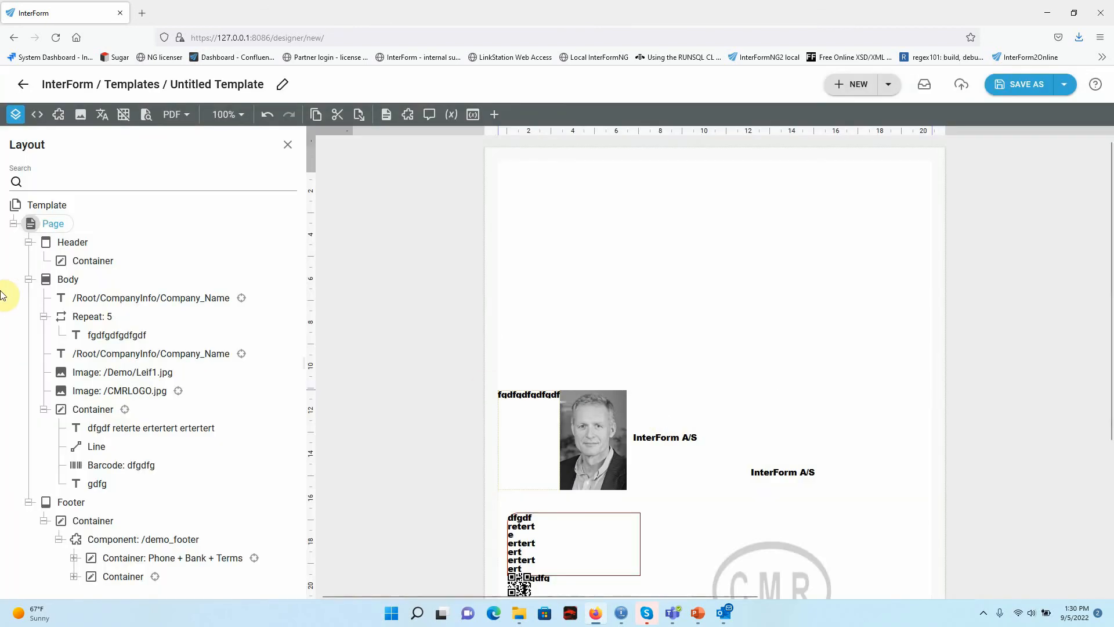
Set the layout direction of the body container to Column
click(94, 334)
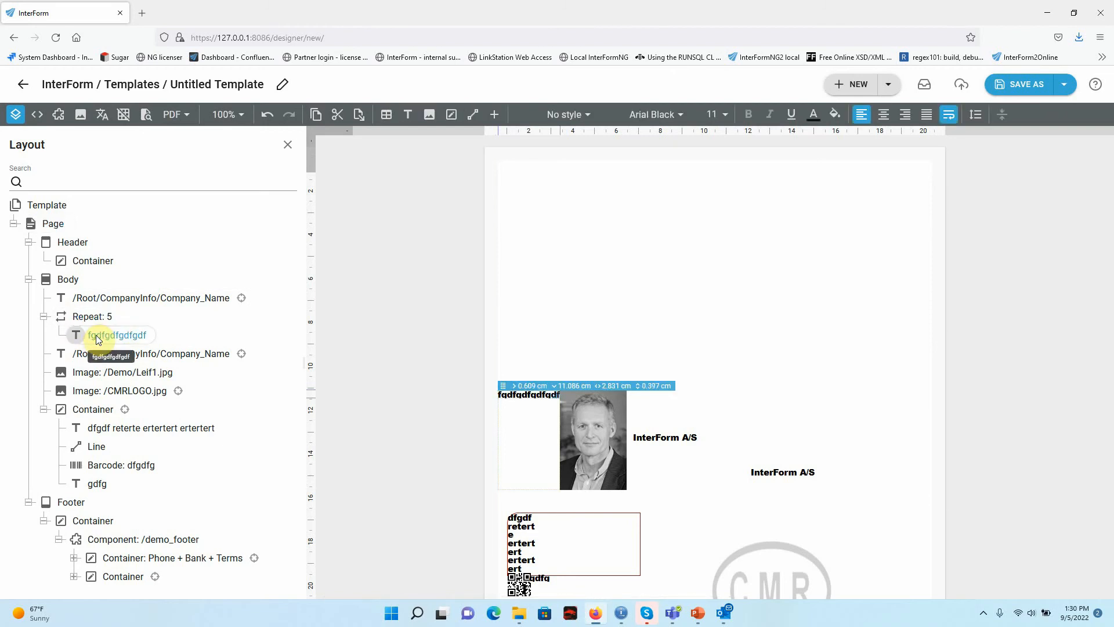
double_click(68, 280)
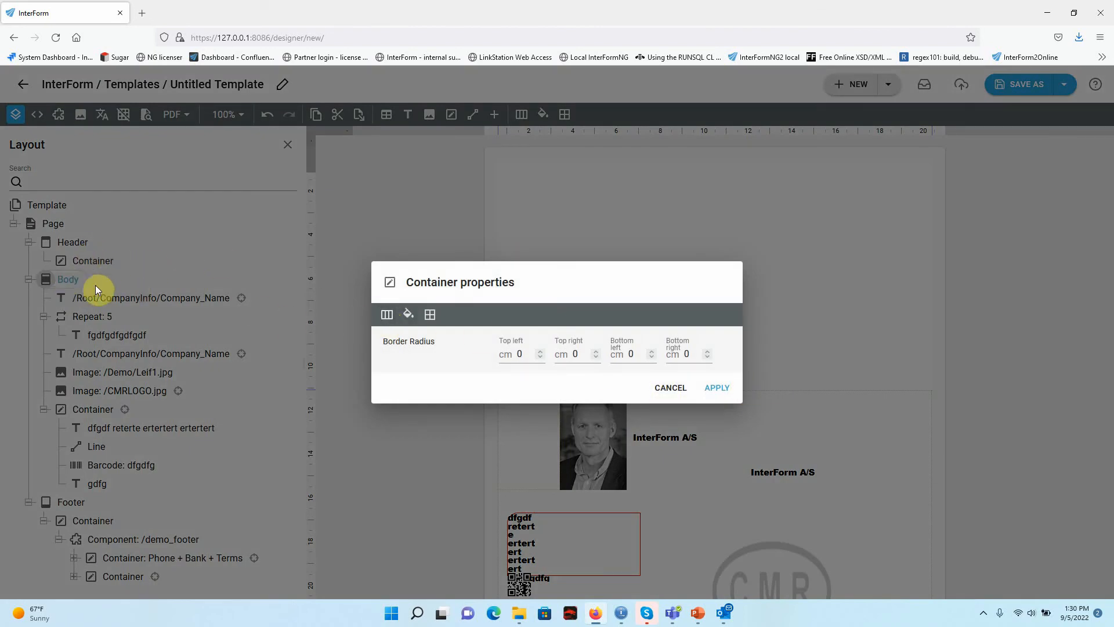
click(387, 314)
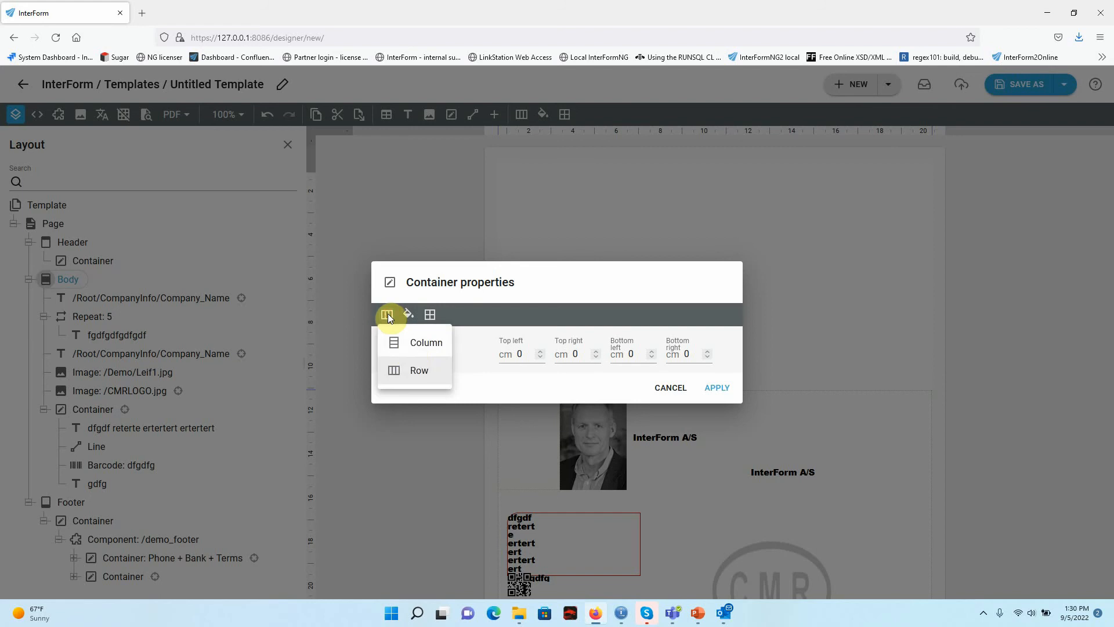
click(413, 343)
click(713, 409)
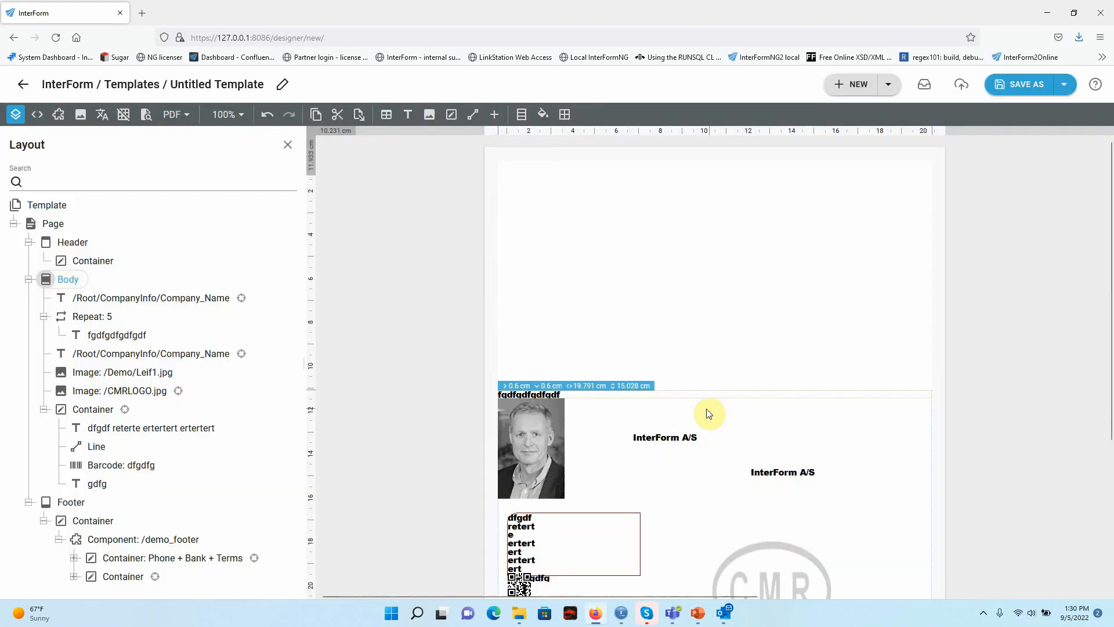
Preview the PDF to examine how the repeated text is arranged in the body, and return to the layout view
click(103, 336)
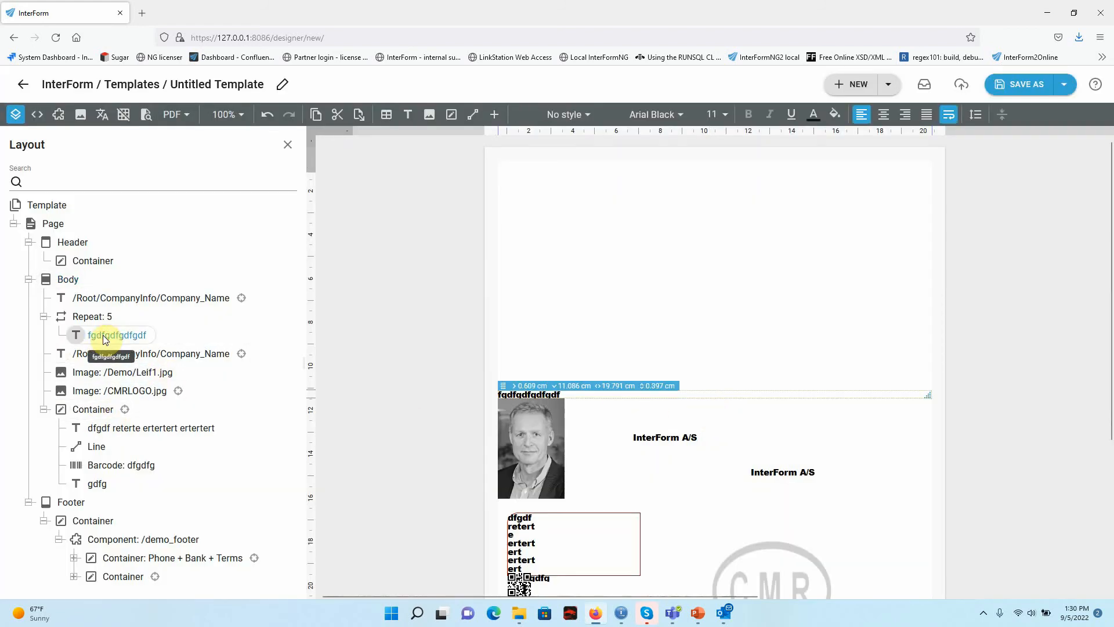
click(146, 114)
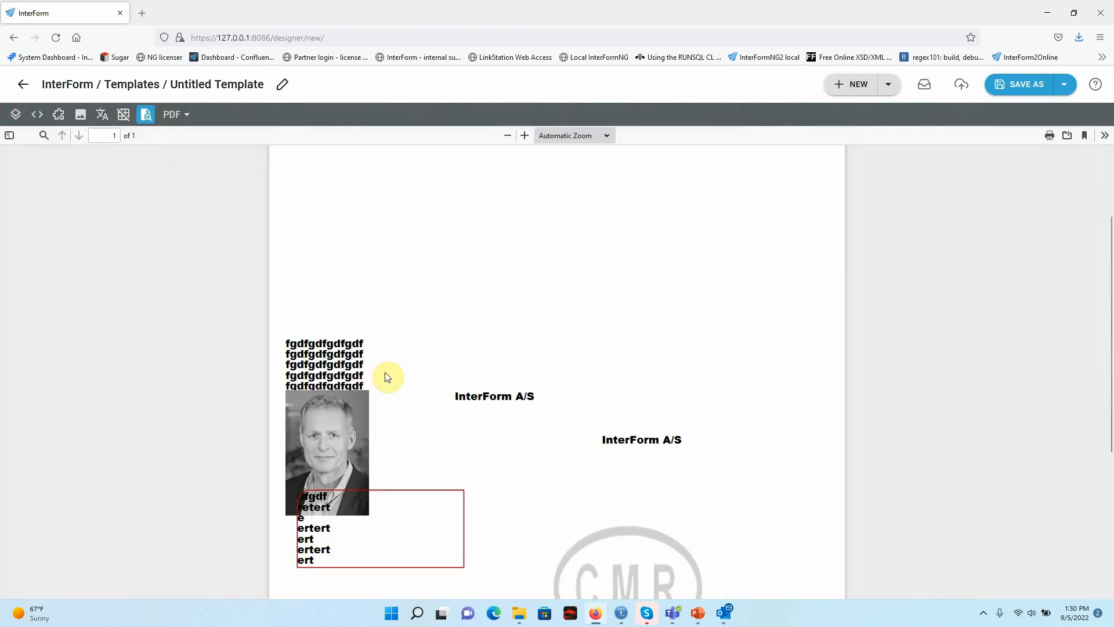
click(14, 114)
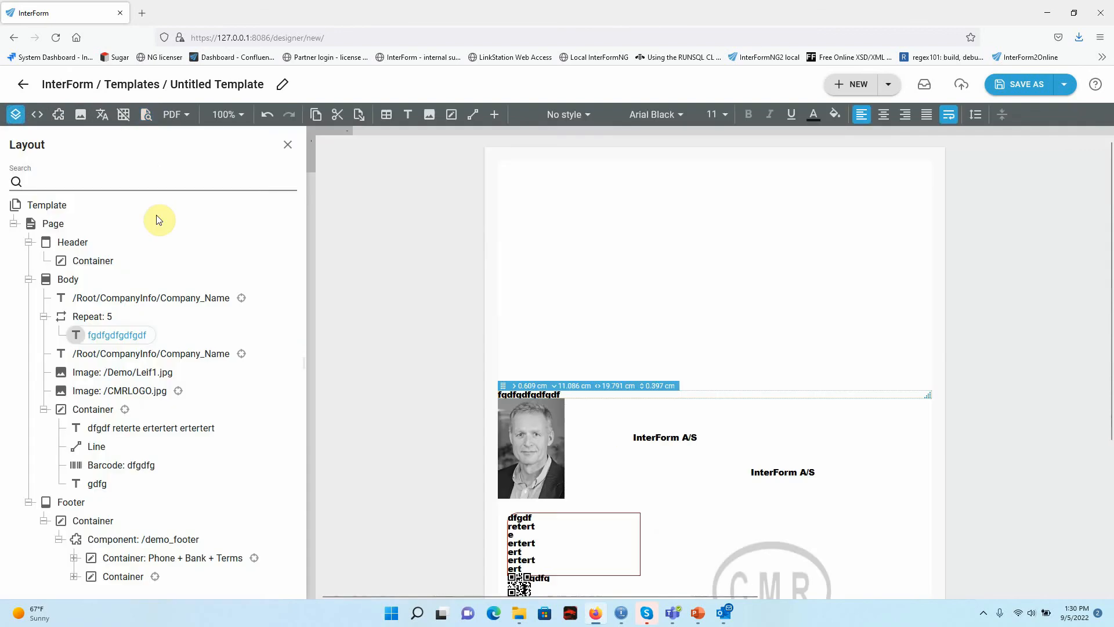
Add a second Repeat after the body's first Company_Name text, using the XML node /Root/Document/DetailLine as its expression
click(96, 300)
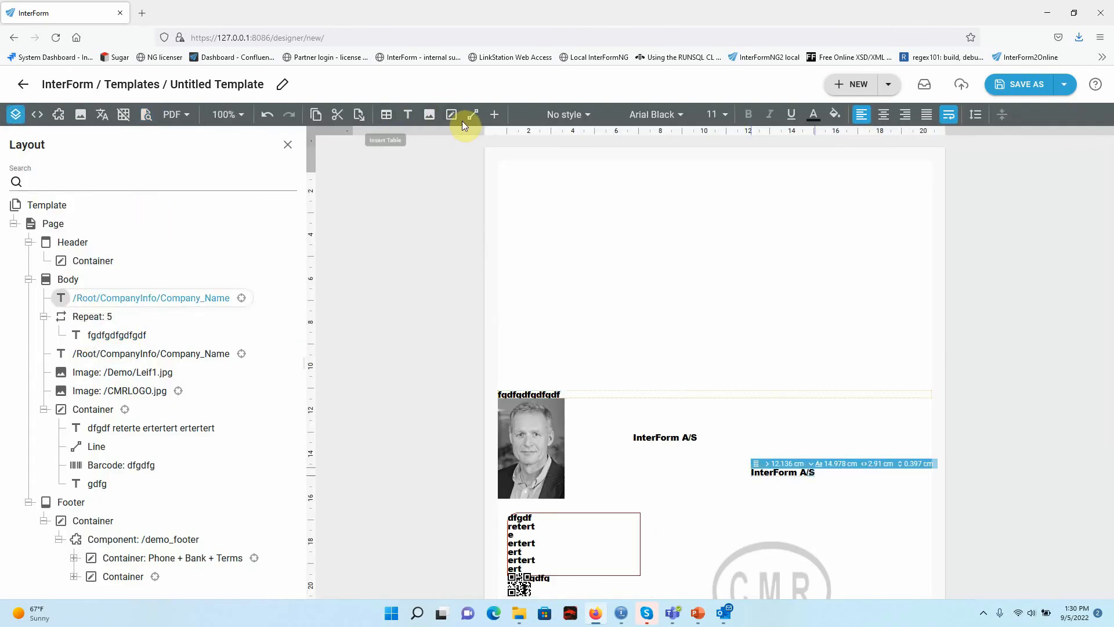
click(498, 119)
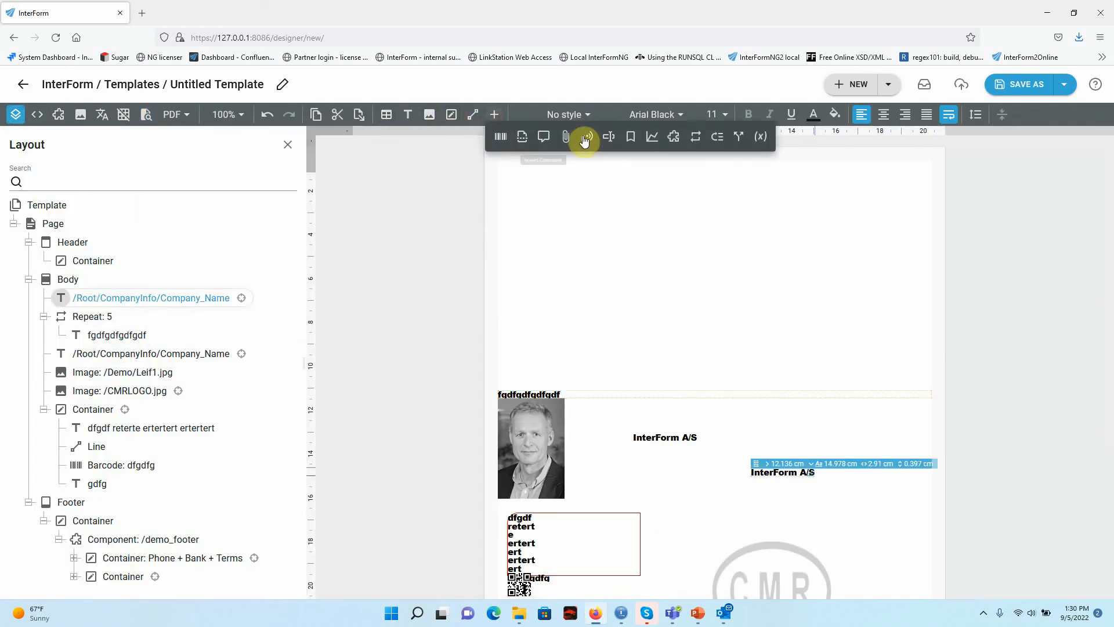
click(695, 134)
click(805, 273)
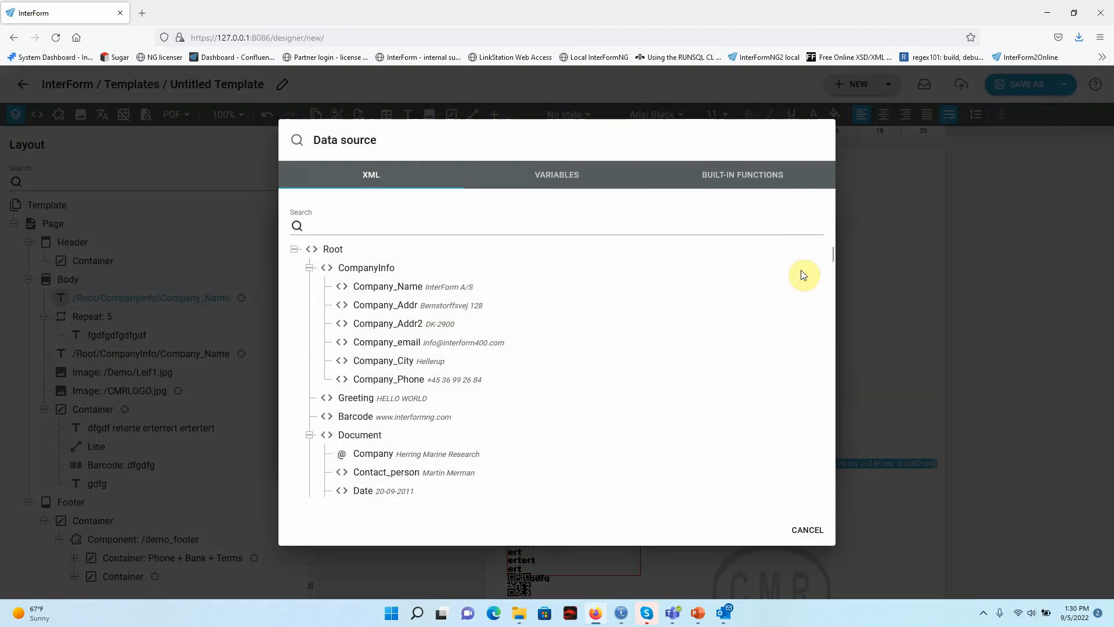
scroll(455, 308, down, 3)
click(447, 225)
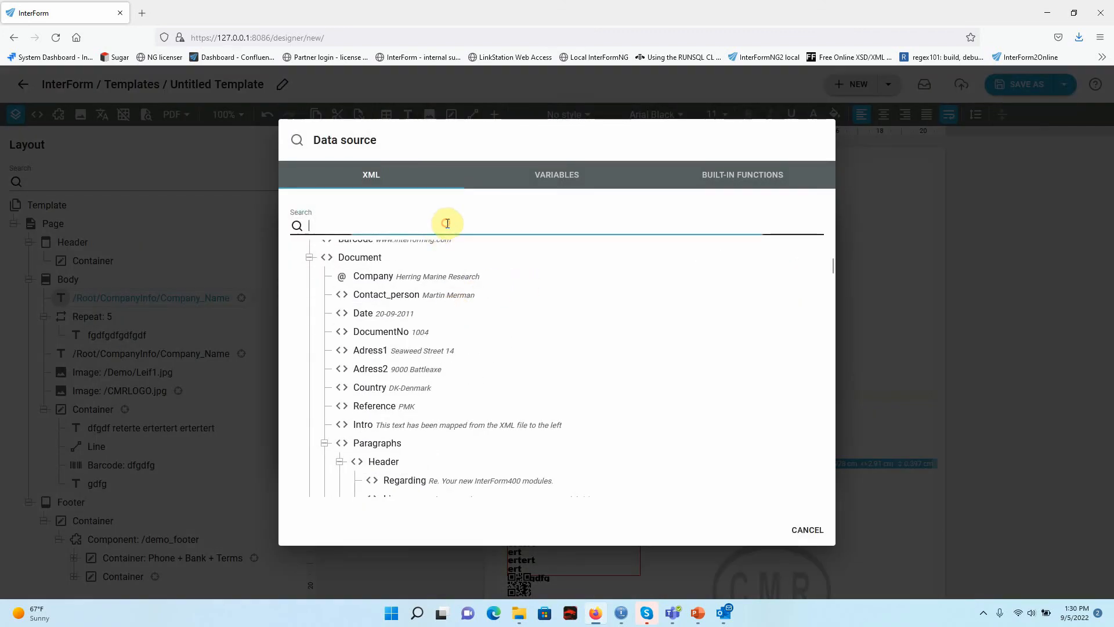
text(det)
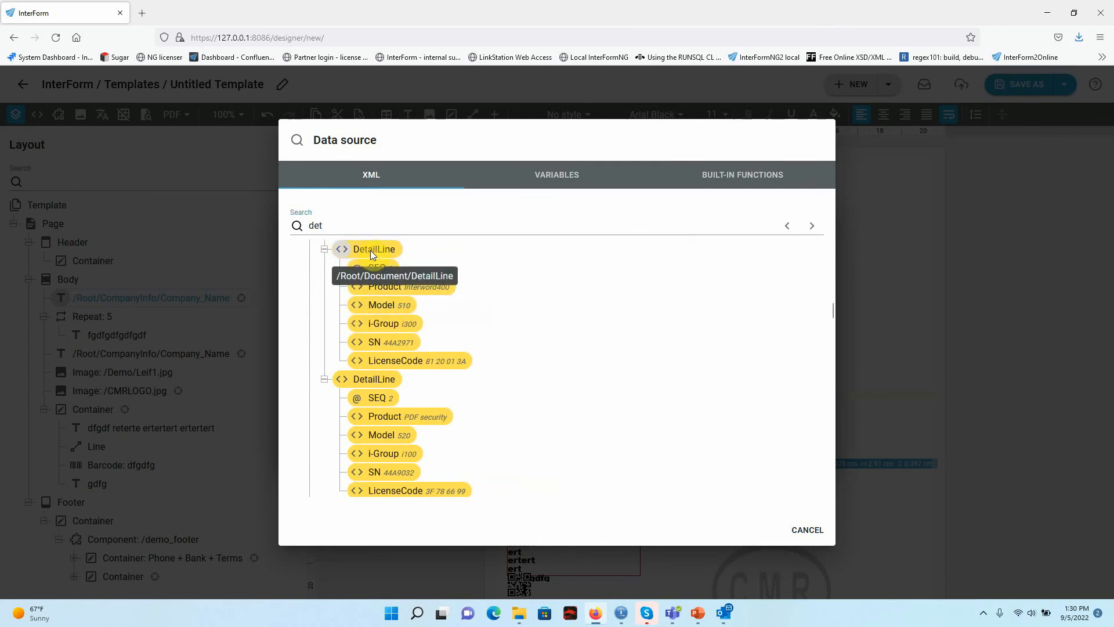
scroll(379, 299, up, 1)
click(378, 304)
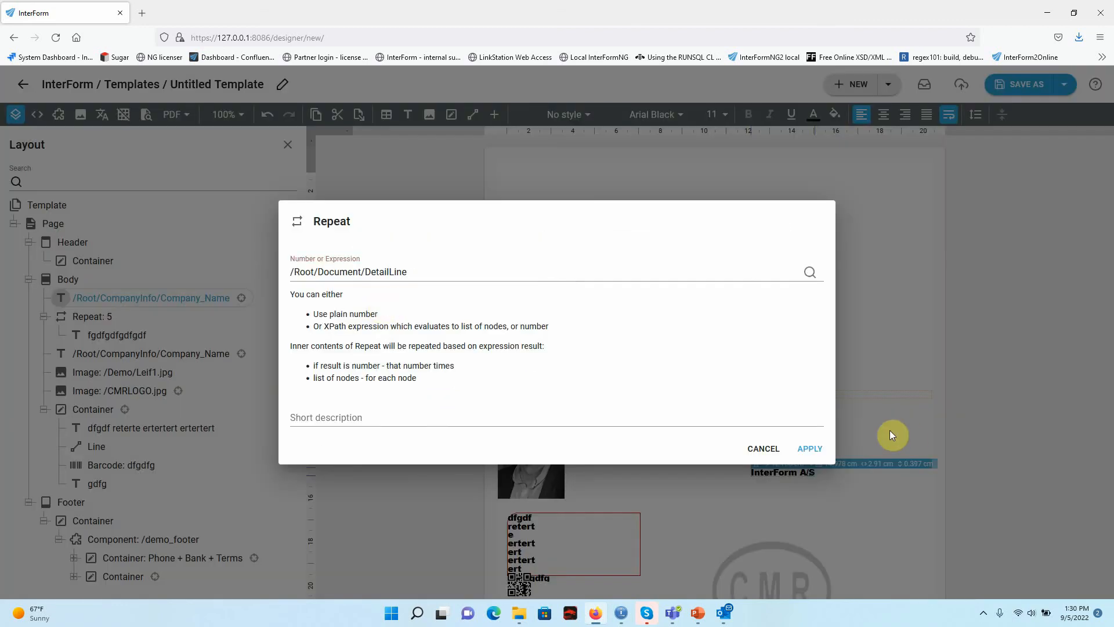
click(809, 448)
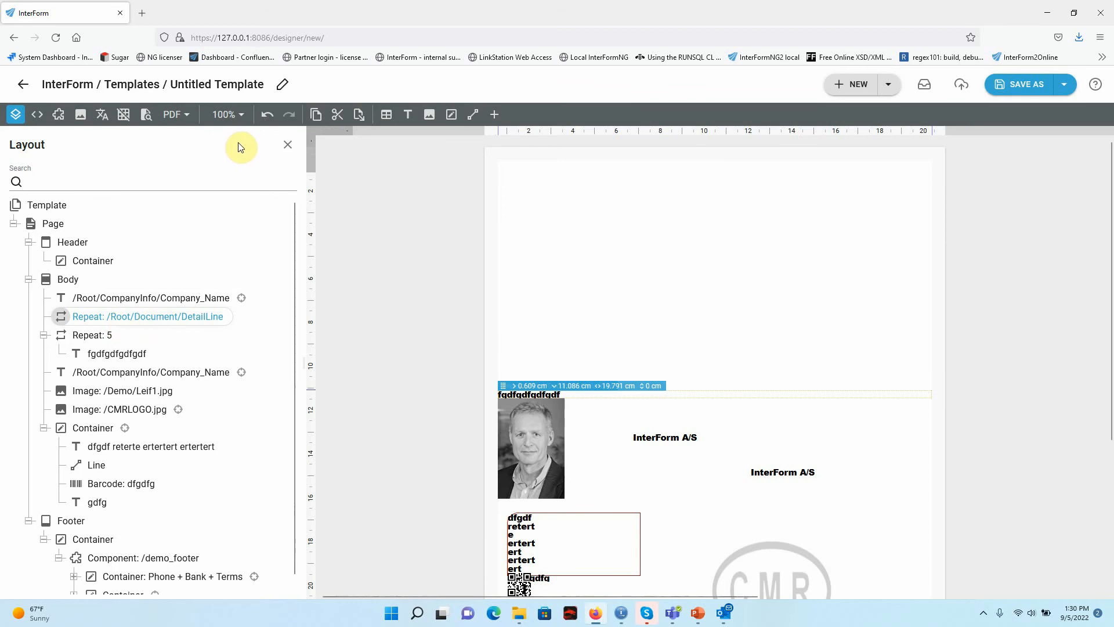
click(291, 181)
Insert a table with one row and six columns inside the DetailLine Repeat and apply all borders to it
click(387, 119)
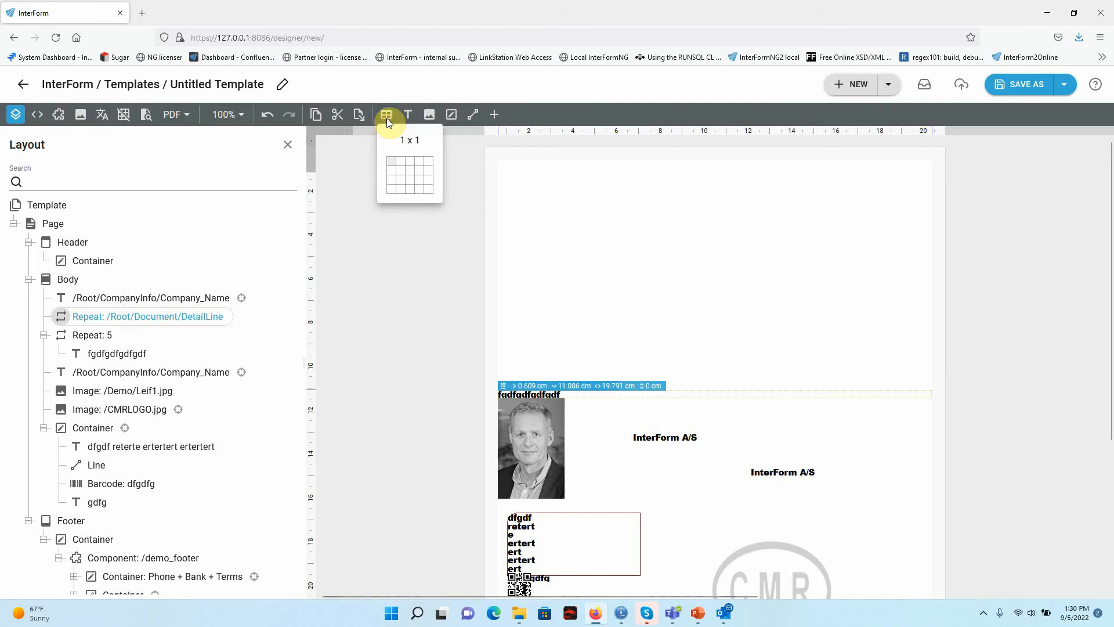
click(435, 167)
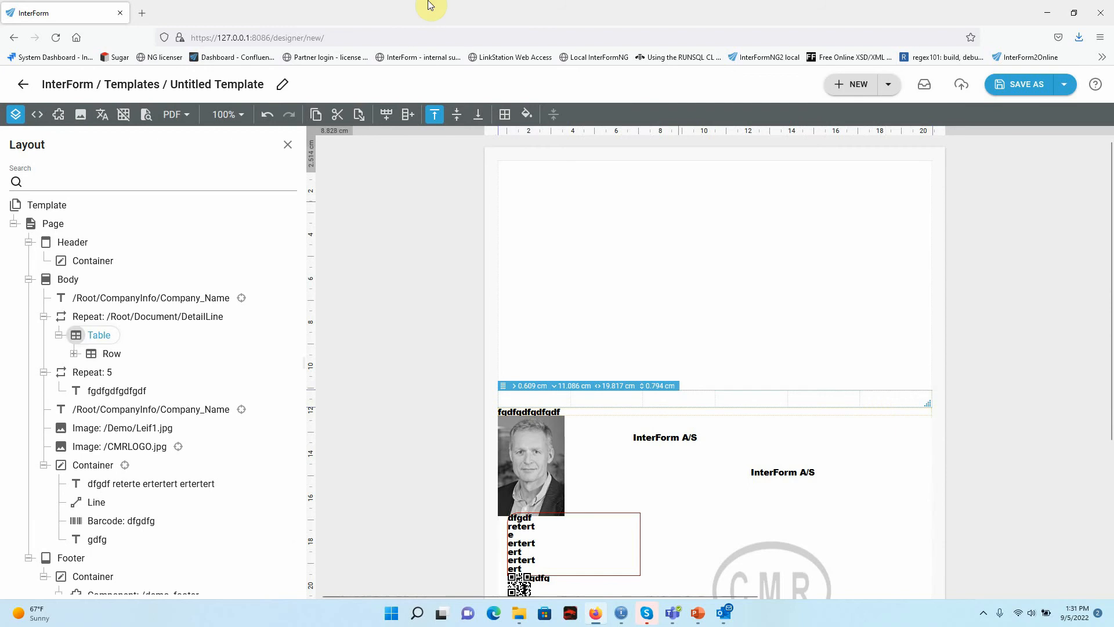
click(506, 114)
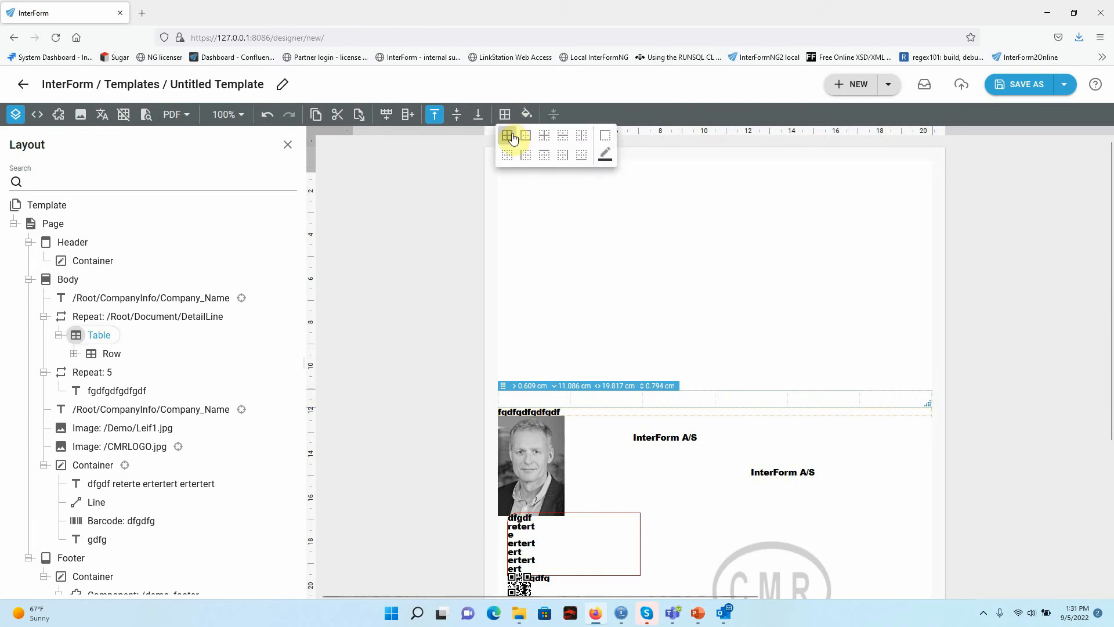
click(508, 138)
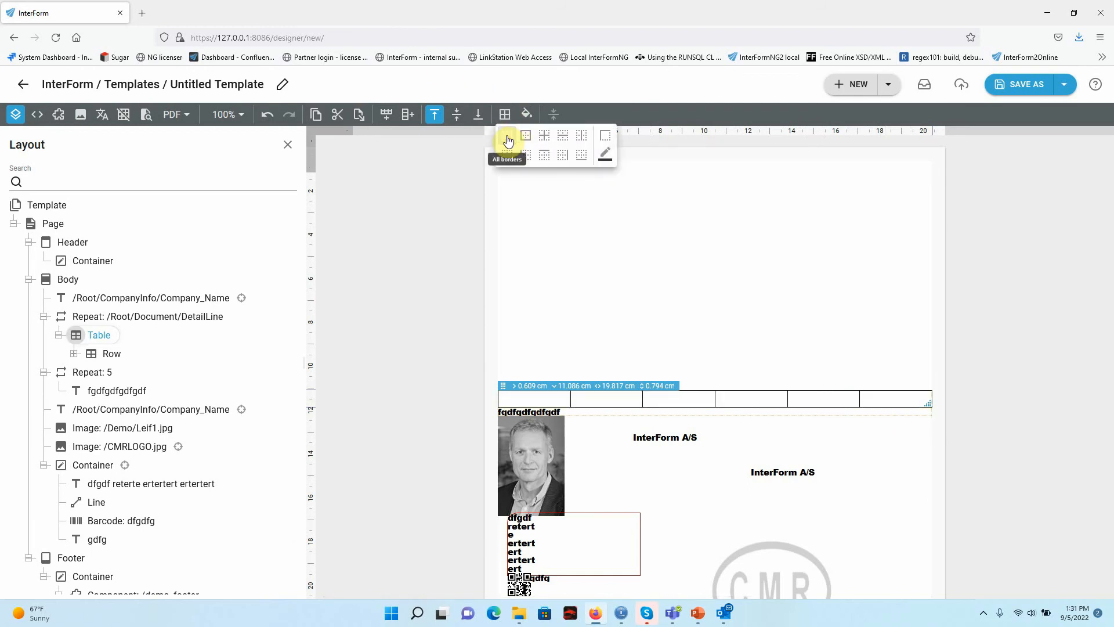
Search the sample data for DetailLine and place its SEQ and Product fields in the table's first and second cells
click(108, 356)
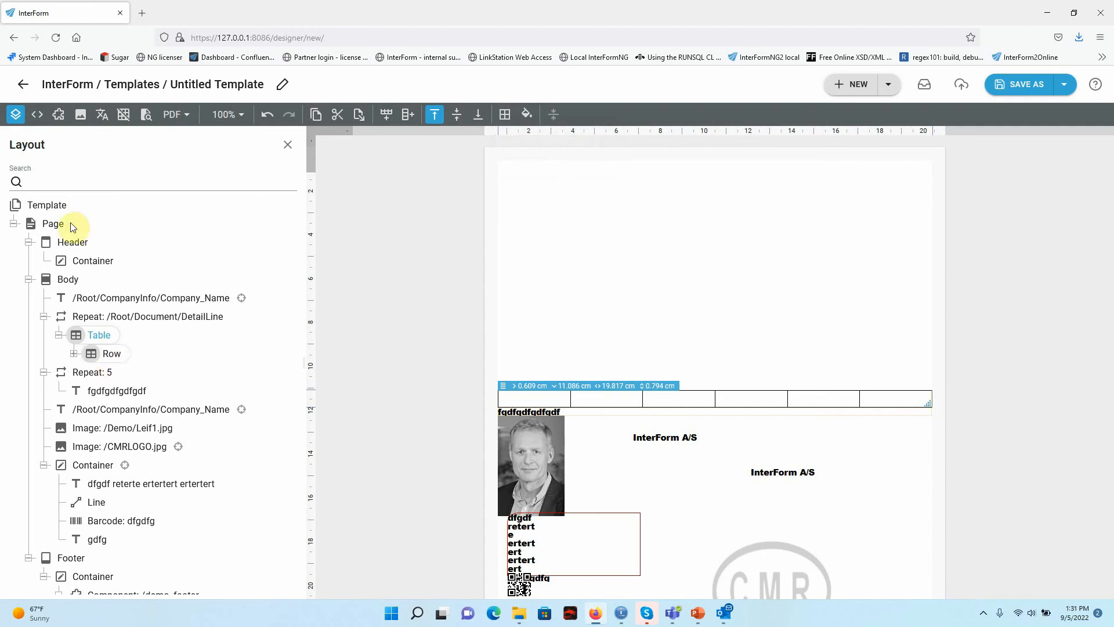
click(40, 119)
click(99, 205)
text(d)
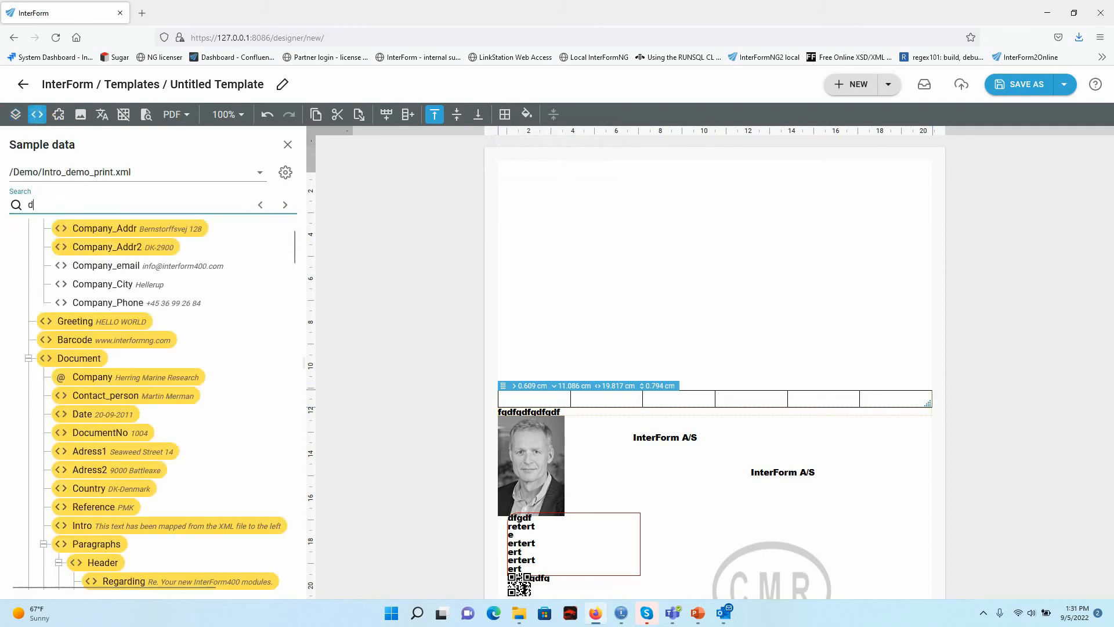
text(eta)
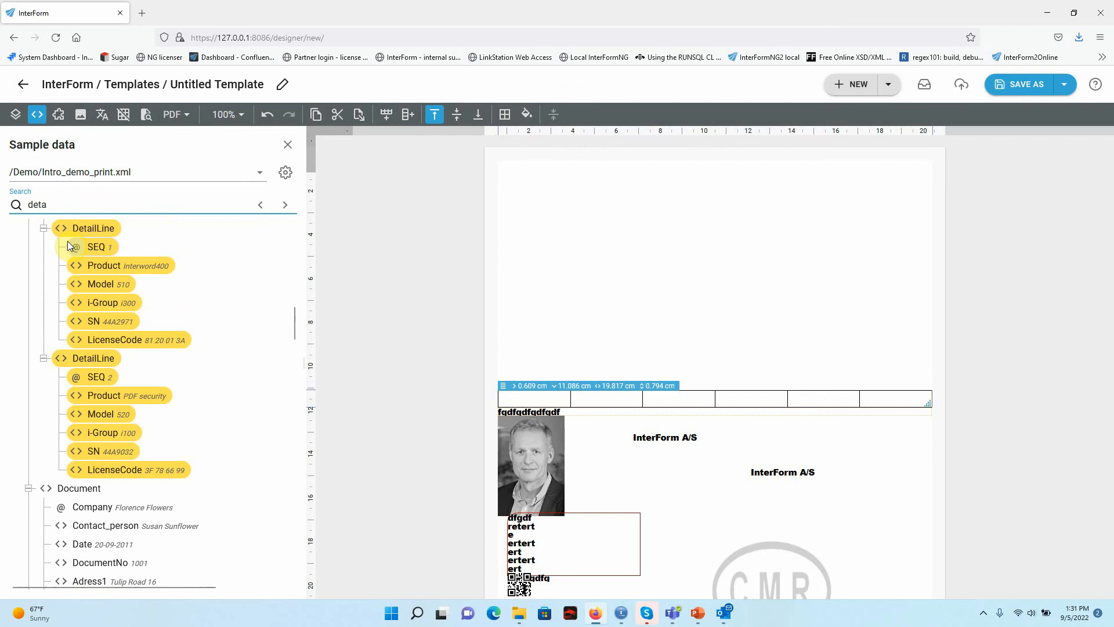
drag(86, 245, 526, 396)
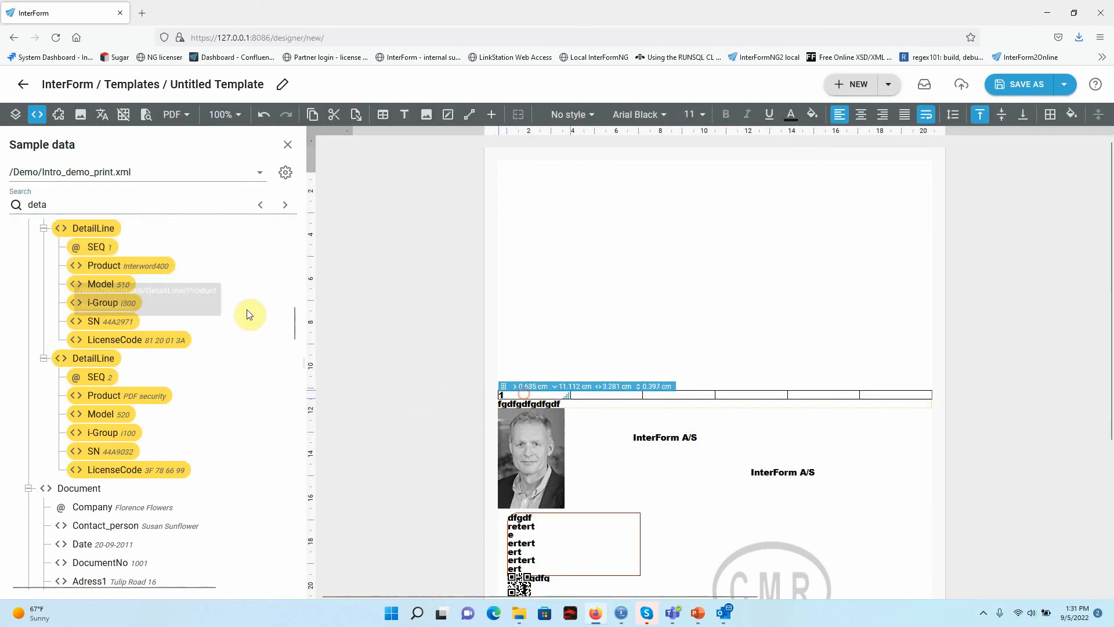
drag(96, 267, 608, 399)
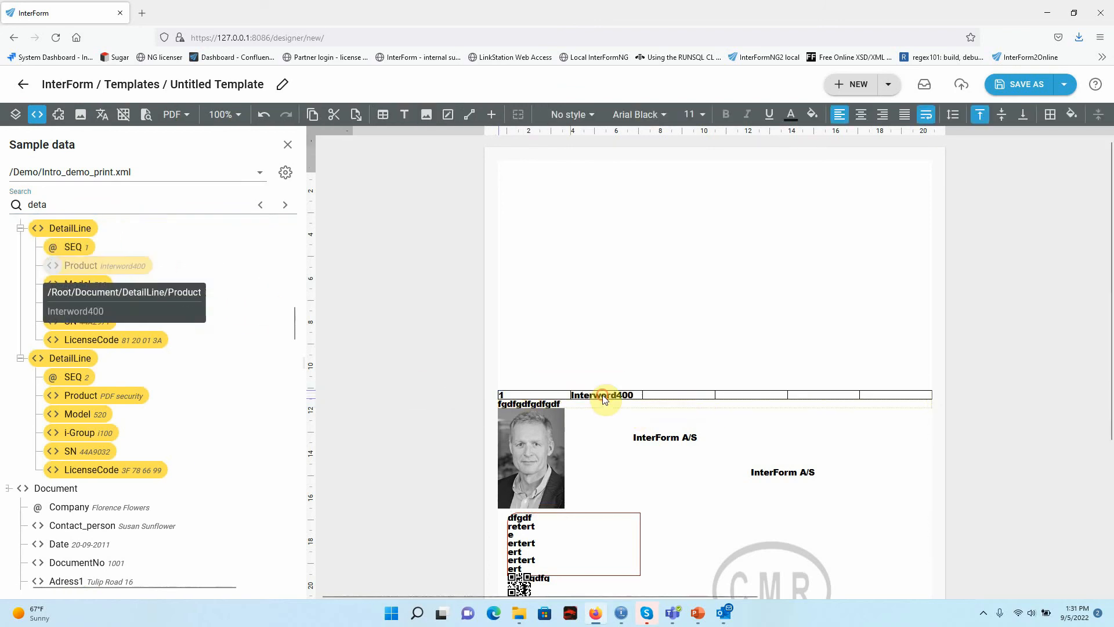
drag(50, 283, 661, 390)
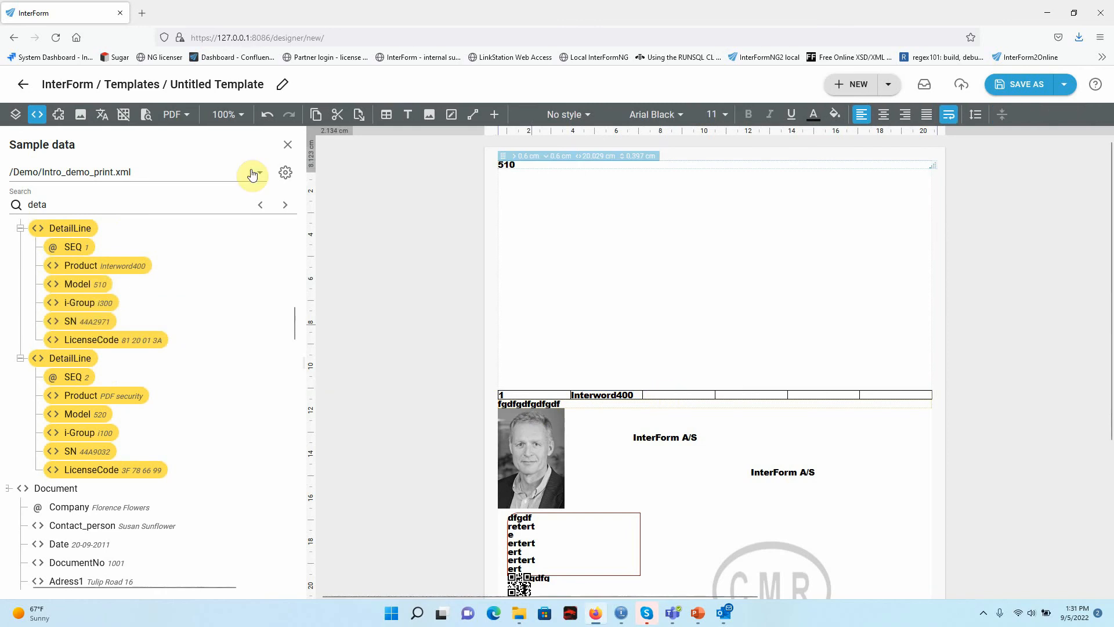
drag(505, 162, 608, 272)
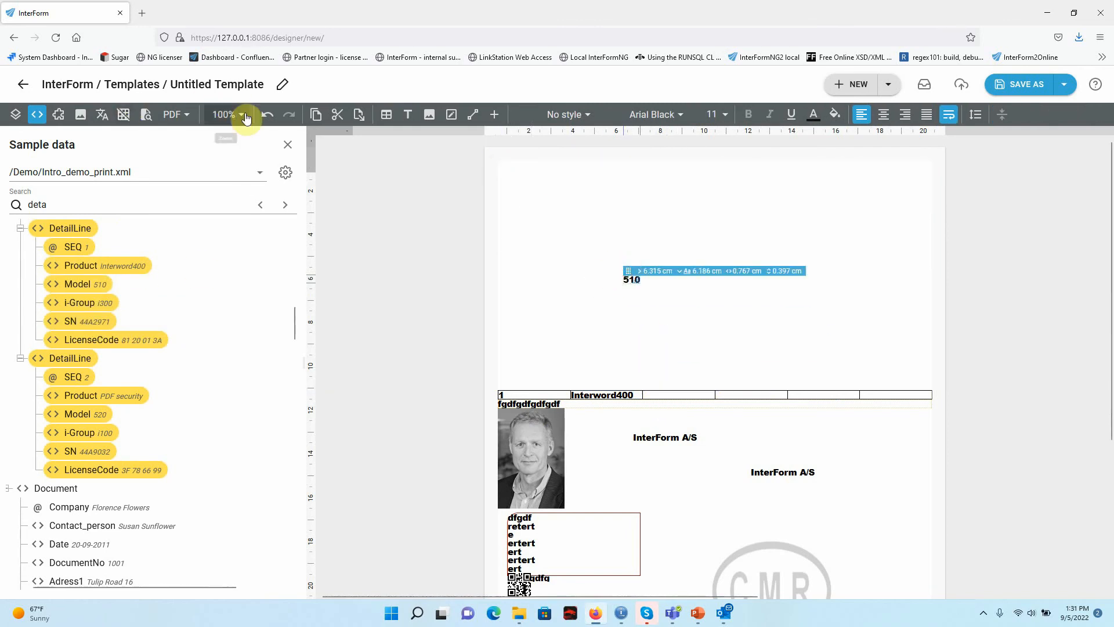
click(267, 114)
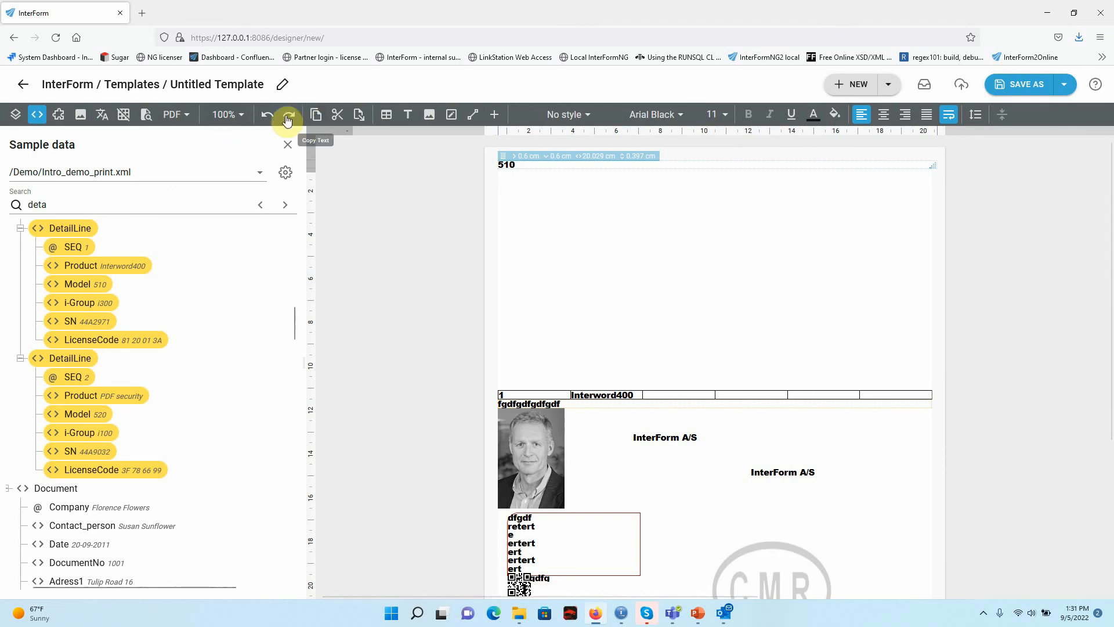
click(266, 114)
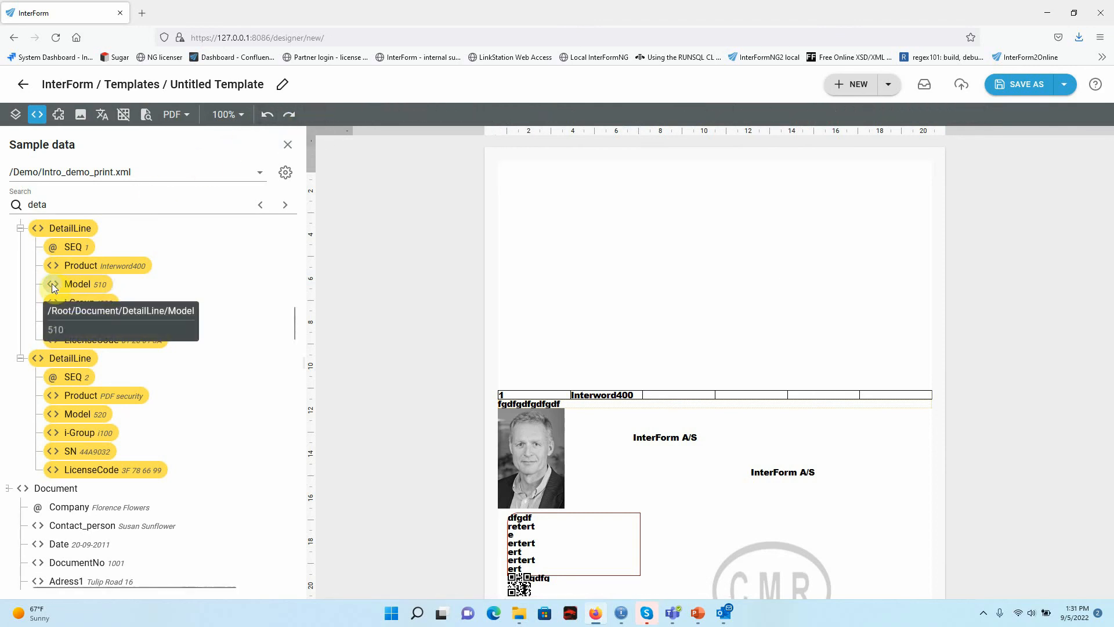
Place the DetailLine Model field in the table's third cell and display the template's layout tree
drag(51, 284, 653, 394)
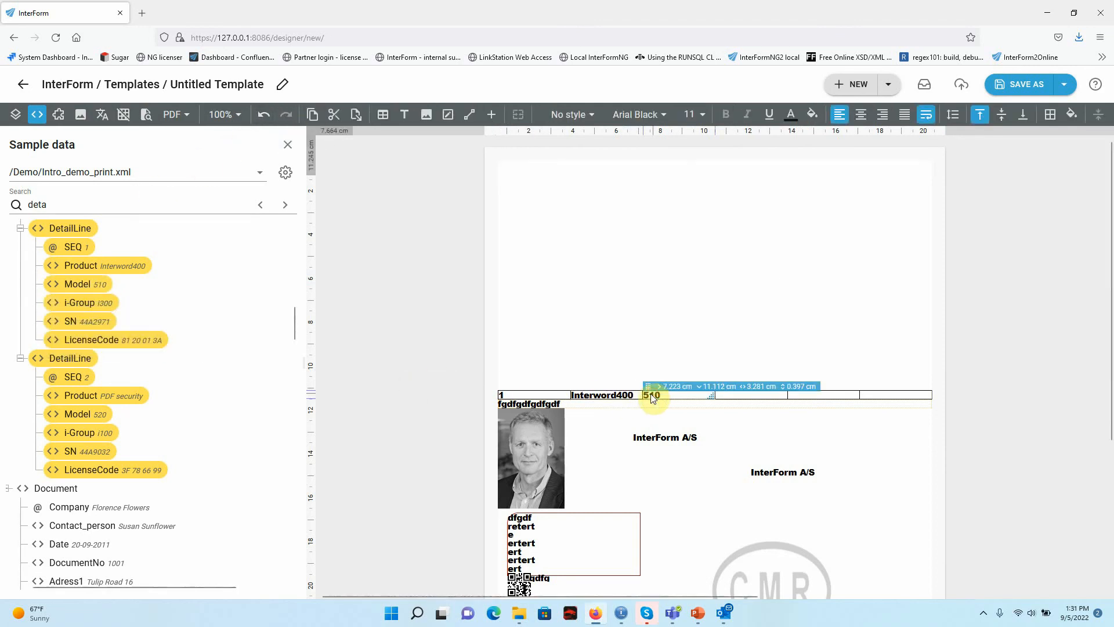
click(16, 114)
scroll(116, 389, down, 1)
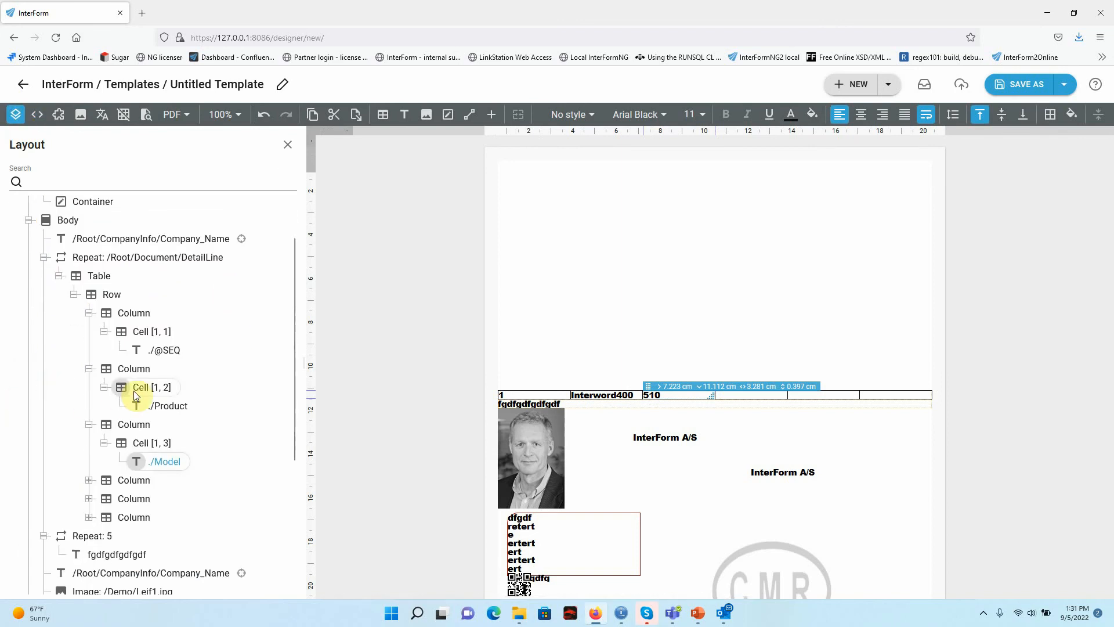
Examine the table's nested row, columns and cells, and the expression in the text properties of the SEQ field
click(60, 277)
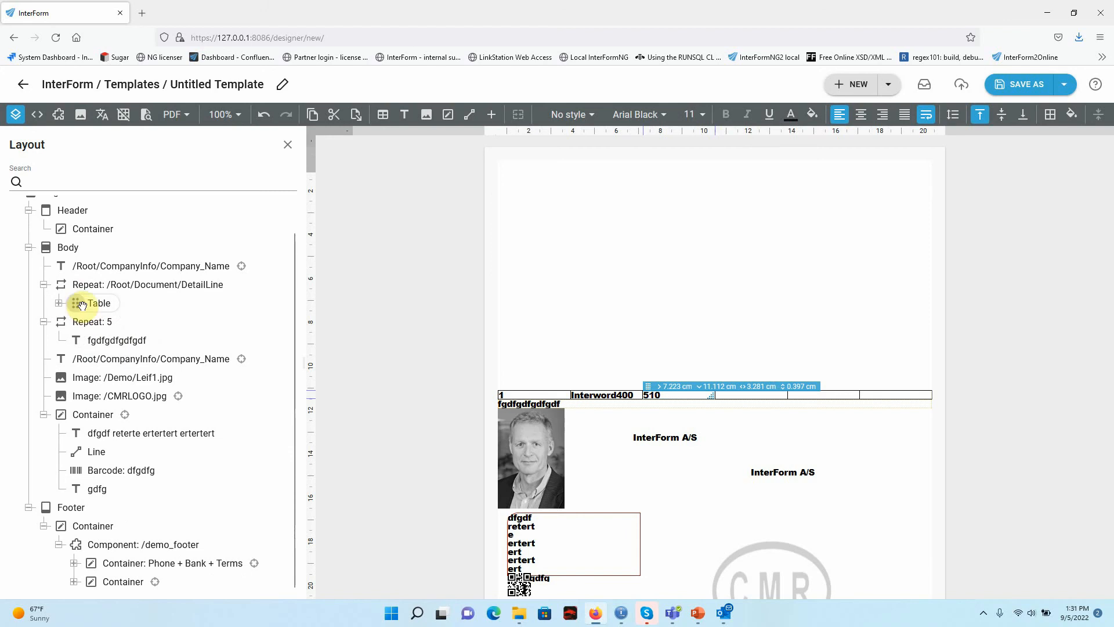
click(81, 305)
click(59, 303)
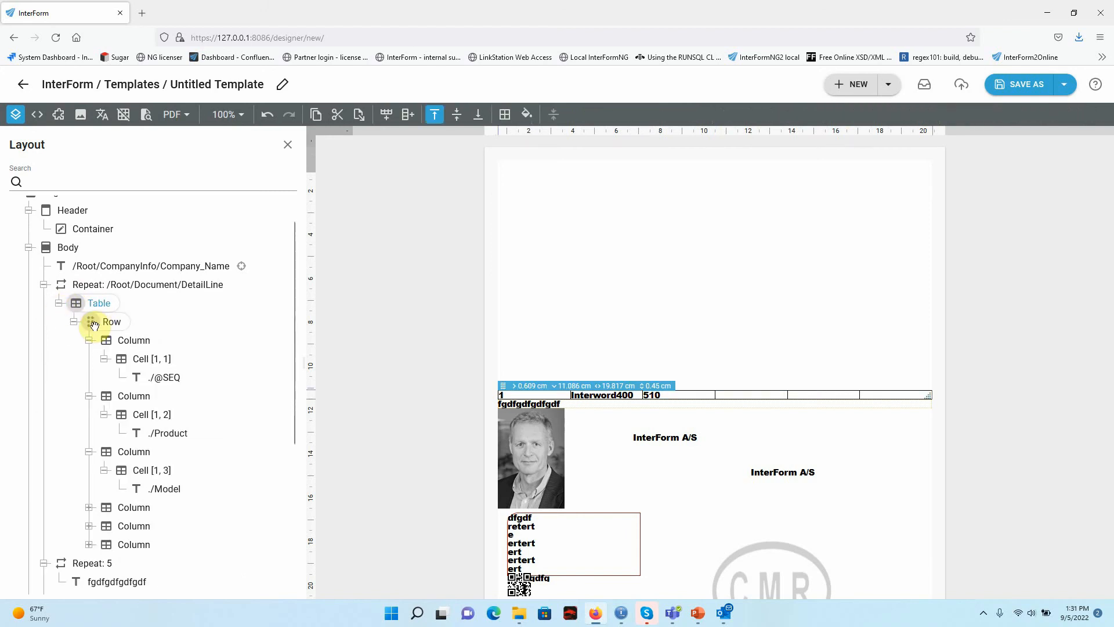
click(74, 322)
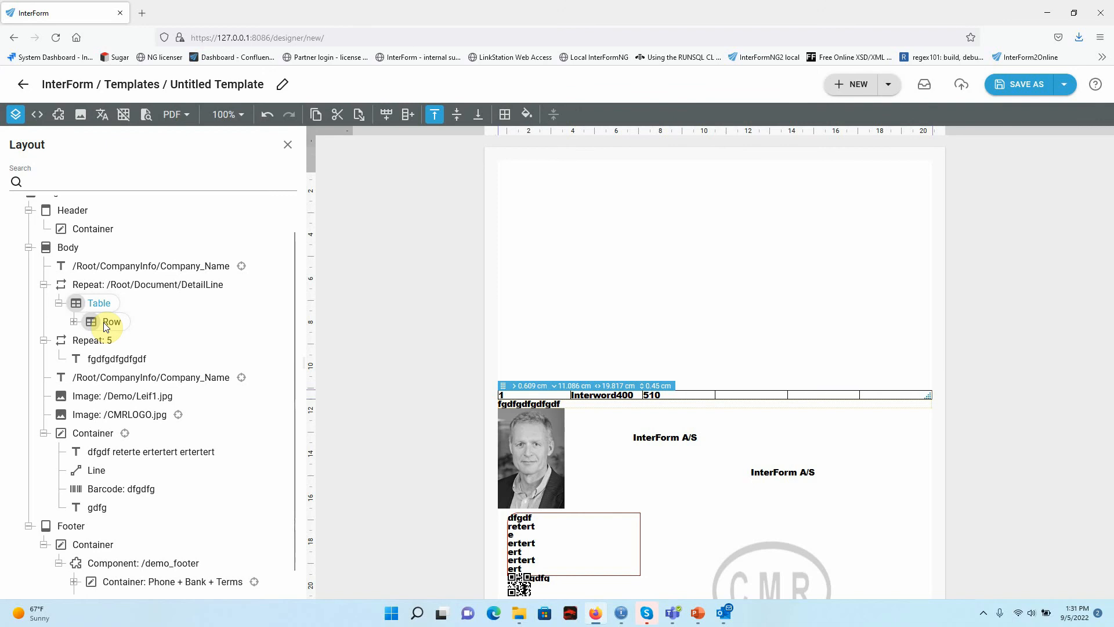
click(74, 322)
click(158, 379)
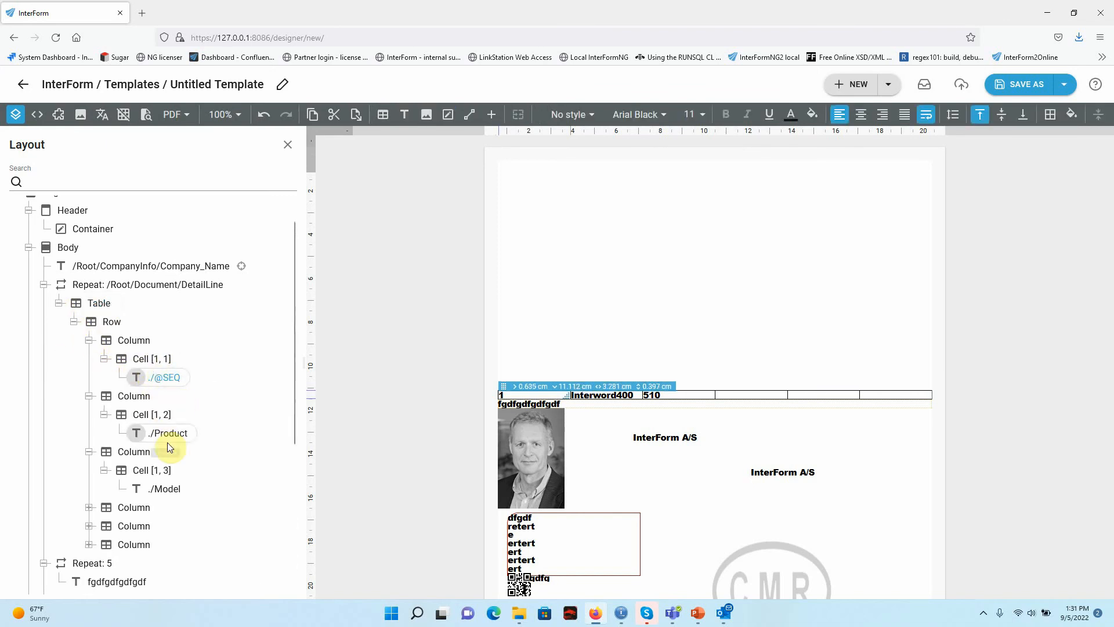
double_click(163, 378)
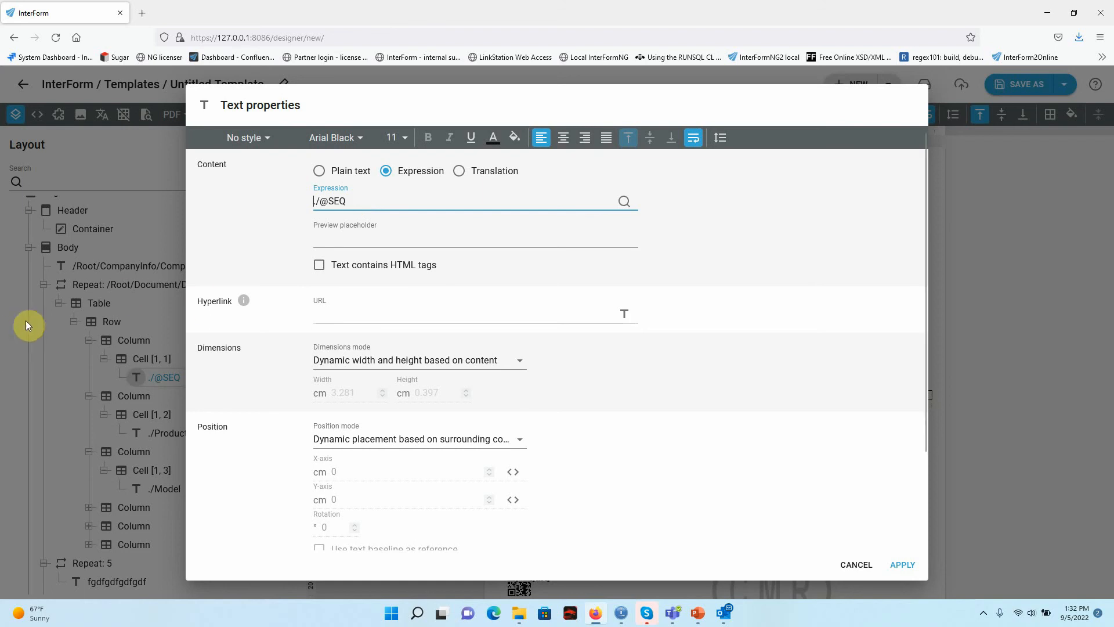
drag(398, 88, 589, 95)
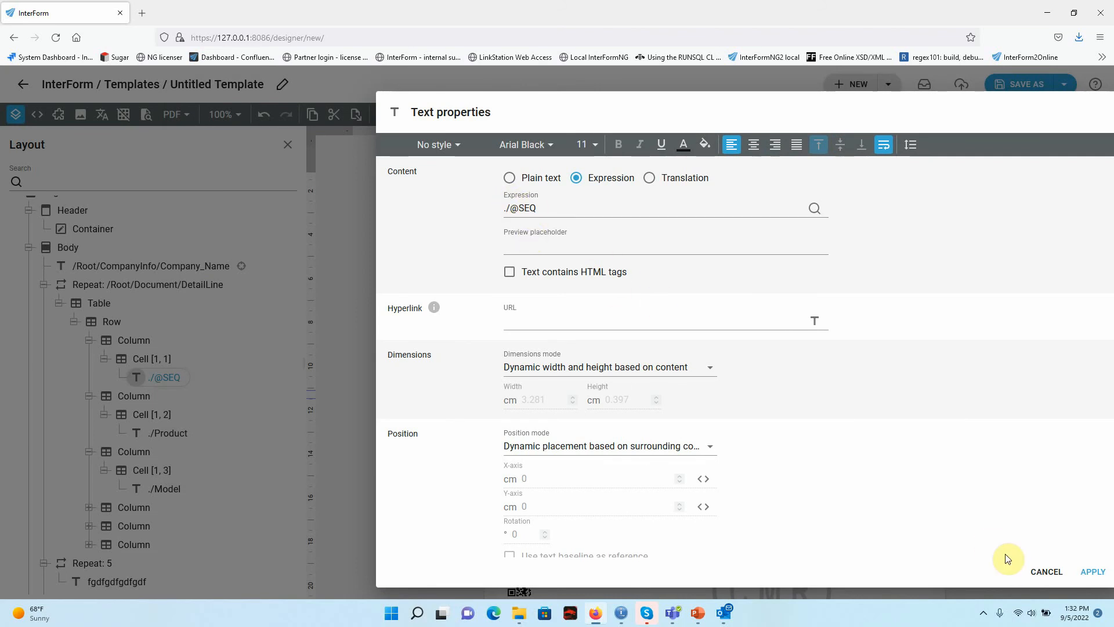
click(1046, 570)
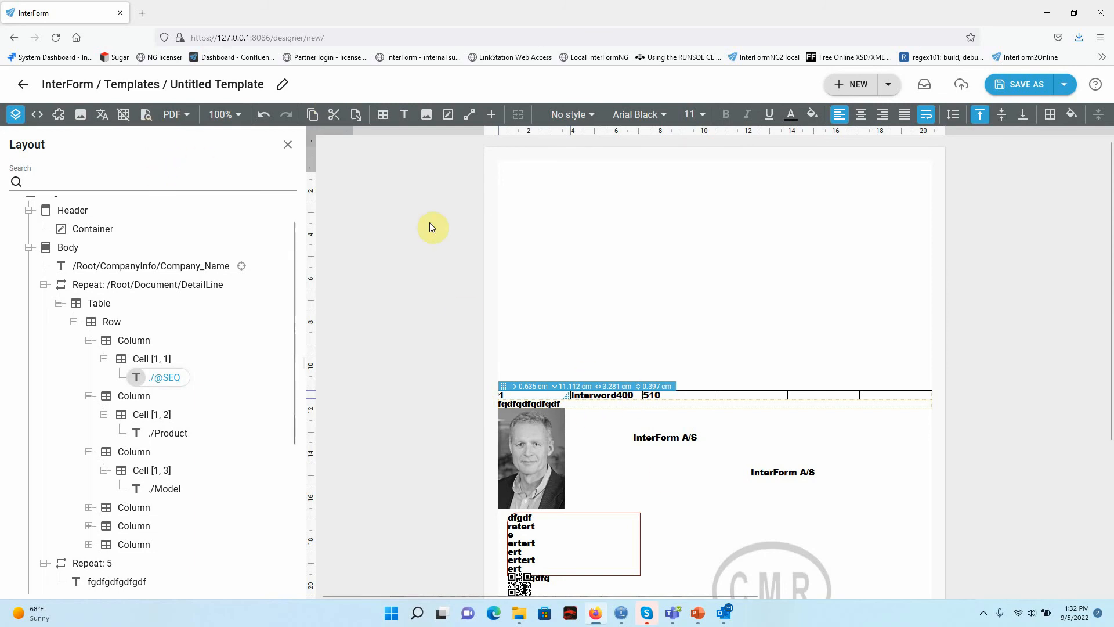
Preview the PDF to examine the table rows repeated per DetailLine, and return to the layout view
click(146, 115)
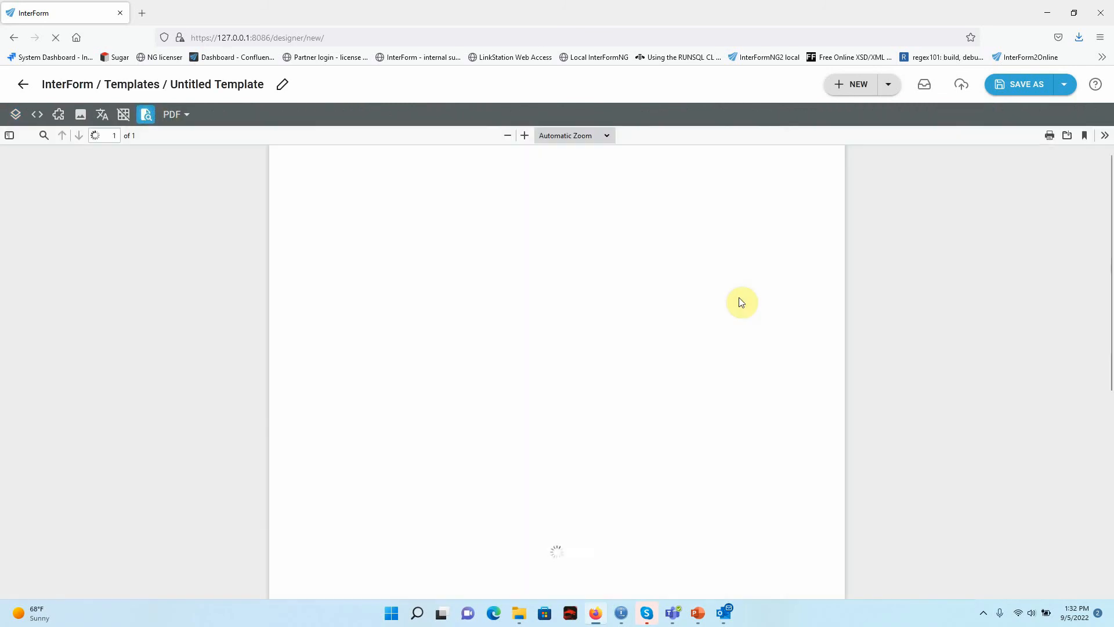
scroll(704, 380, down, 3)
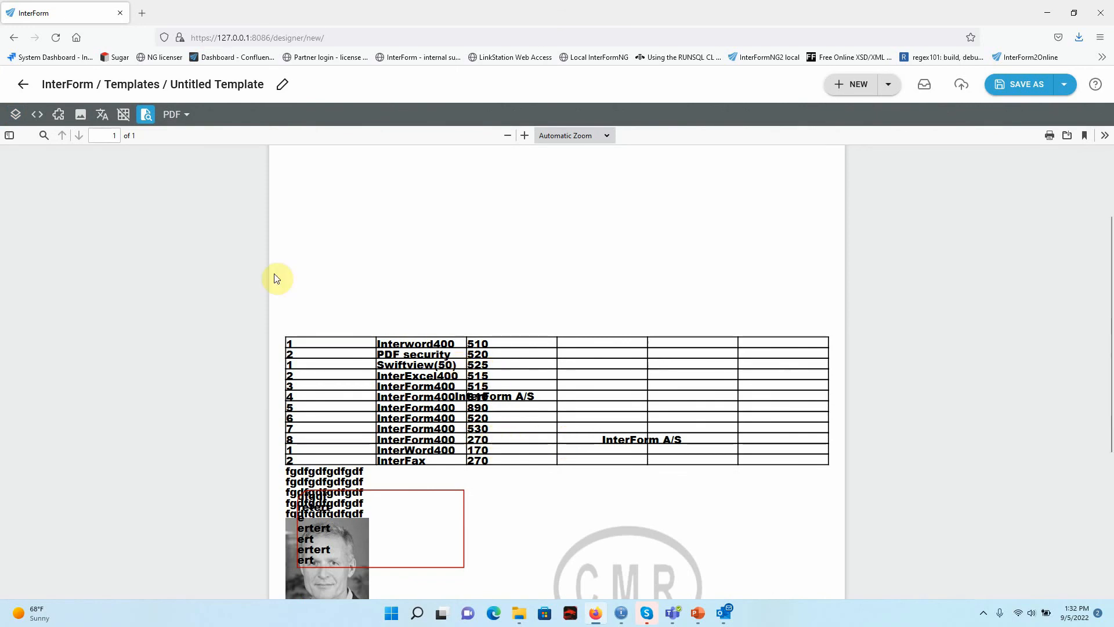
click(15, 116)
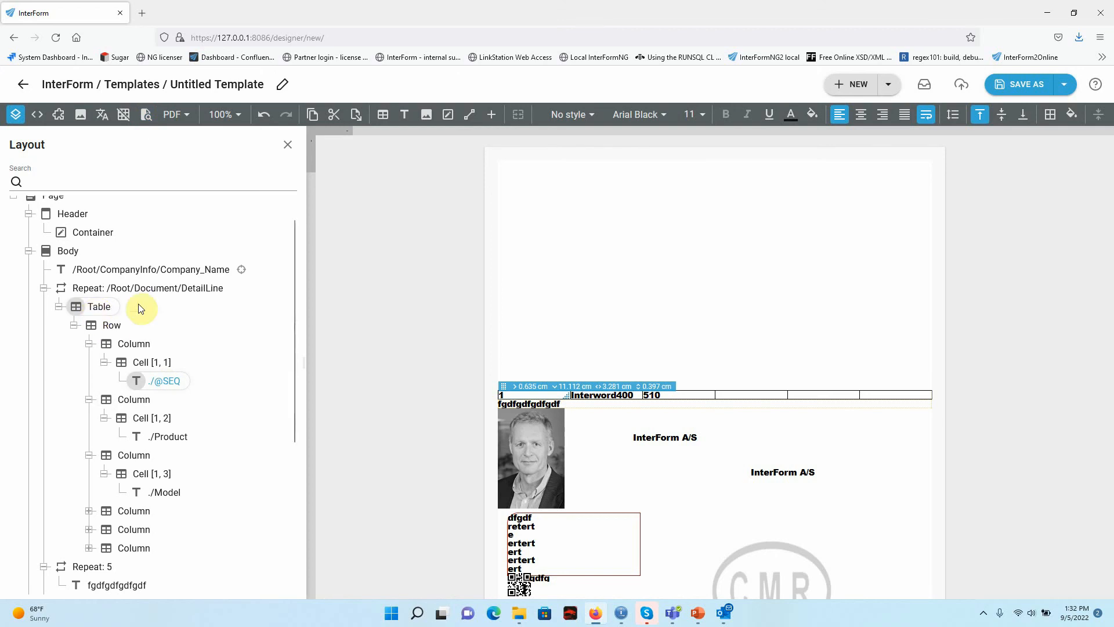
Insert an If after the body's first Company_Name text with the expression /Root/CompanyInfo/Company_Name = 'fgdfg'
click(99, 271)
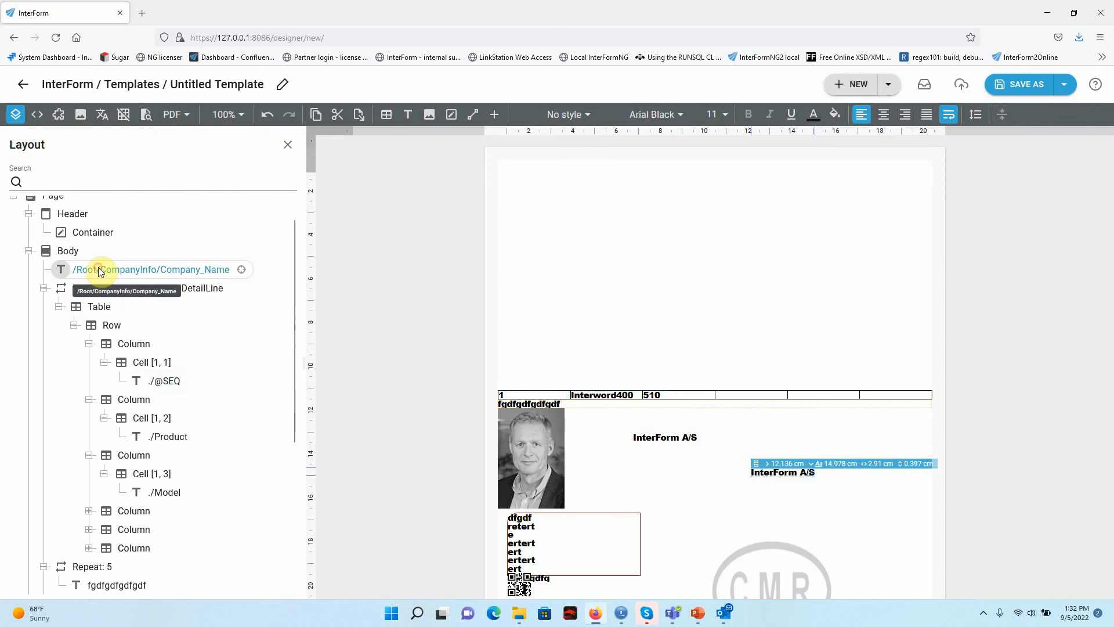
click(495, 114)
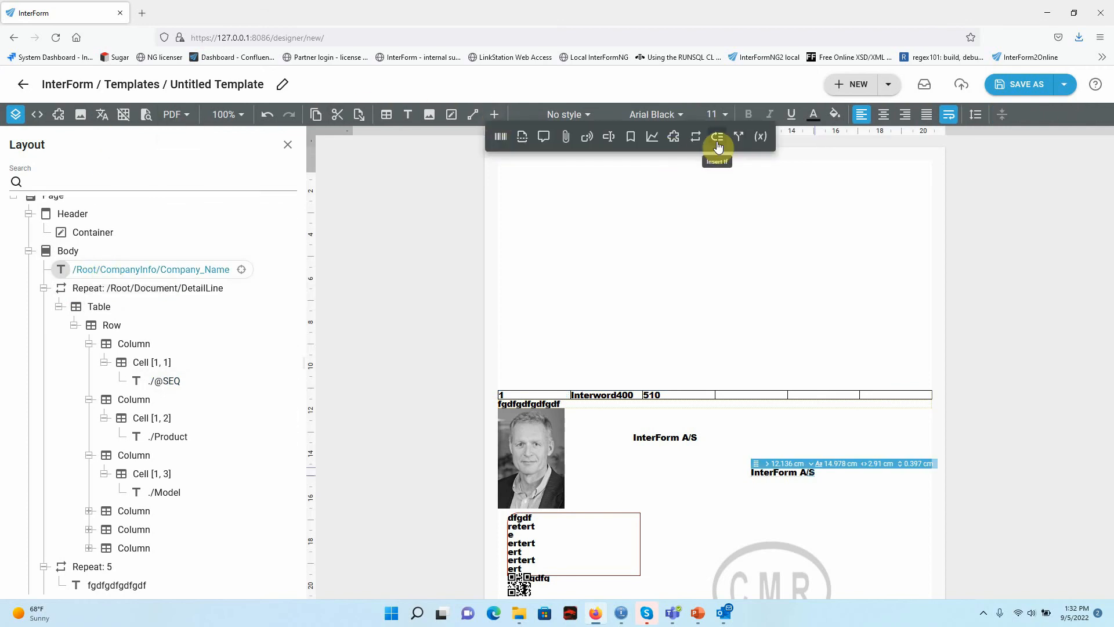
click(718, 139)
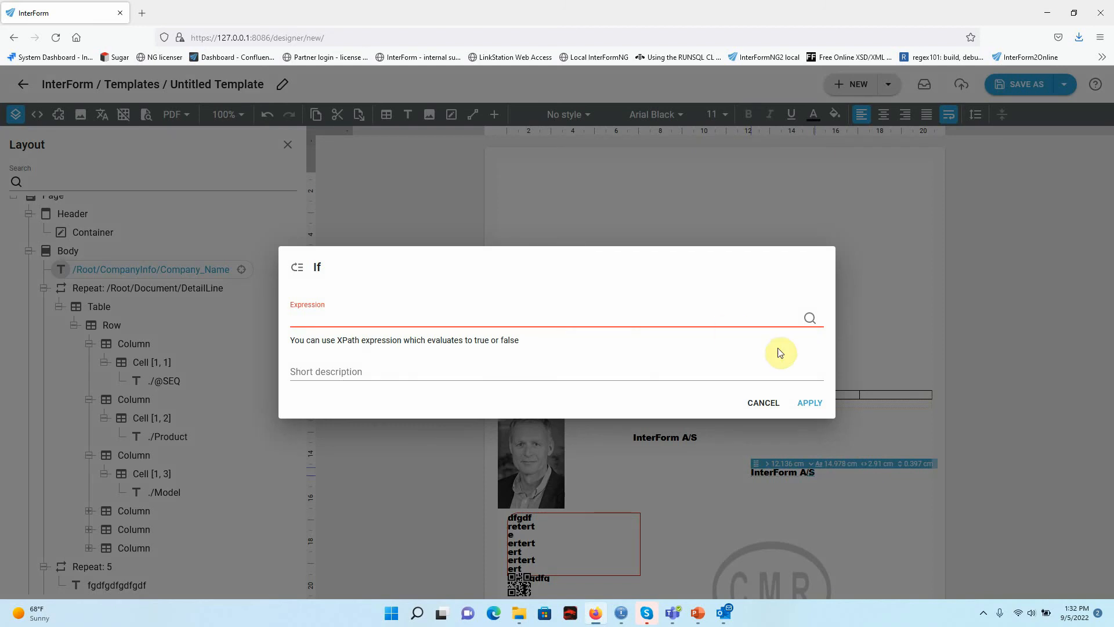
click(810, 317)
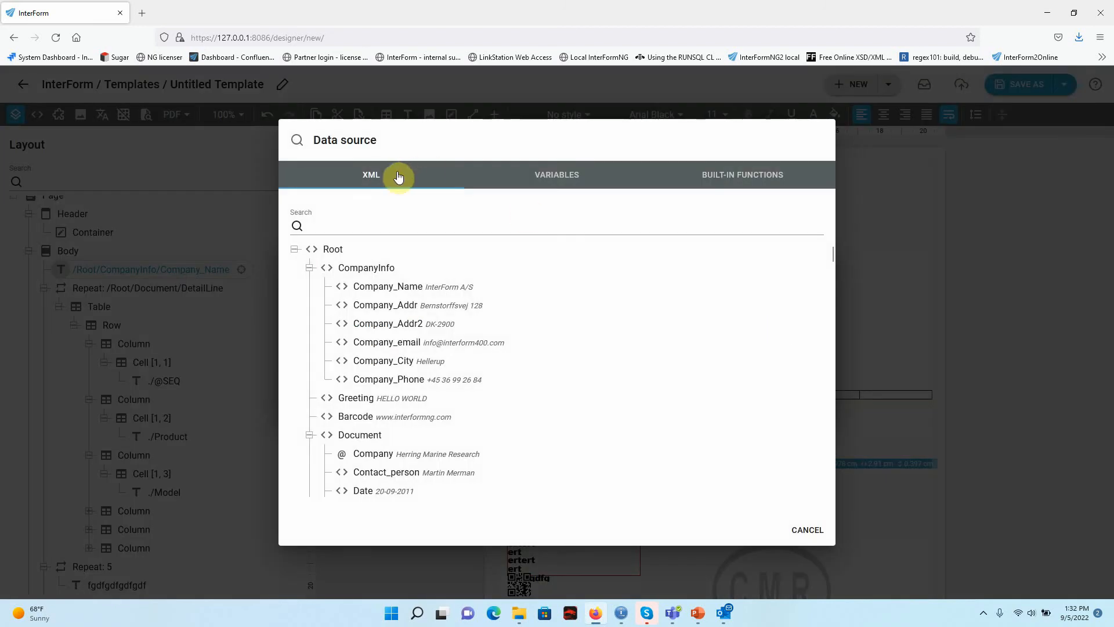
click(381, 284)
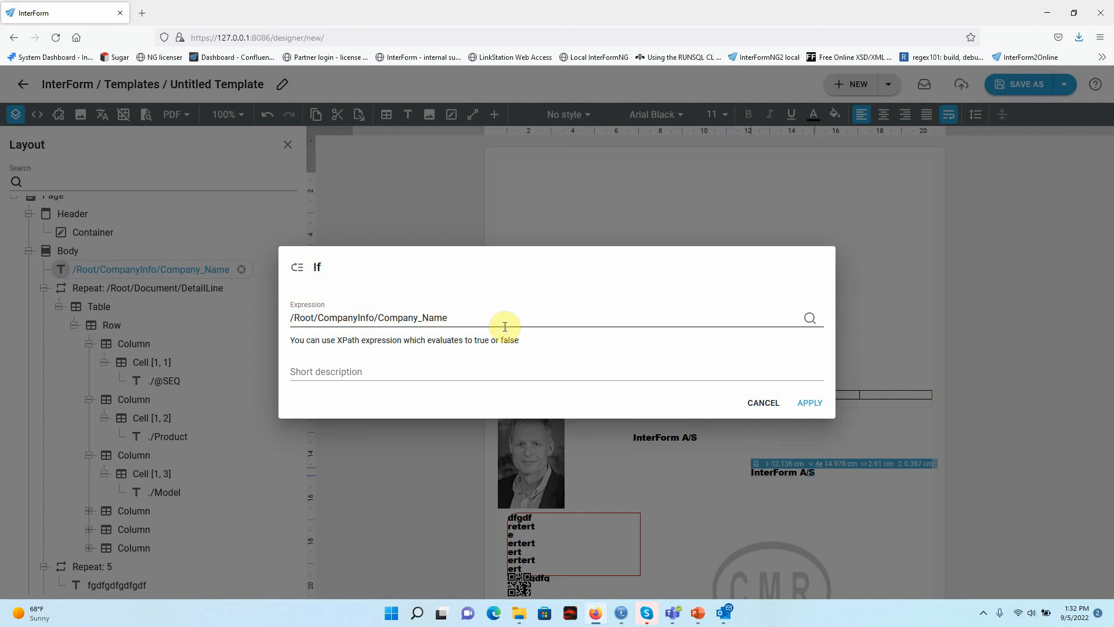
click(508, 318)
text(= )
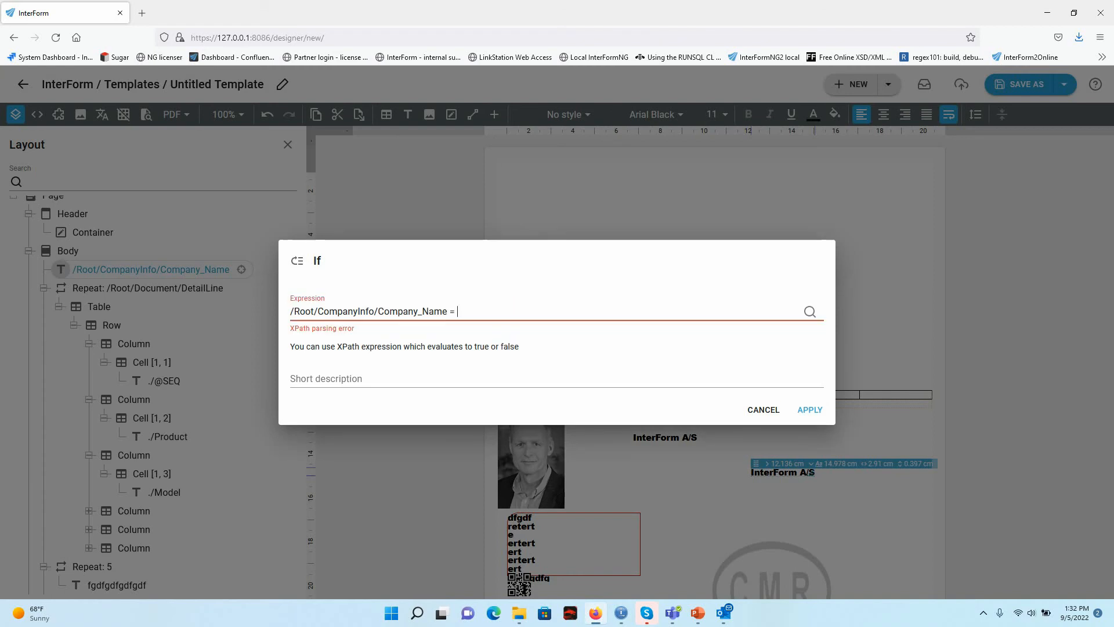
text('fgdfg')
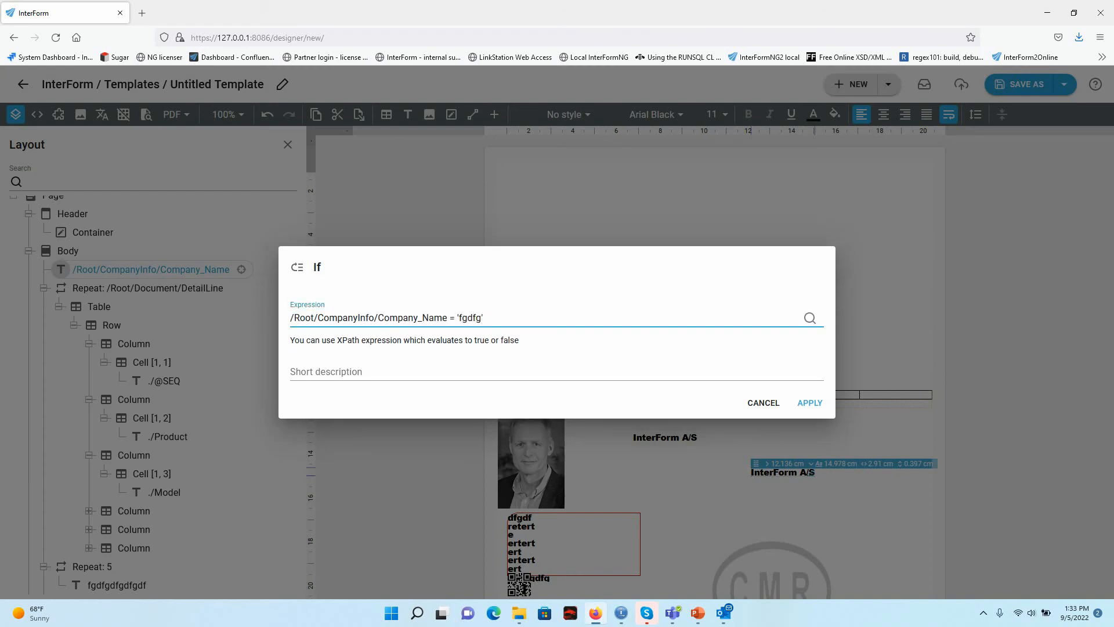
text(  a)
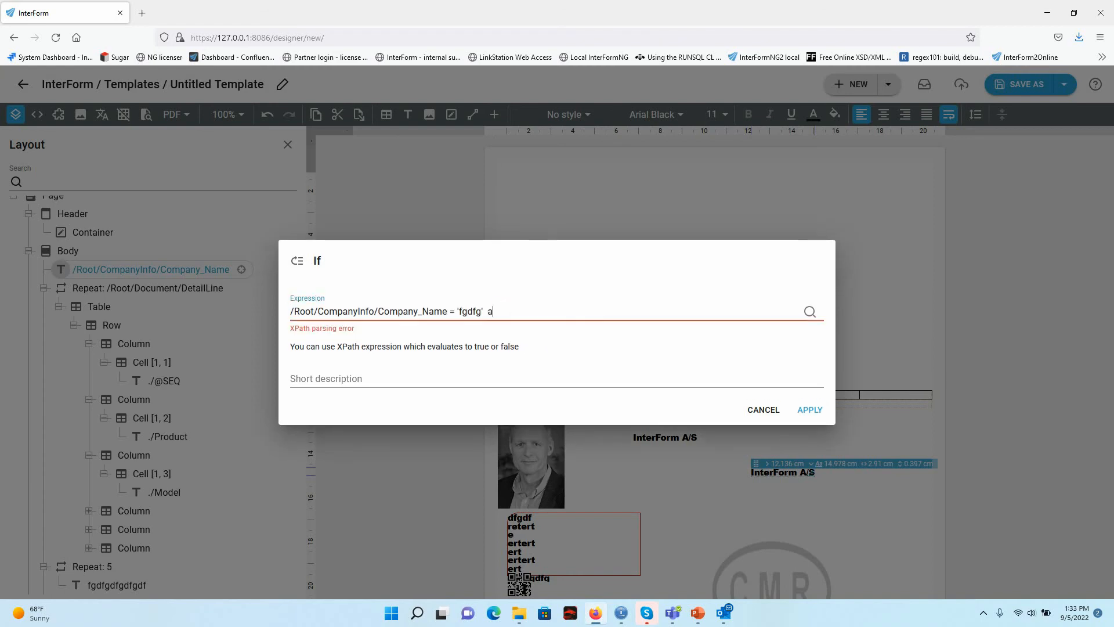
text(nd o)
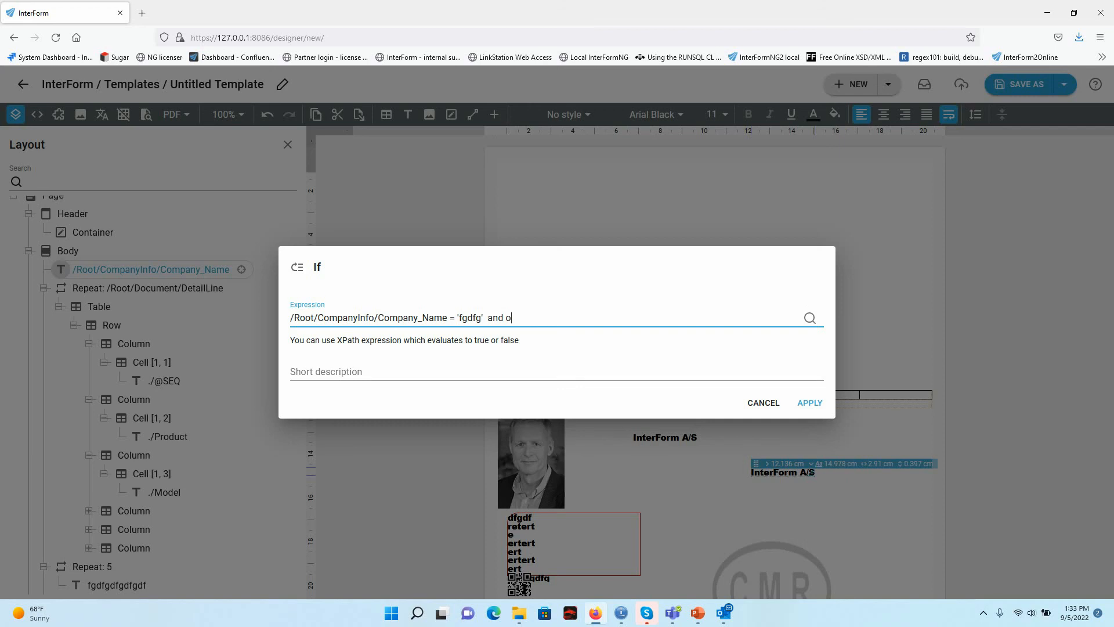
key(BackSpace)
key(BackSpace)
key(BackSpace)
key(BackSpace)
key(BackSpace)
key(BackSpace)
Apply the If condition and nest the body's first Company_Name text inside the If
click(811, 402)
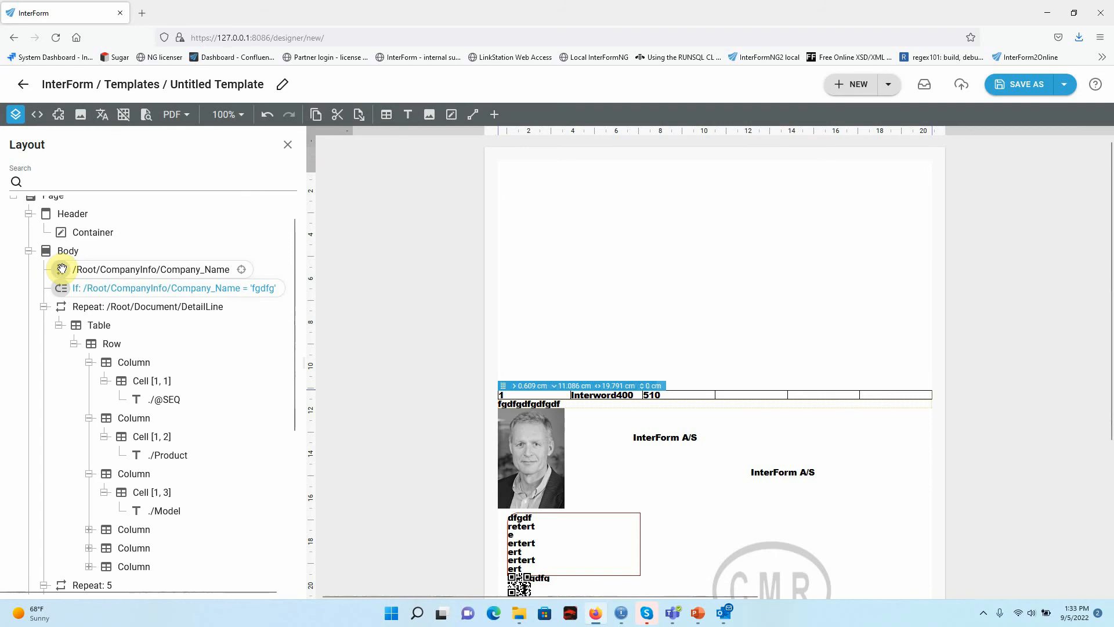
drag(62, 268, 68, 289)
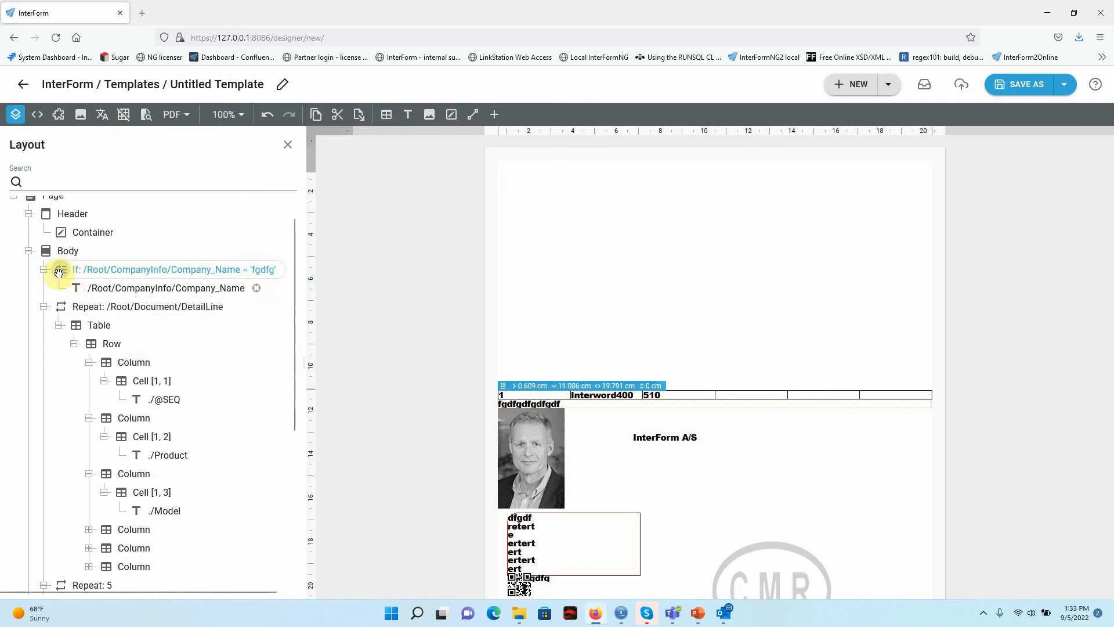
Change the If condition around the body's first Company_Name text to /Root/CompanyInfo/Company_Name != 'fgdfg'
click(150, 289)
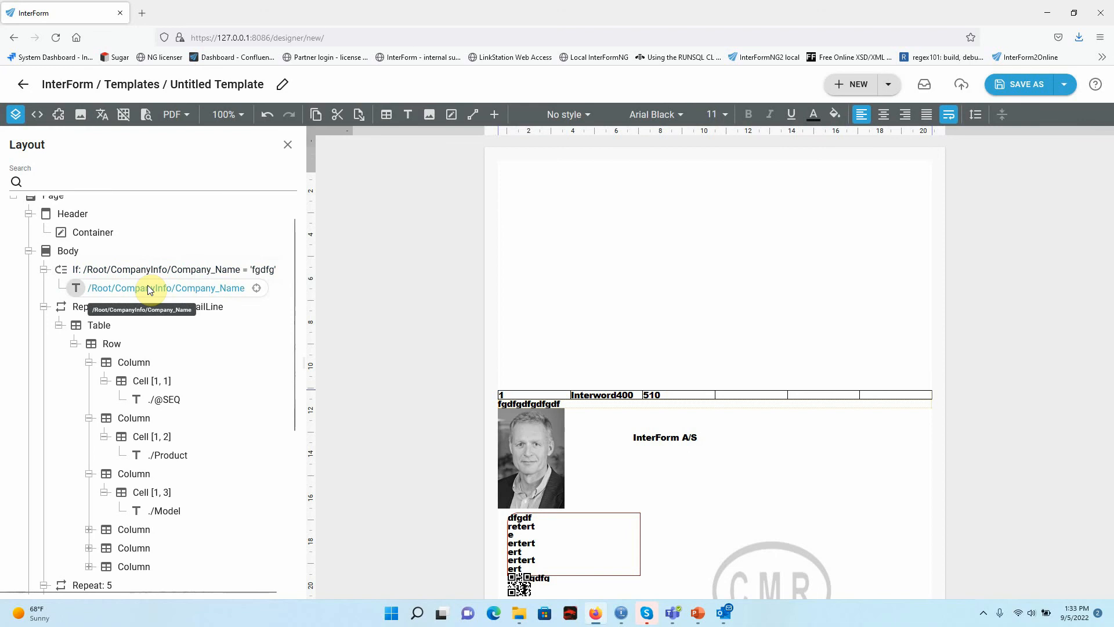
click(150, 271)
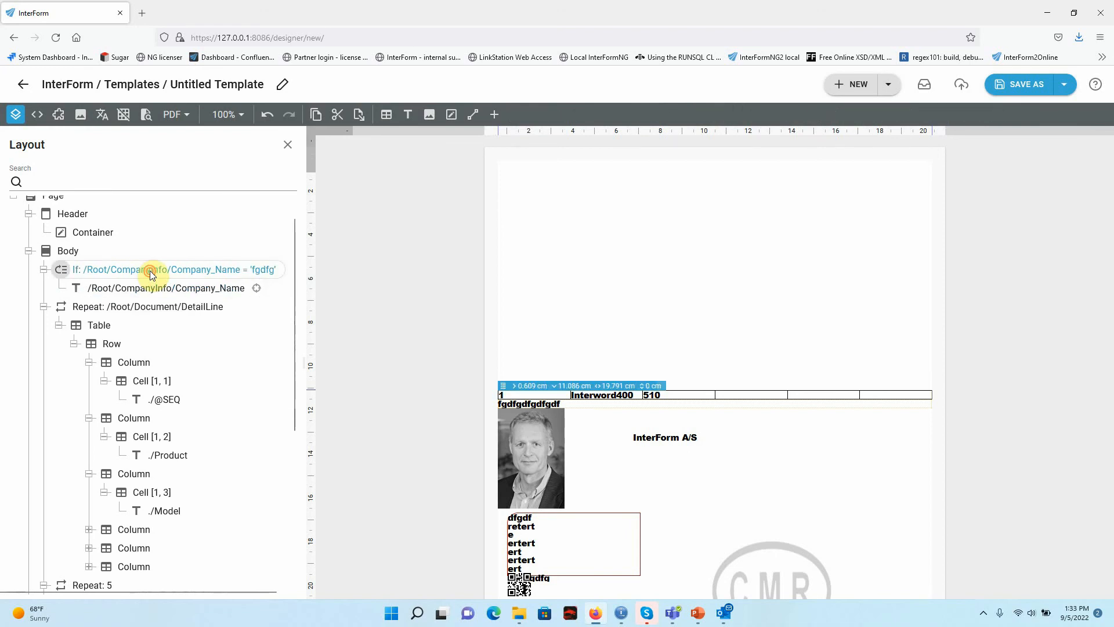
double_click(150, 270)
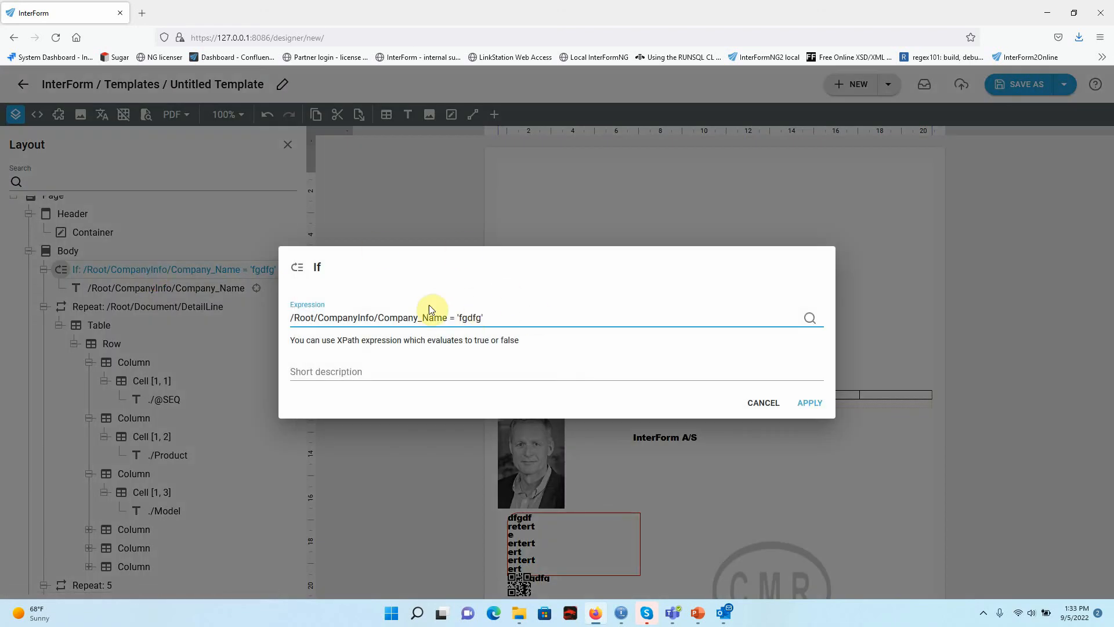
click(451, 316)
text(!)
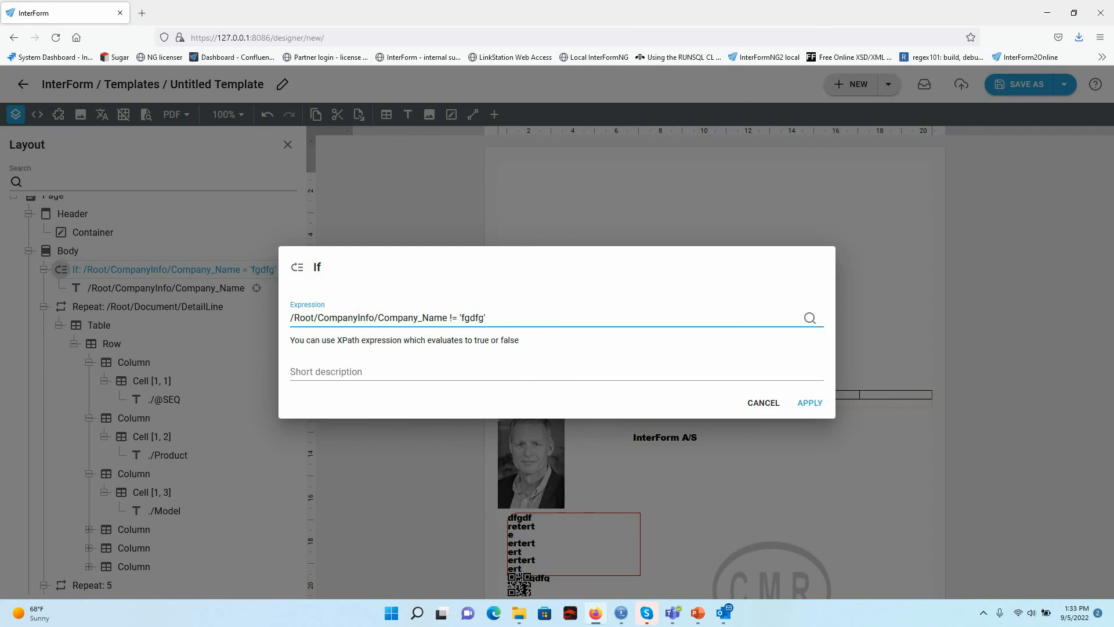
click(810, 403)
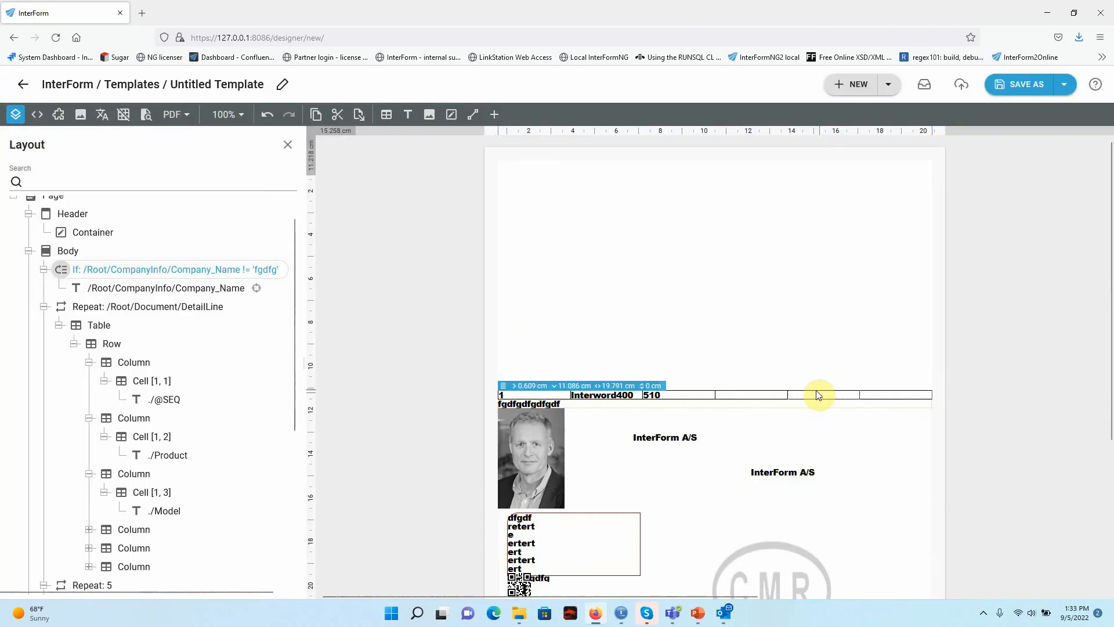
click(161, 295)
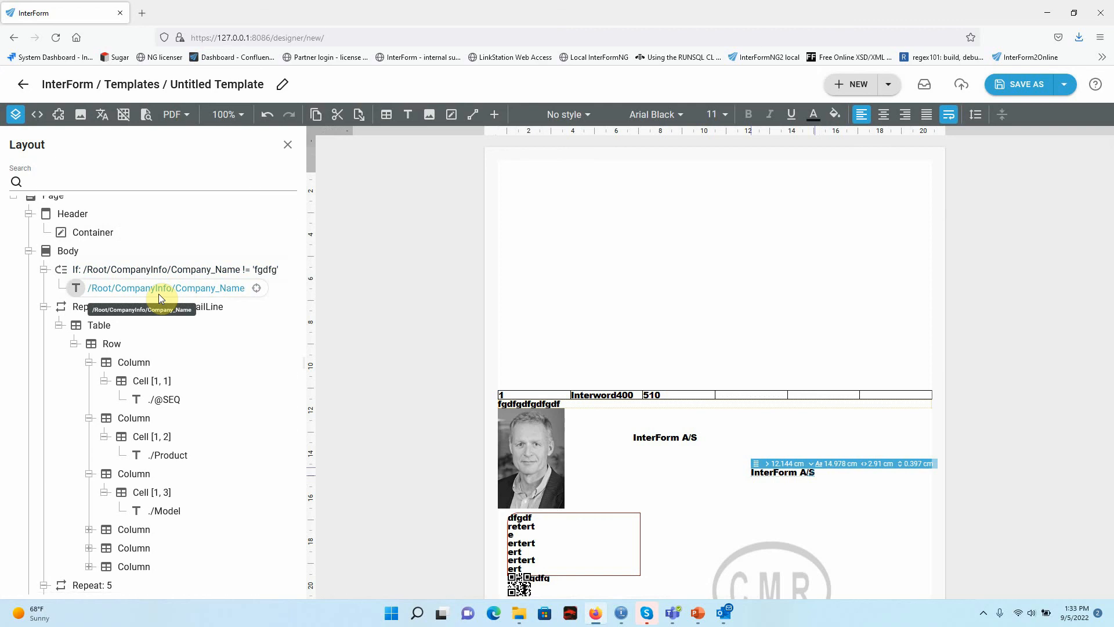
click(66, 251)
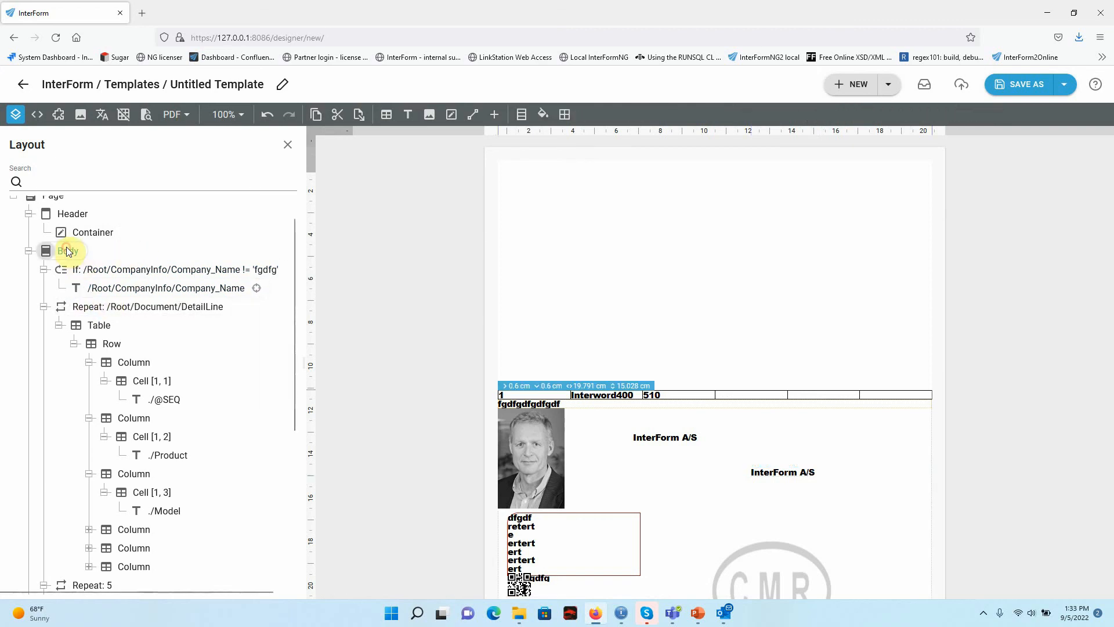
Insert a Select with the expression /Root/CompanyInfo/Company_Name='abc' and move it out of the If, directly under Body
click(44, 269)
click(80, 270)
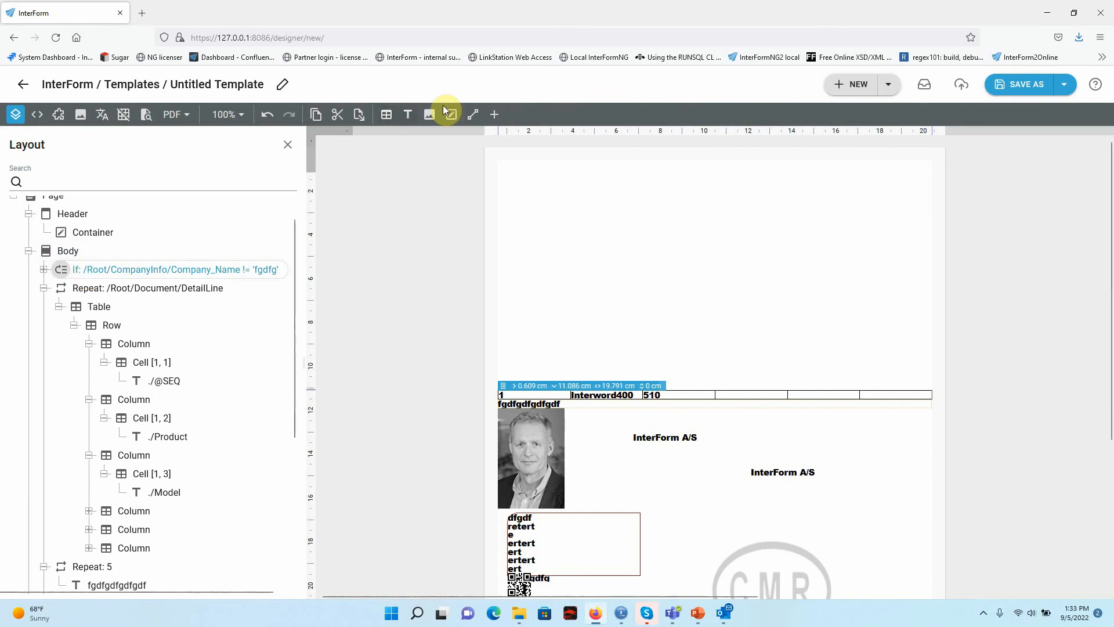
click(492, 114)
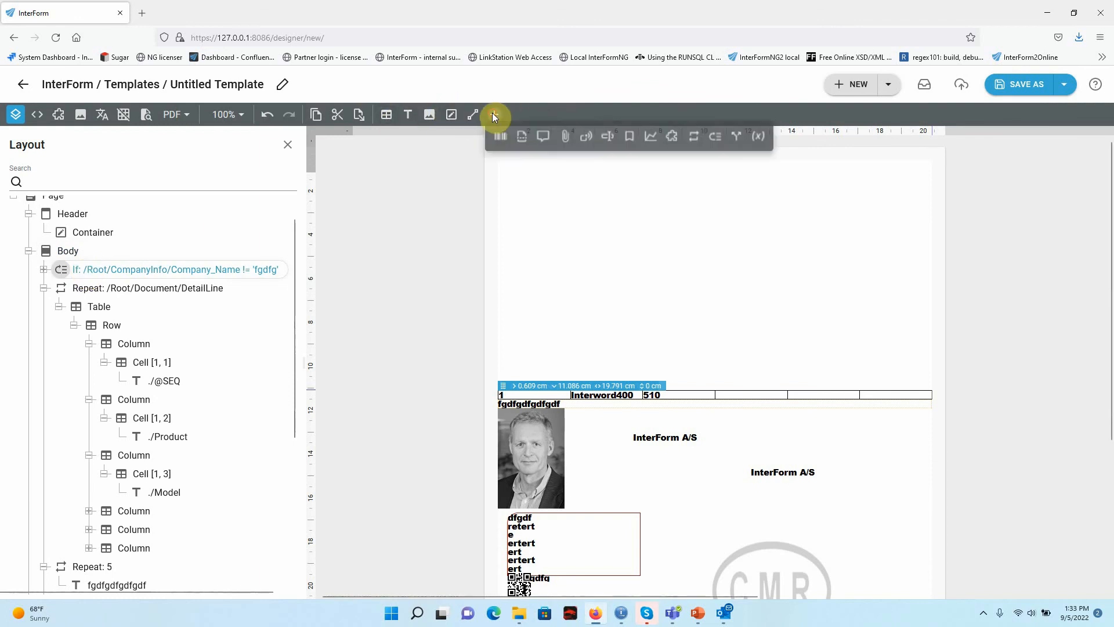
click(739, 139)
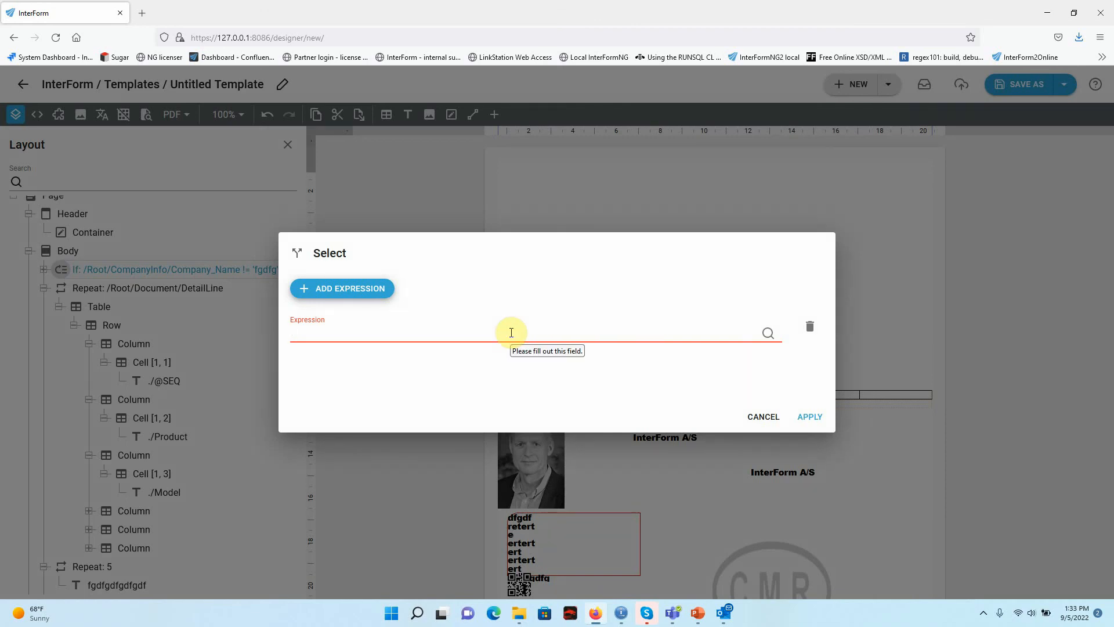
click(769, 333)
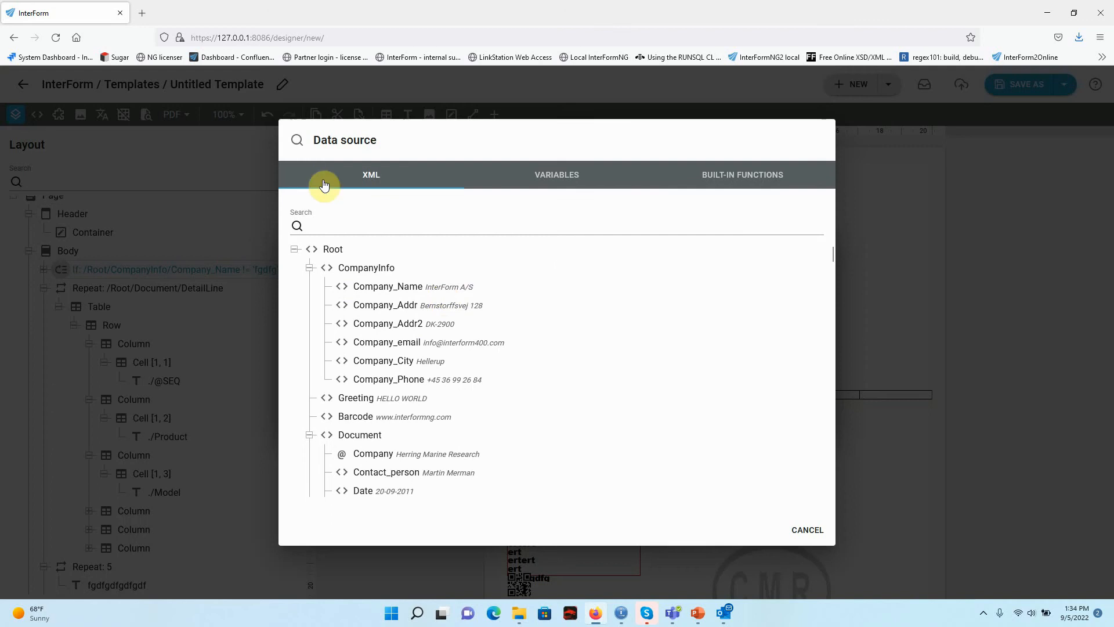
click(438, 285)
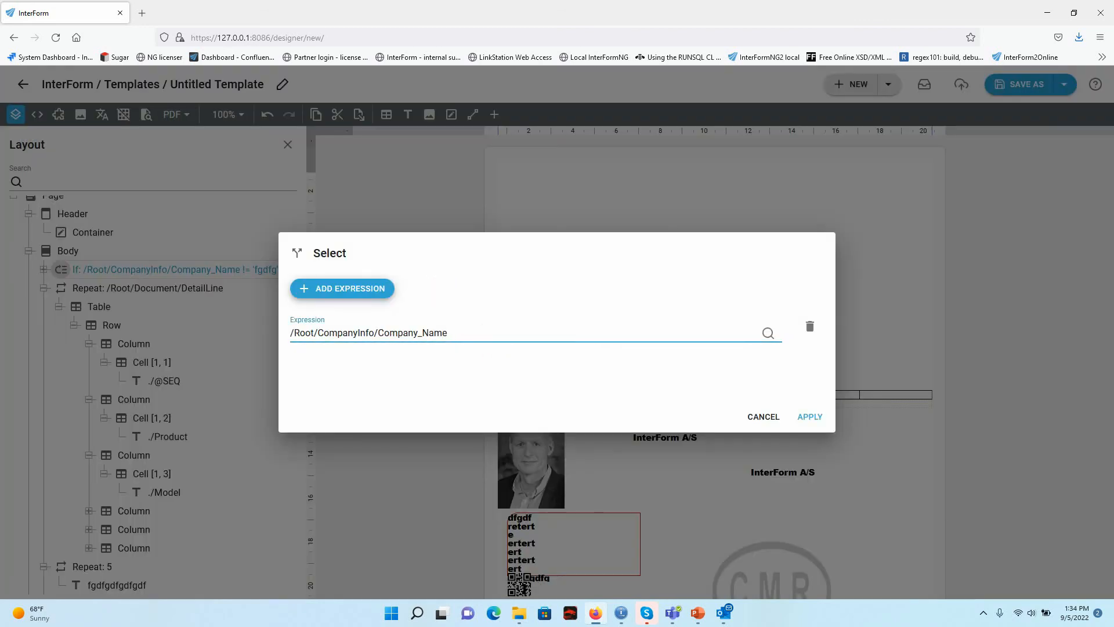
text(='abc')
click(814, 415)
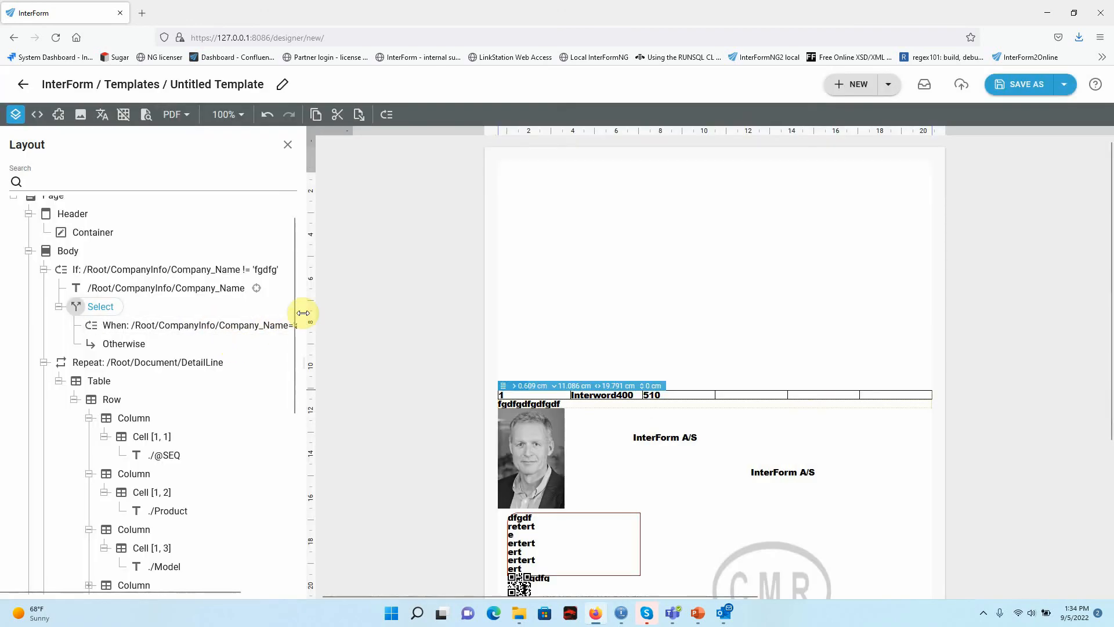
drag(304, 311, 419, 319)
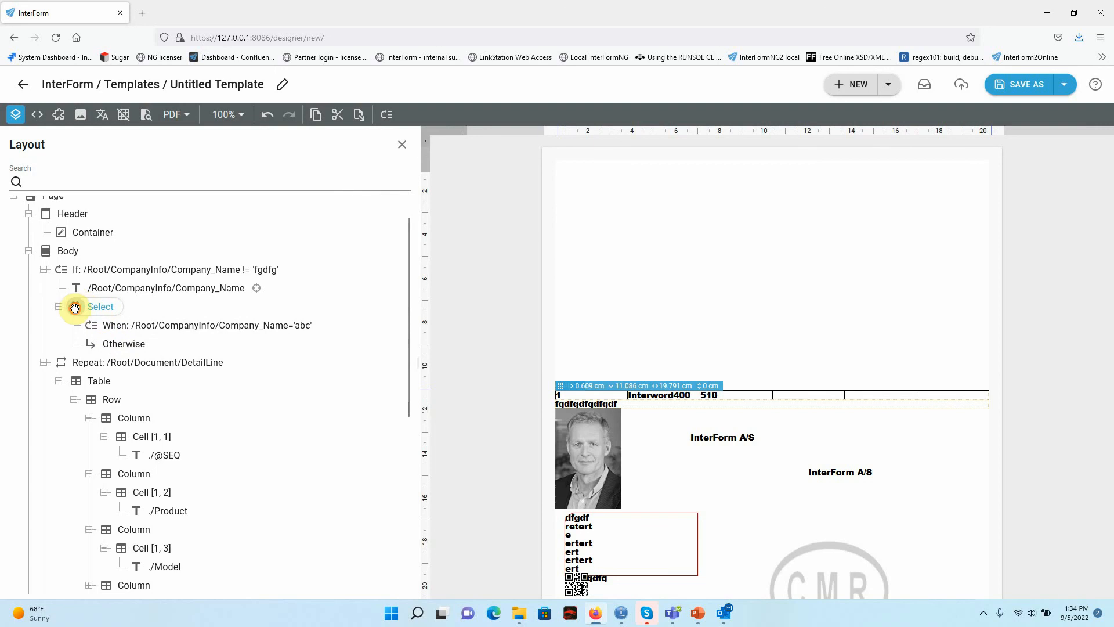
drag(74, 306, 67, 304)
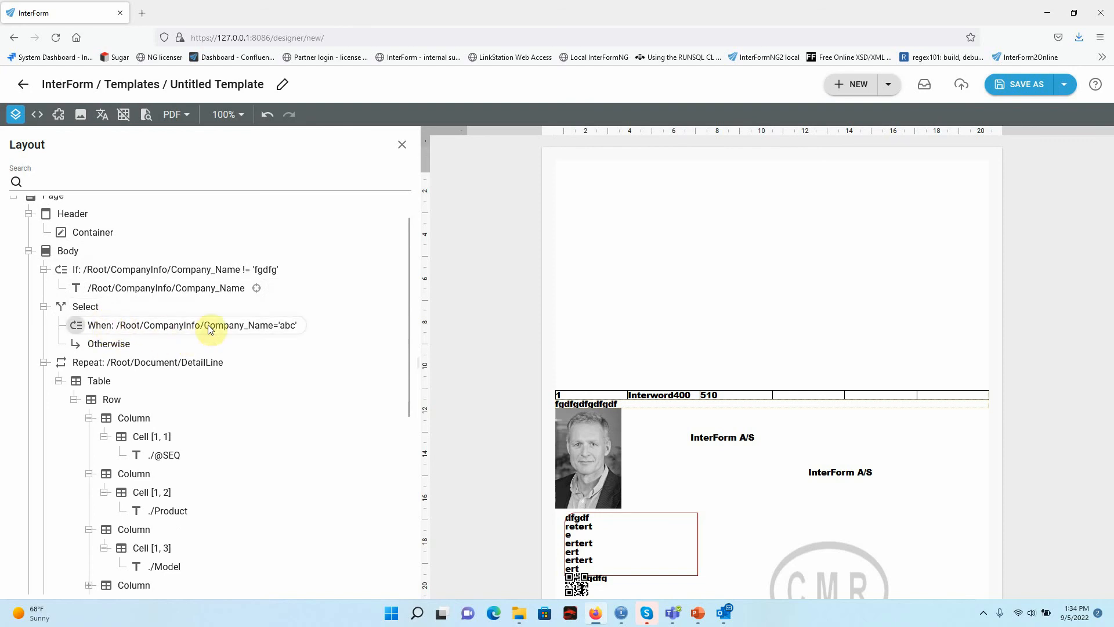
Insert a second When into the Select with the expression 'a'<'b'
click(90, 308)
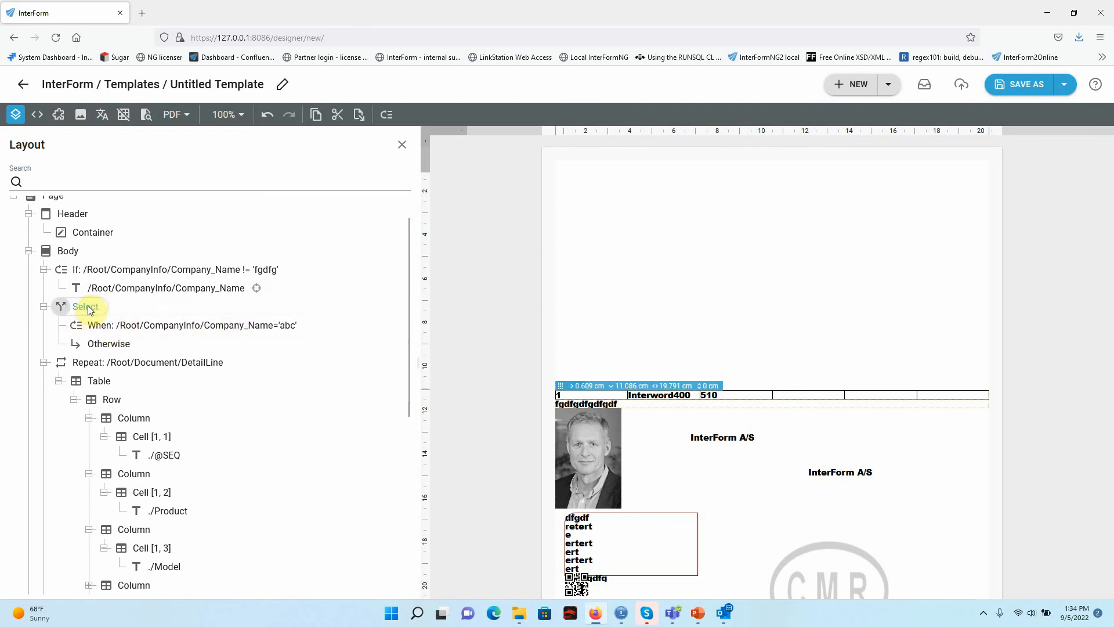
right_click(86, 306)
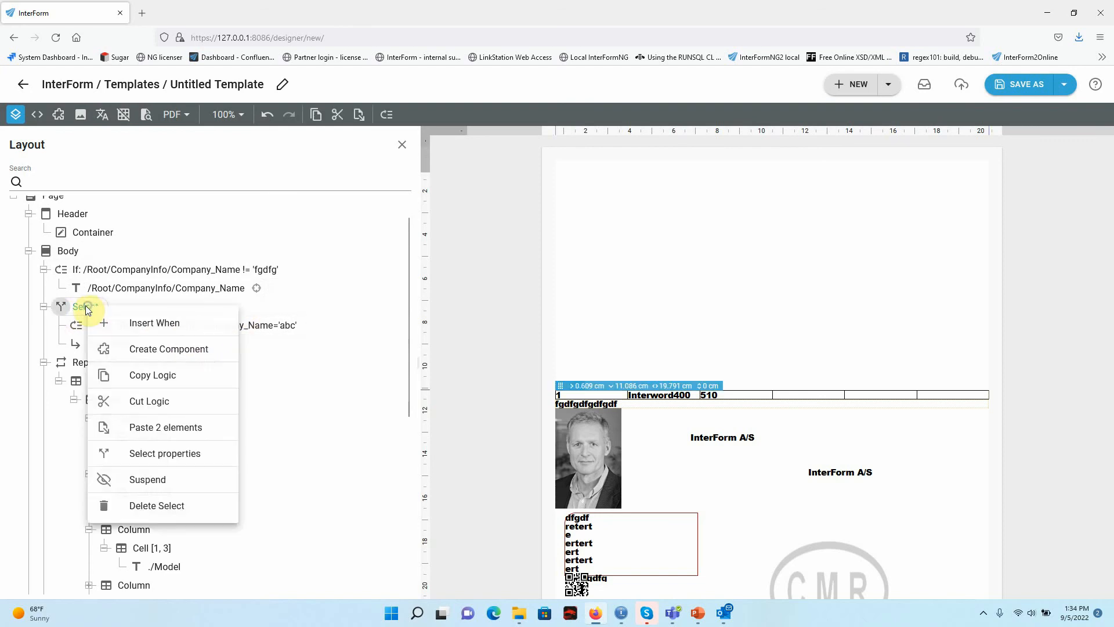
click(152, 324)
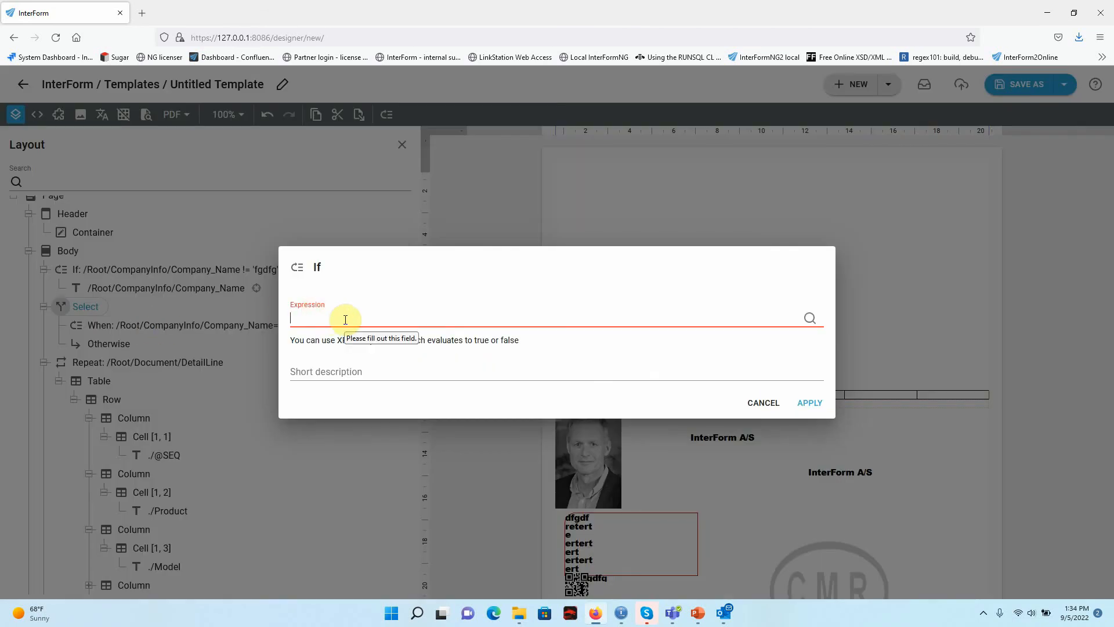
text(a>)
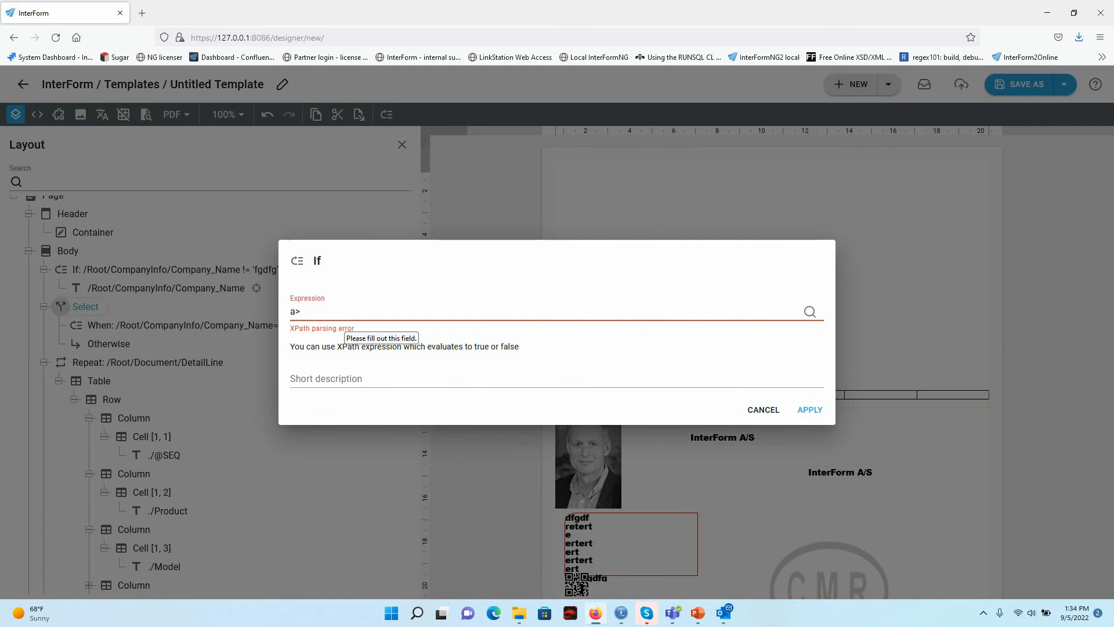
key(BackSpace)
text(<b)
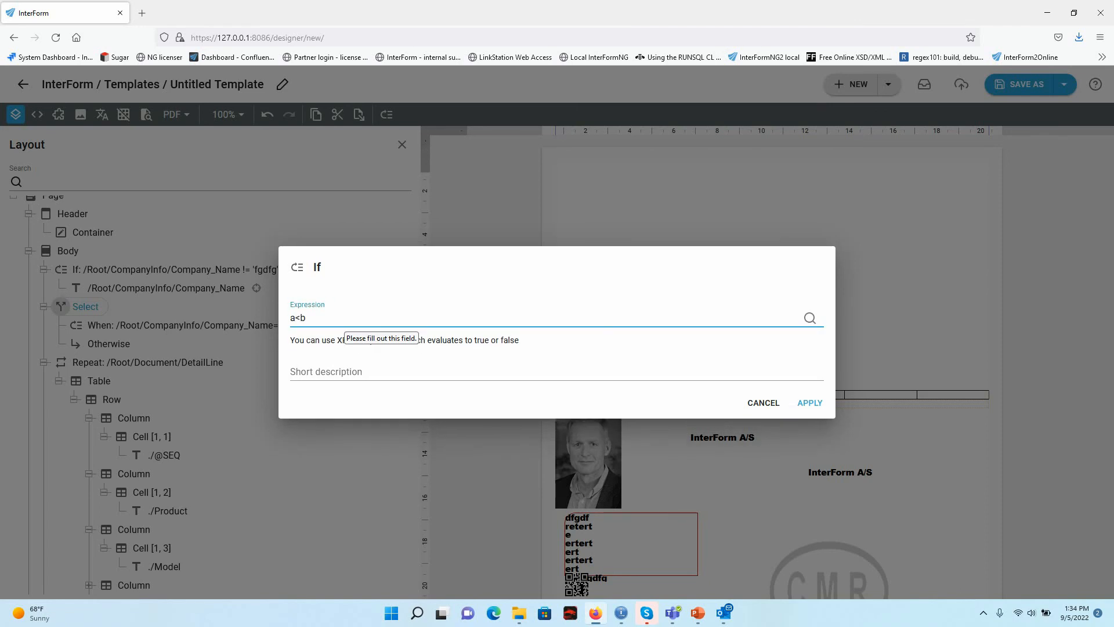
key(Home)
text(')
key(Right)
text('a')
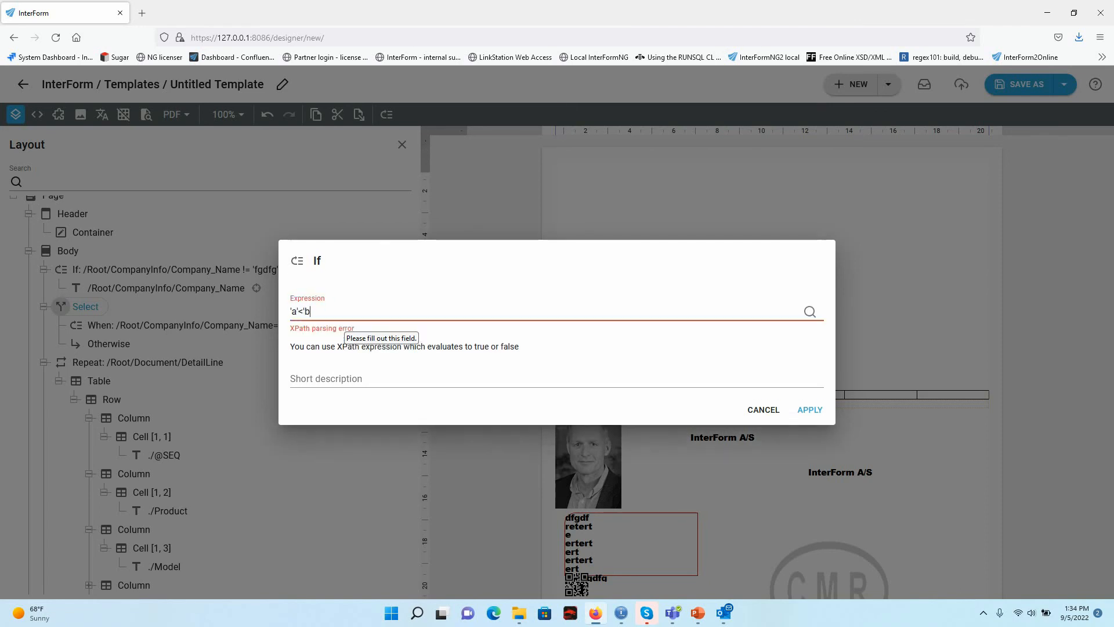
key(Right)
text(')
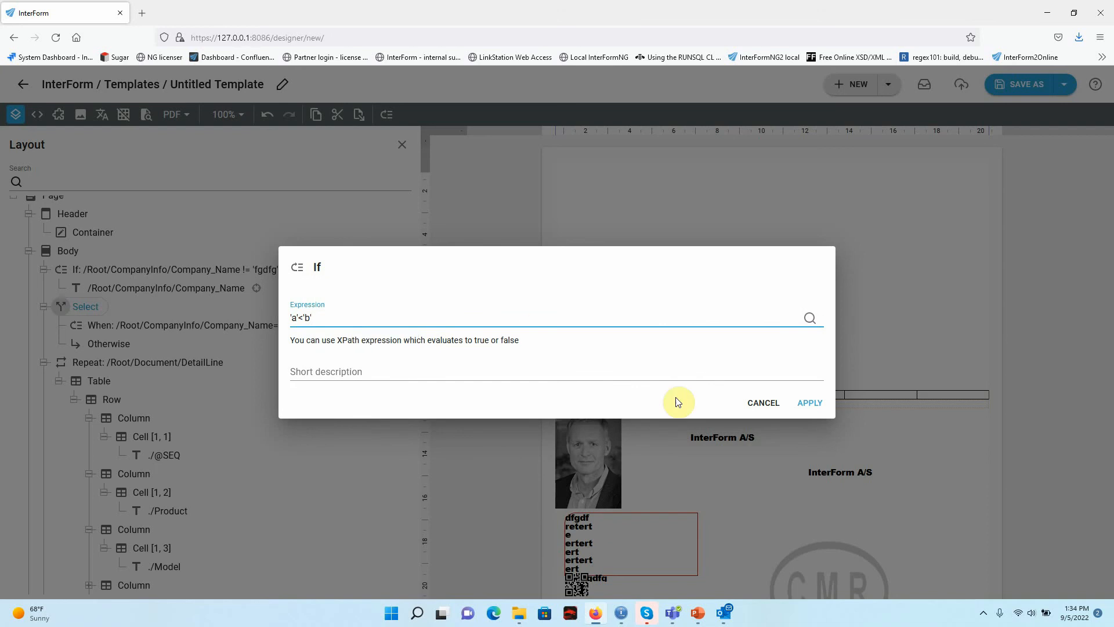
click(809, 403)
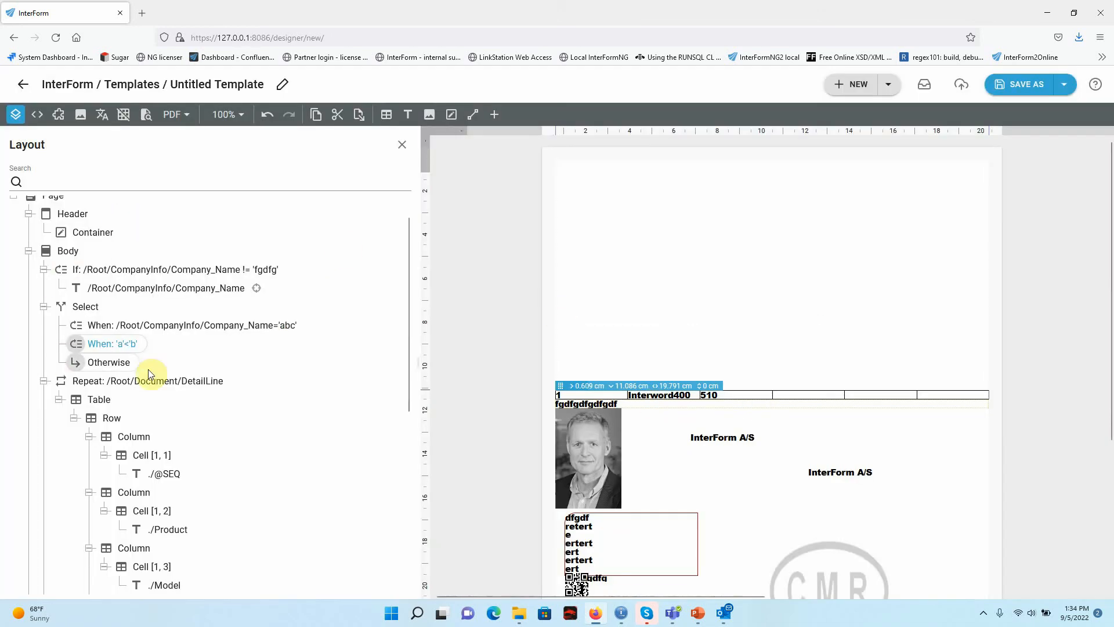
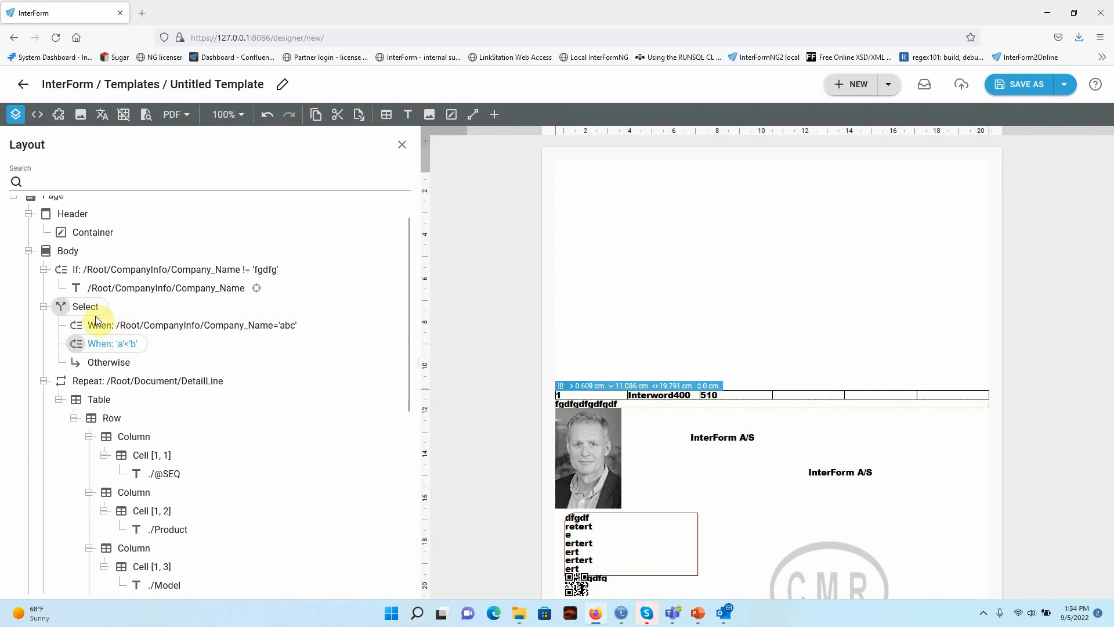
Examine the Select's two When branches and its Otherwise branch in the layout tree
click(122, 329)
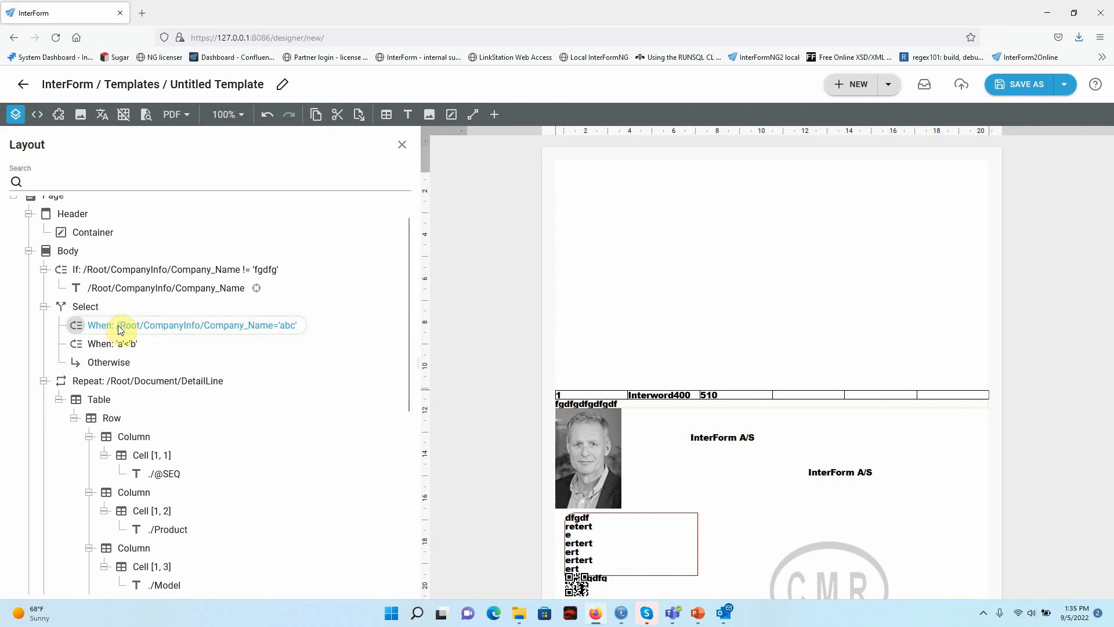
click(112, 344)
click(111, 366)
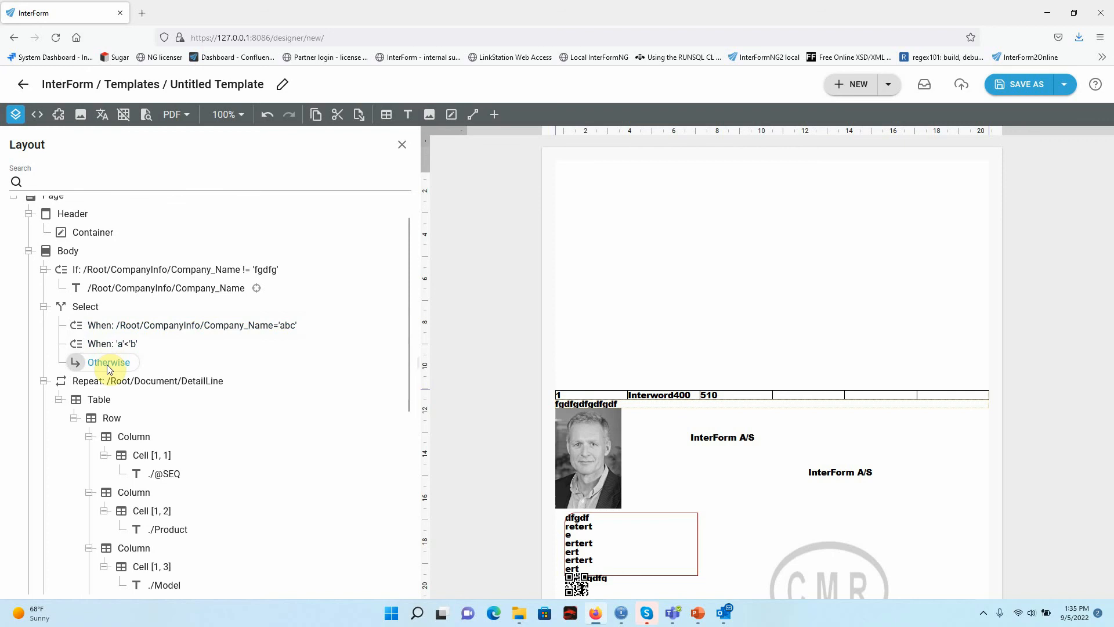
click(106, 347)
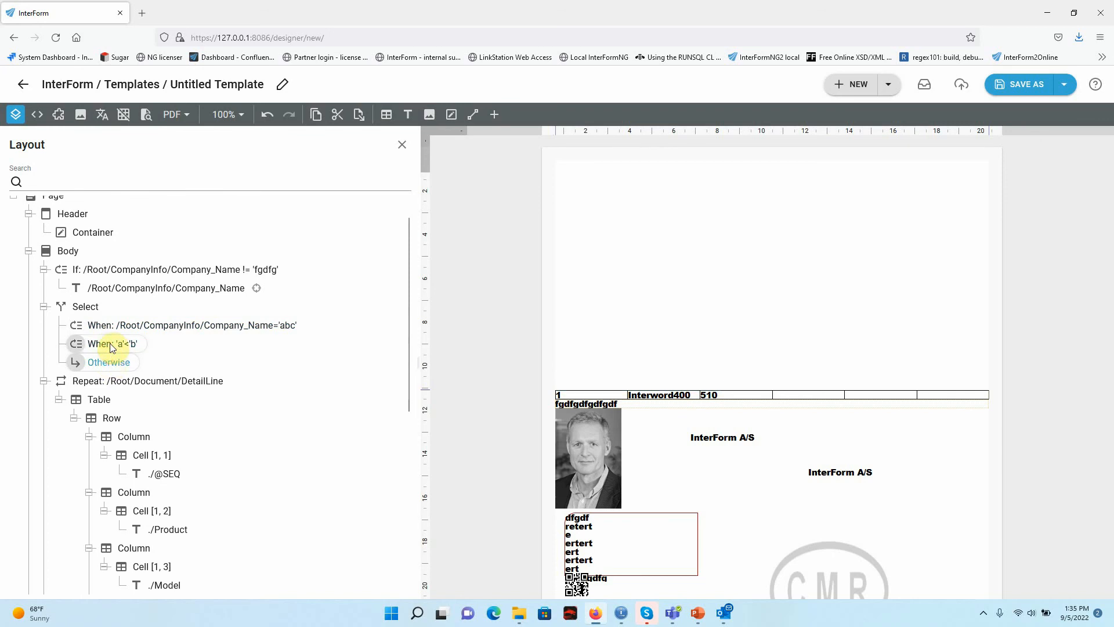
click(113, 365)
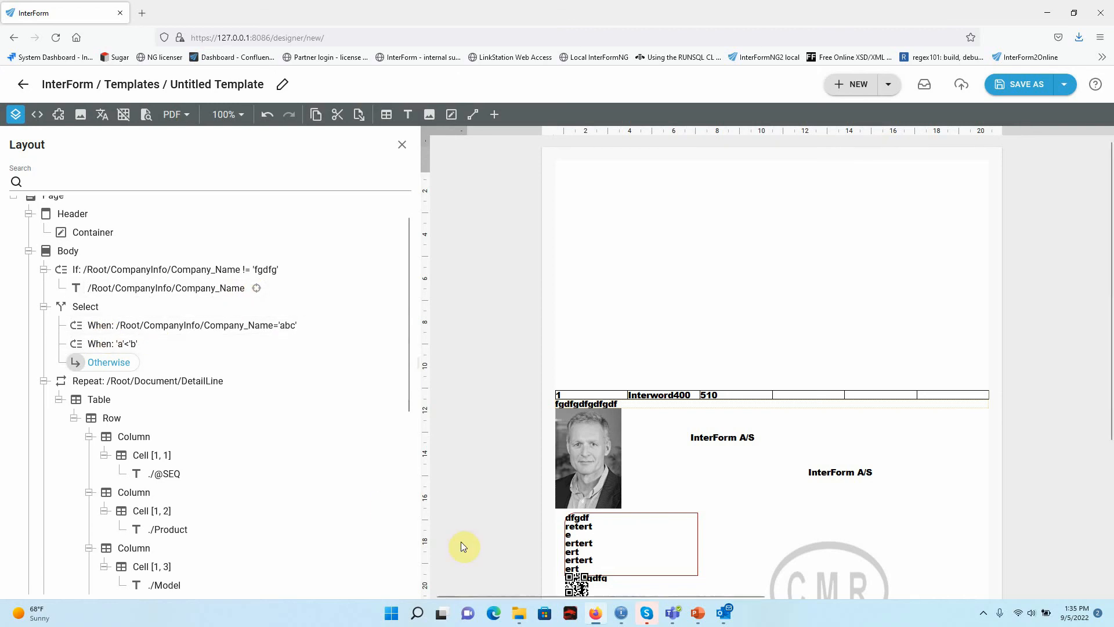
Insert a table with 3 rows and 7 columns after the Company_Name text inside the If
click(92, 287)
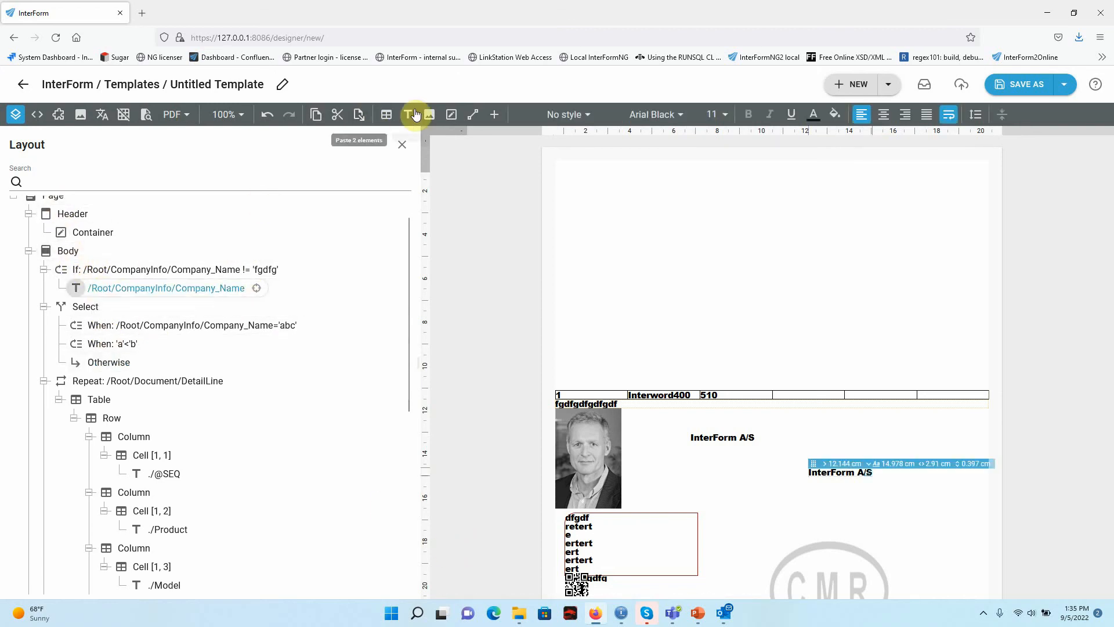
click(386, 117)
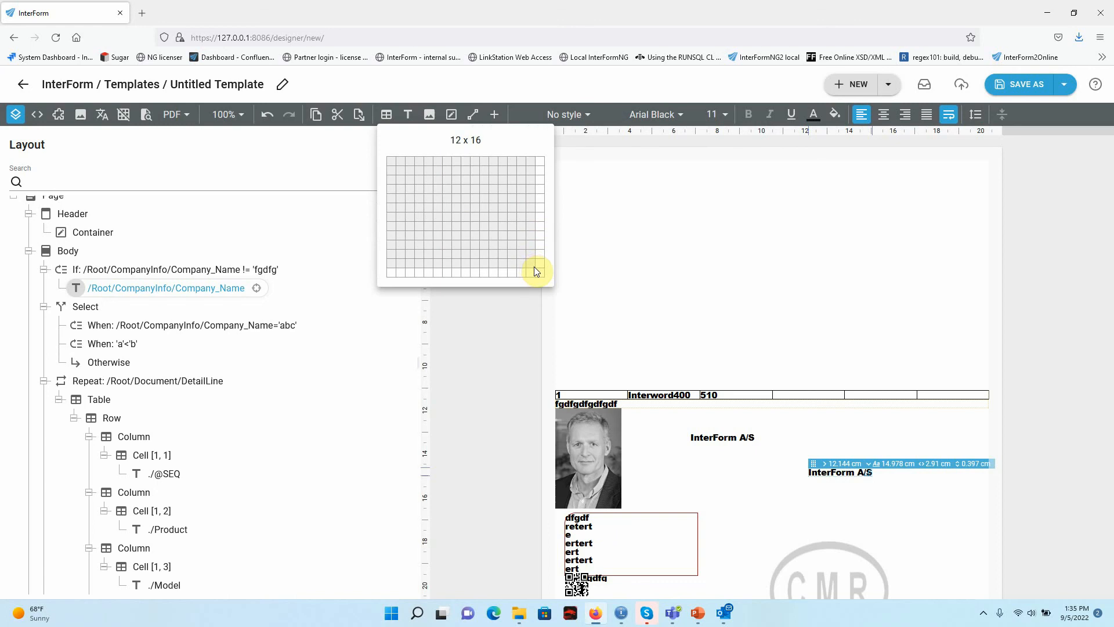
click(447, 181)
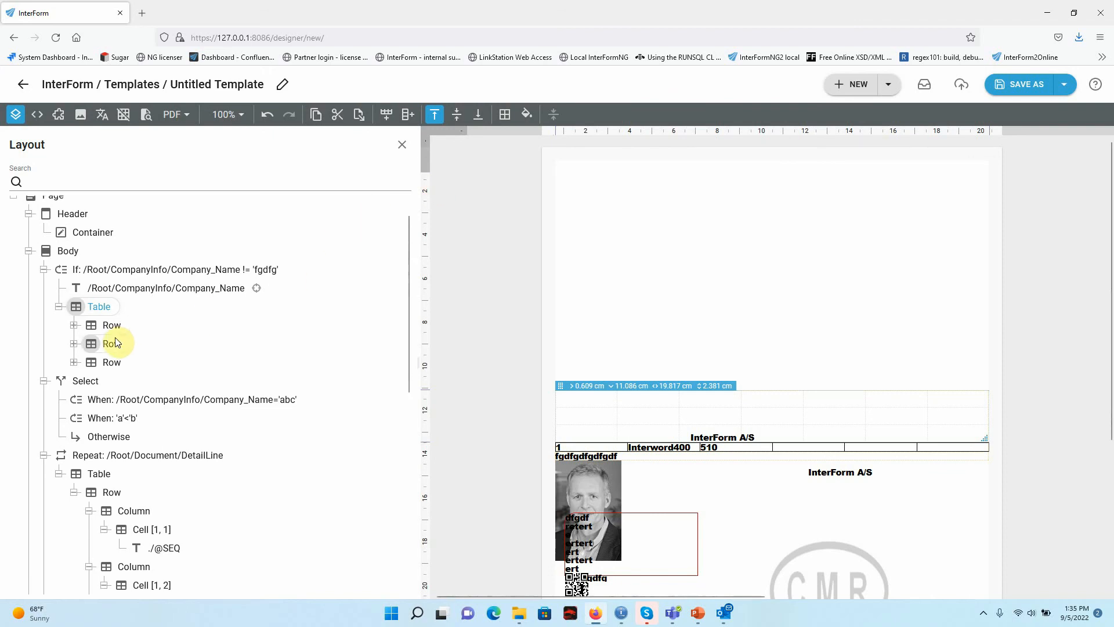
Examine which elements can be inserted at the new table's first row
click(74, 327)
click(74, 326)
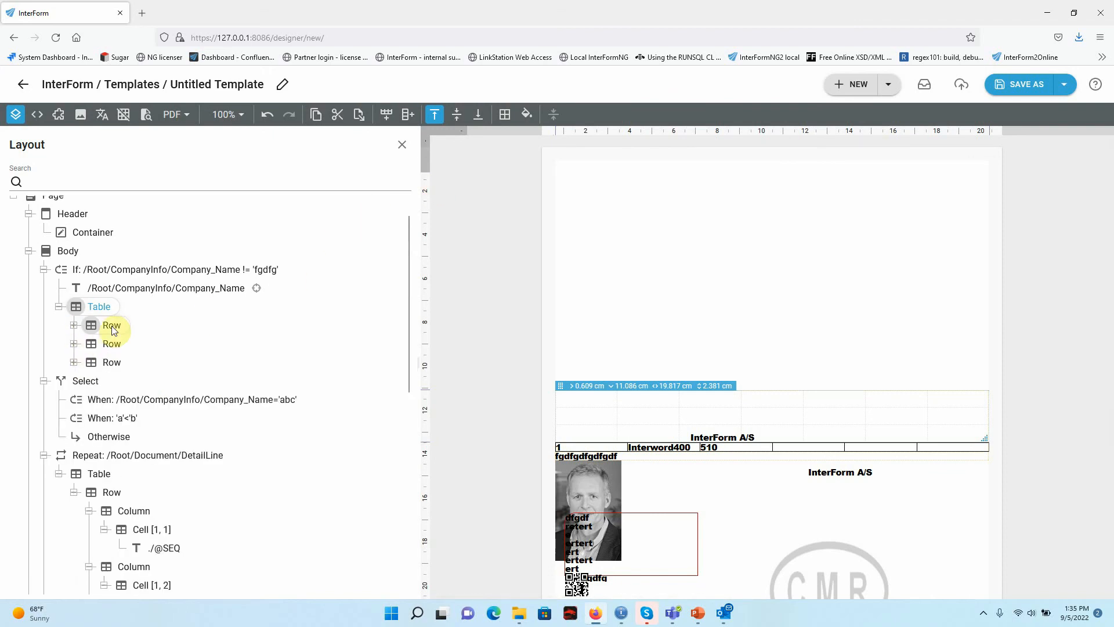
click(112, 327)
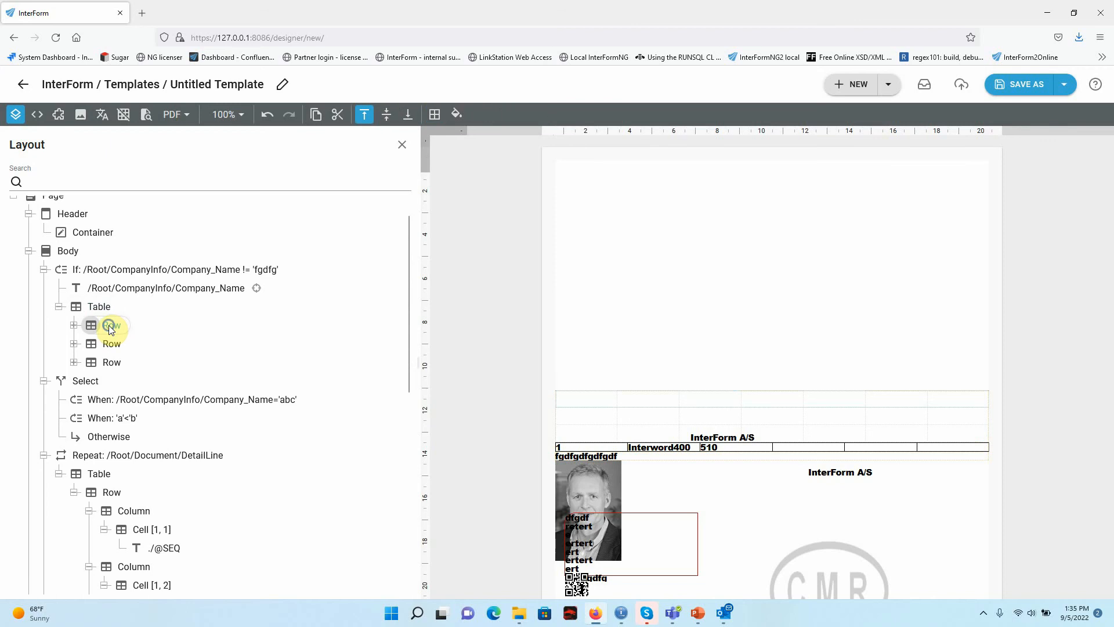
right_click(111, 328)
mouse_move(213, 350)
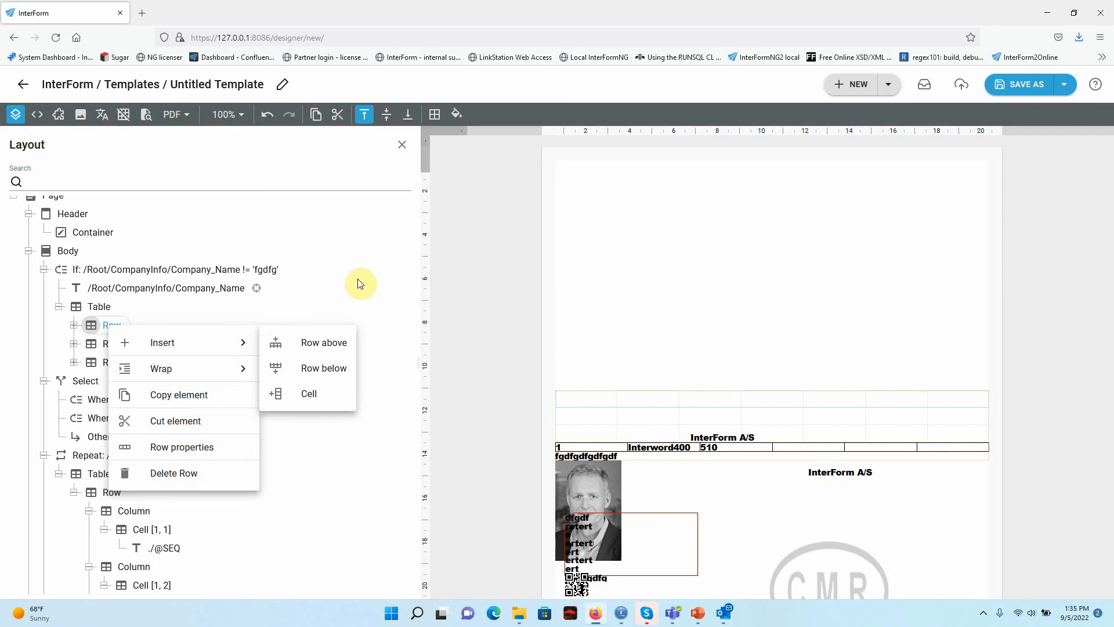
click(375, 268)
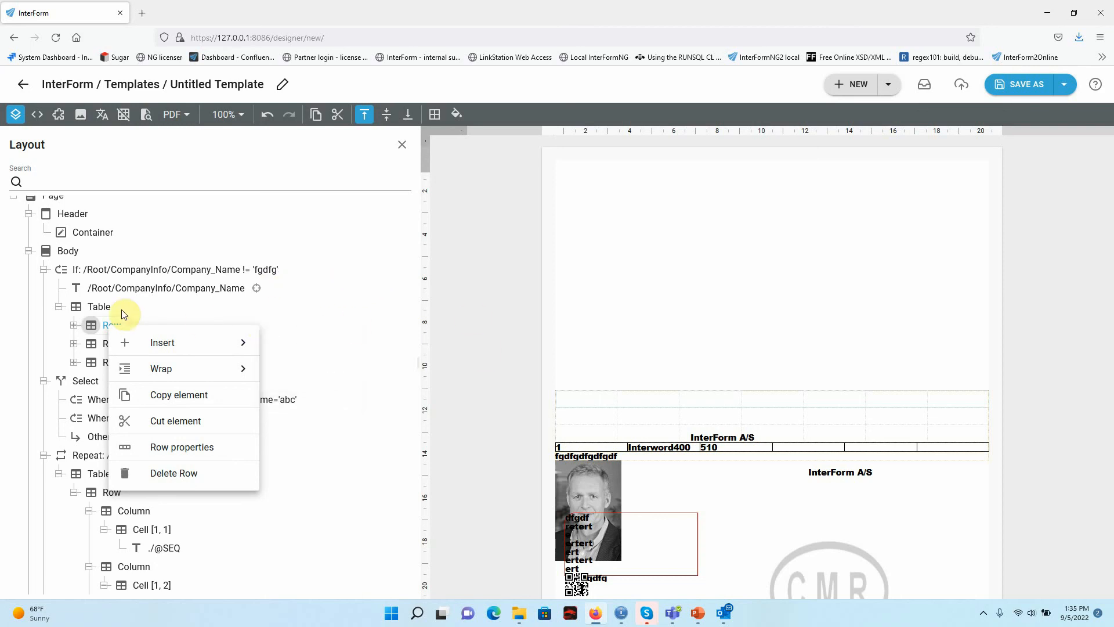
Resize the new table inside the If to about 14.155 cm wide and 3.413 cm high, and apply all borders to it
click(95, 304)
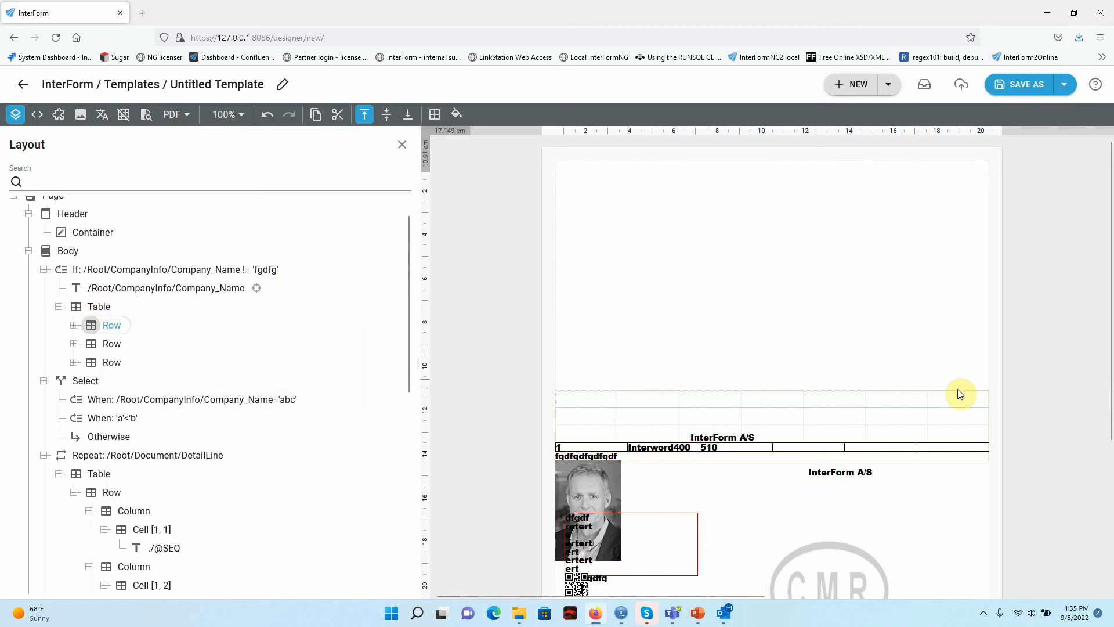
click(96, 306)
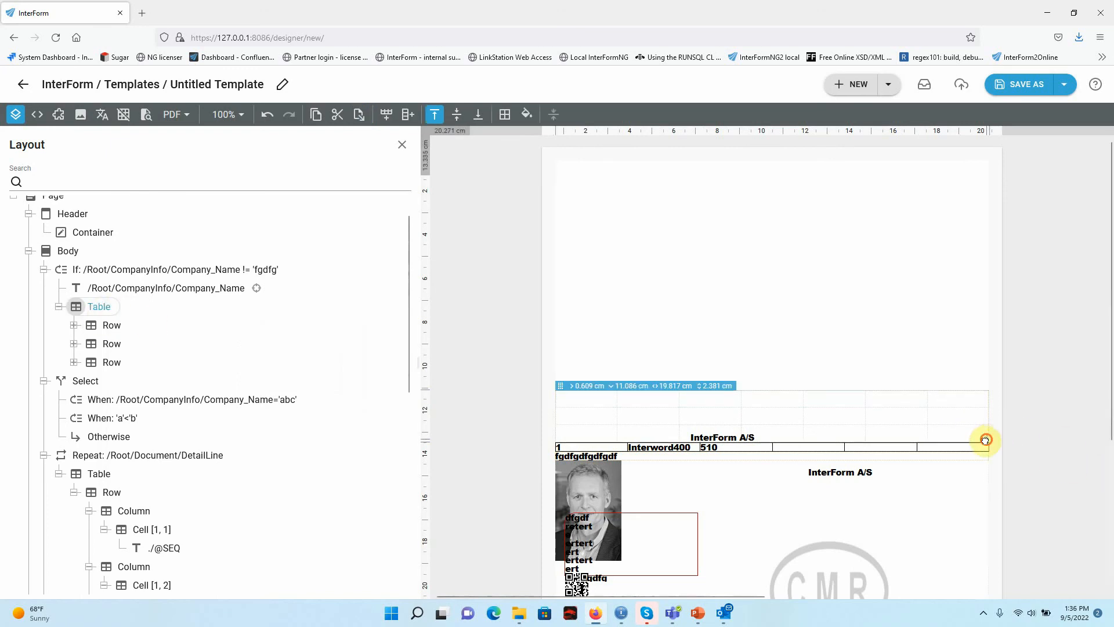
drag(985, 437, 862, 462)
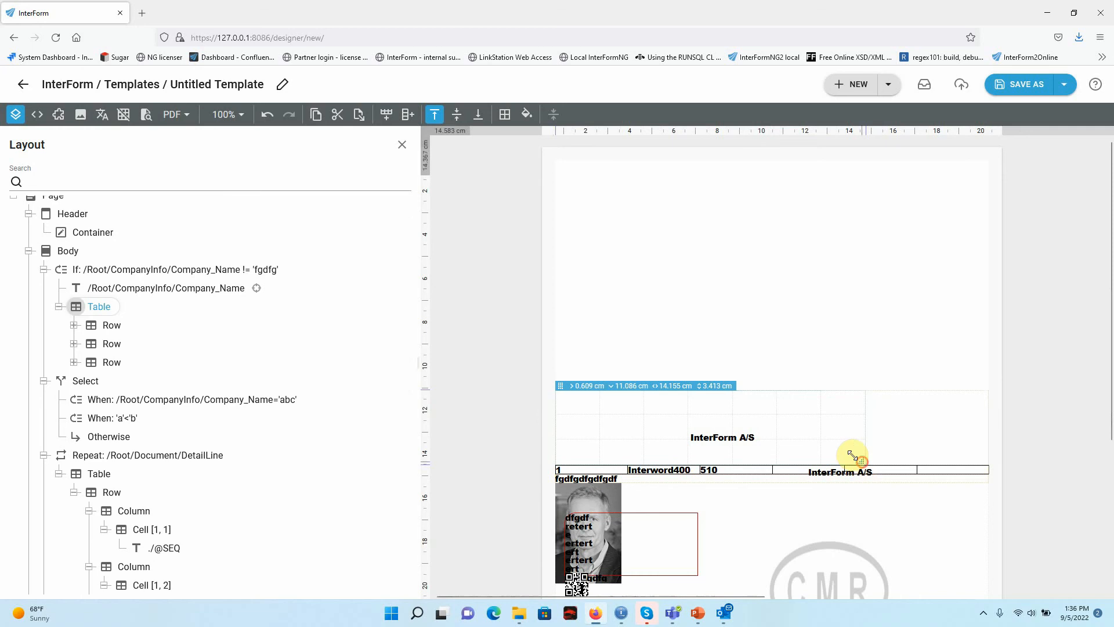
click(505, 115)
click(507, 136)
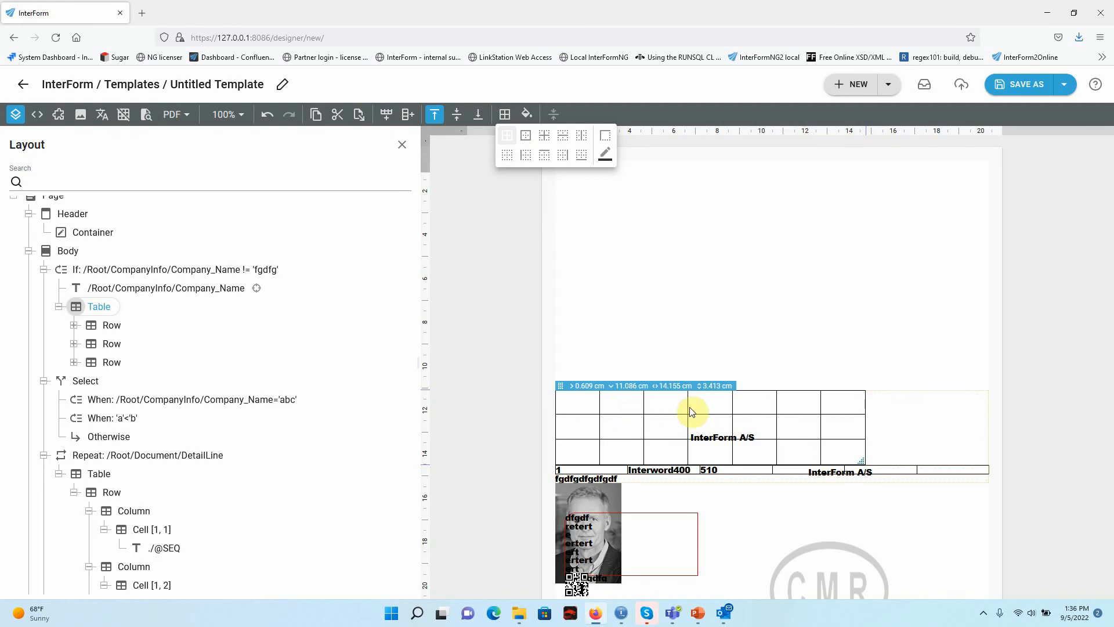
Merge cells [1, 2] and [1, 3] in the bordered table's first row and split the merged cell again
click(622, 406)
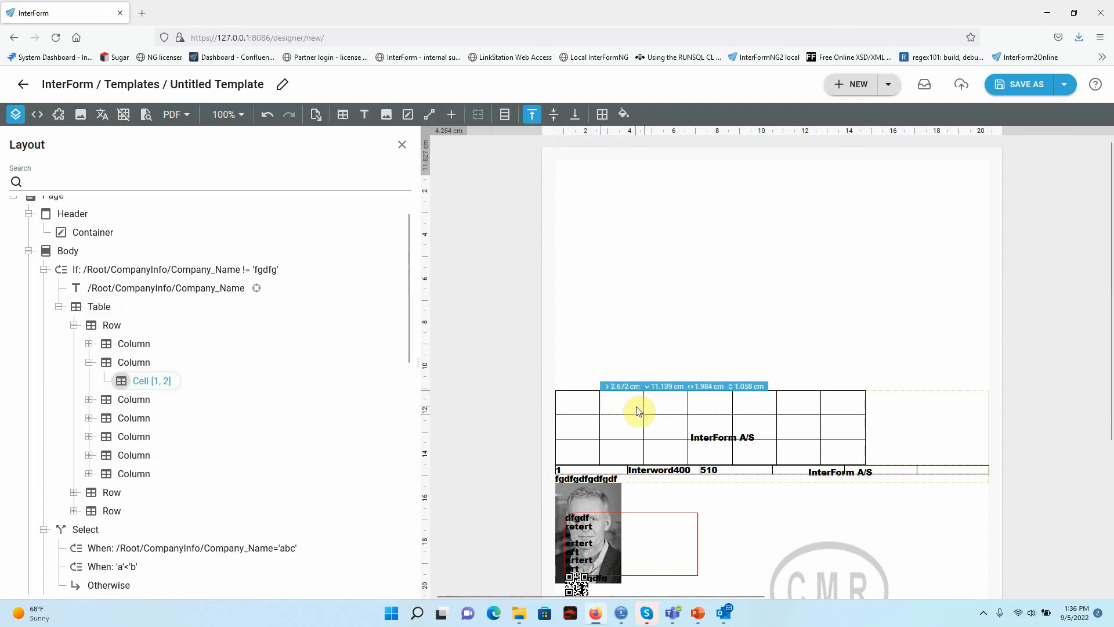
drag(636, 401, 776, 407)
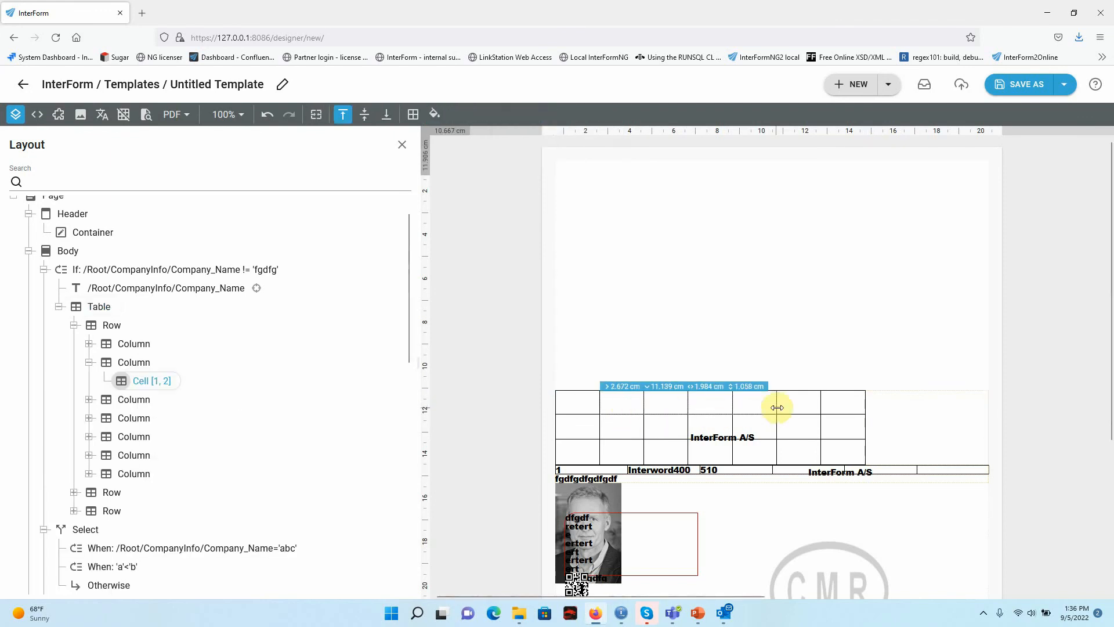
click(784, 407)
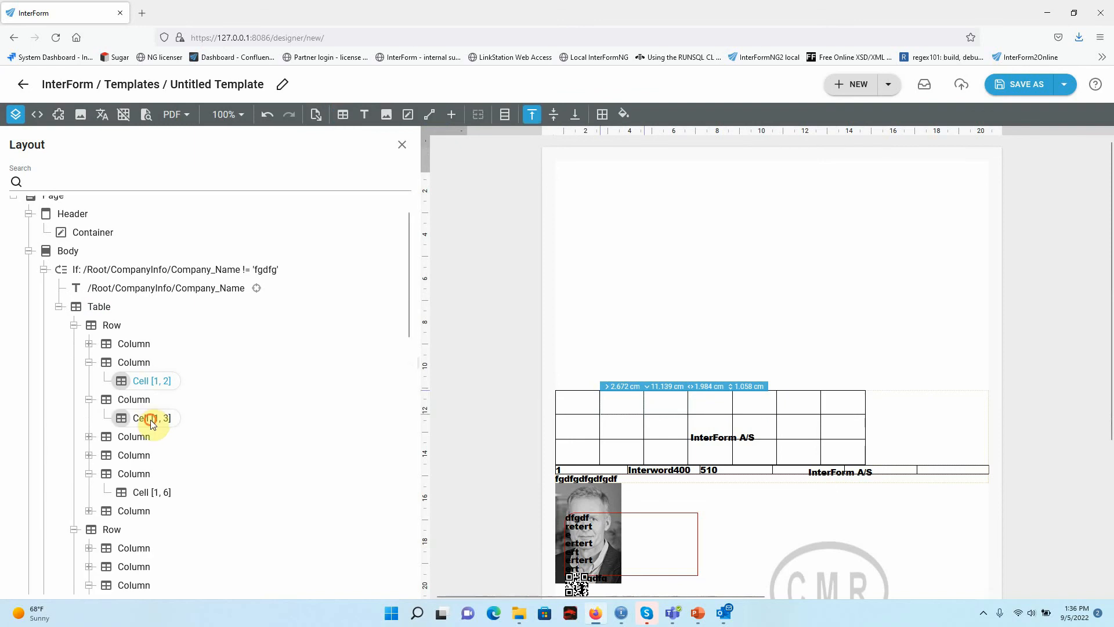
ctrl+click(151, 420)
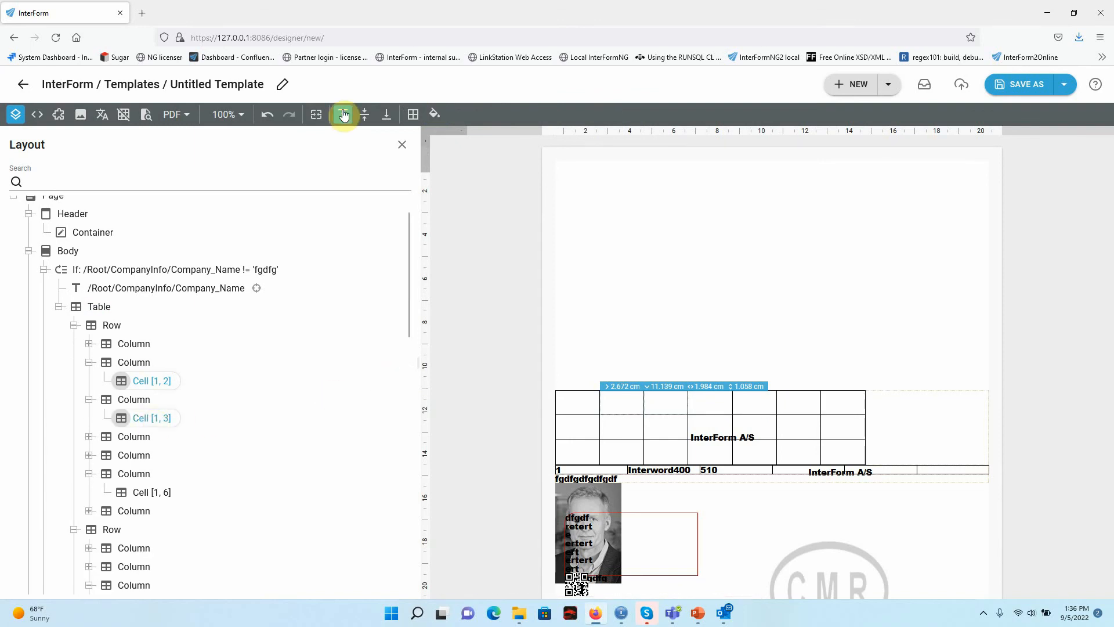
click(316, 118)
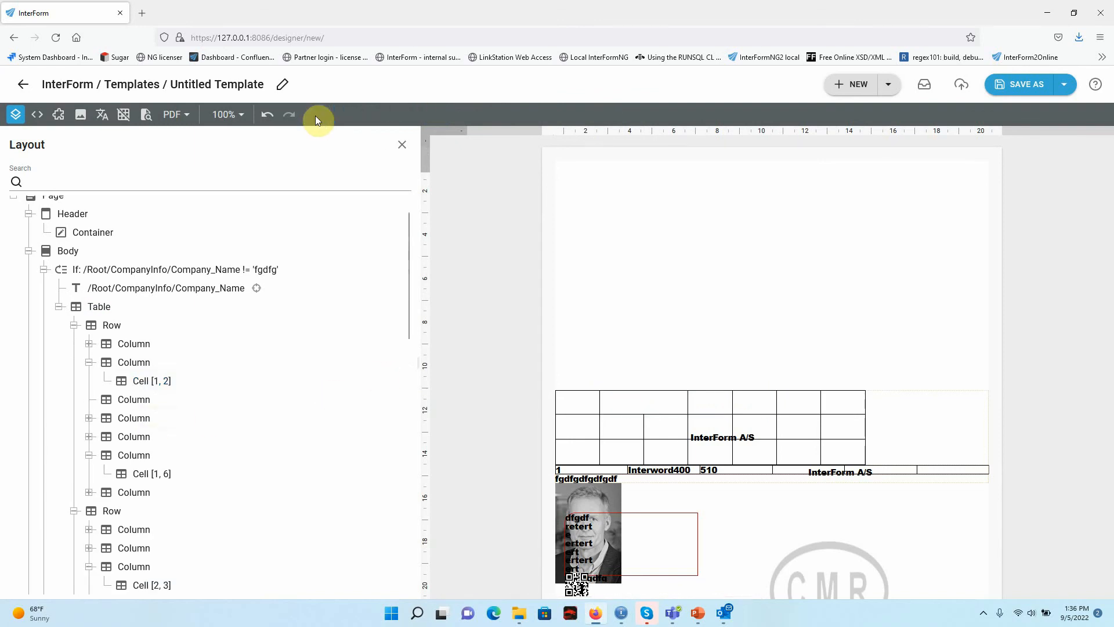
click(636, 404)
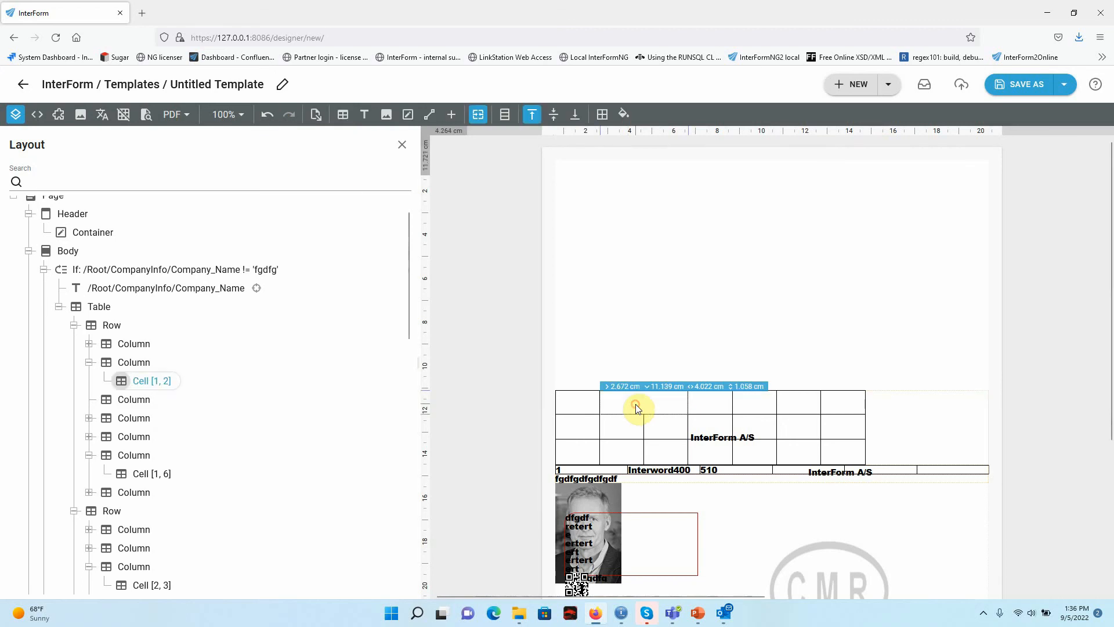
click(478, 114)
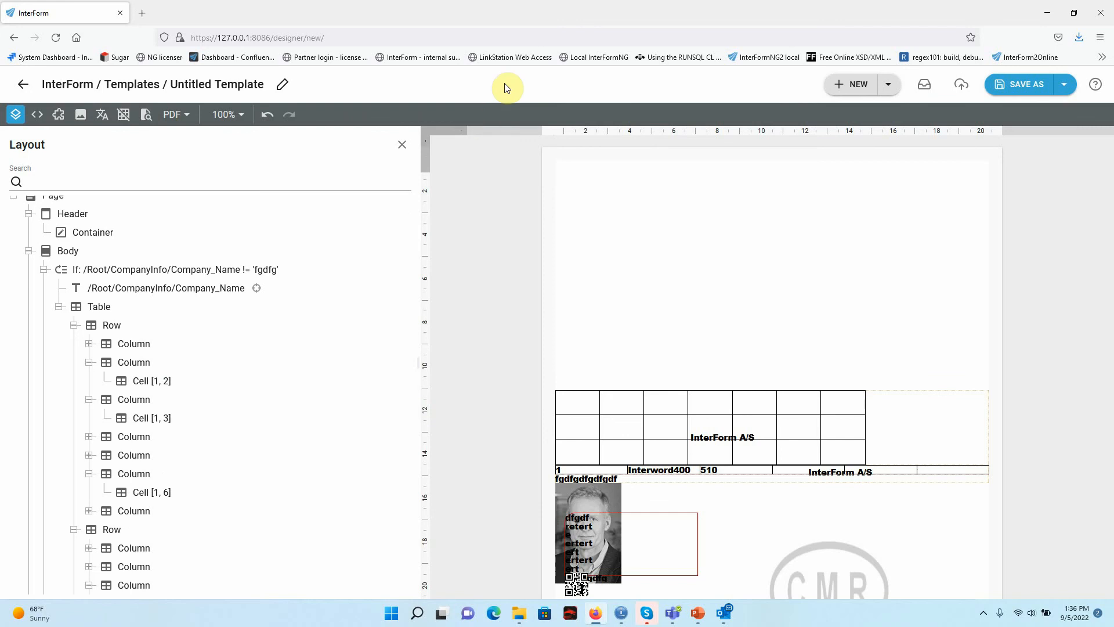
Examine the wrap options available for the table's first row
click(114, 326)
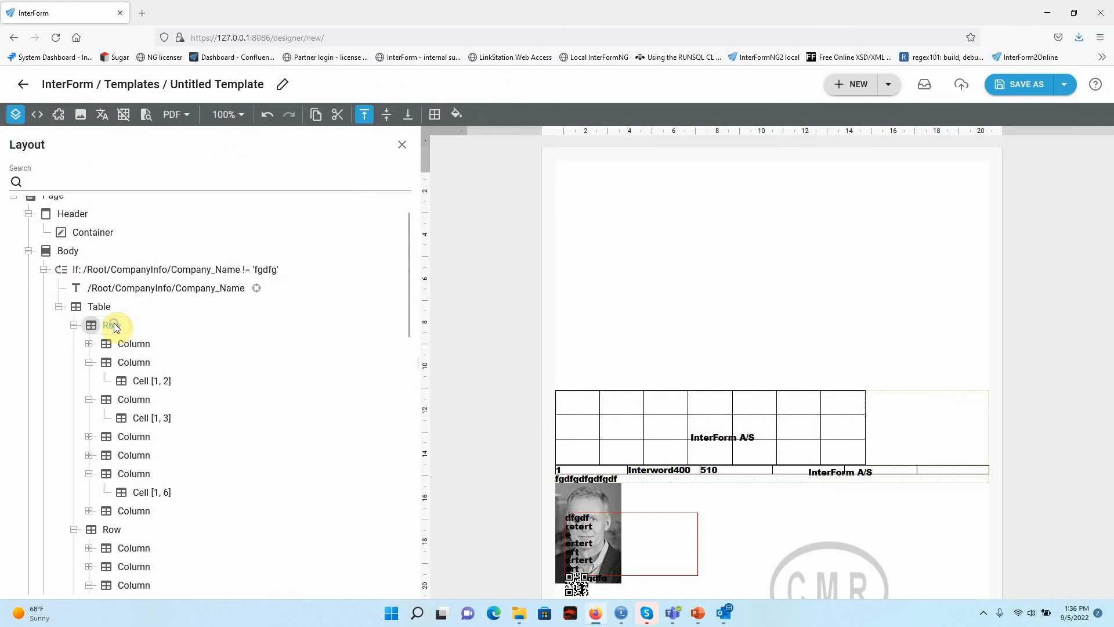
right_click(114, 327)
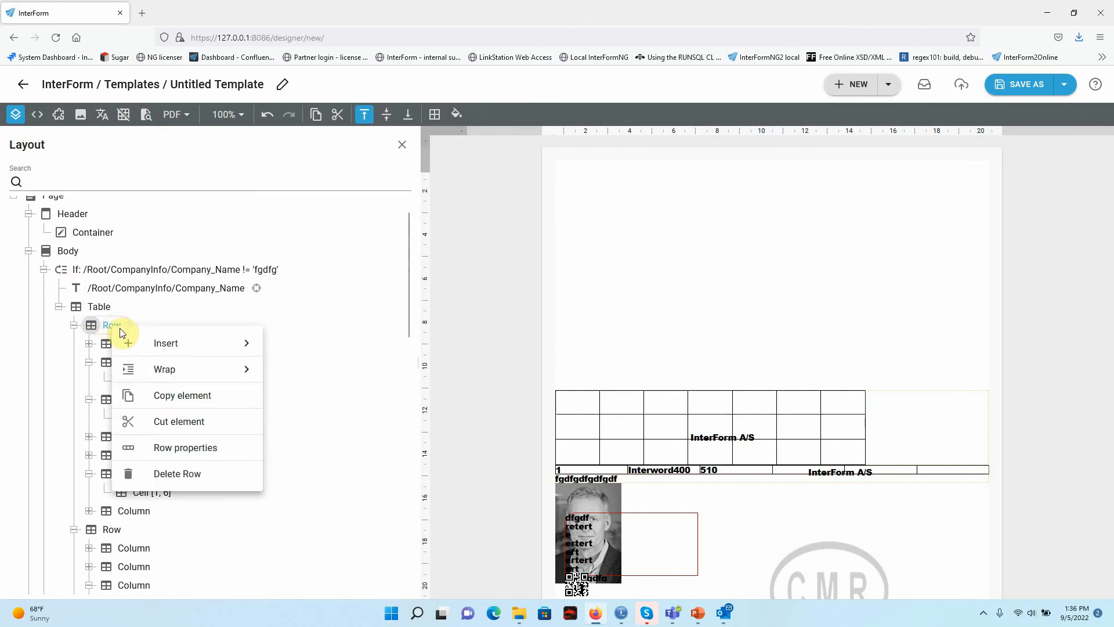
click(195, 370)
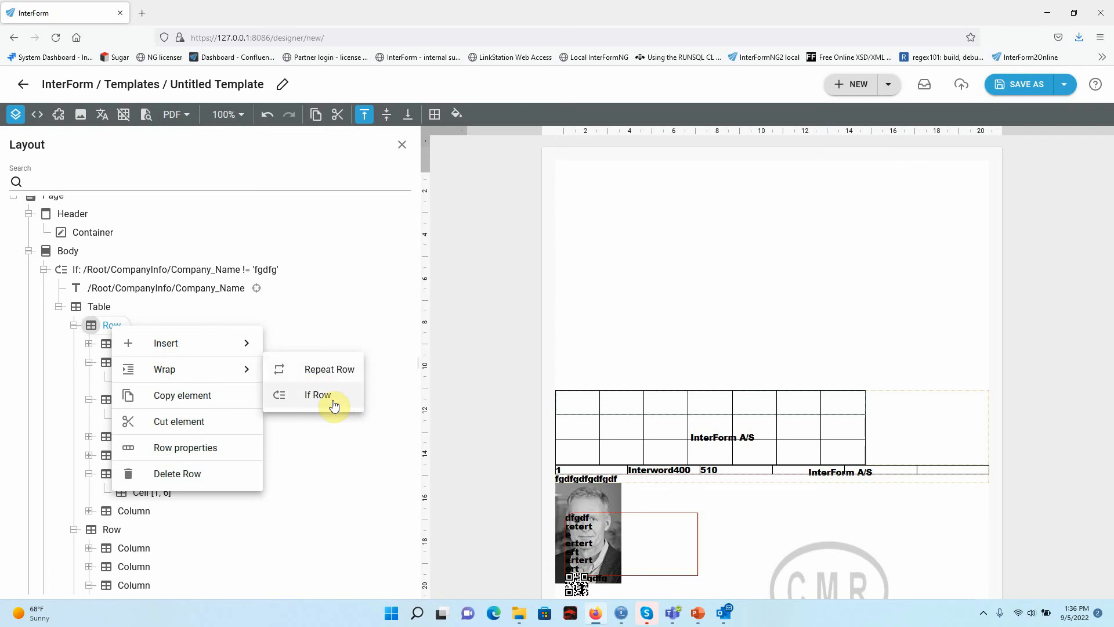
click(336, 492)
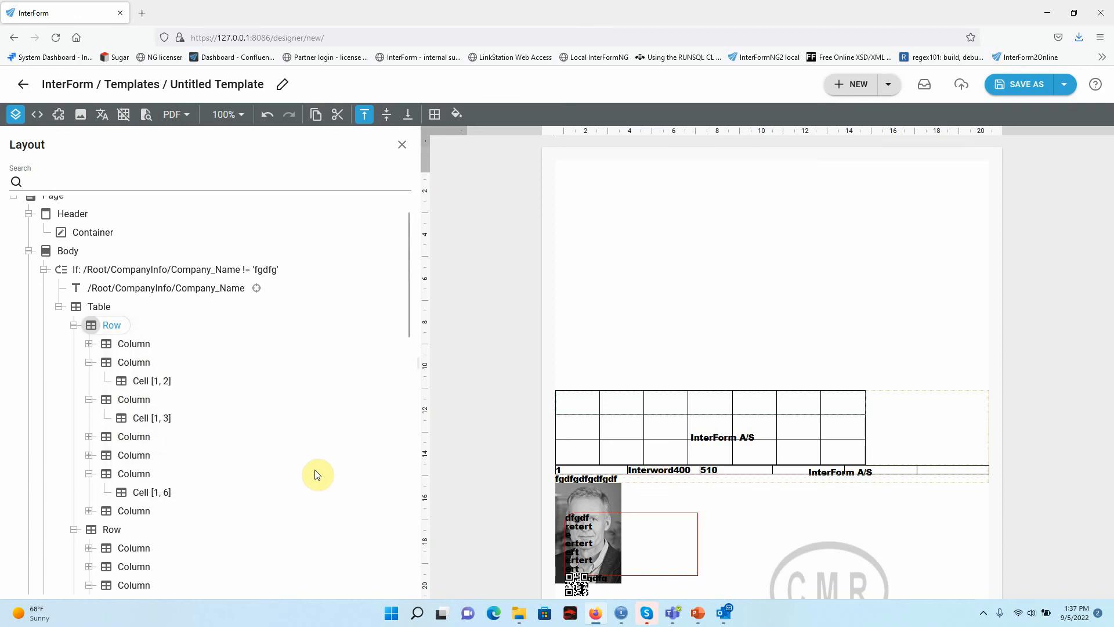
scroll(181, 335, up, 1)
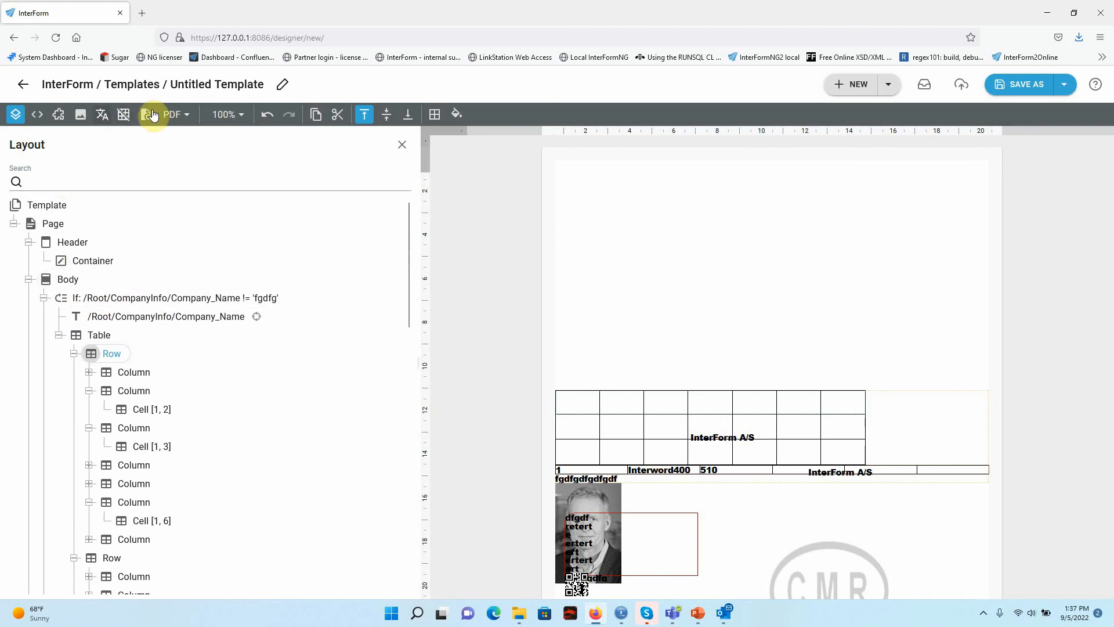
click(200, 174)
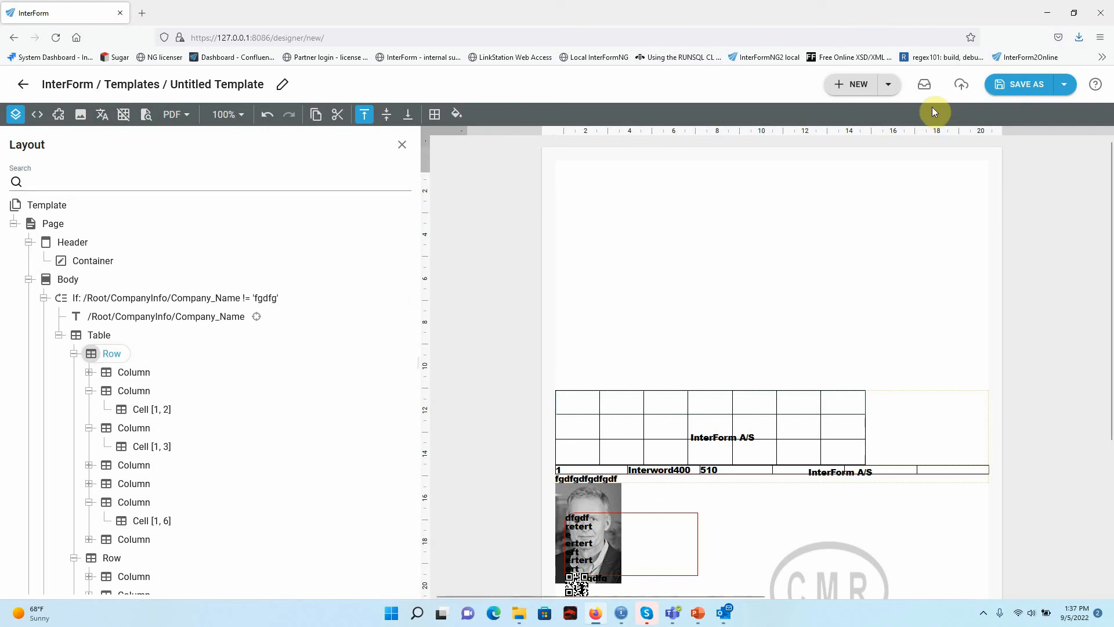
Reset to a new template, discarding the unsaved work, and delete its default Page element
click(845, 85)
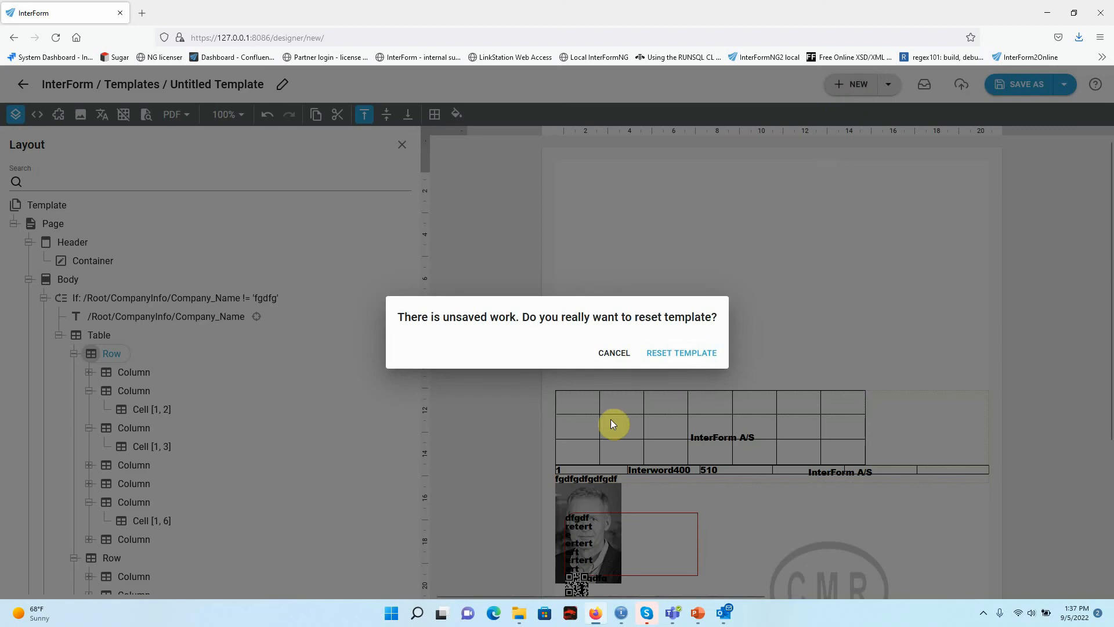
click(691, 355)
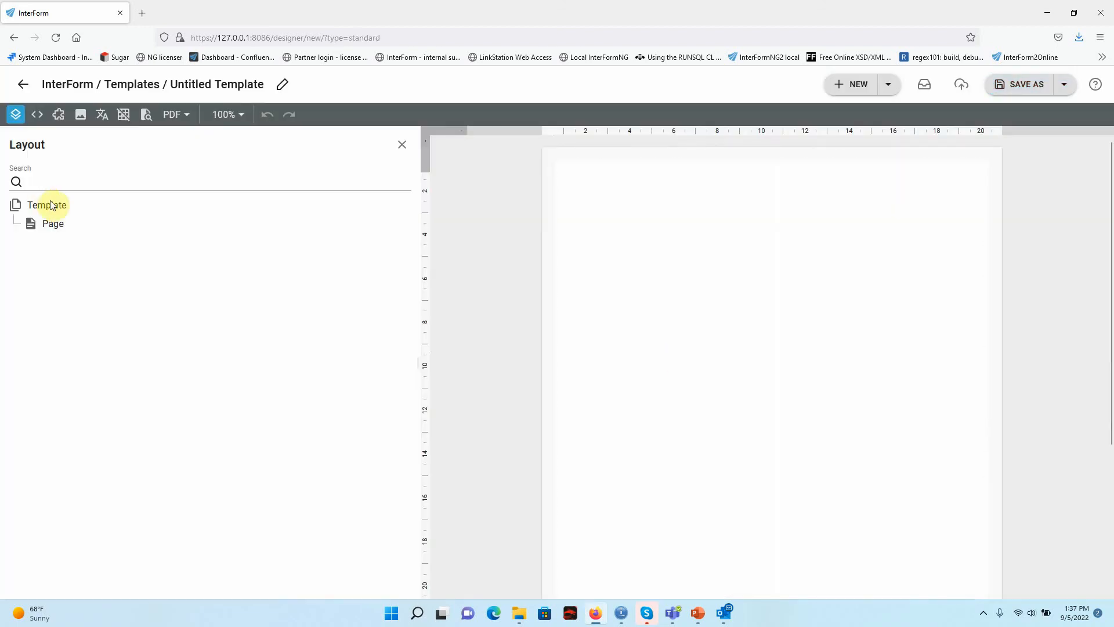
click(53, 225)
key(Delete)
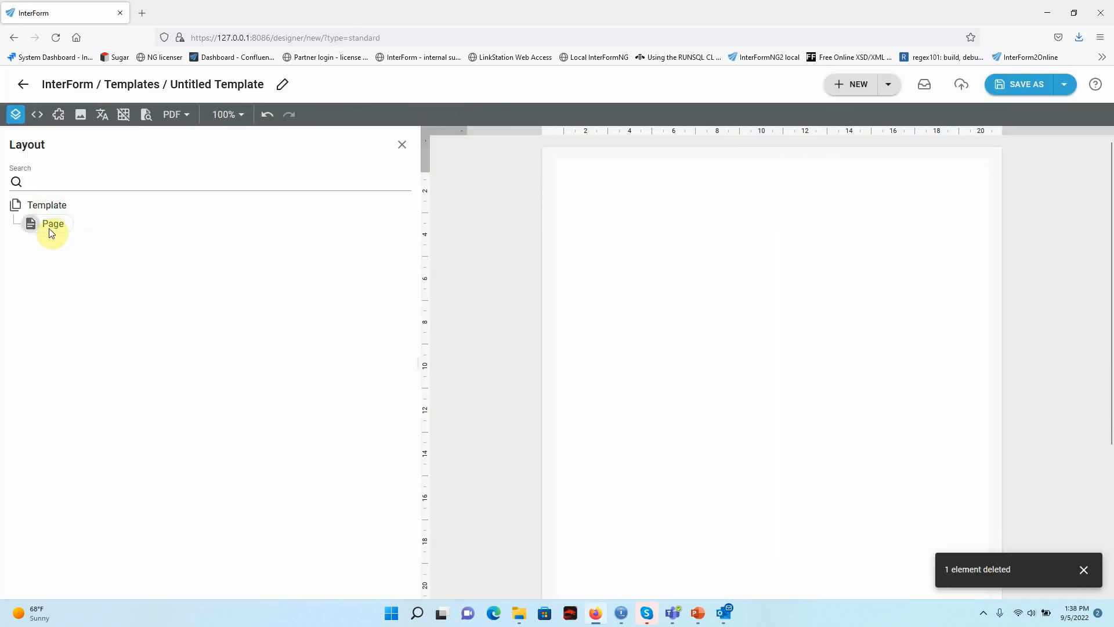
Add a template variable named counter with the expression 1 and place it above the Page
click(46, 206)
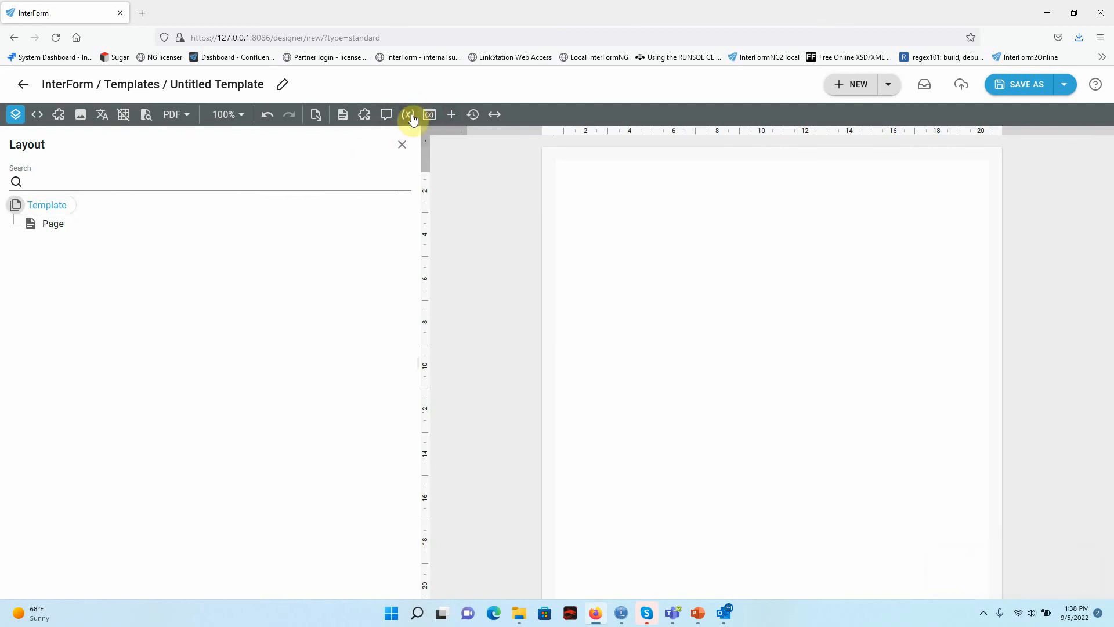
click(410, 115)
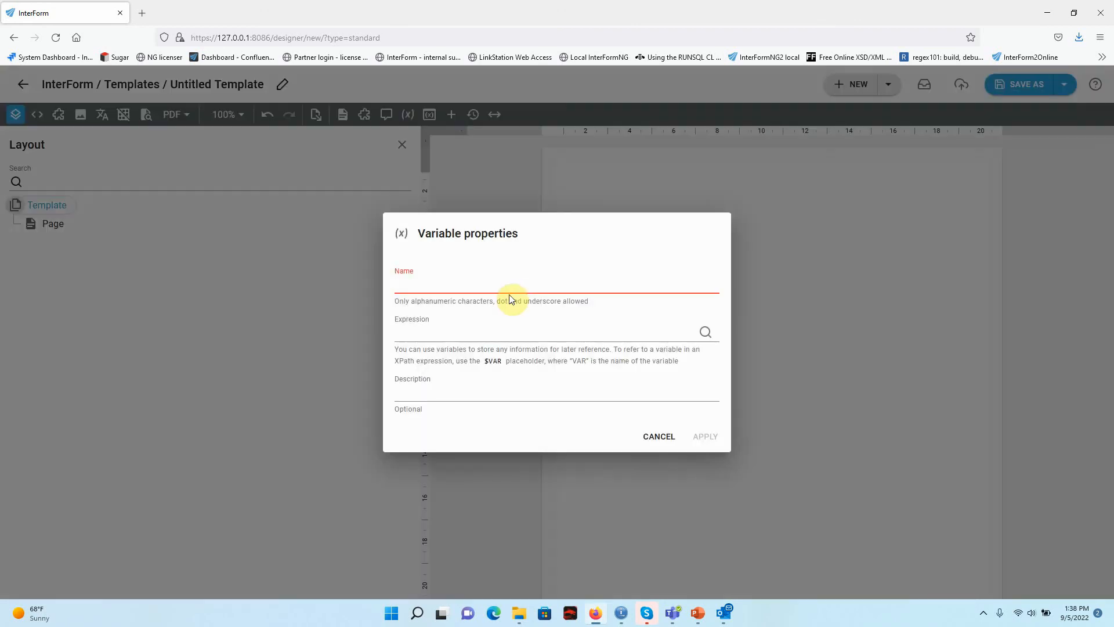
text(cou)
text(ne)
text(er)
click(548, 331)
text(1)
click(691, 436)
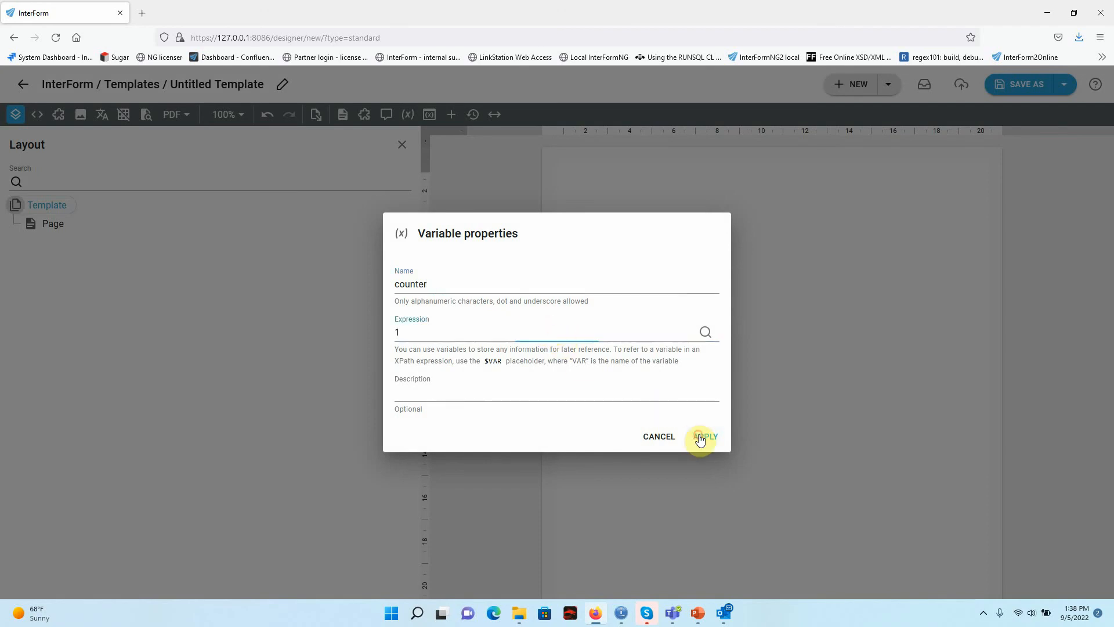
drag(29, 240, 30, 218)
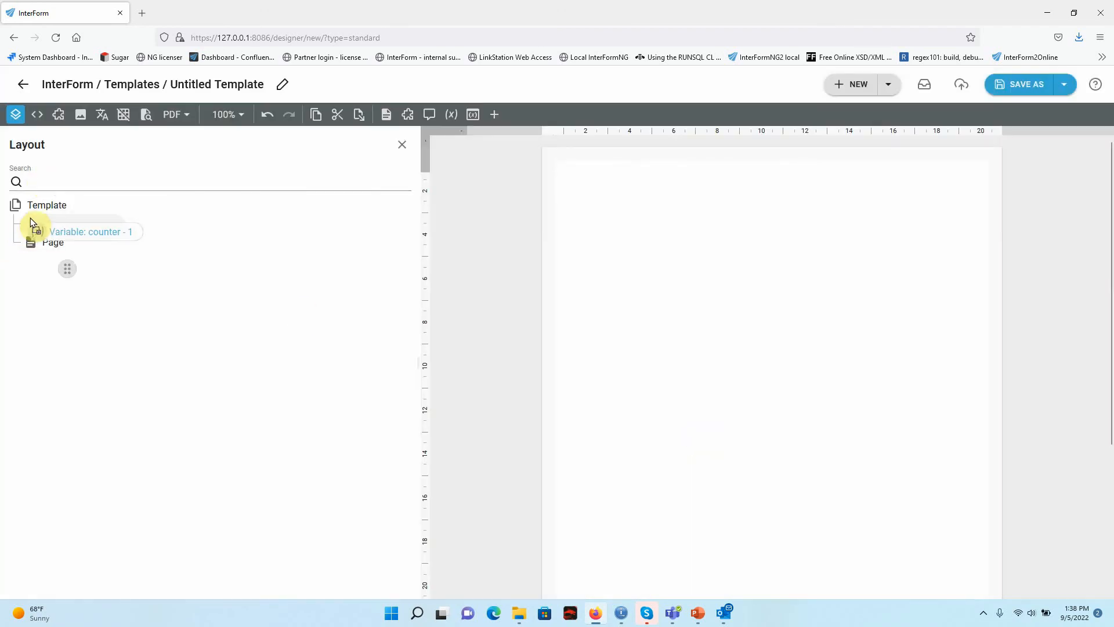
Insert a Repeat into the Page that repeats its contents 100 times
click(57, 244)
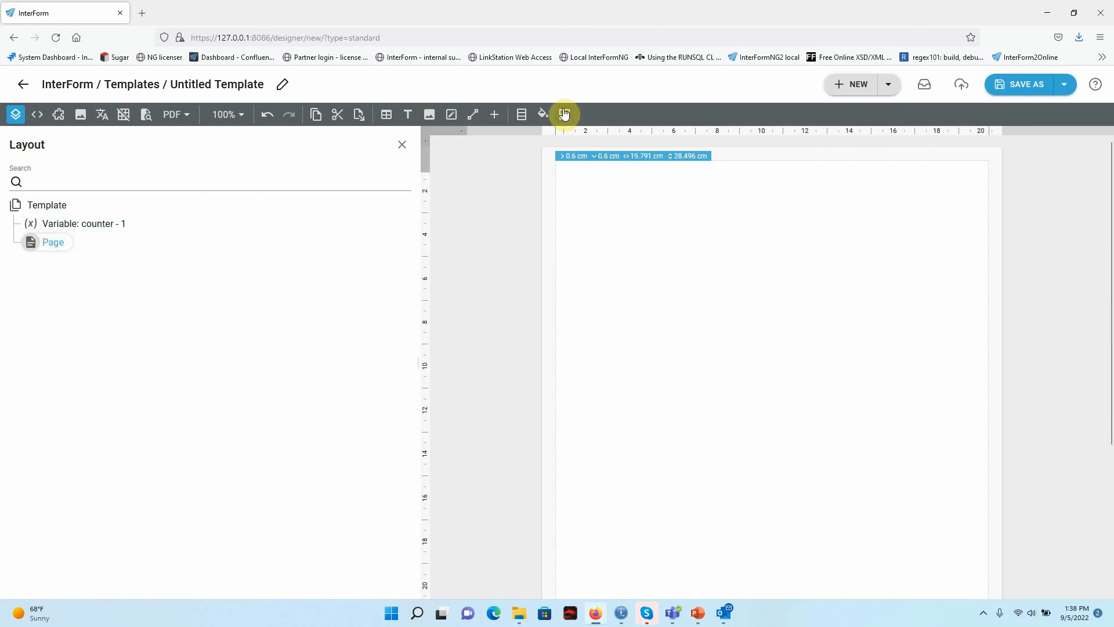
click(494, 114)
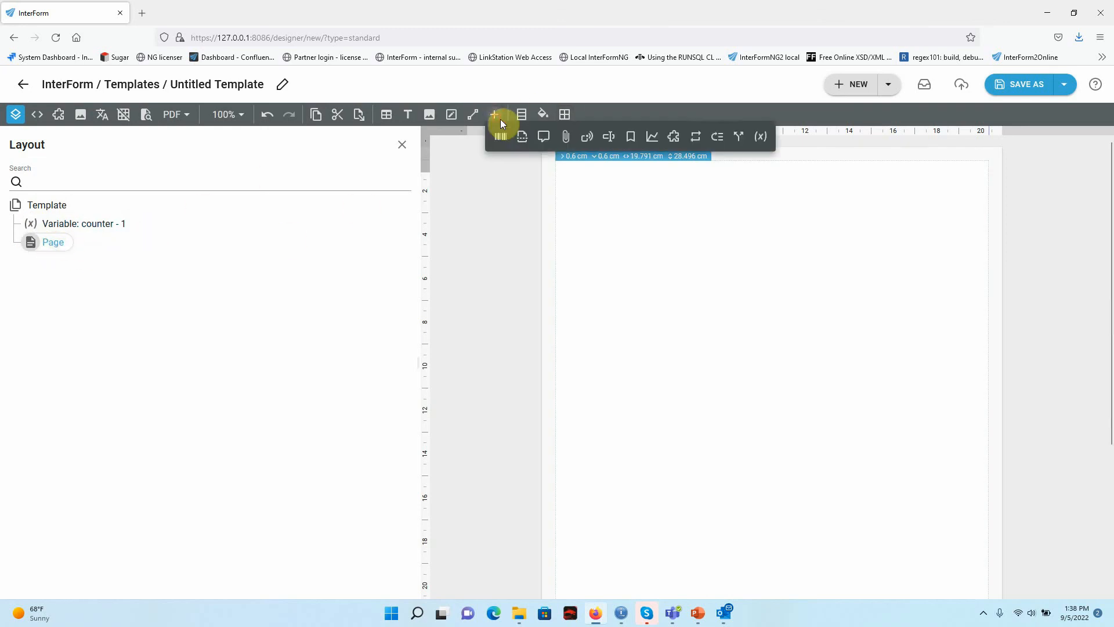
click(695, 137)
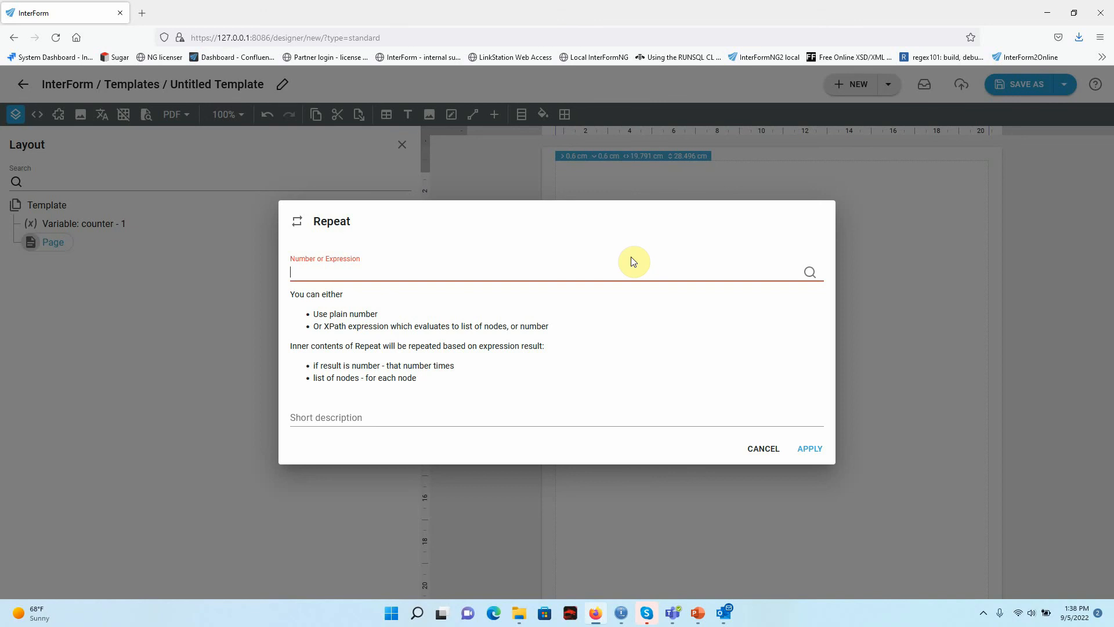
text(100)
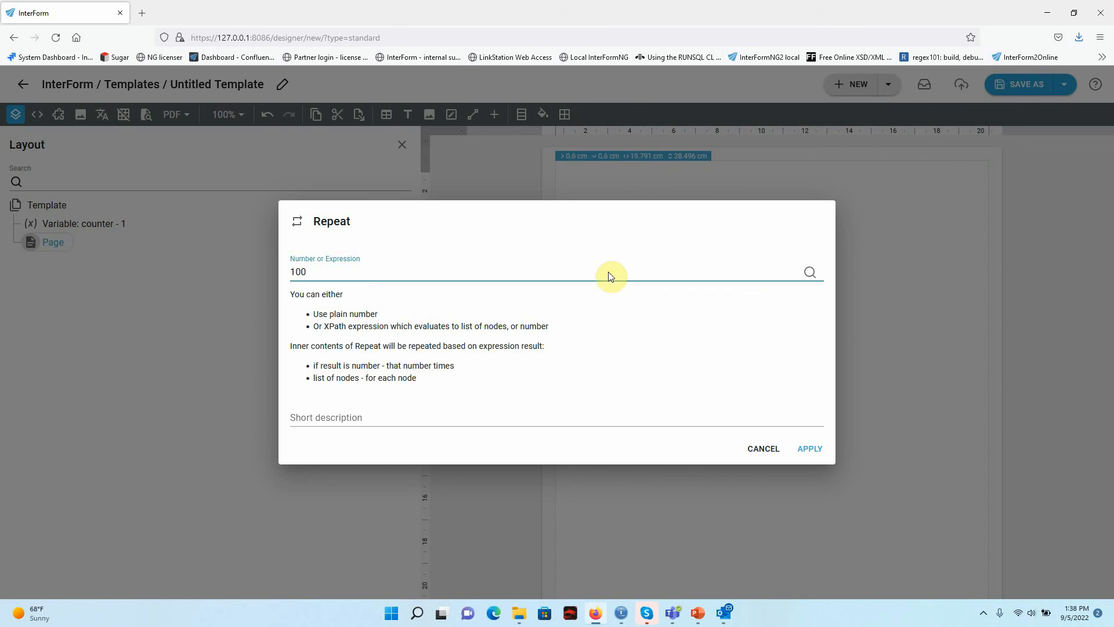
click(810, 448)
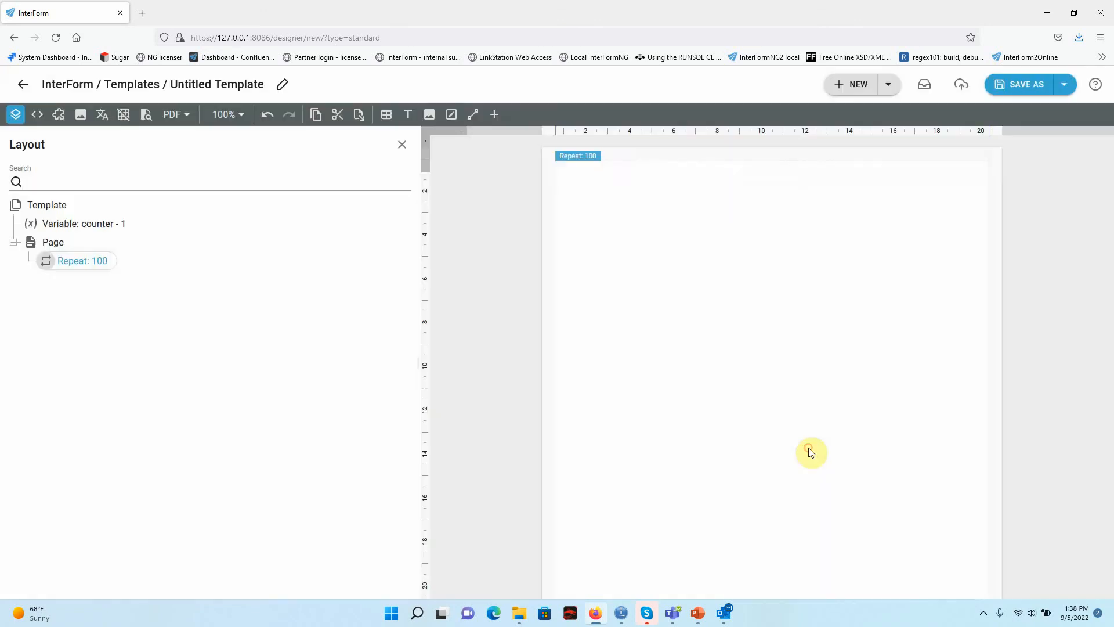
Insert a text element inside the Repeat and set its content to the variable expression $counter
click(409, 114)
click(86, 284)
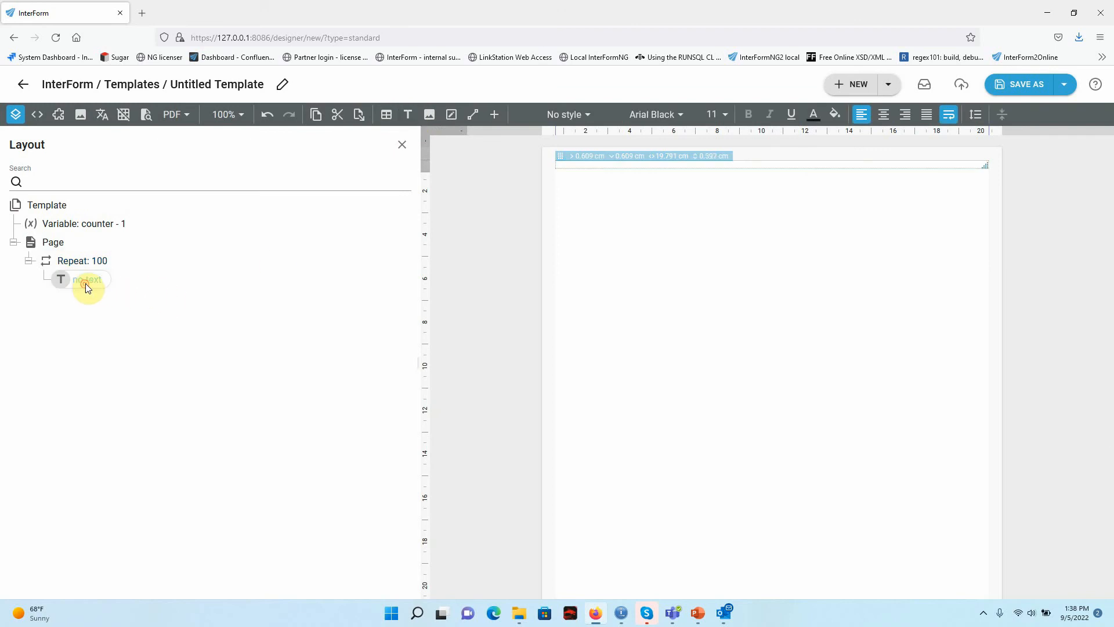
click(387, 170)
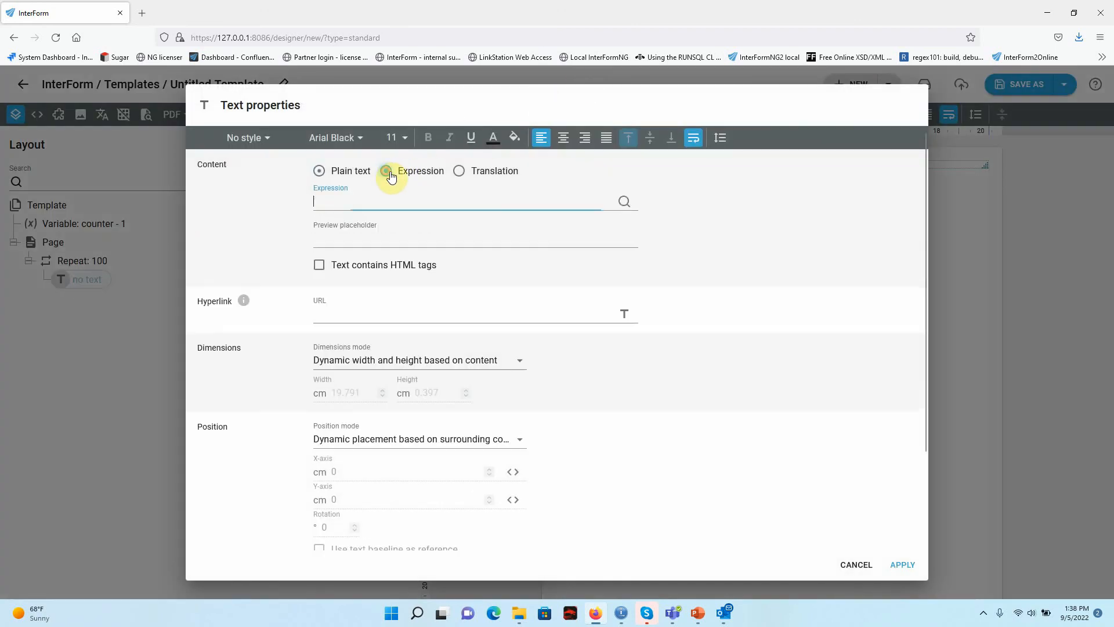
click(624, 201)
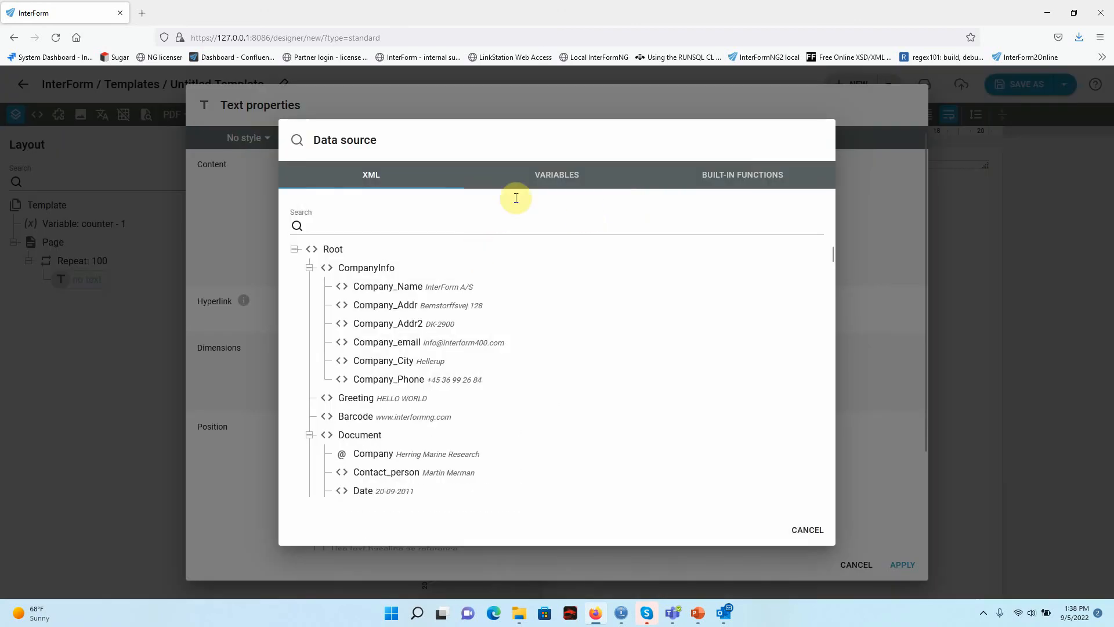
click(572, 175)
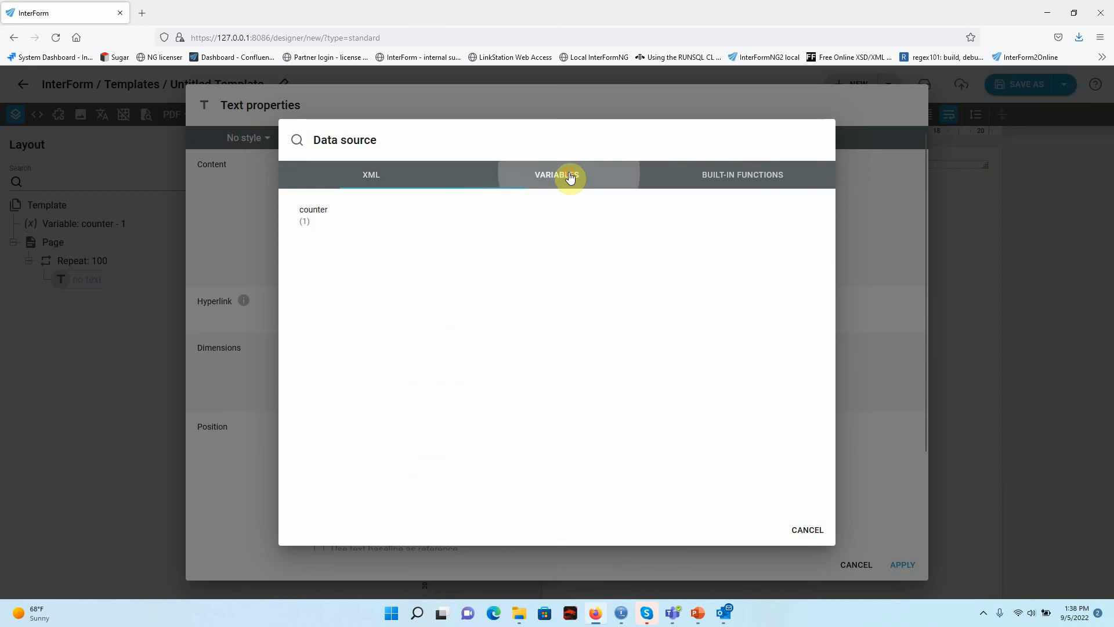
click(333, 227)
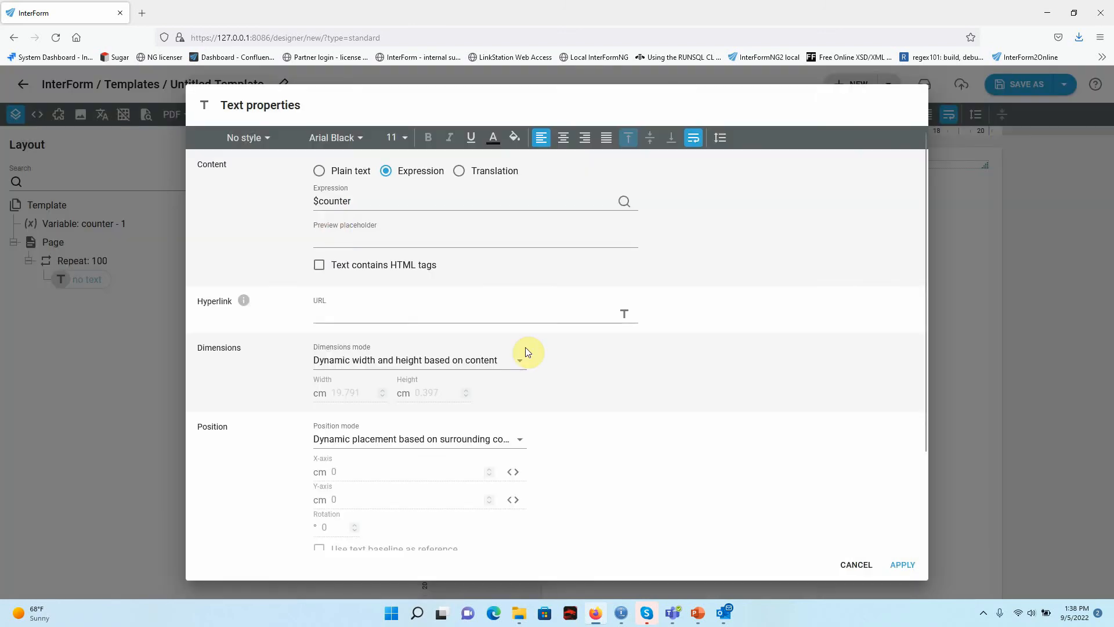
click(907, 564)
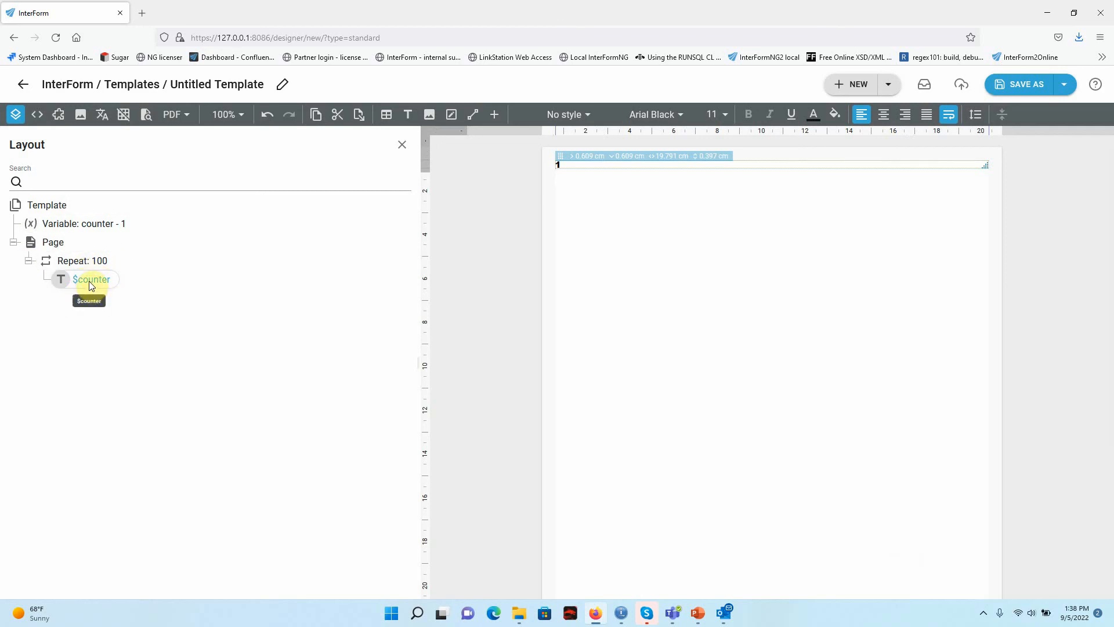
Add a variable named counter inside the Repeat below the text, with expression $counter+1 and description counter=counter+1
click(494, 115)
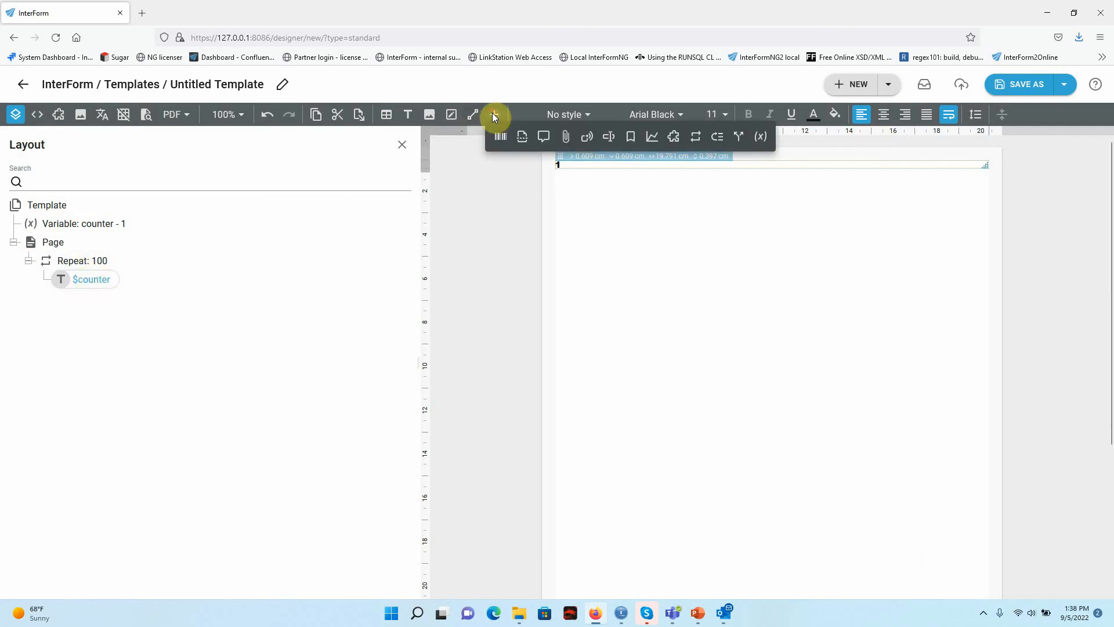
click(760, 140)
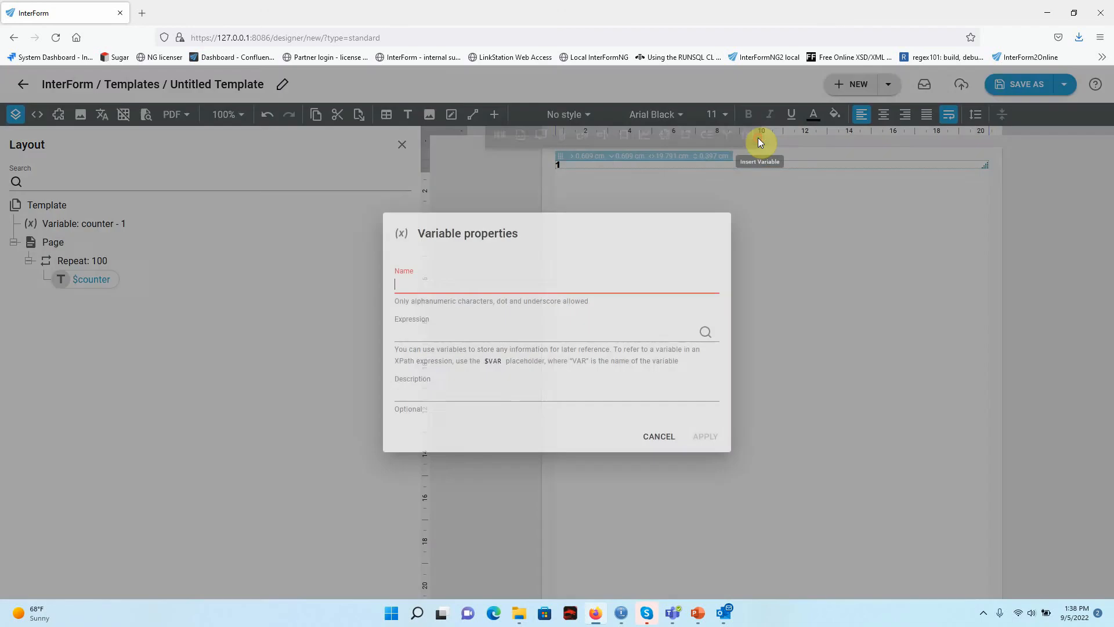
text(counter)
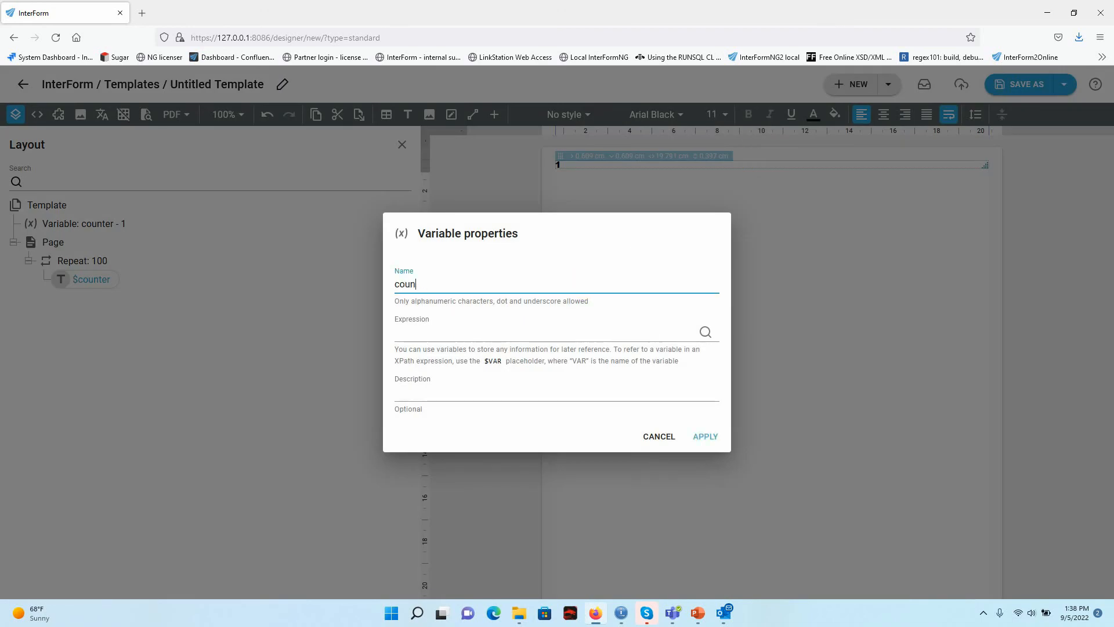
click(705, 331)
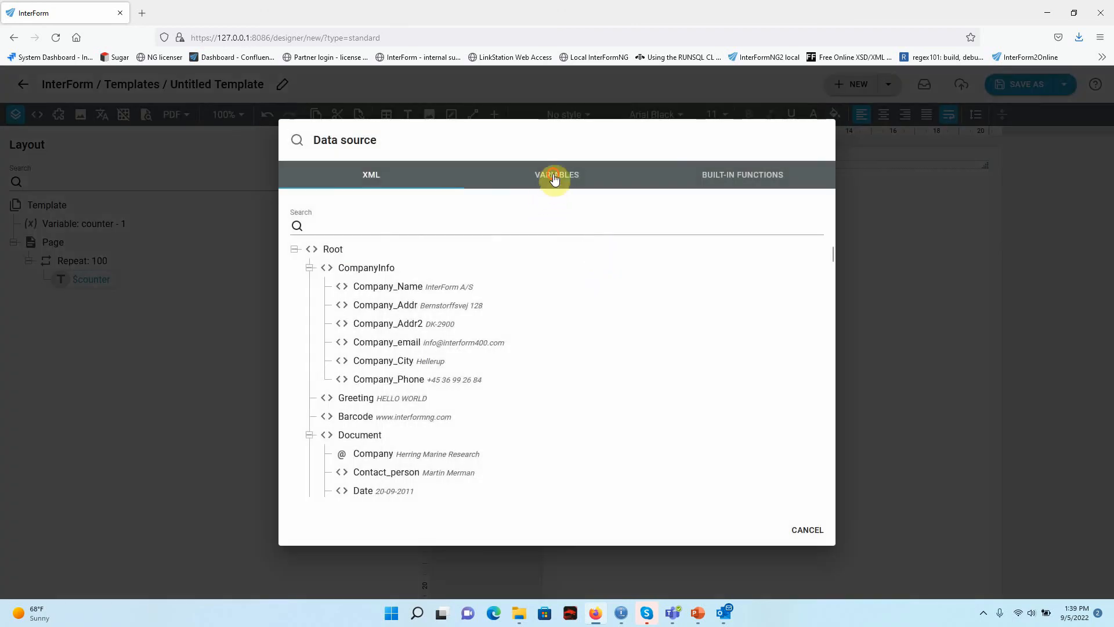
click(553, 176)
click(311, 210)
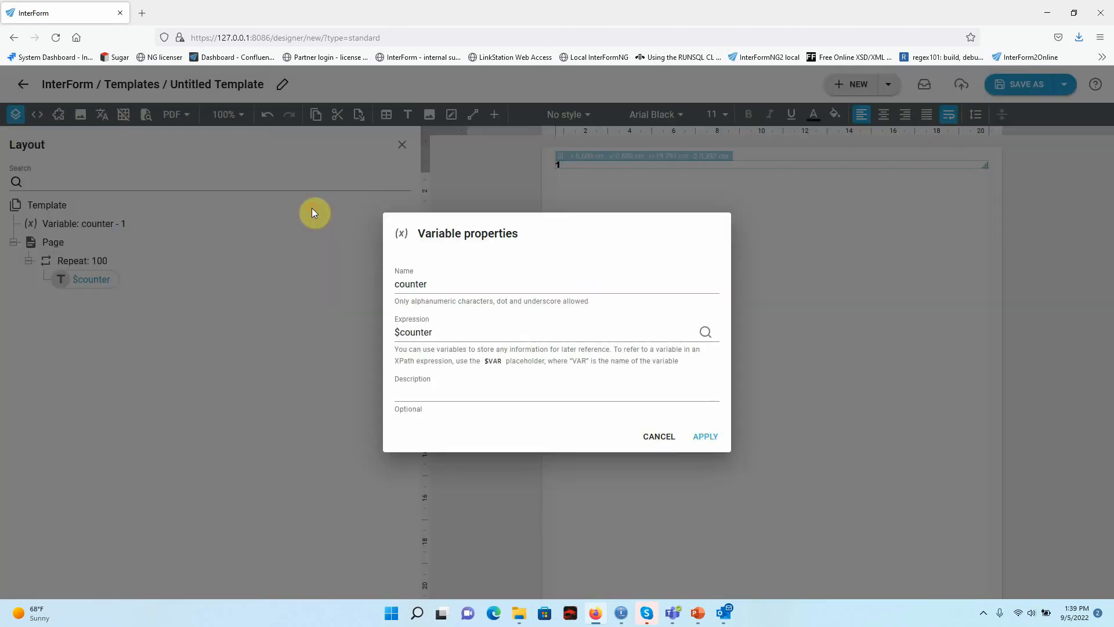
click(451, 330)
text(+1)
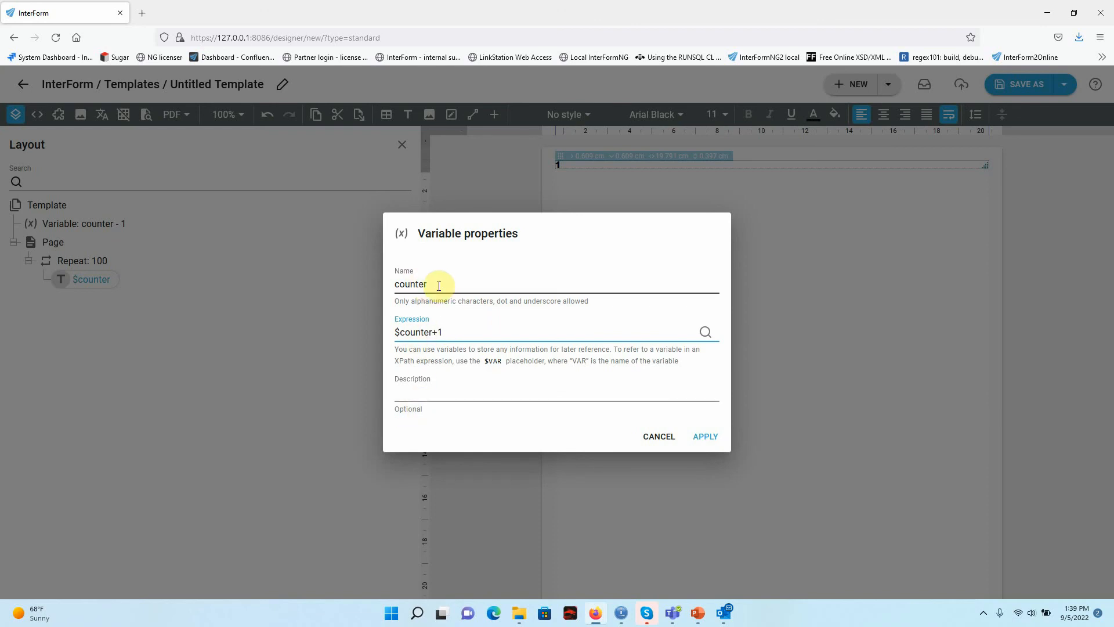
click(428, 391)
text(counter=counter+1)
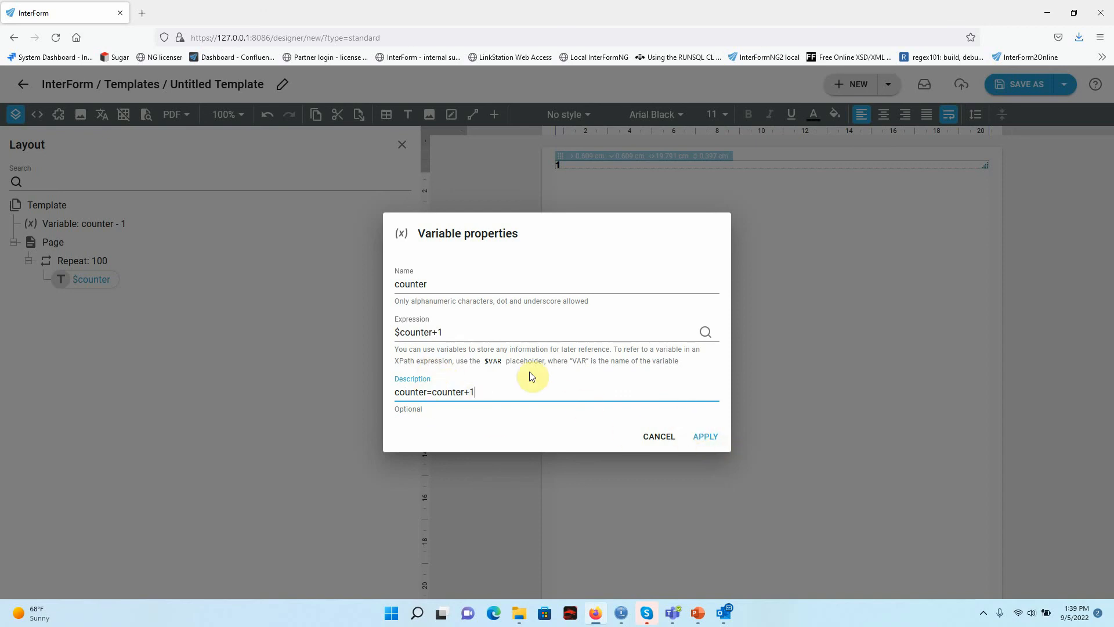
click(707, 439)
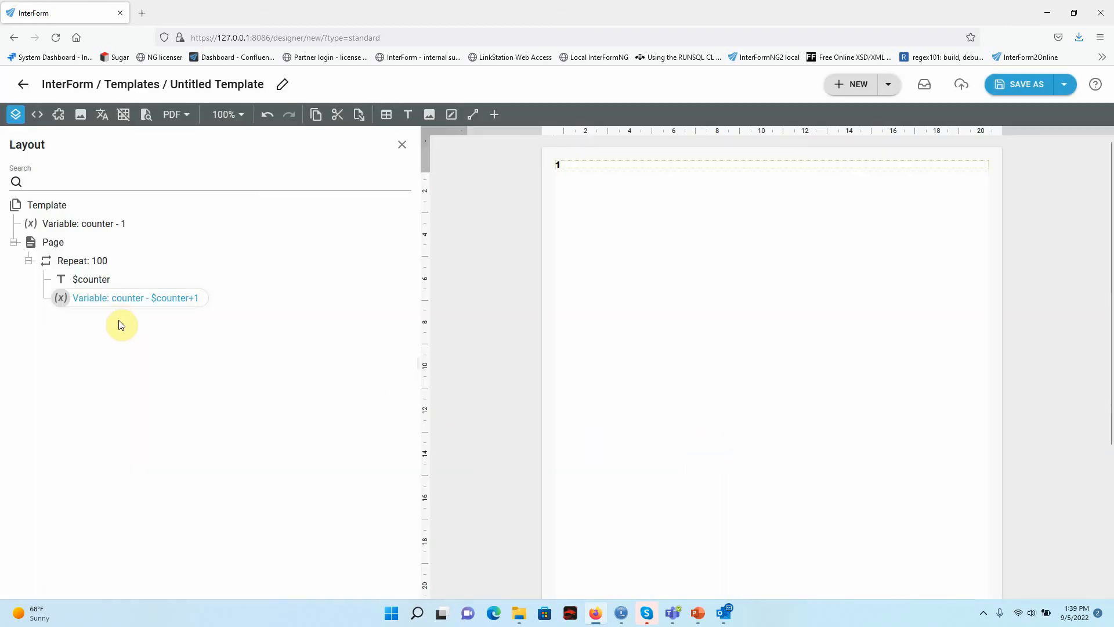
click(495, 114)
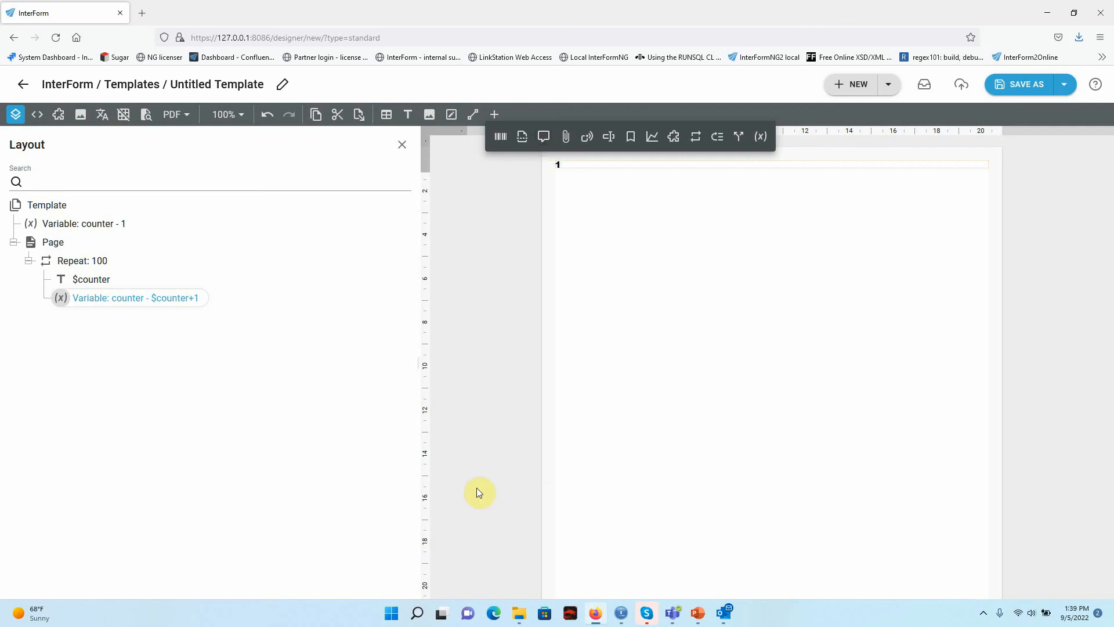
click(500, 465)
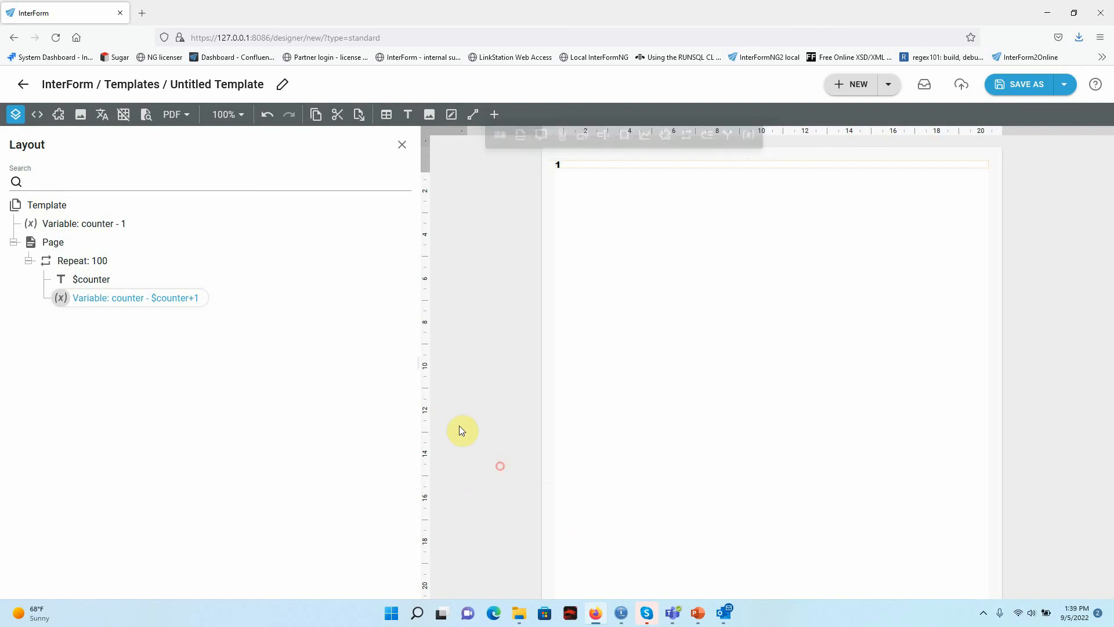
Preview the template as PDF and check the counter numbering on both pages
click(147, 117)
scroll(566, 327, down, 3)
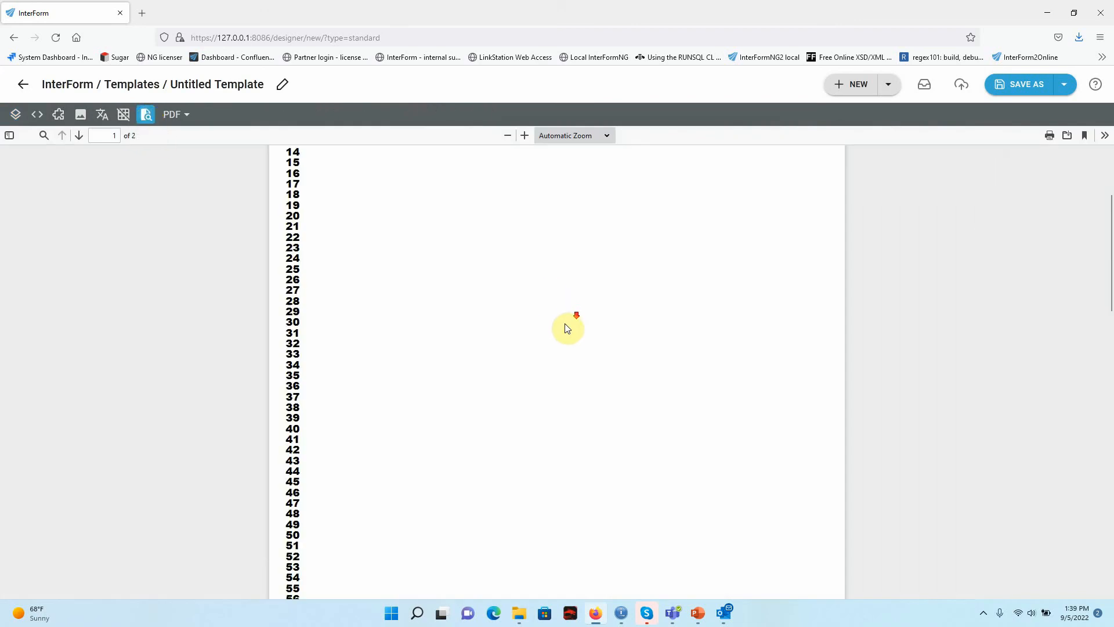
scroll(566, 325, down, 10)
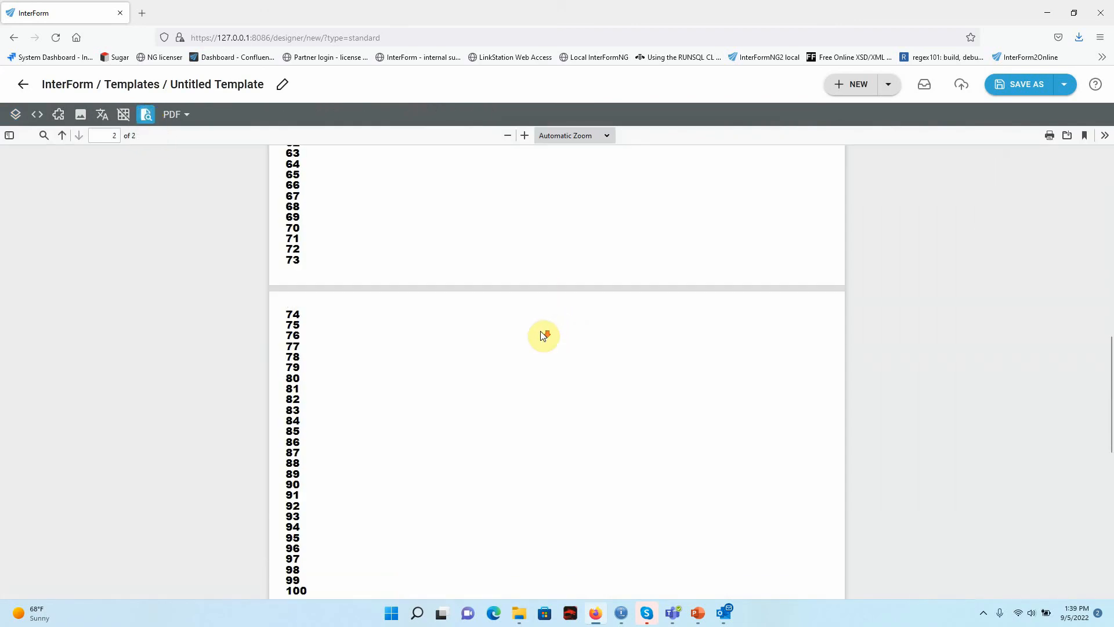
scroll(541, 331, down, 3)
scroll(541, 330, up, 4)
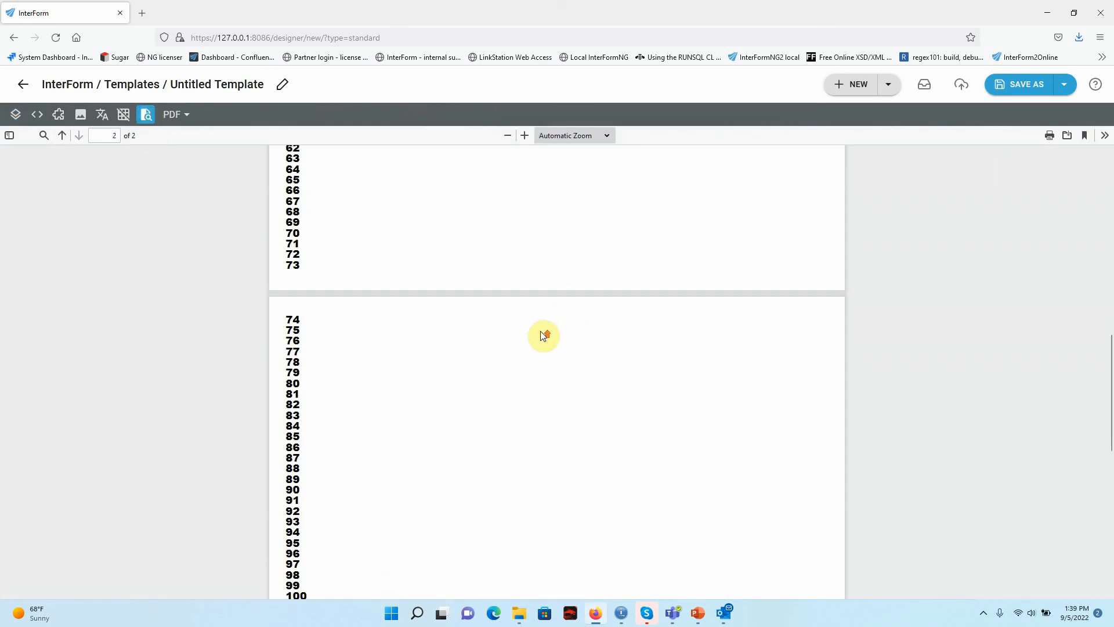
scroll(541, 334, up, 12)
scroll(535, 345, down, 13)
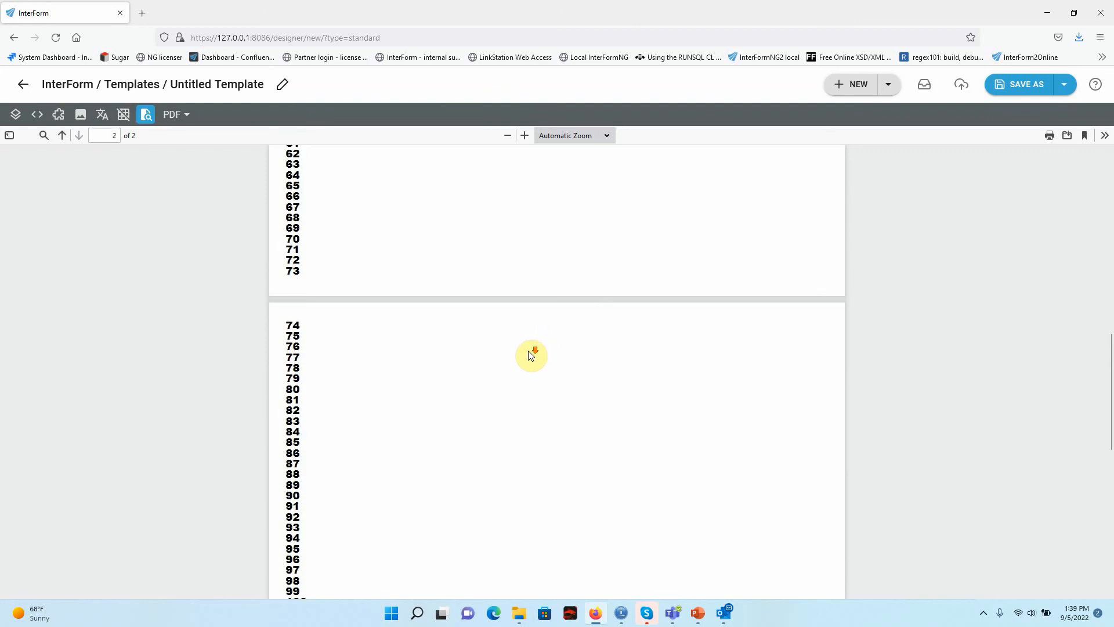
scroll(530, 355, down, 5)
scroll(473, 286, up, 5)
Insert a Header and a Footer into the Page in the template layout
click(15, 115)
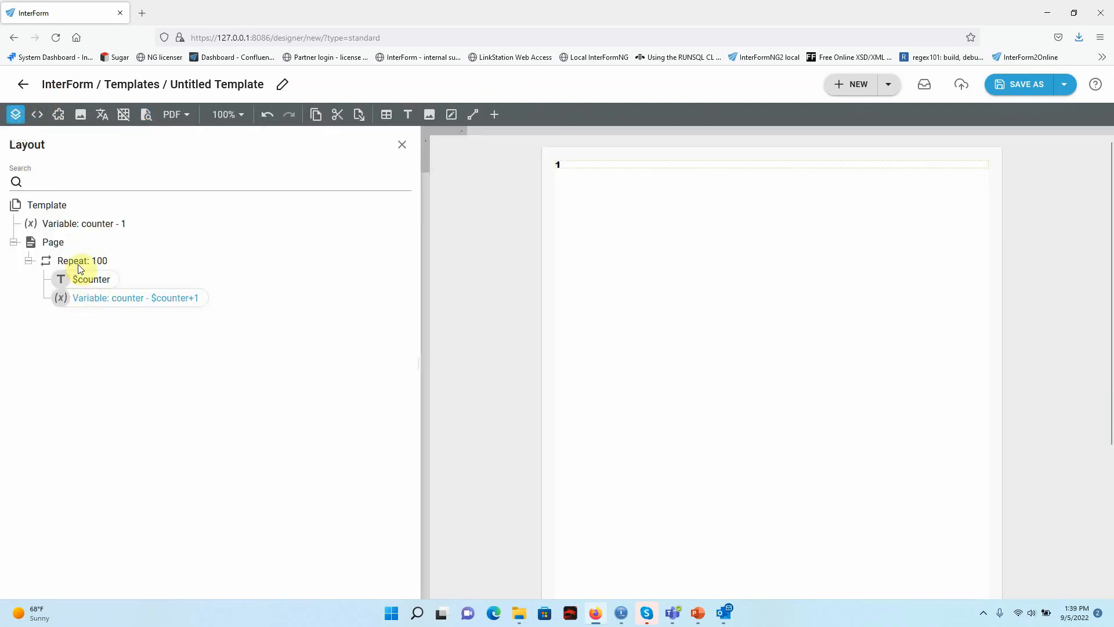
click(55, 241)
right_click(55, 242)
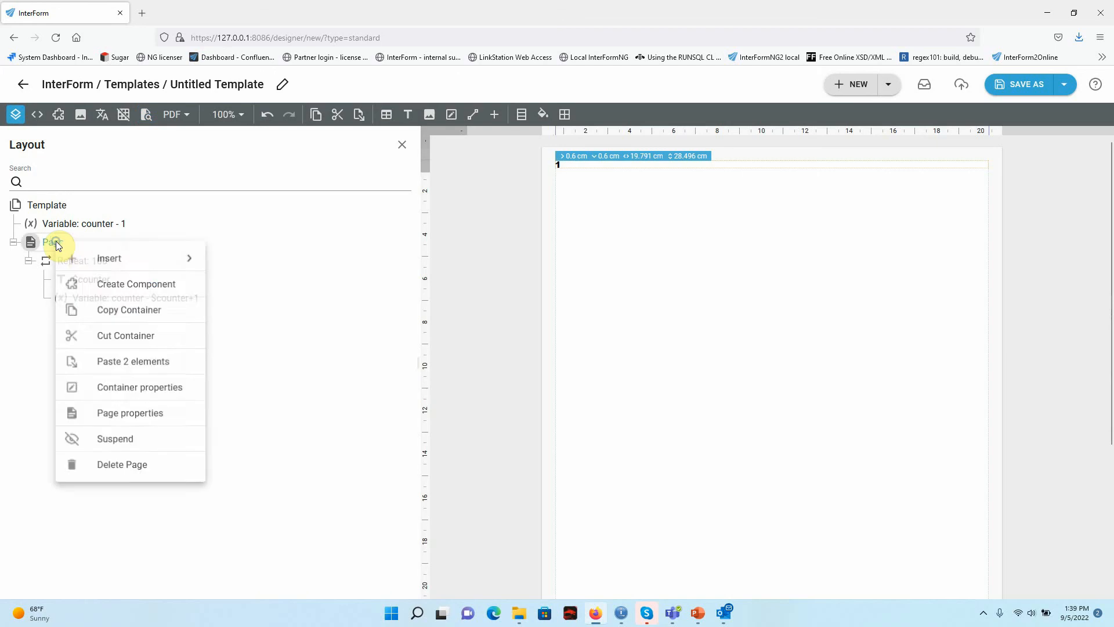
click(124, 264)
scroll(266, 517, down, 1)
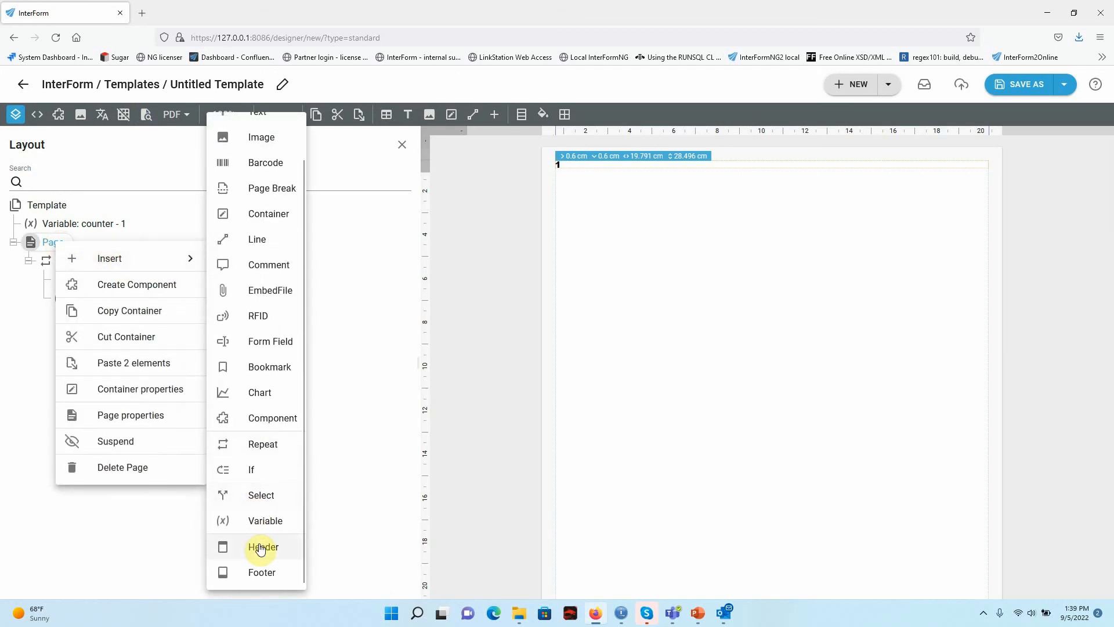
click(260, 549)
click(51, 246)
right_click(51, 246)
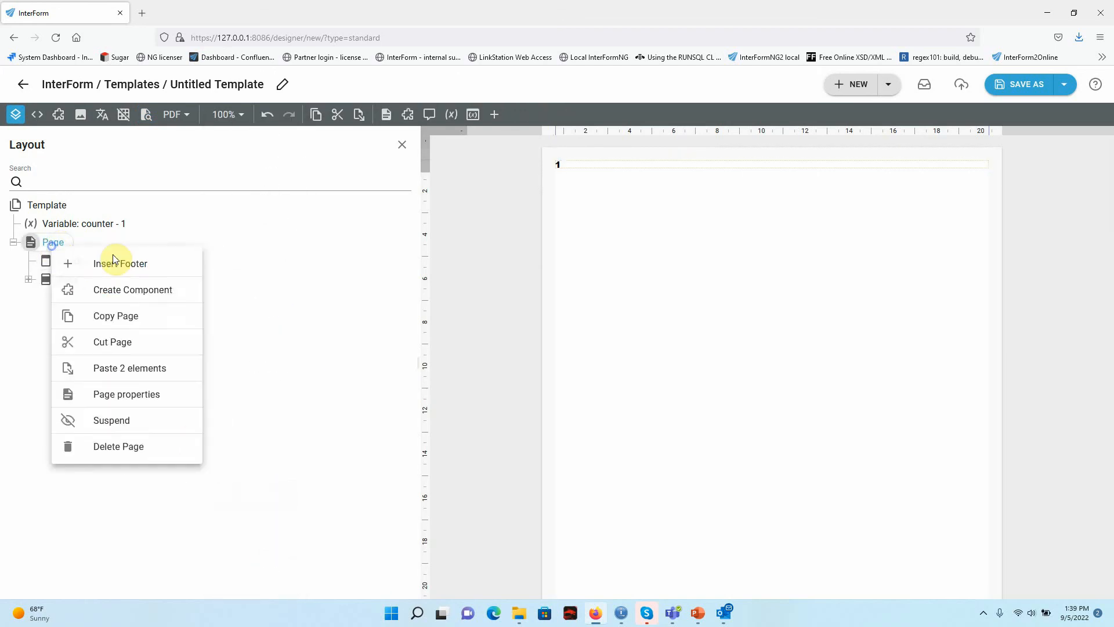
click(114, 262)
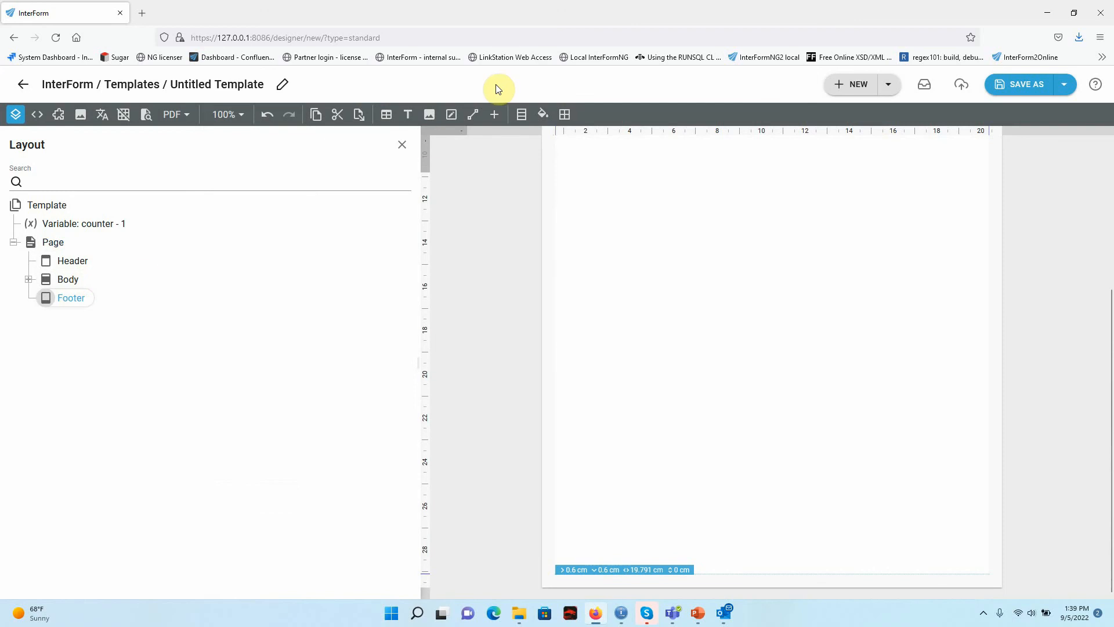
Insert a container into the Footer, enlarge it to about 2.5 cm high, and apply all borders
click(452, 114)
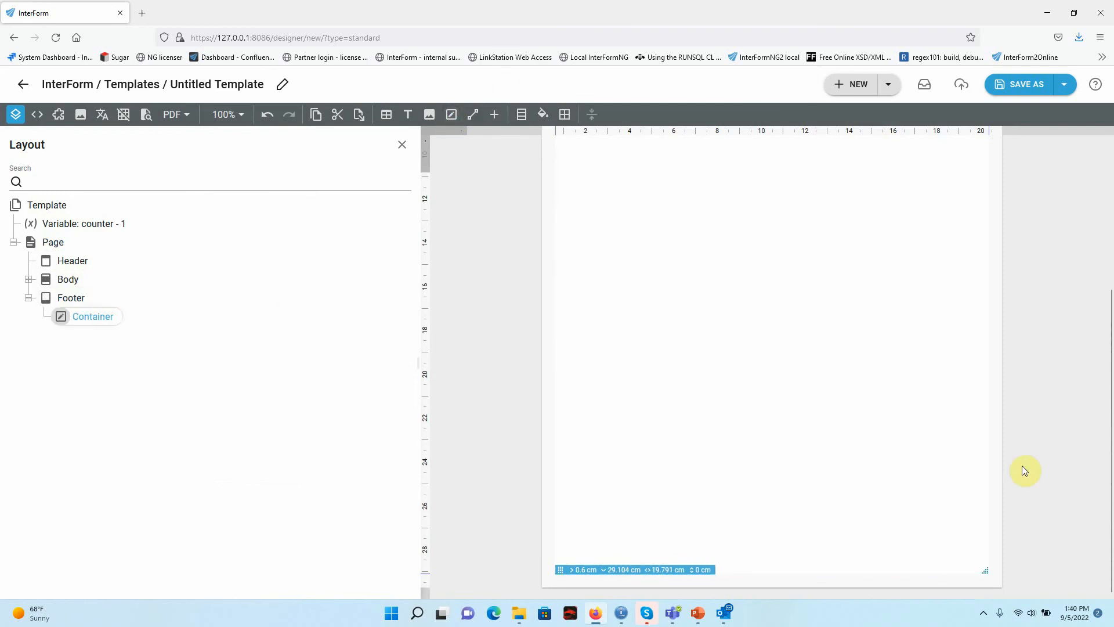
drag(985, 571, 989, 626)
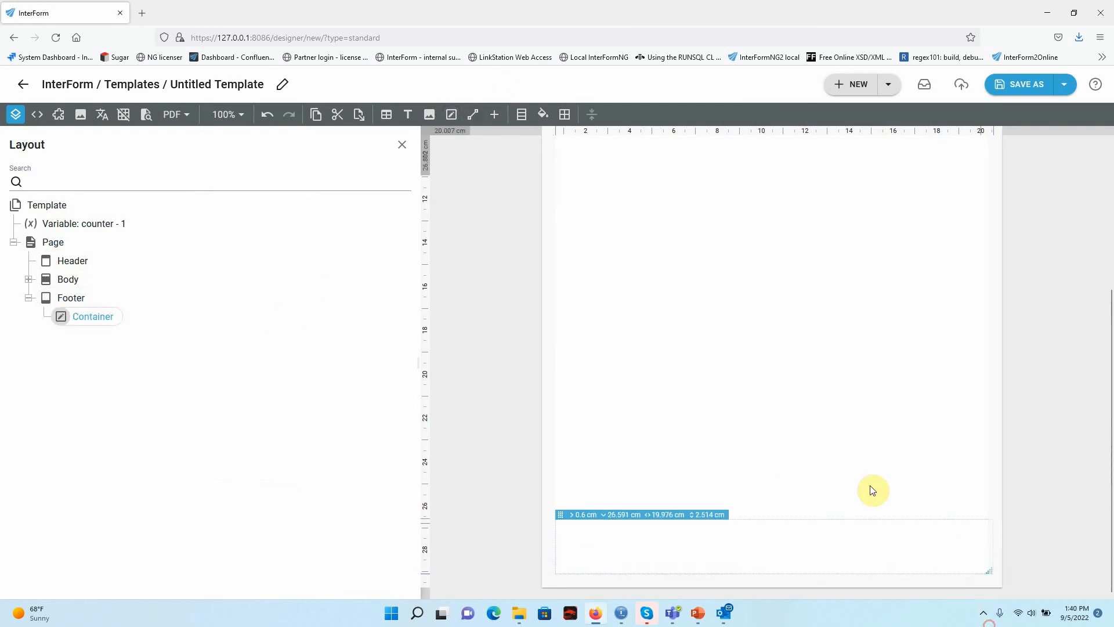
click(565, 115)
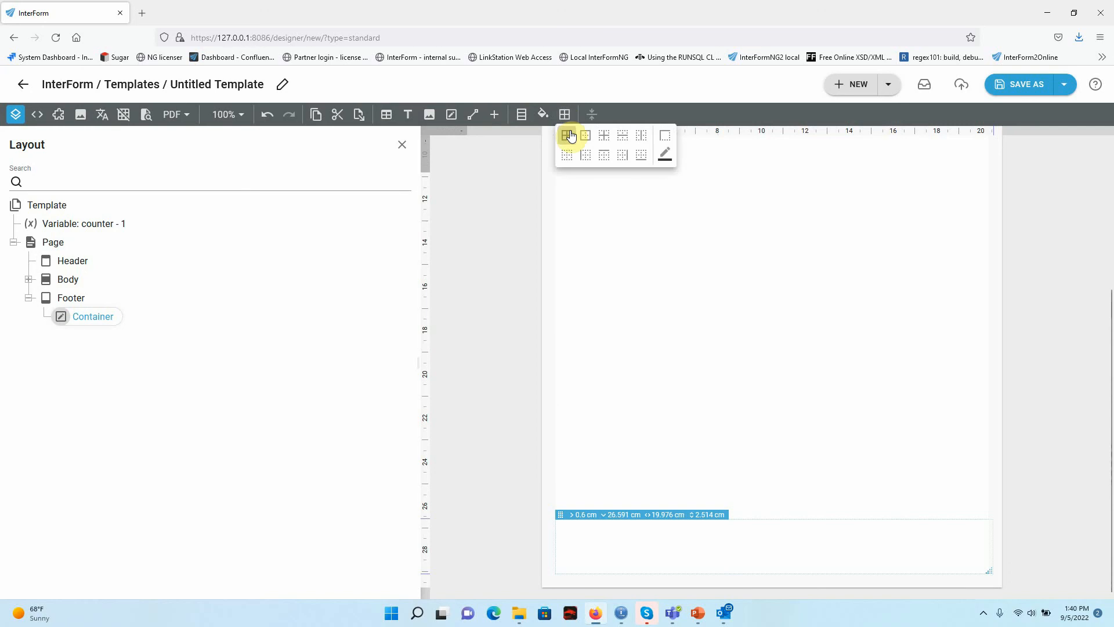
Insert a container into the Header, enlarge it to about 7.4 cm high, and apply all borders
click(61, 262)
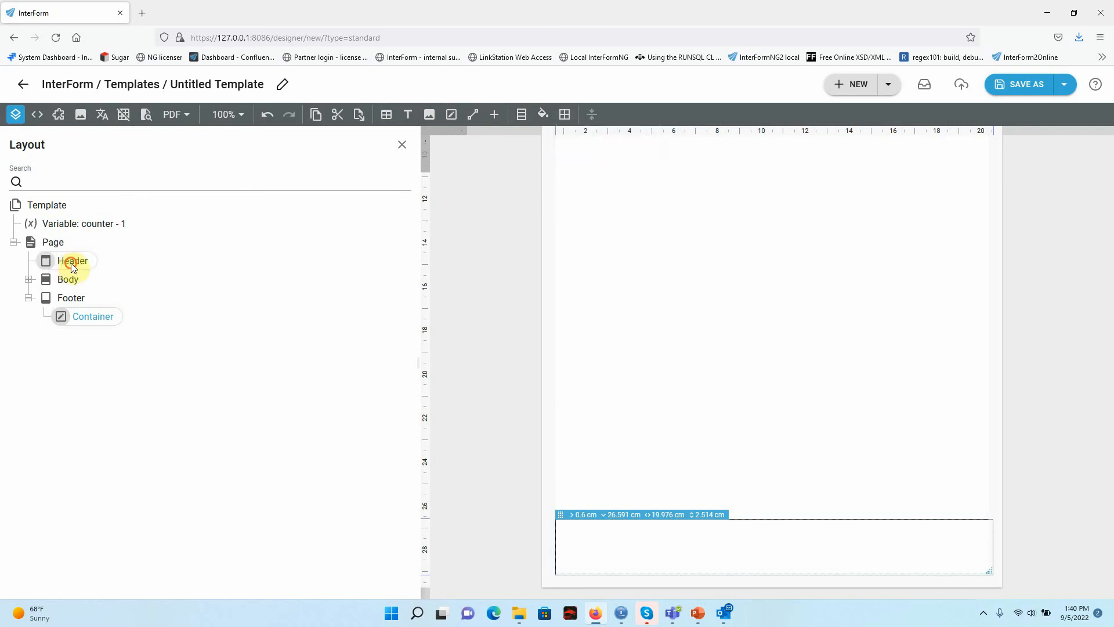
click(451, 115)
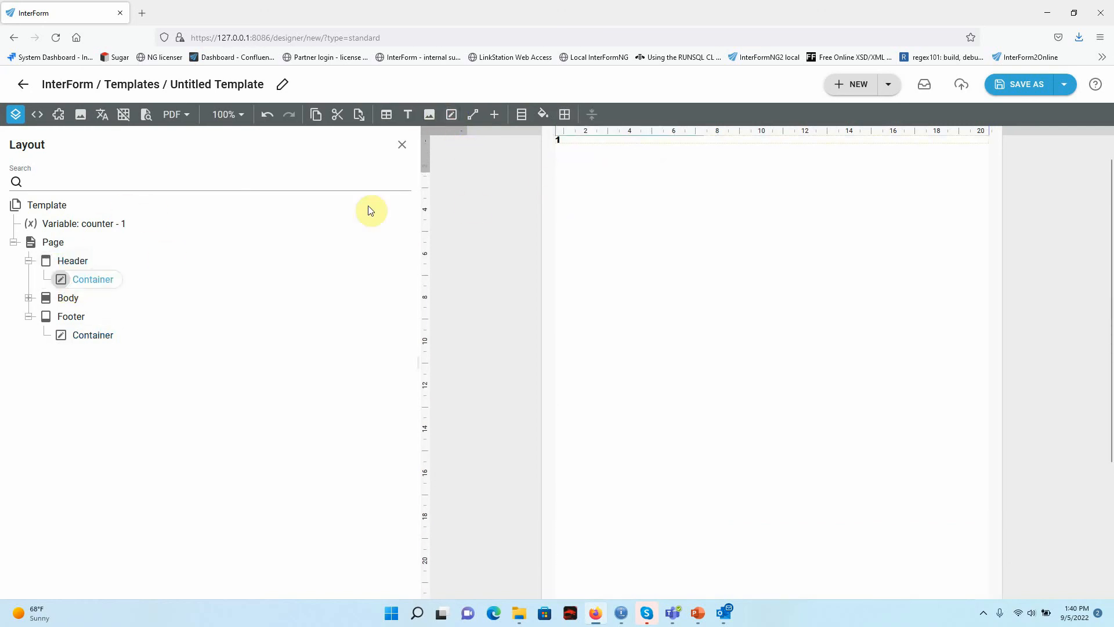
drag(989, 148, 987, 319)
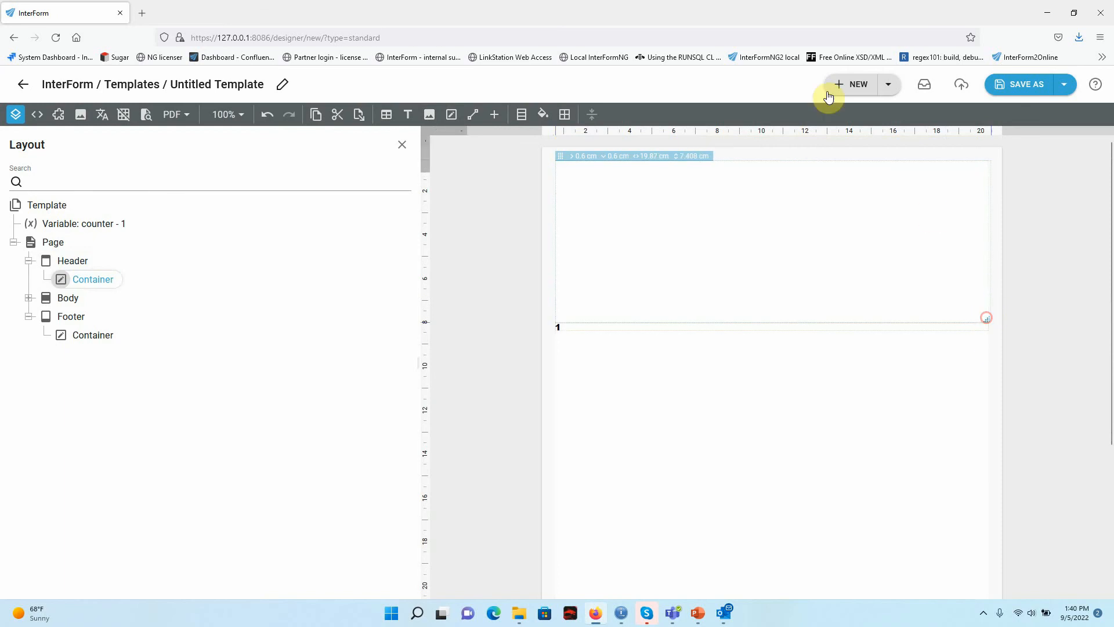
click(566, 116)
click(567, 135)
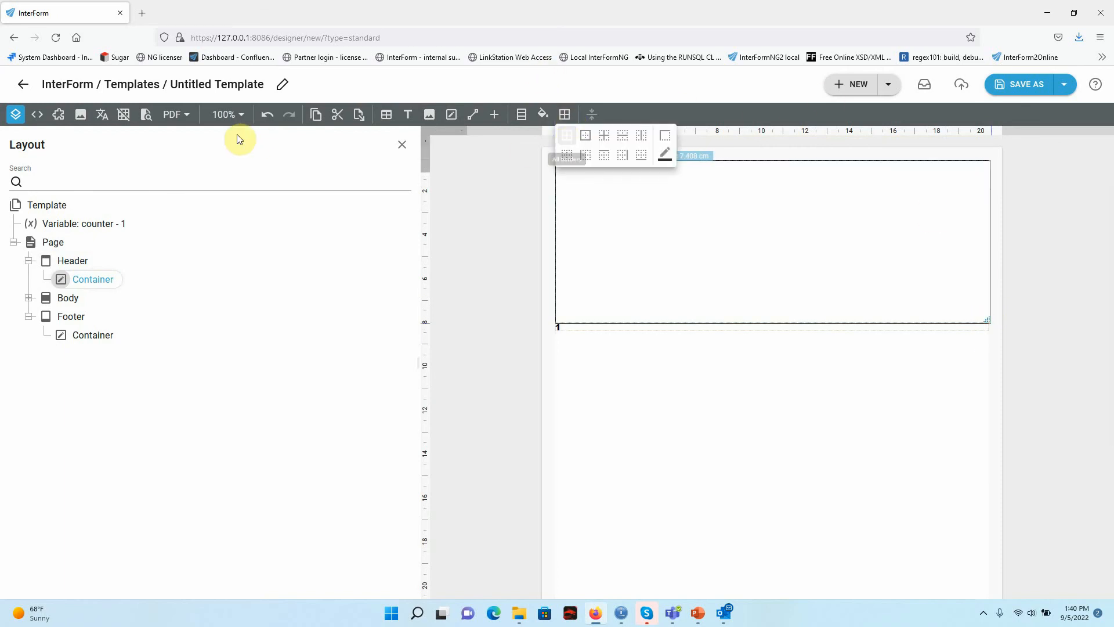
Preview the PDF again and check how the header and footer boxes repeat around the numbered lines
click(145, 115)
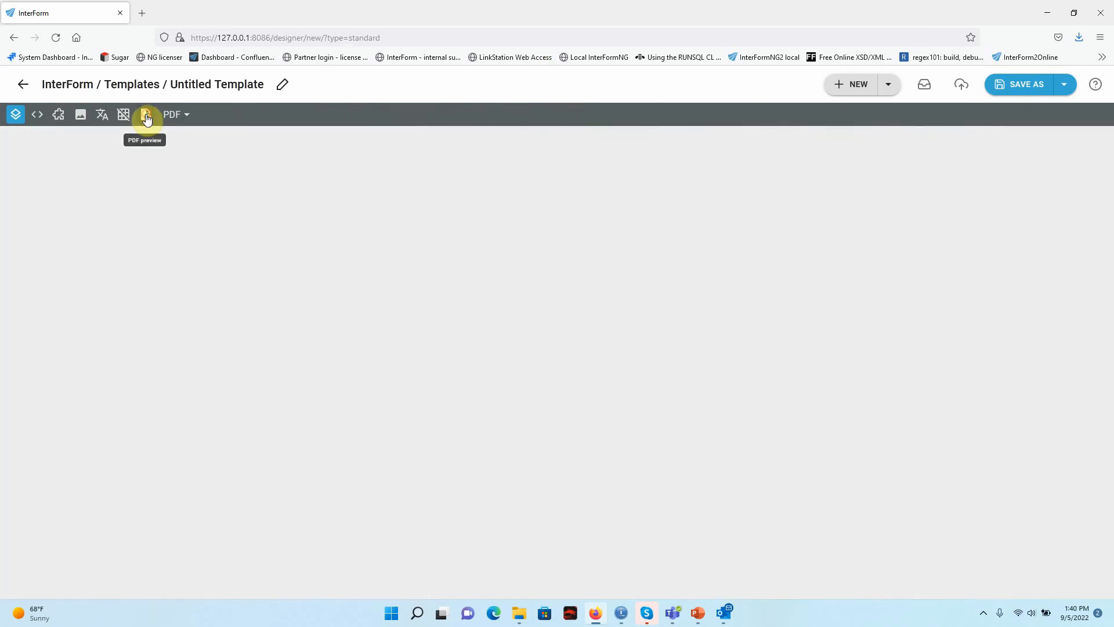
scroll(979, 359, down, 10)
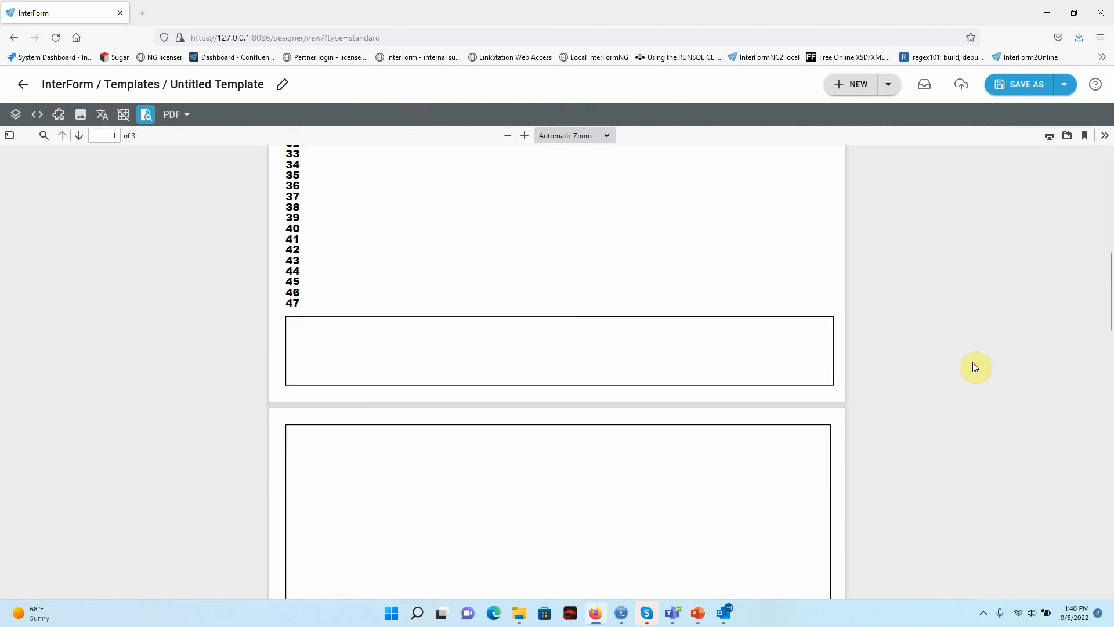
scroll(975, 367, up, 10)
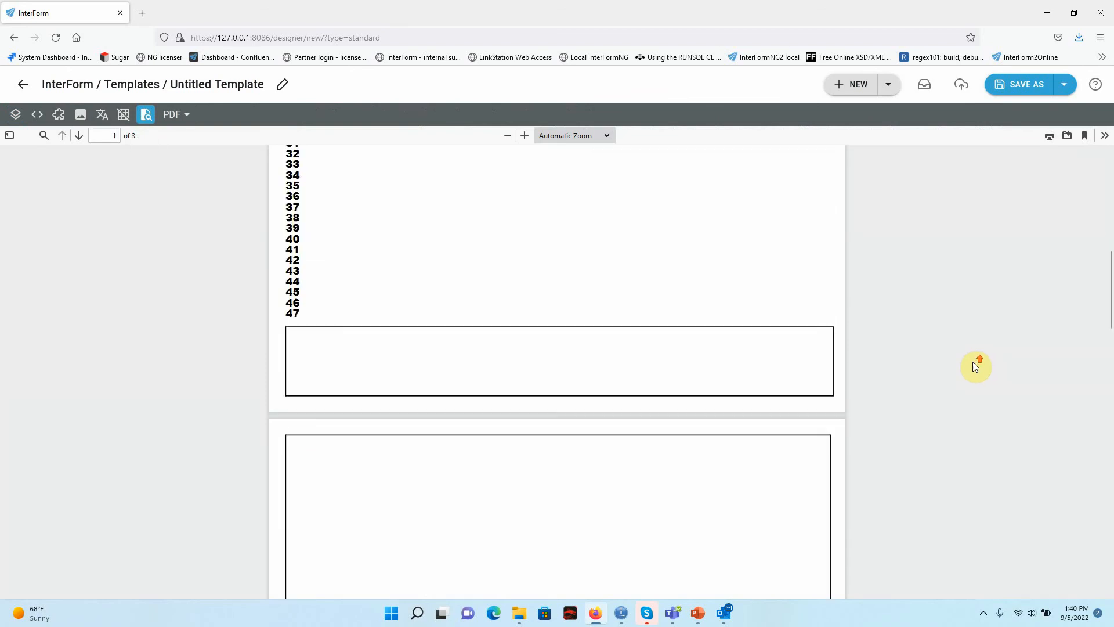
Add an If element with the expression ng:page-number()=1 to the Header and nest the Header's container inside it
click(16, 114)
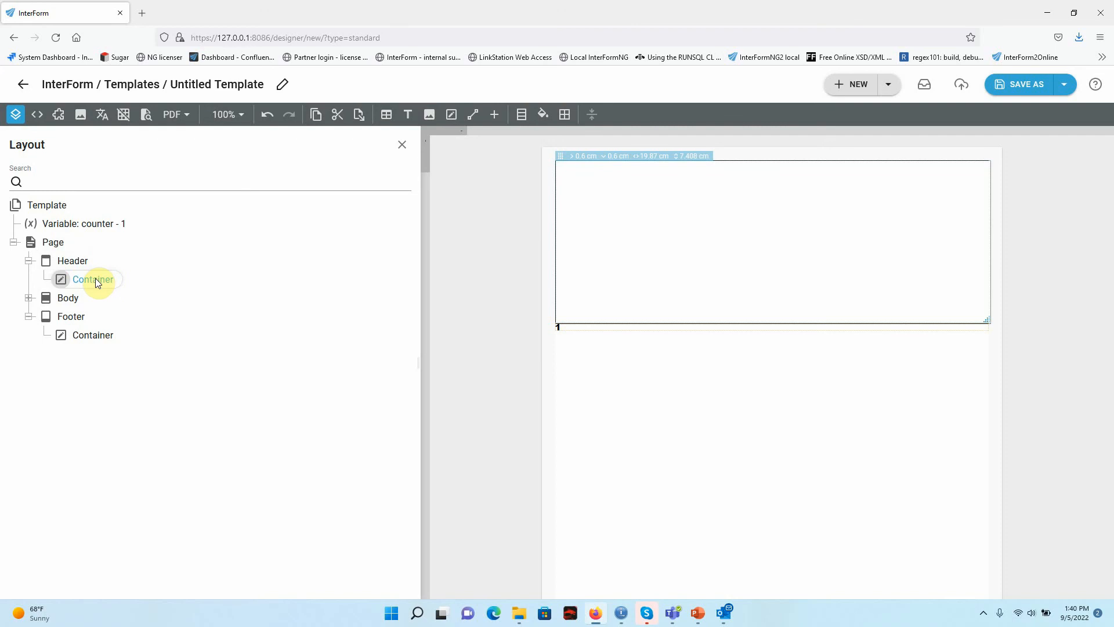
click(72, 261)
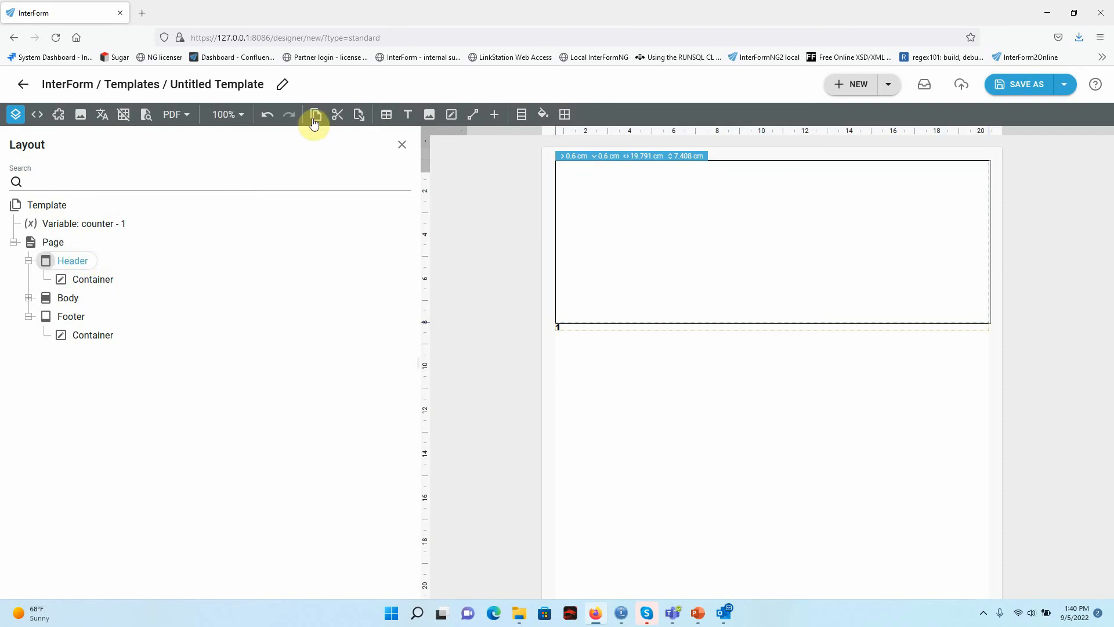
click(494, 114)
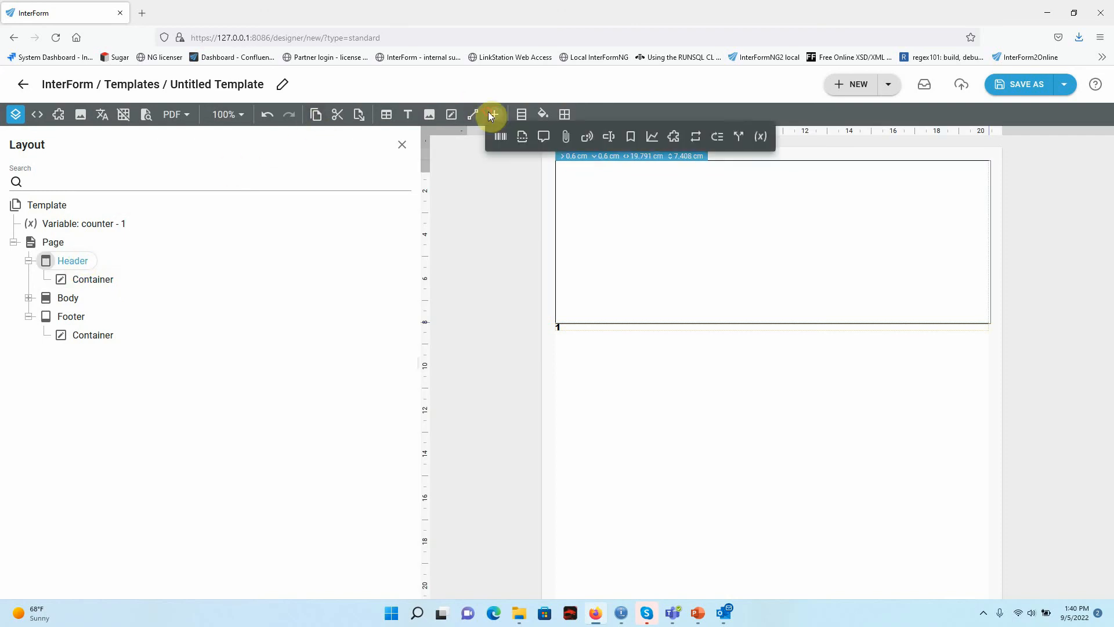
click(718, 139)
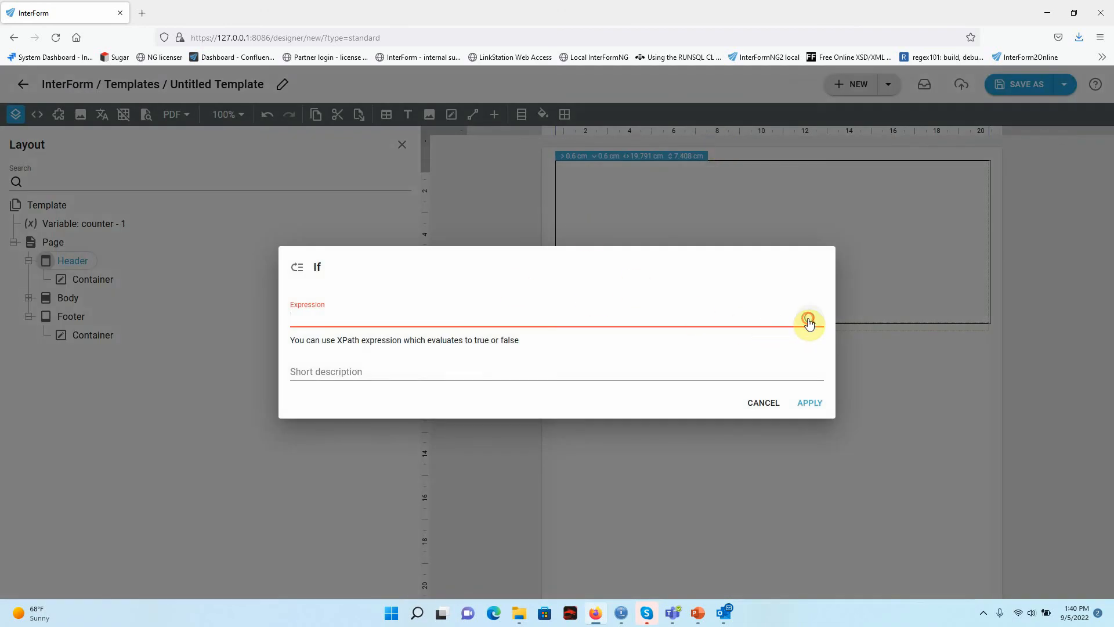
click(808, 318)
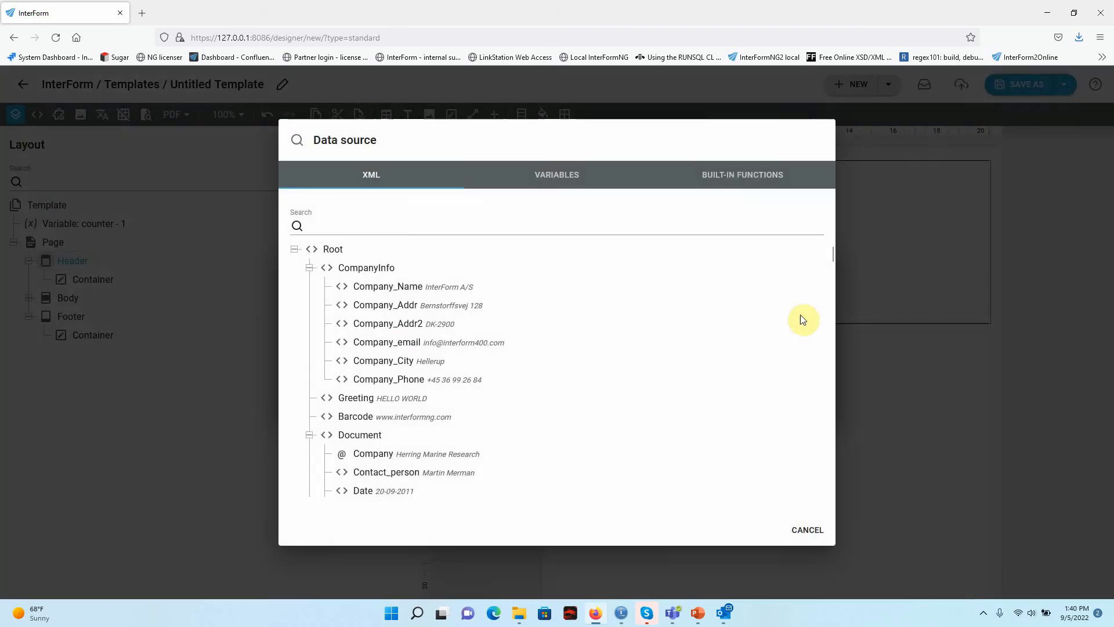
click(744, 181)
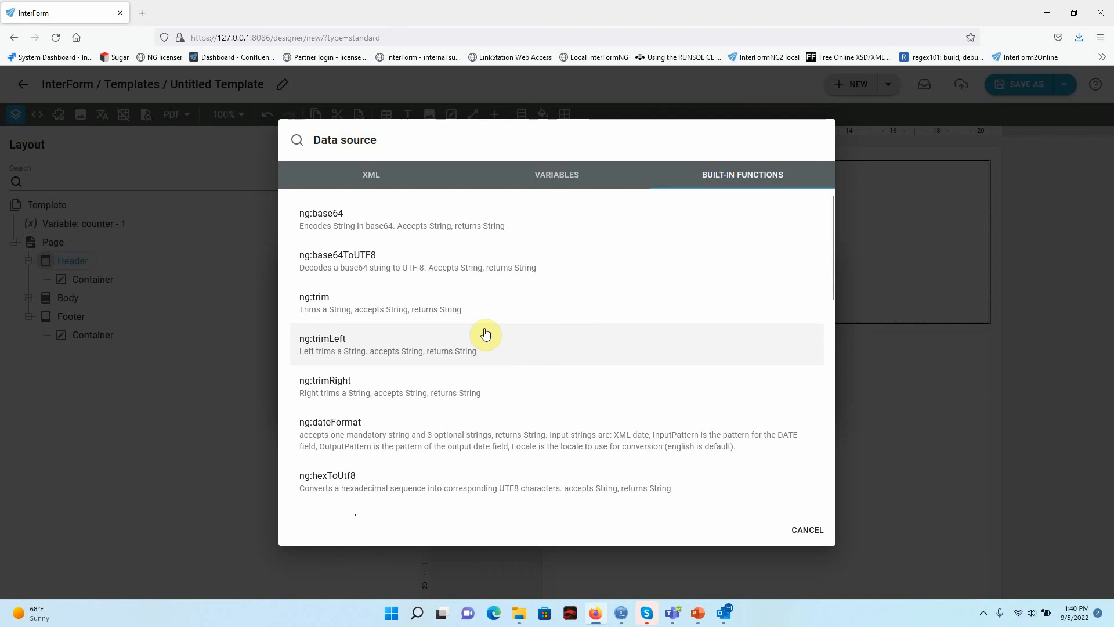
scroll(486, 335, down, 2)
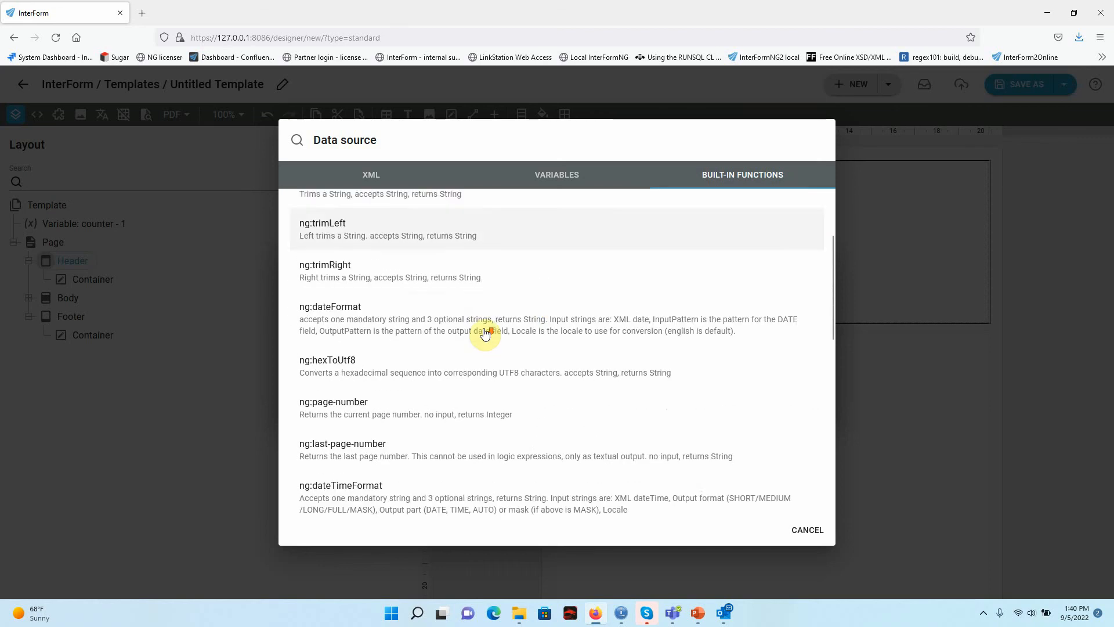
click(361, 410)
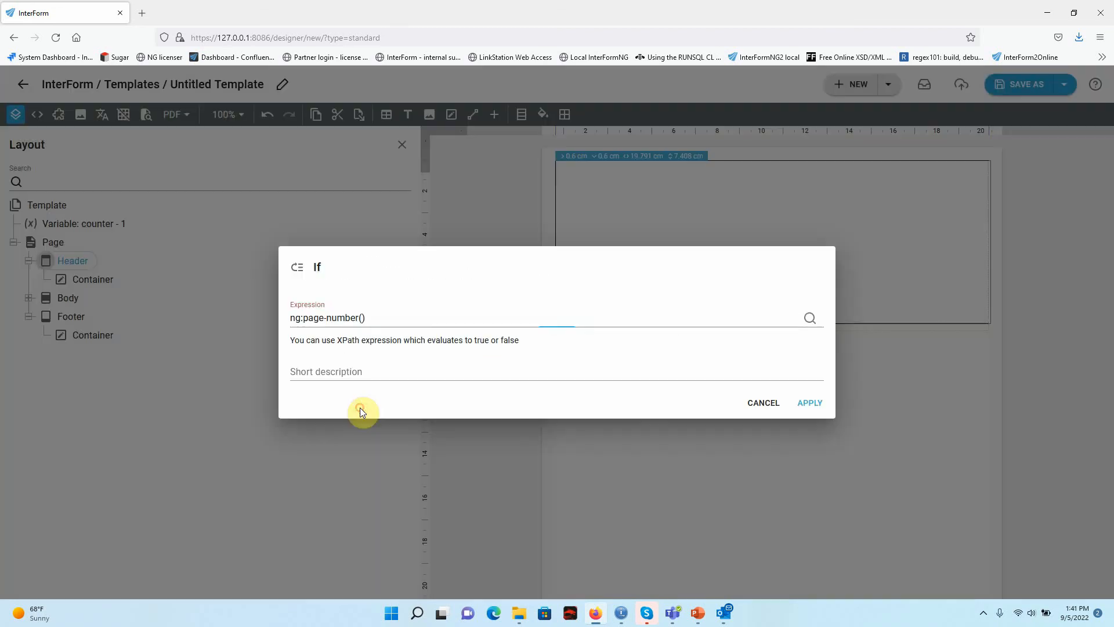
click(400, 320)
text(=1)
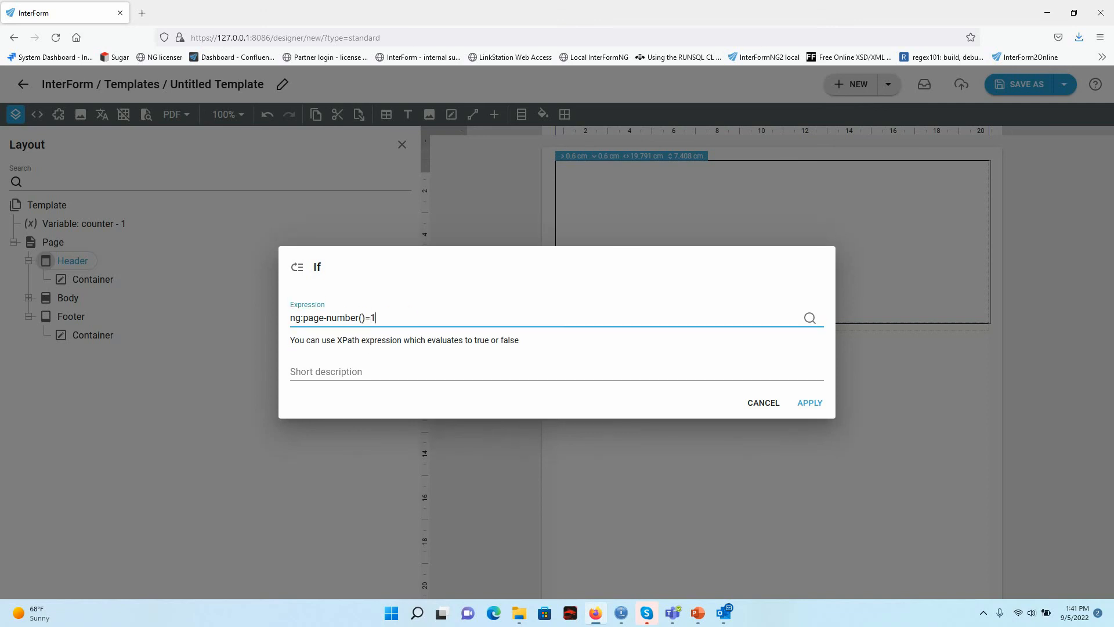
click(808, 402)
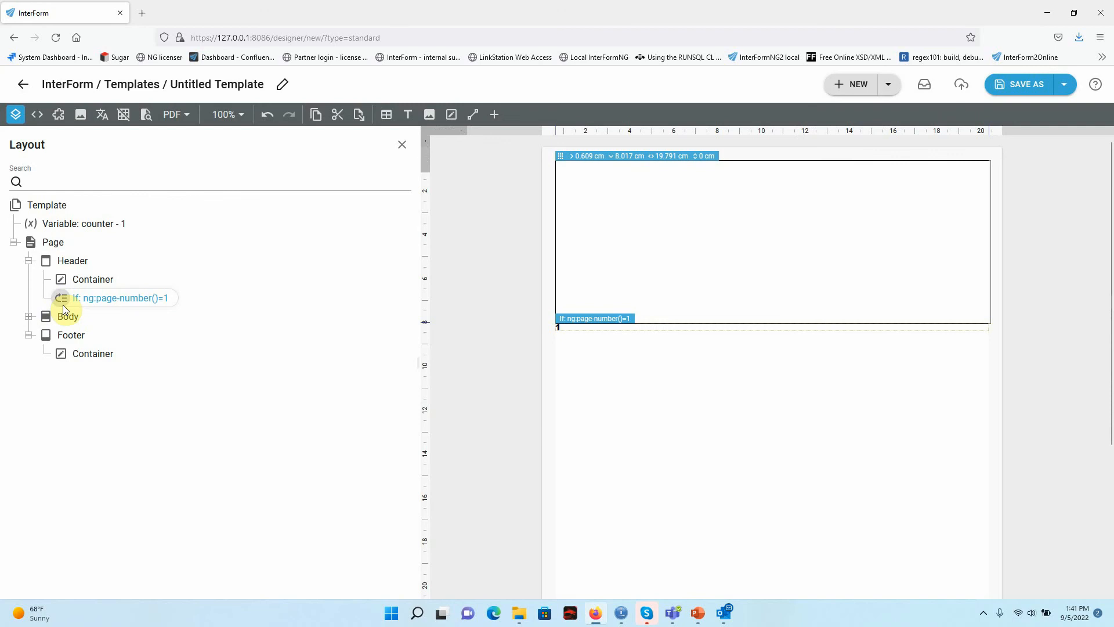
drag(57, 298, 138, 283)
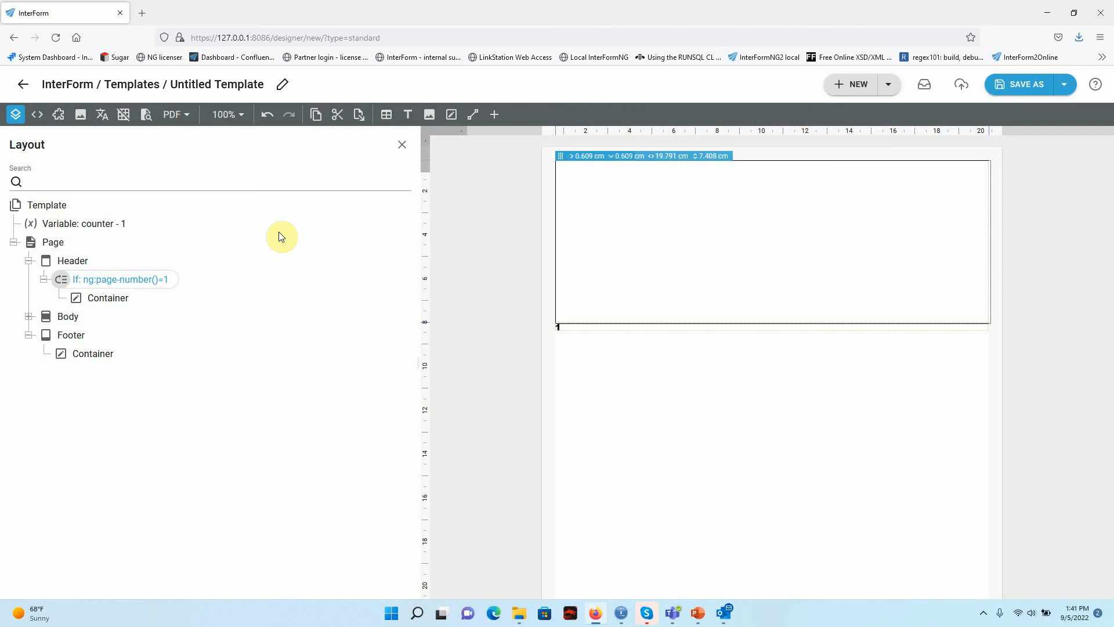
Examine the template properties, including the Expression source for the language, and close them without applying changes
double_click(41, 206)
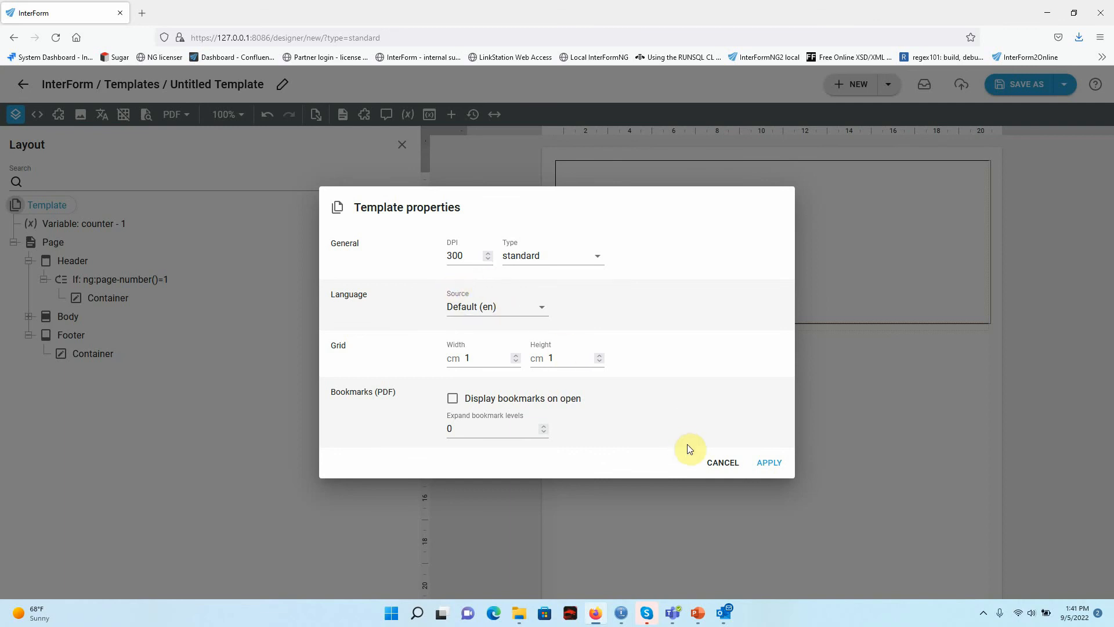
click(707, 463)
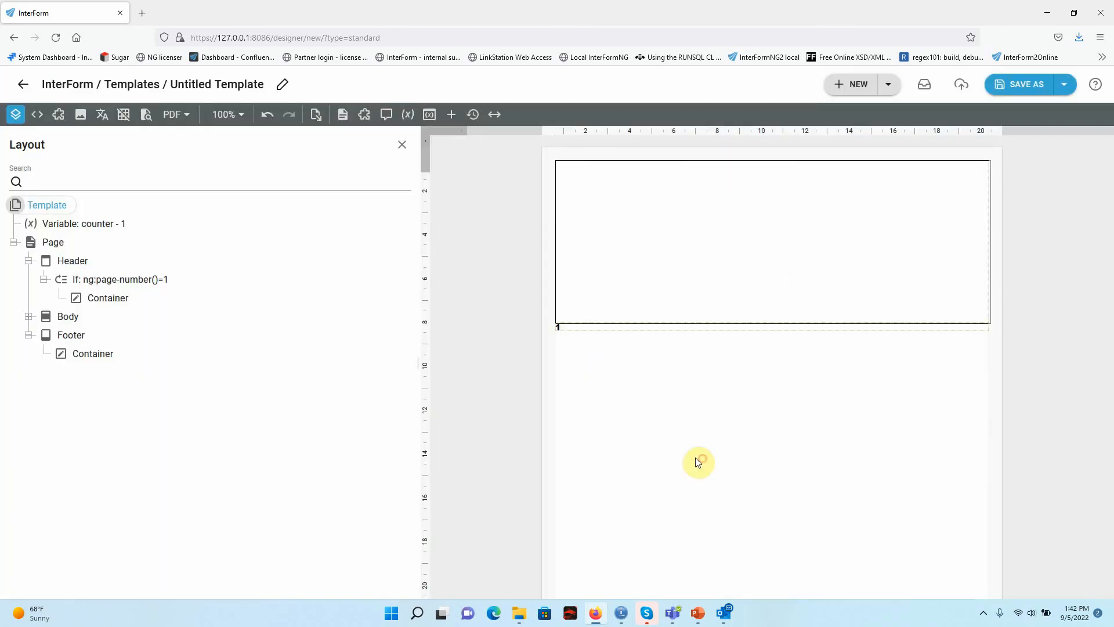
double_click(50, 204)
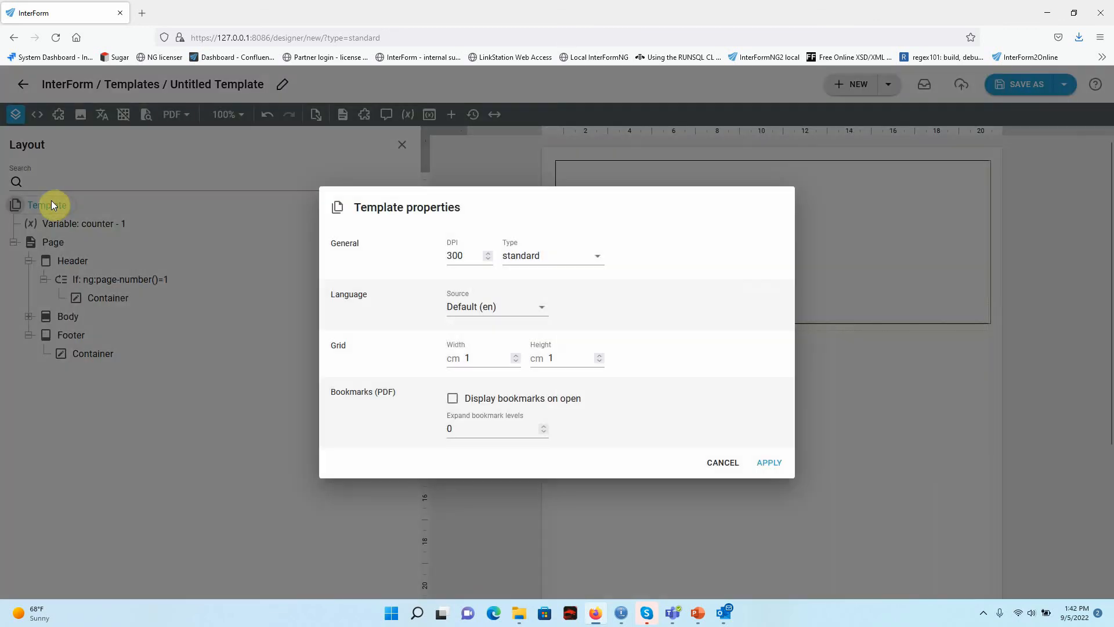
click(517, 310)
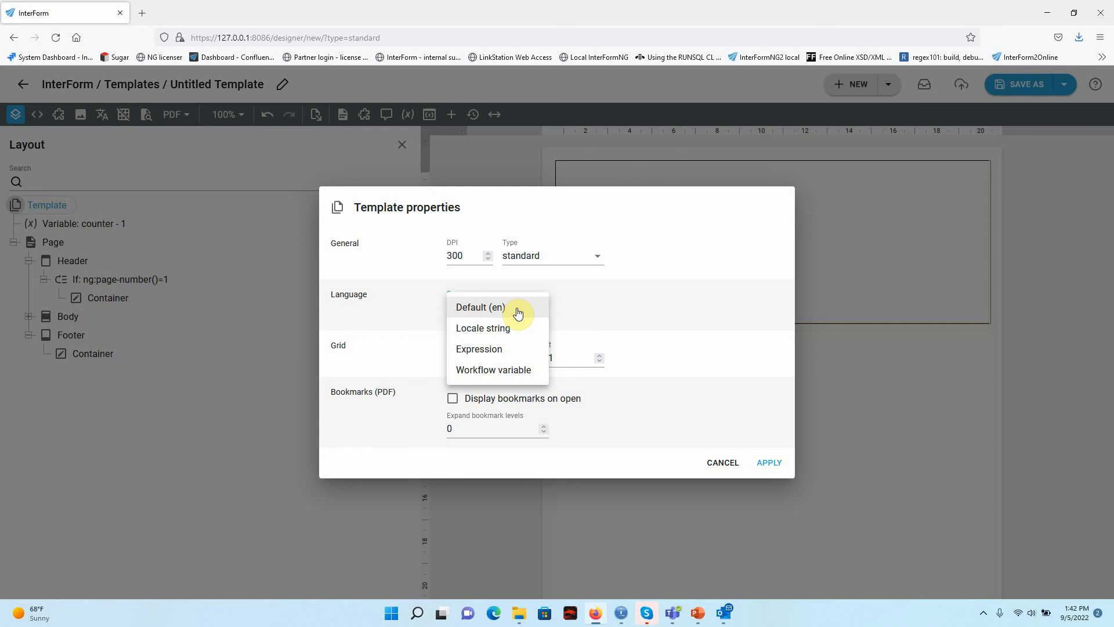
click(496, 350)
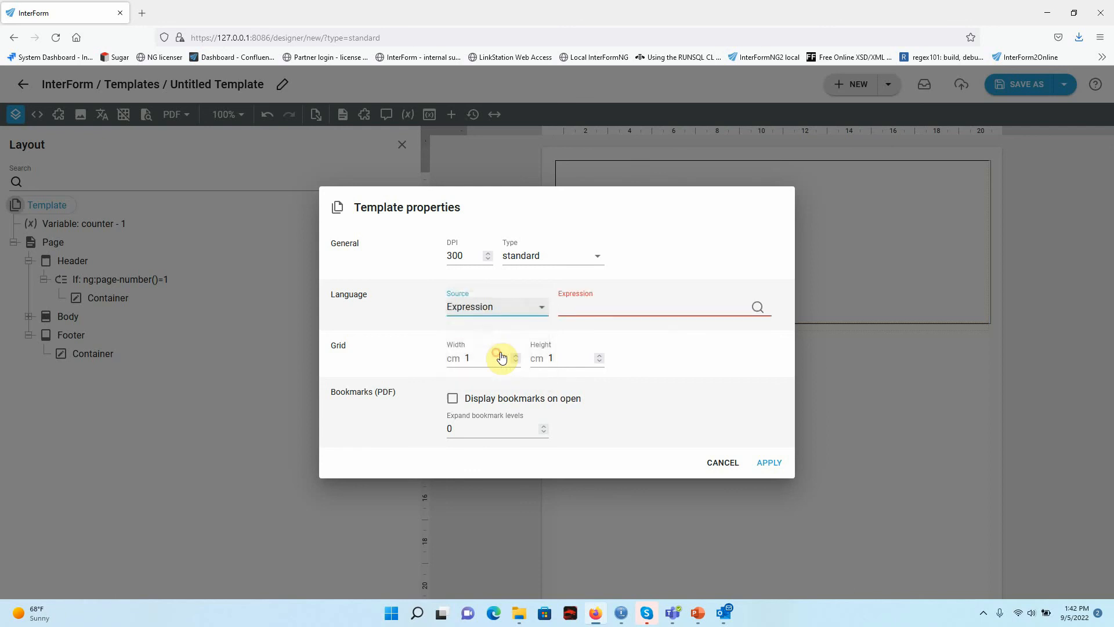
click(608, 310)
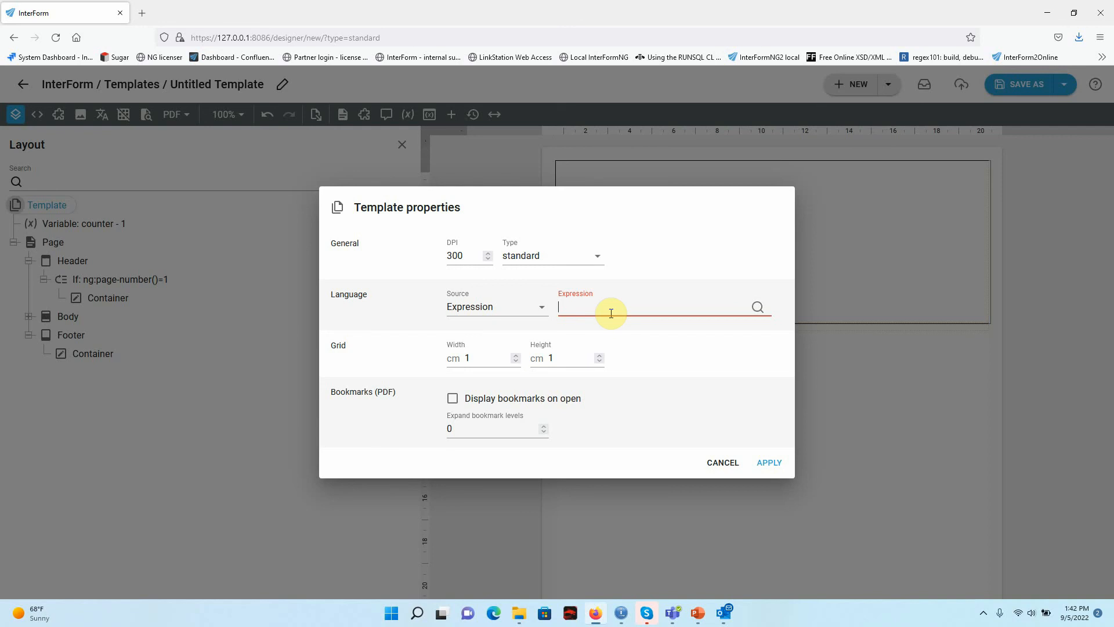
click(730, 469)
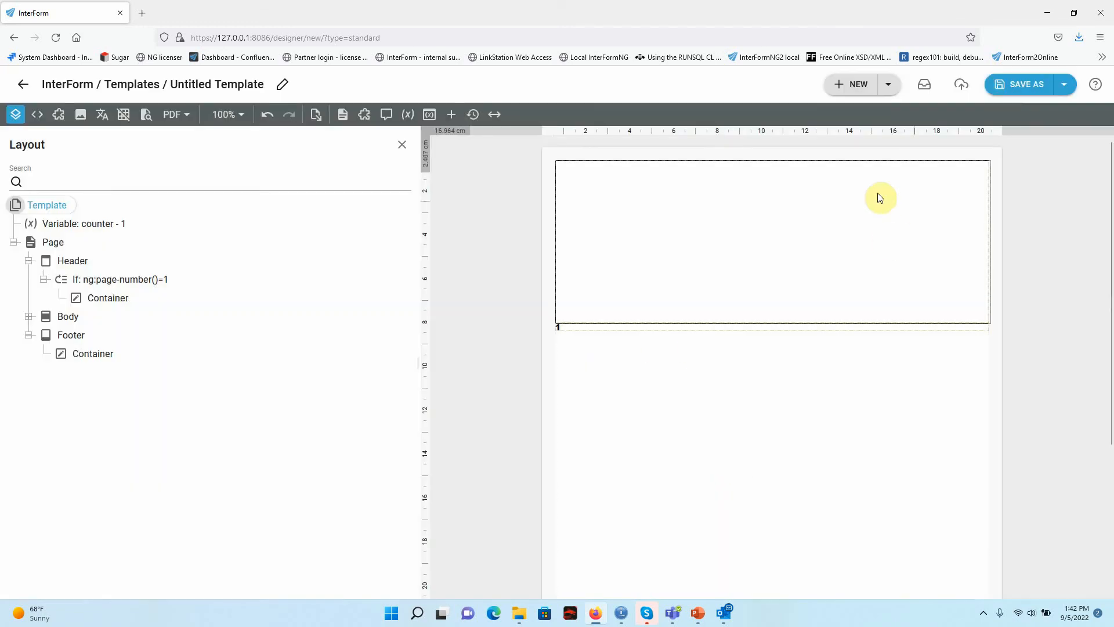
Leave the template, discarding its unsaved changes, and view the available units in the Designer template defaults in the settings
click(22, 85)
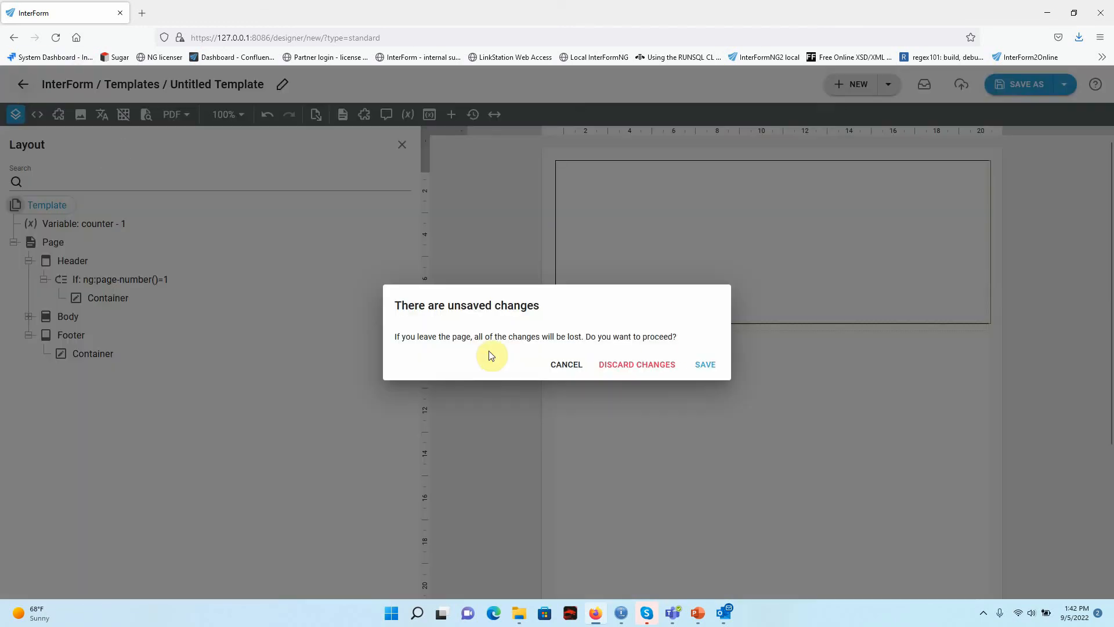
click(637, 364)
click(552, 86)
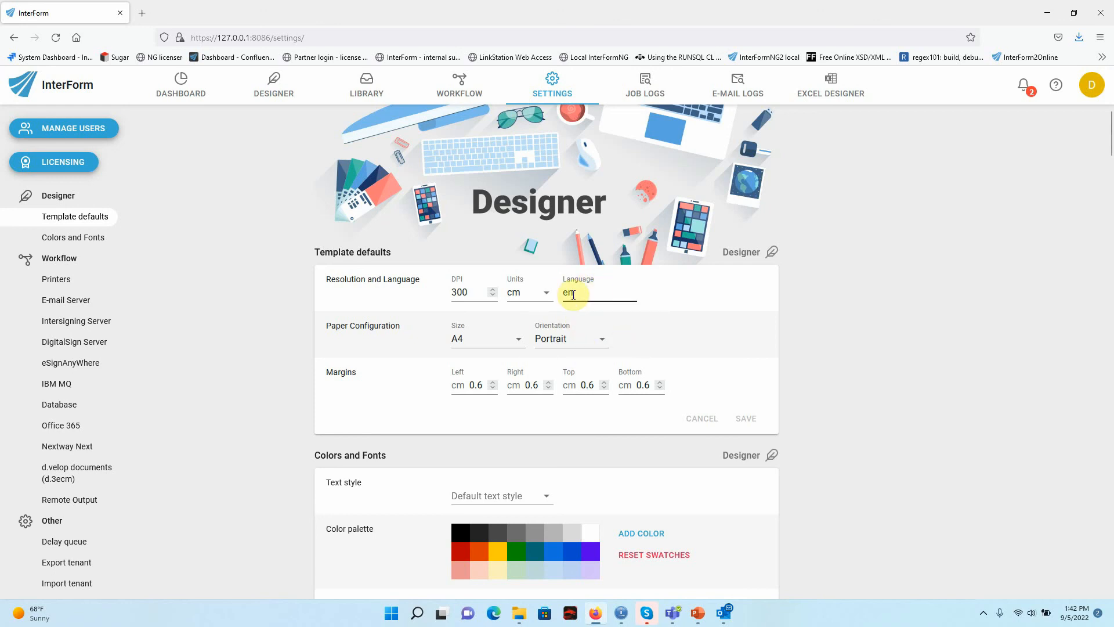
click(543, 294)
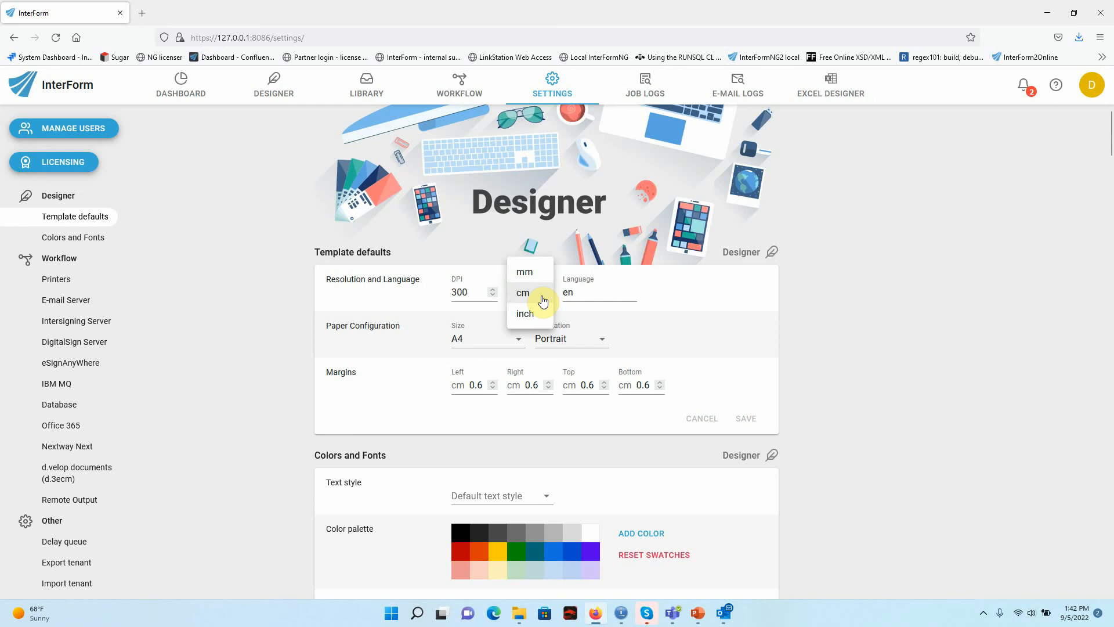
click(764, 315)
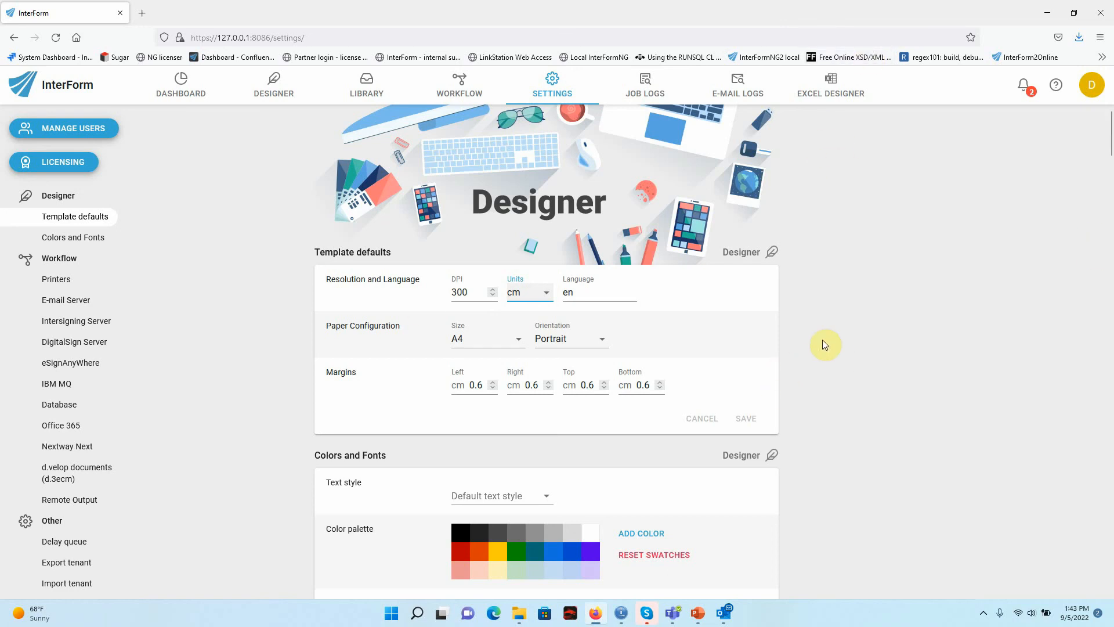
Open the Images section of the library
click(368, 87)
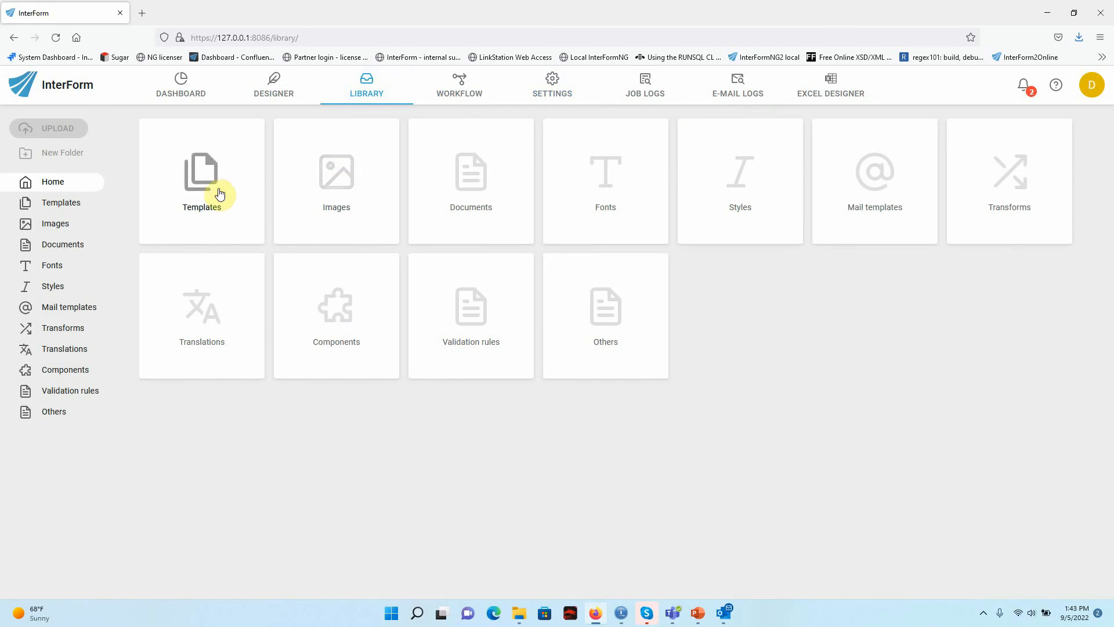
click(347, 192)
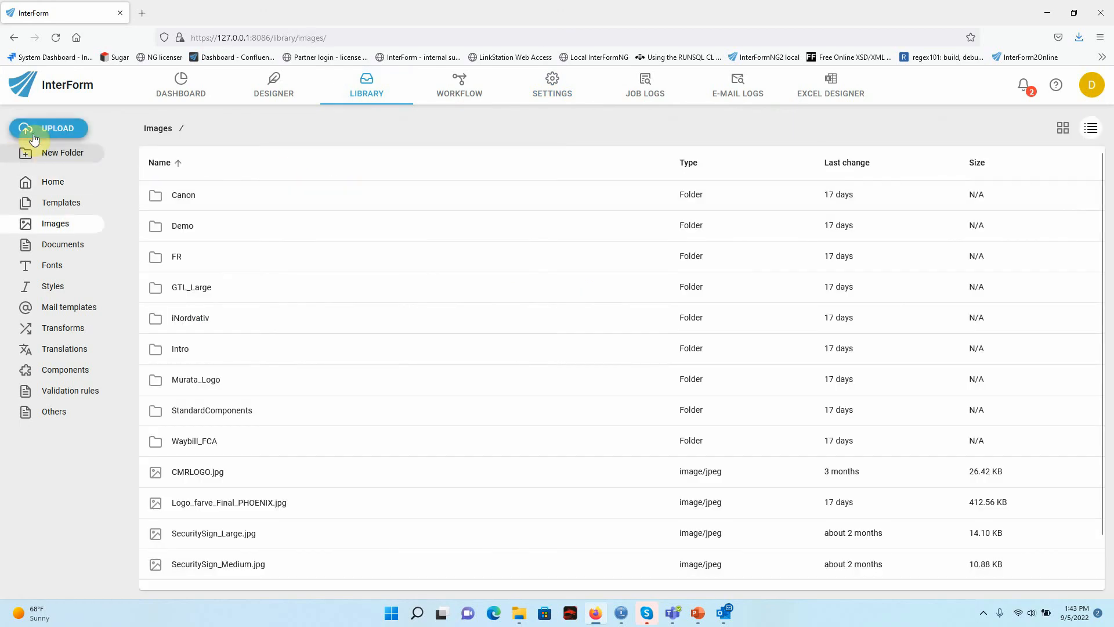